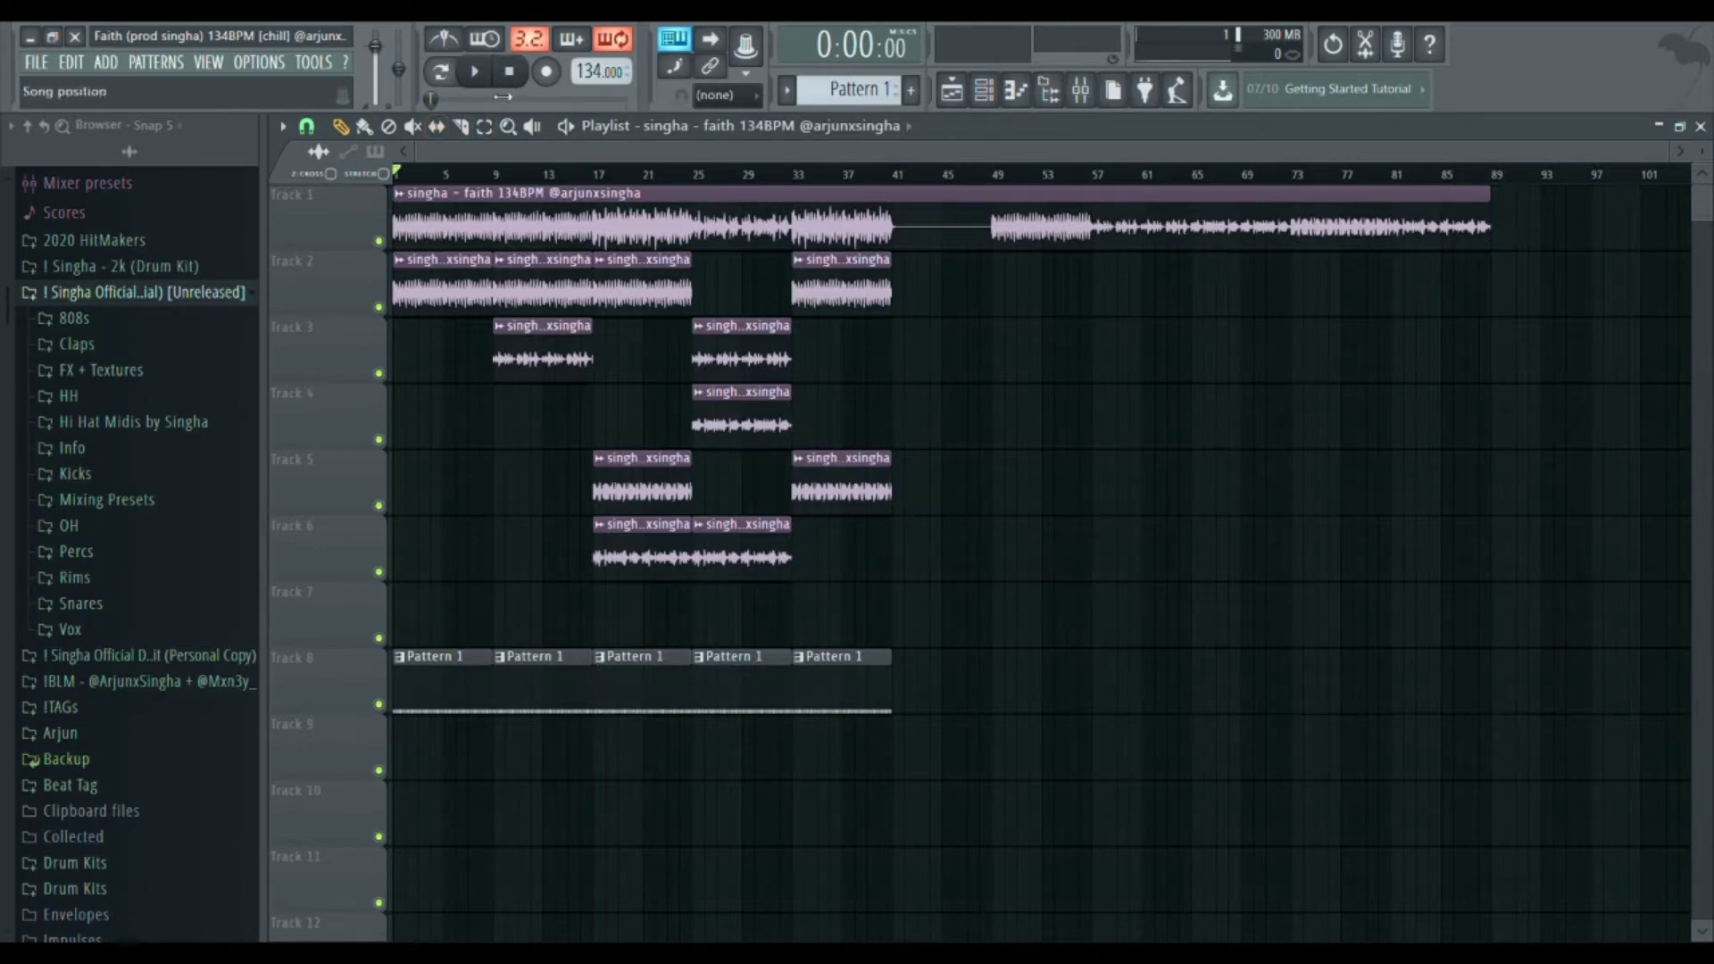
- Solo Track 1 and play the finished beat from the start, bar 17 and bar 33
right_click(379, 242)
key("space")
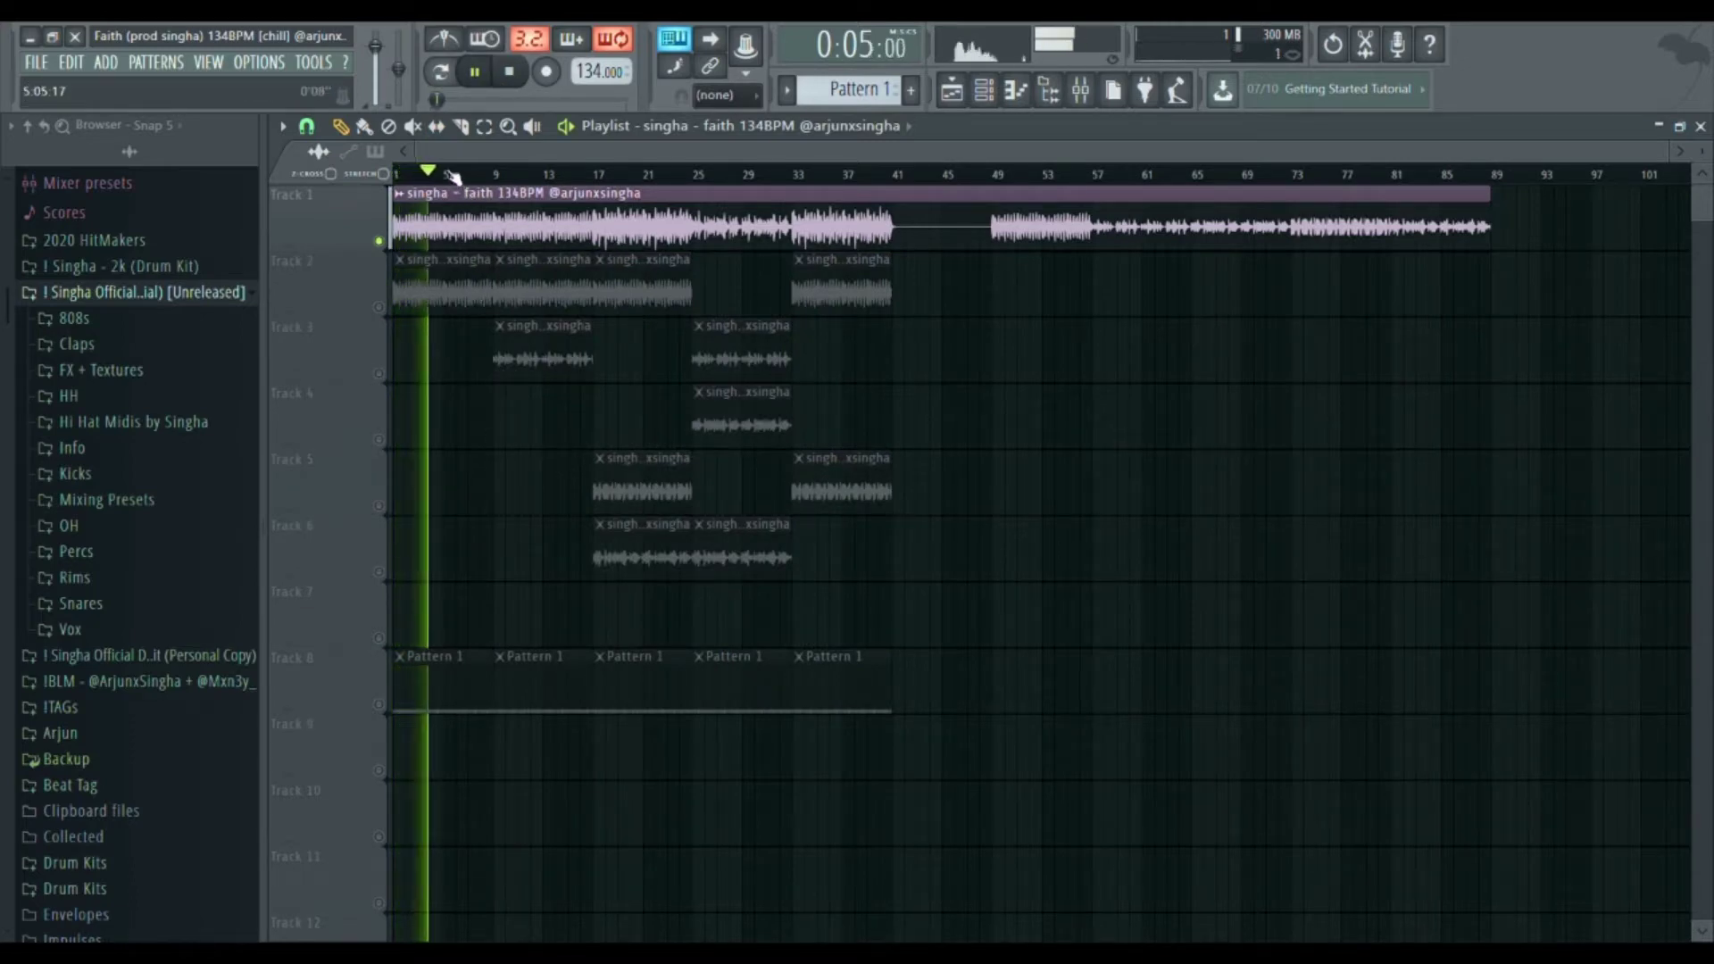
left_click(604, 174)
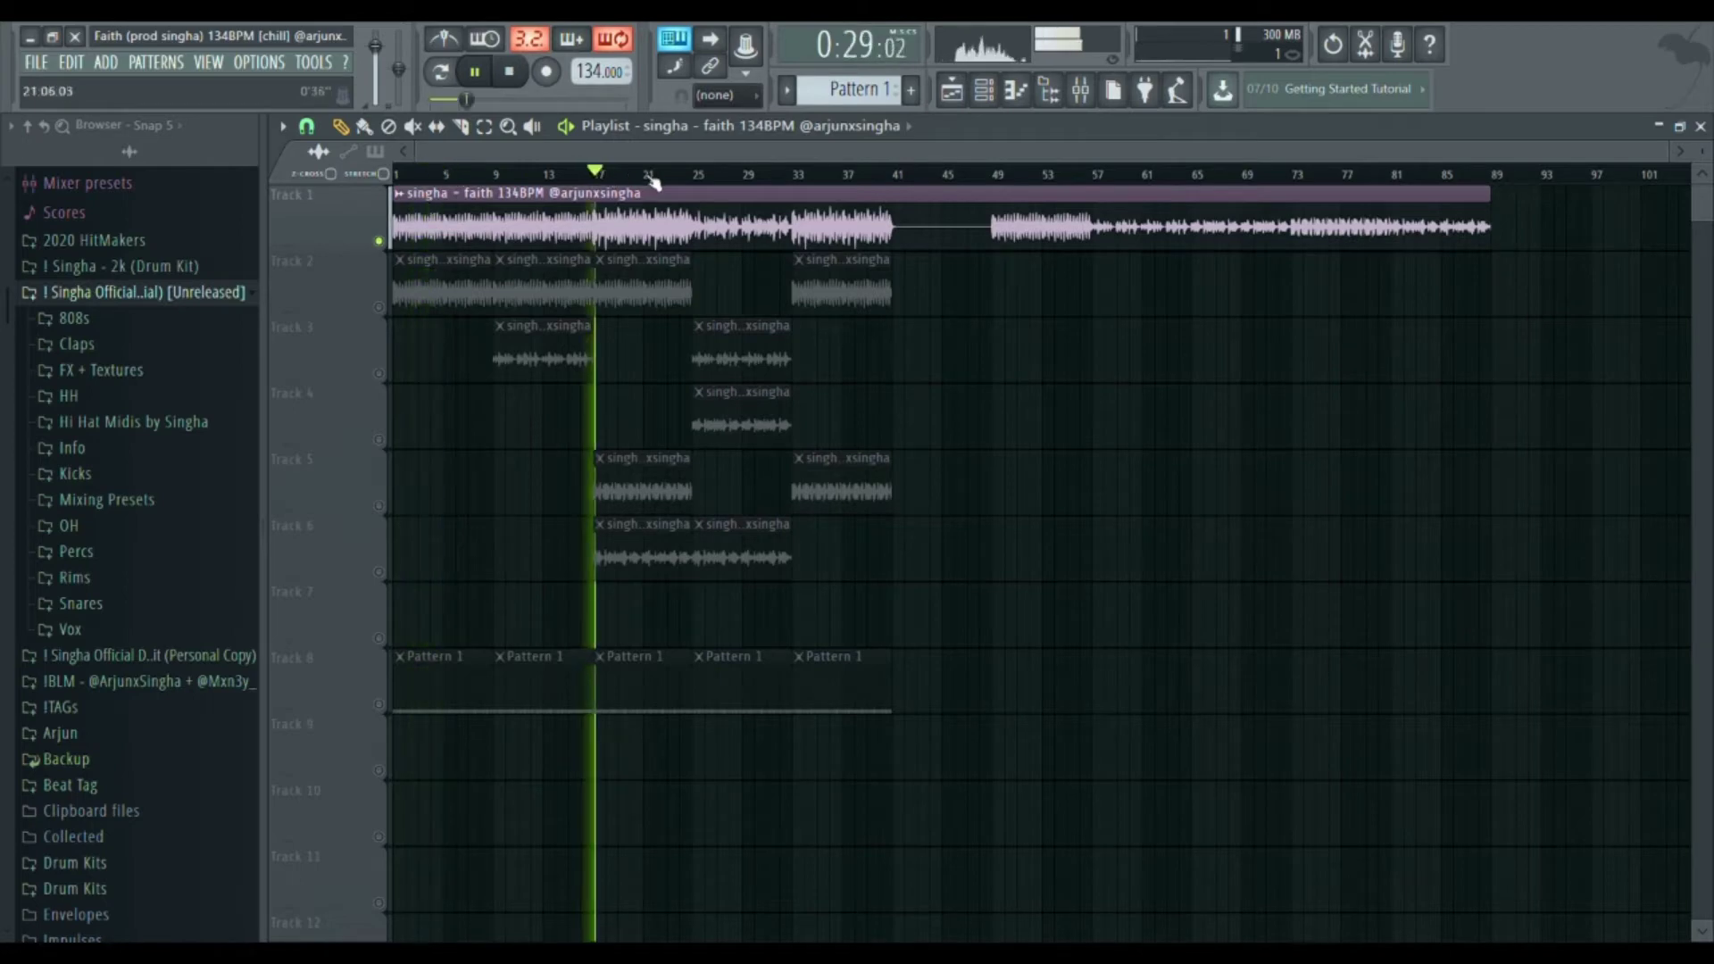
left_click(795, 176)
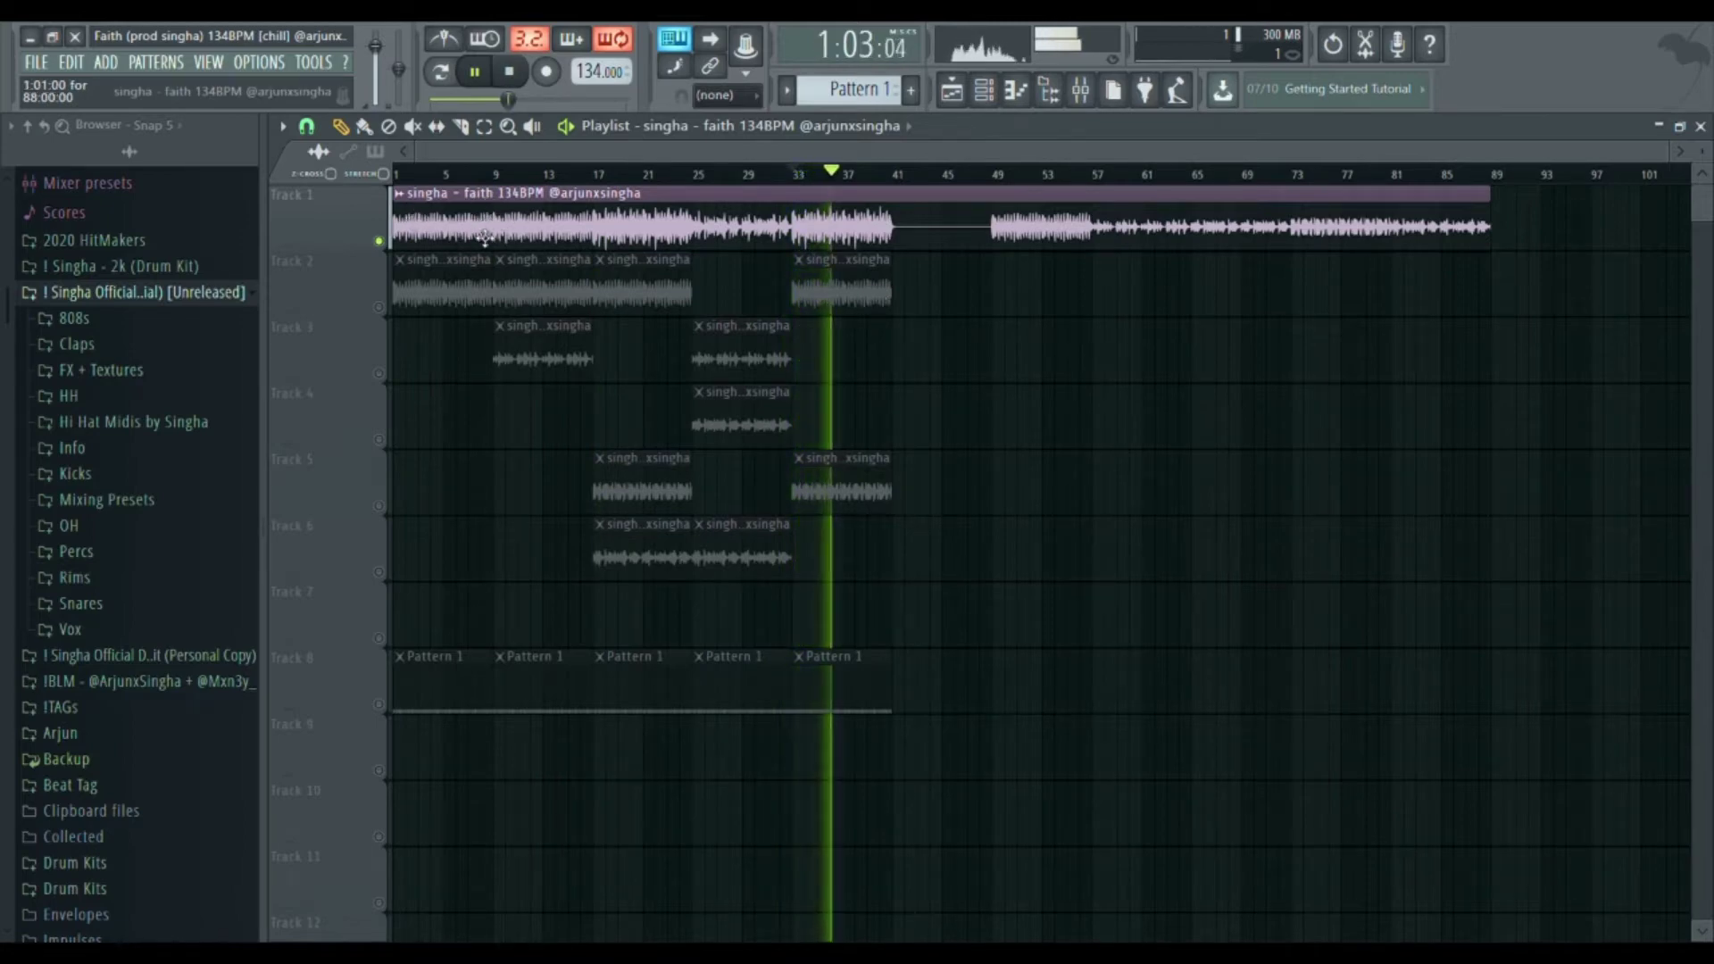
left_click(516, 87)
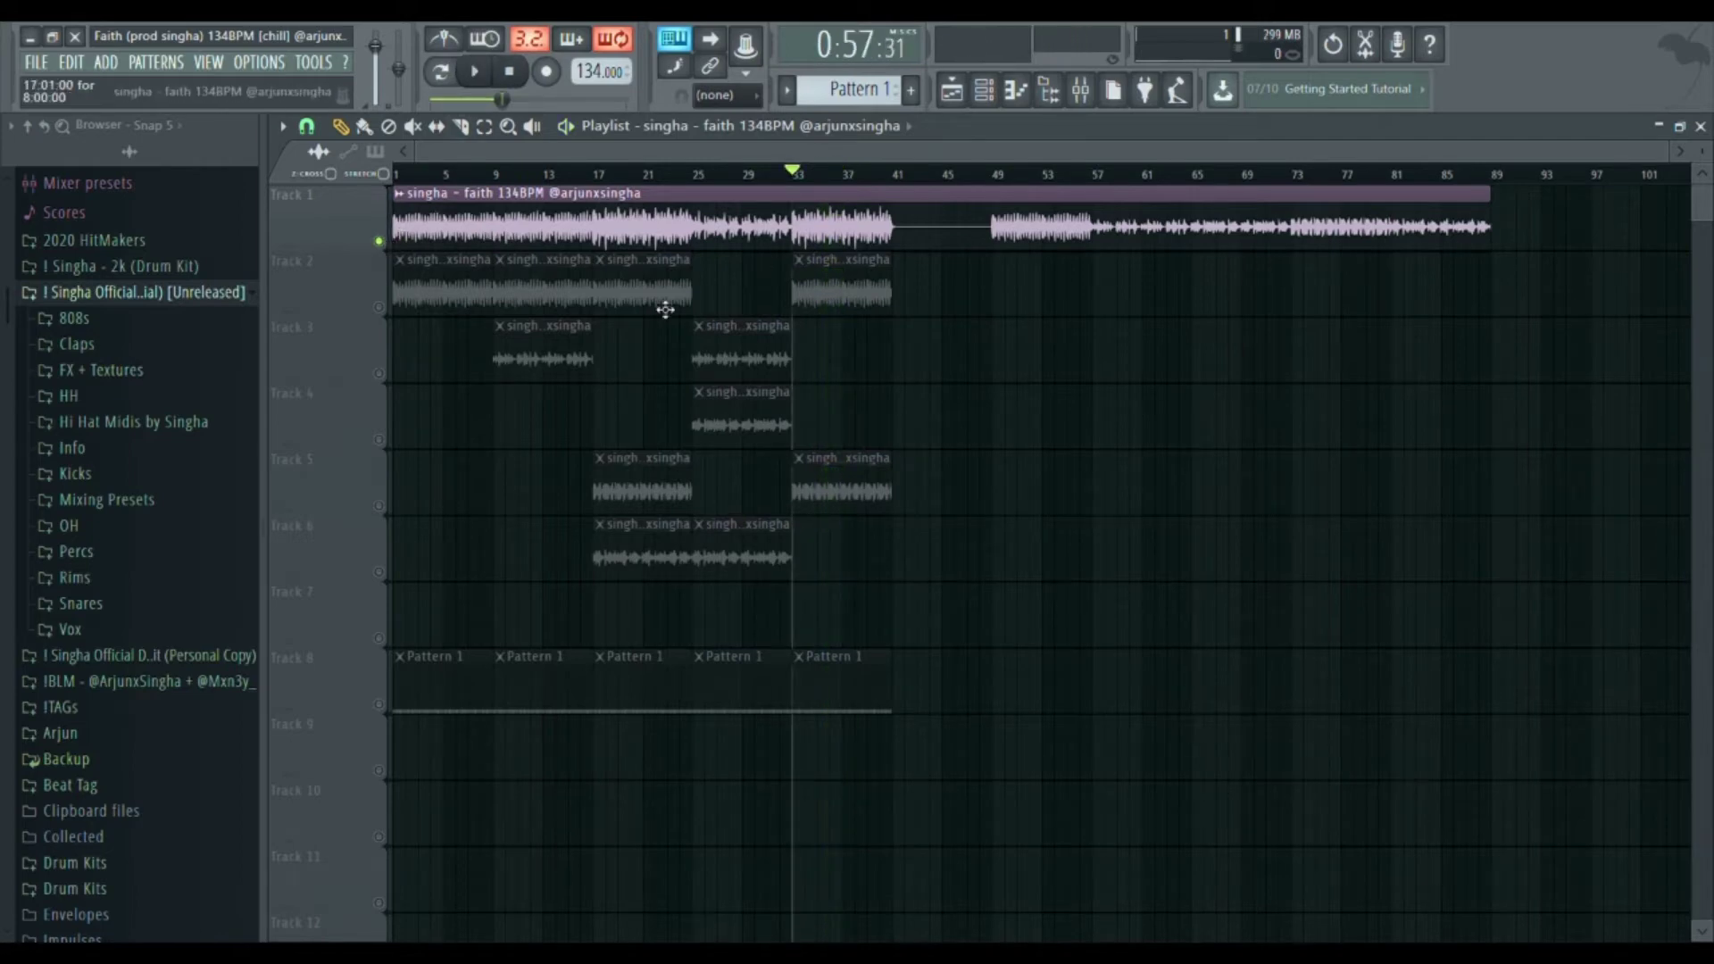
- Take Track 1 out of solo and mute it, leaving the other playlist tracks active
left_click(389, 247)
left_click(382, 250)
right_click(382, 250)
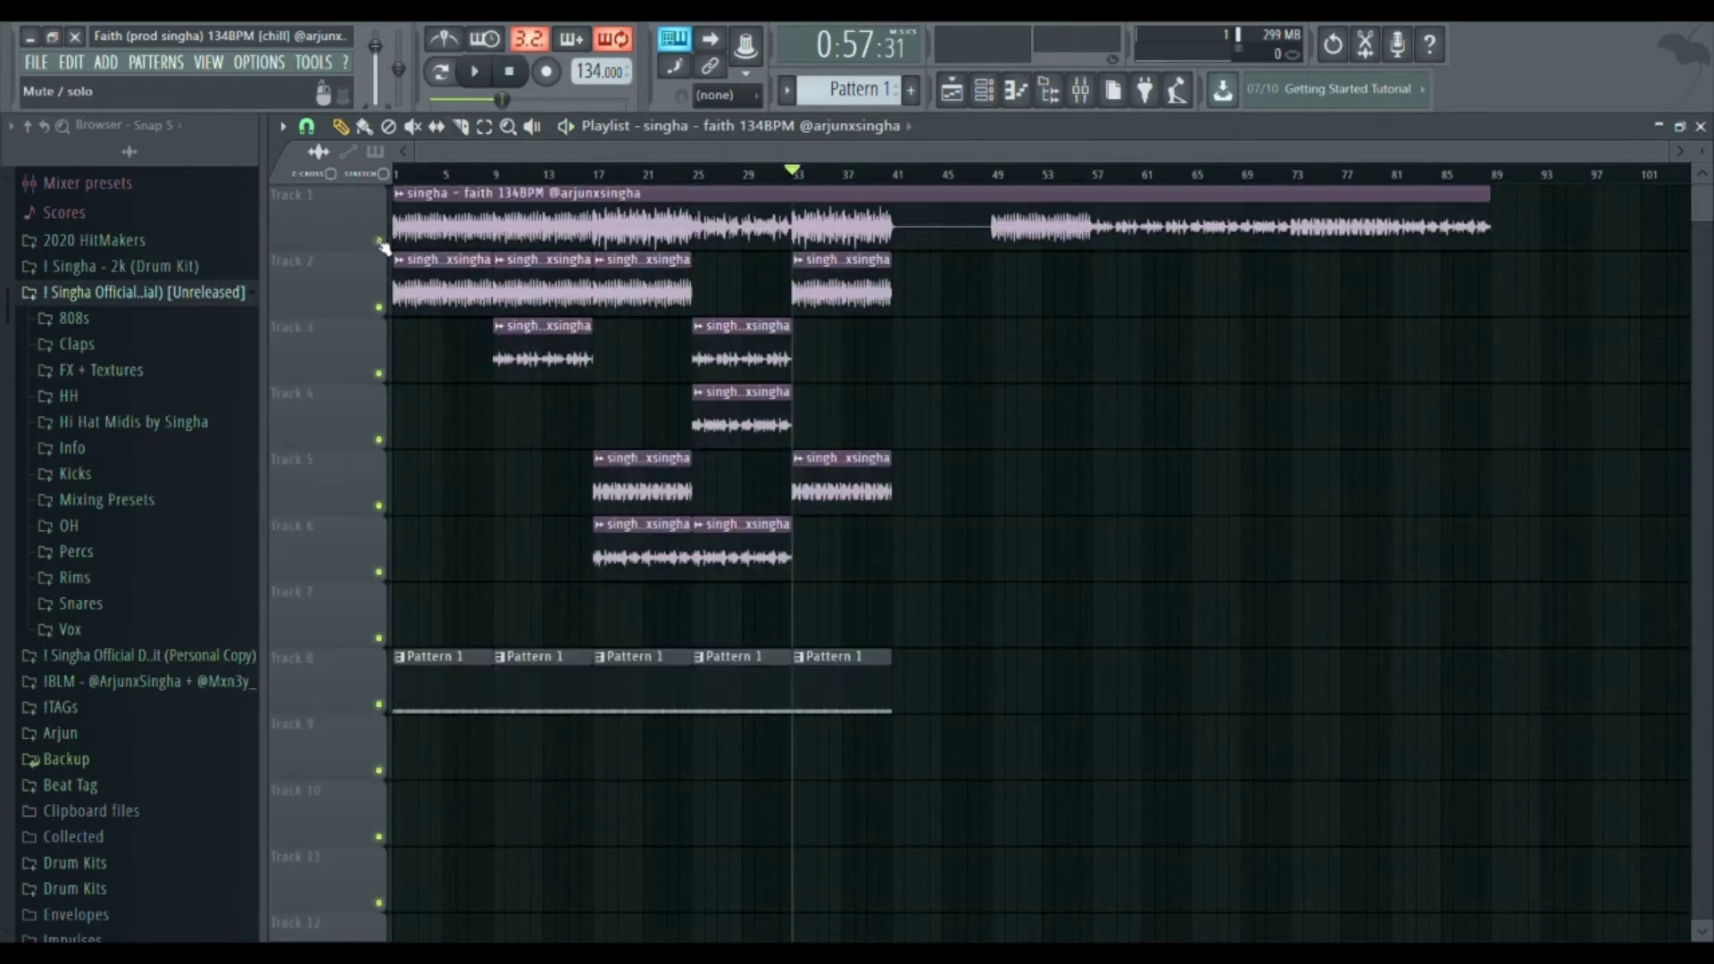
left_click(382, 248)
scroll(700, 513, "up", 5)
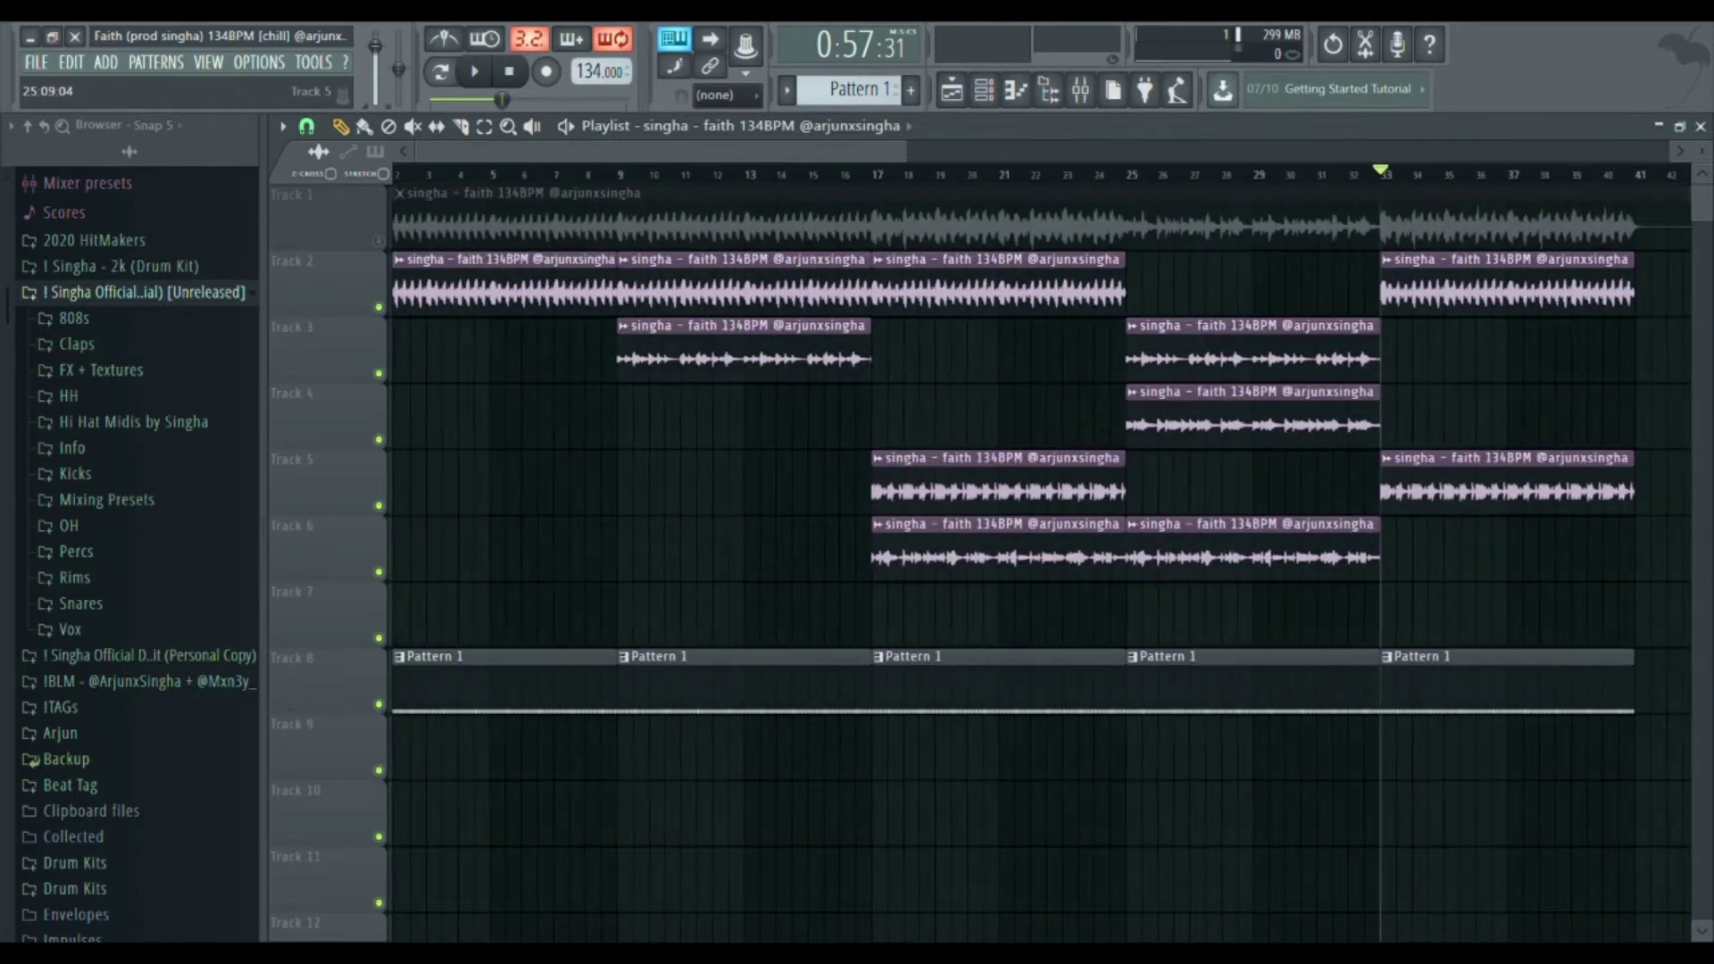
scroll(907, 501, "down", 3)
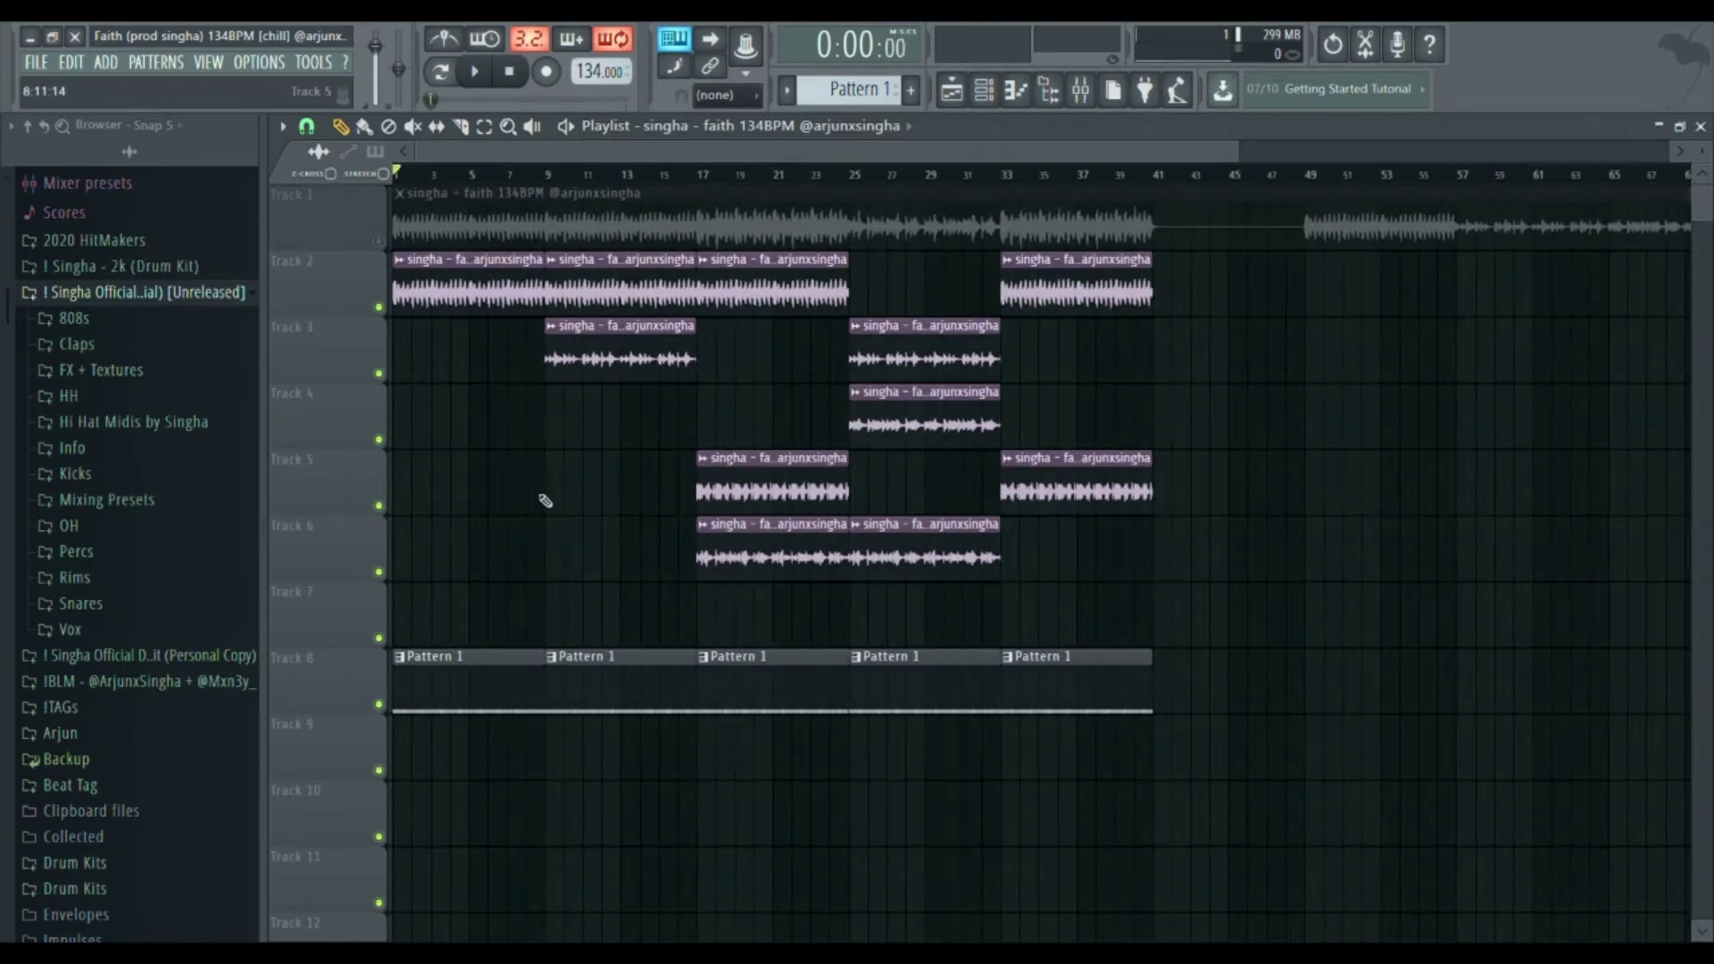
scroll(546, 501, "down", 2)
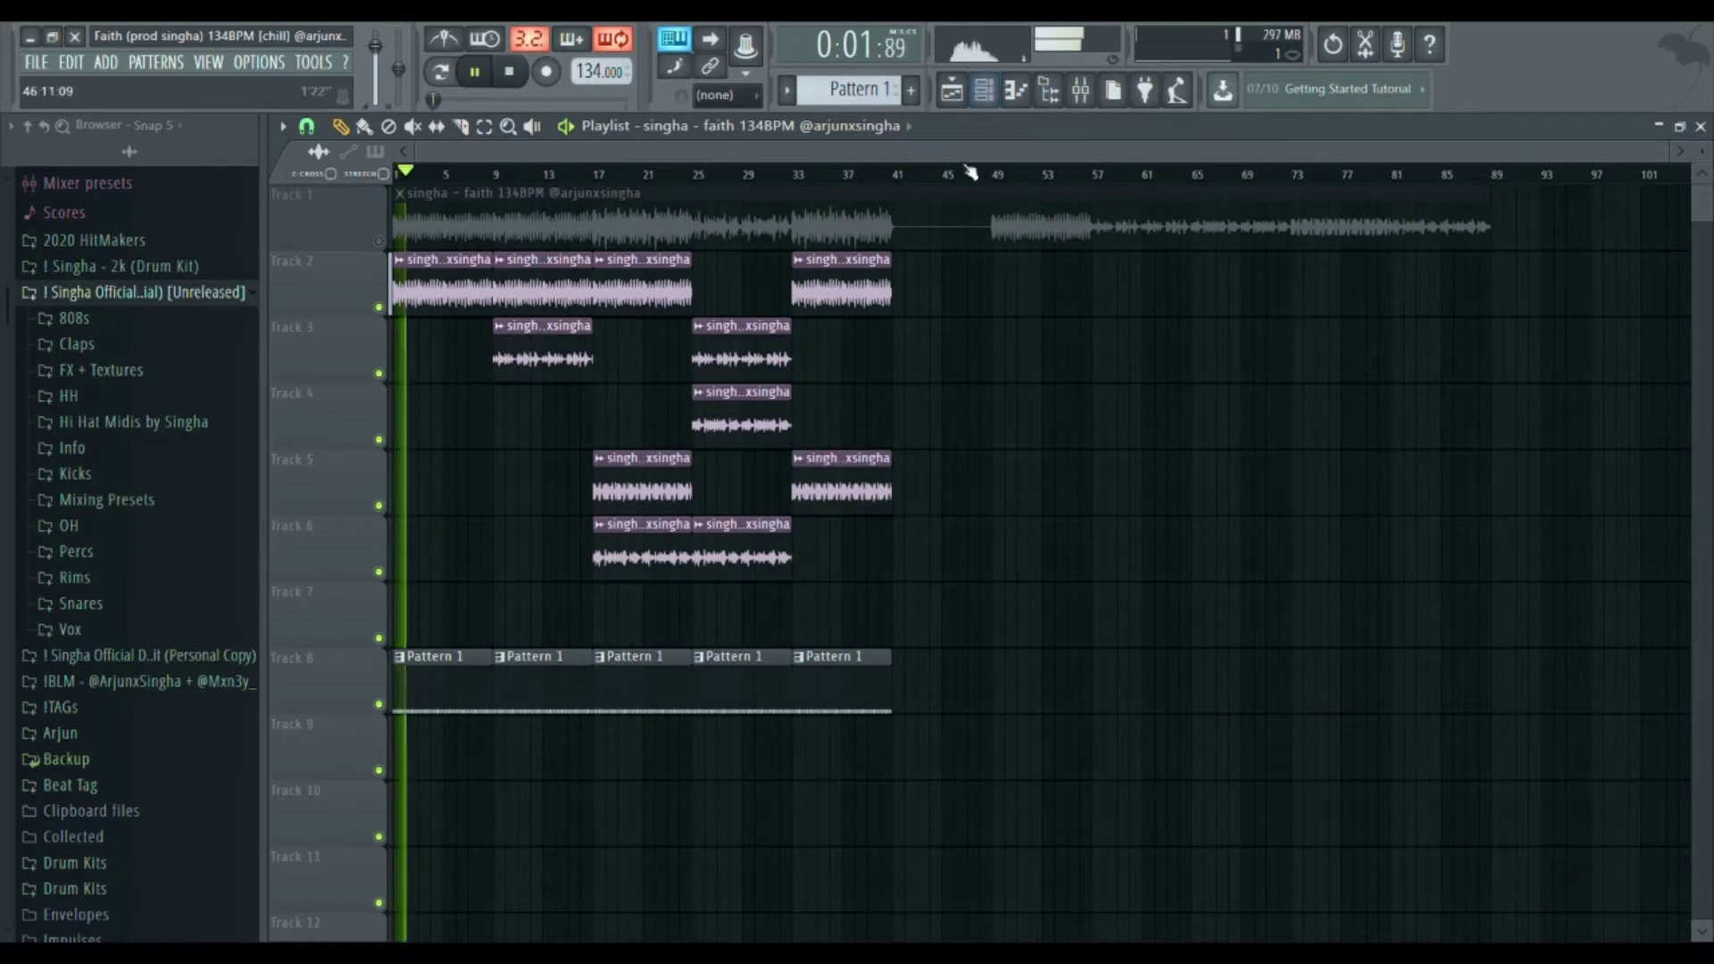
- Open the 808 - Singha (Spinz) piano roll and place a one-bar C5 note at bar 1
left_click(986, 90)
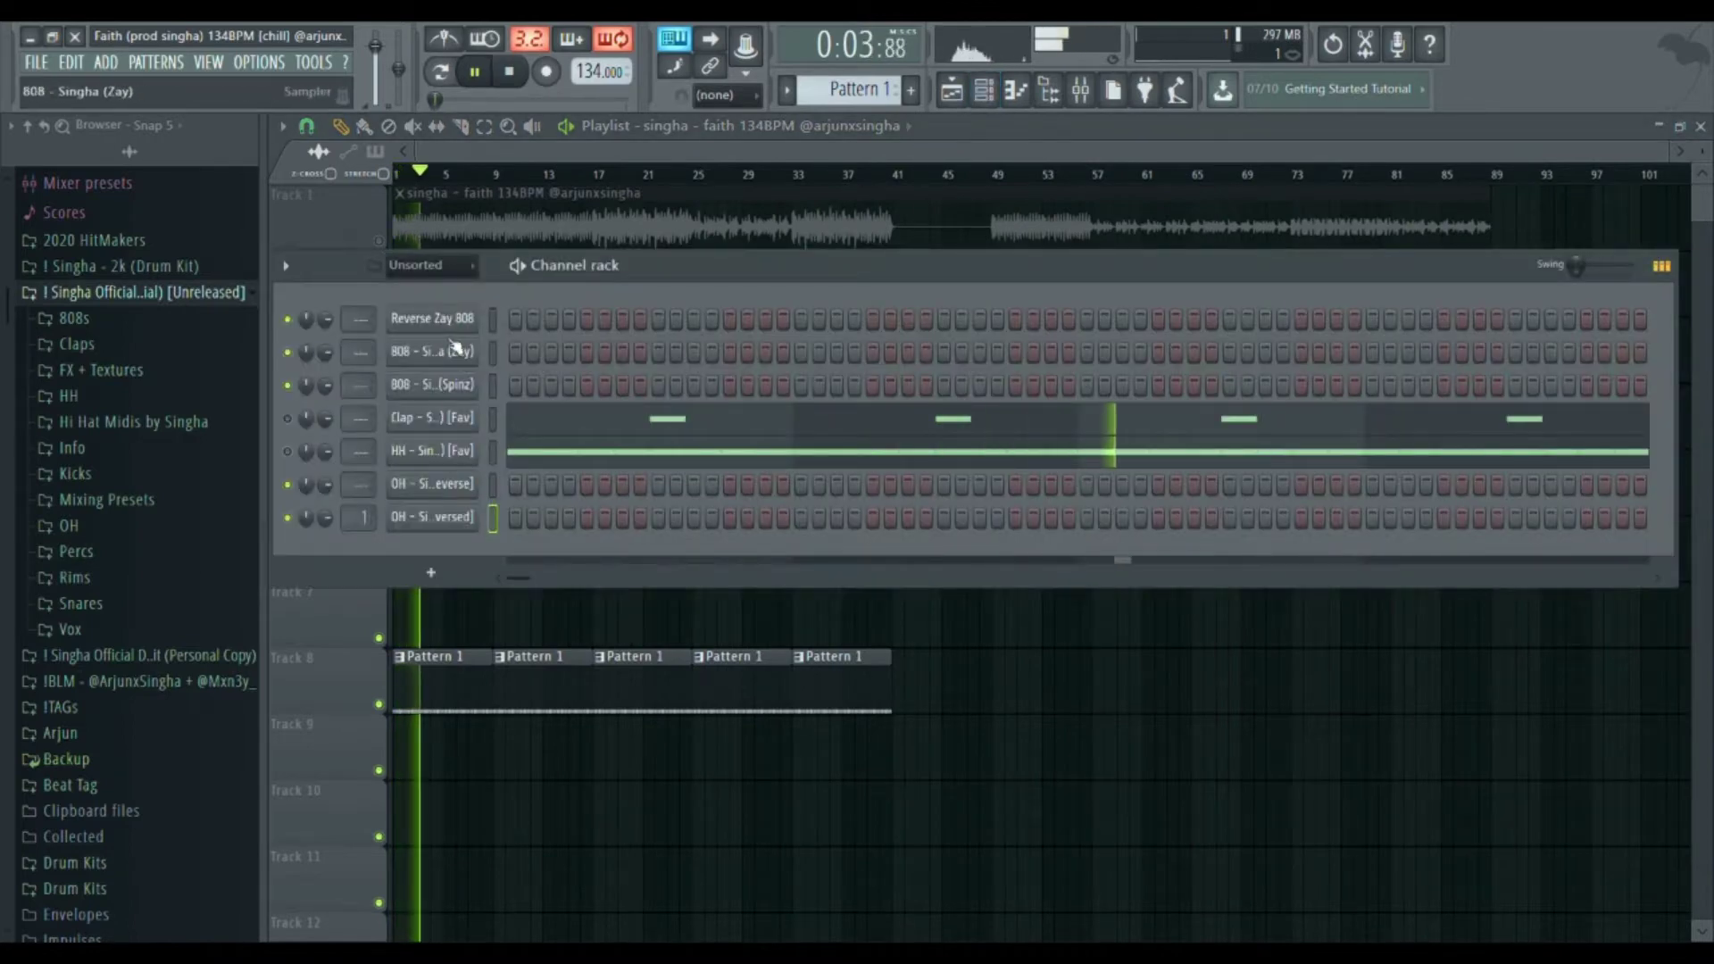
key("F7")
scroll(433, 470, "down", 3)
key("space")
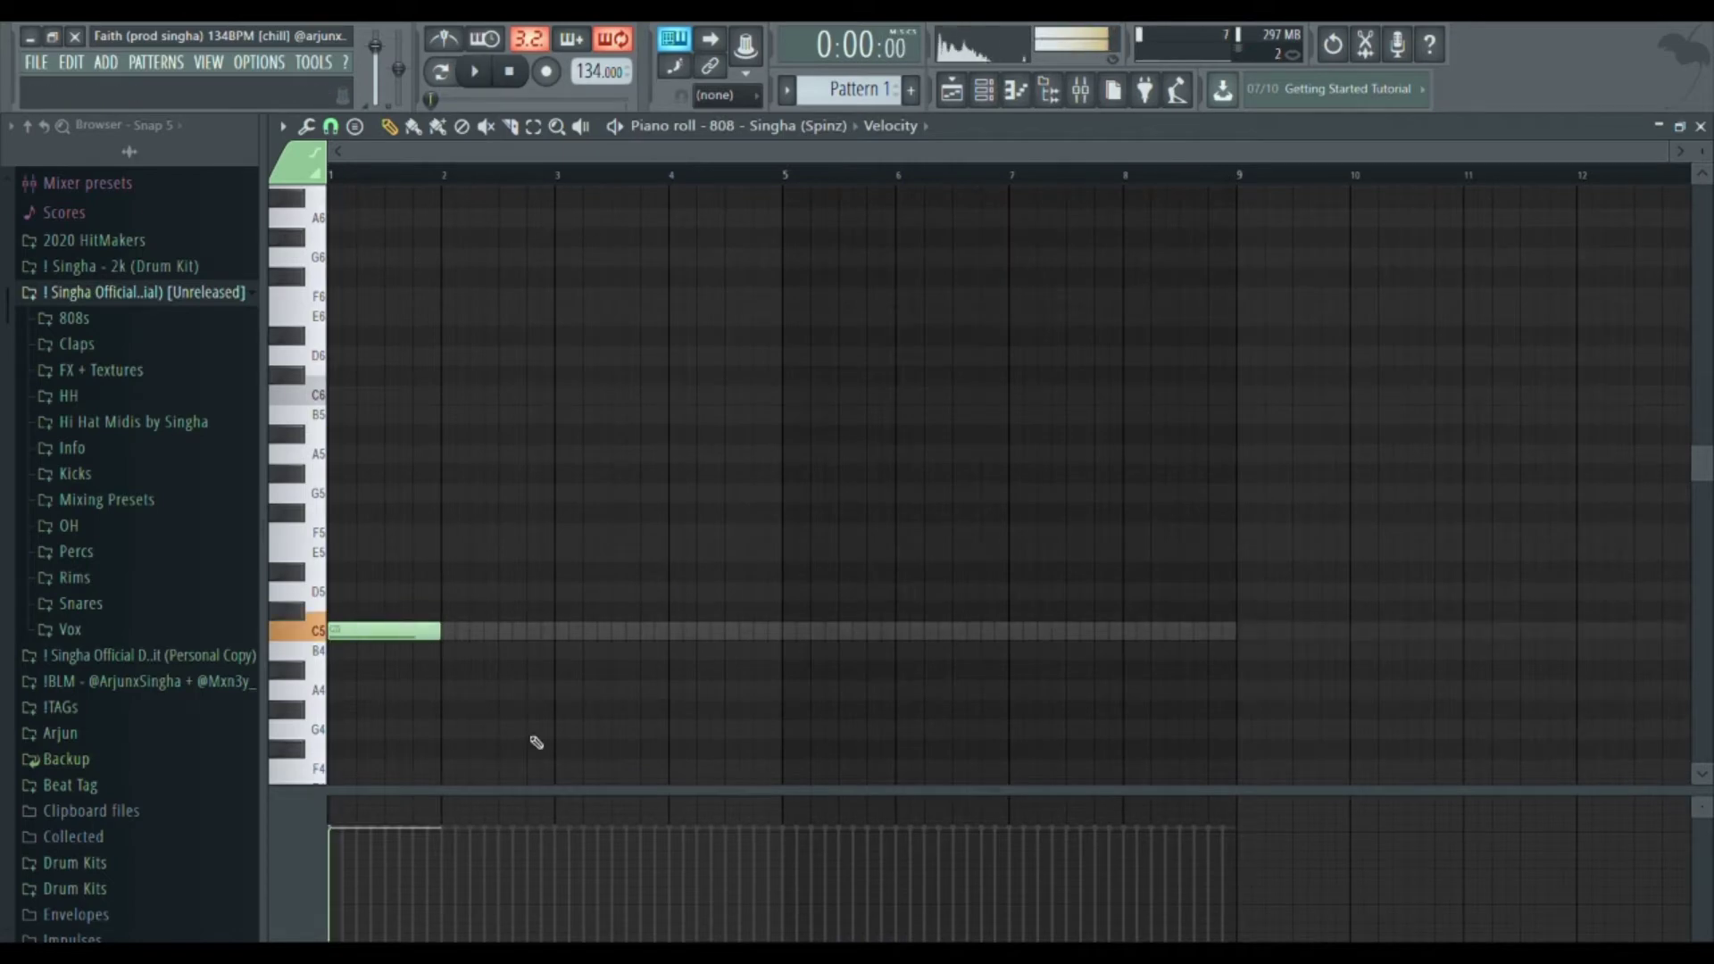
- Raise the 808 note from C5 to F5 in semitones, auditioning it against the sample
key("Up")
key("Up")
key("Up")
key("space")
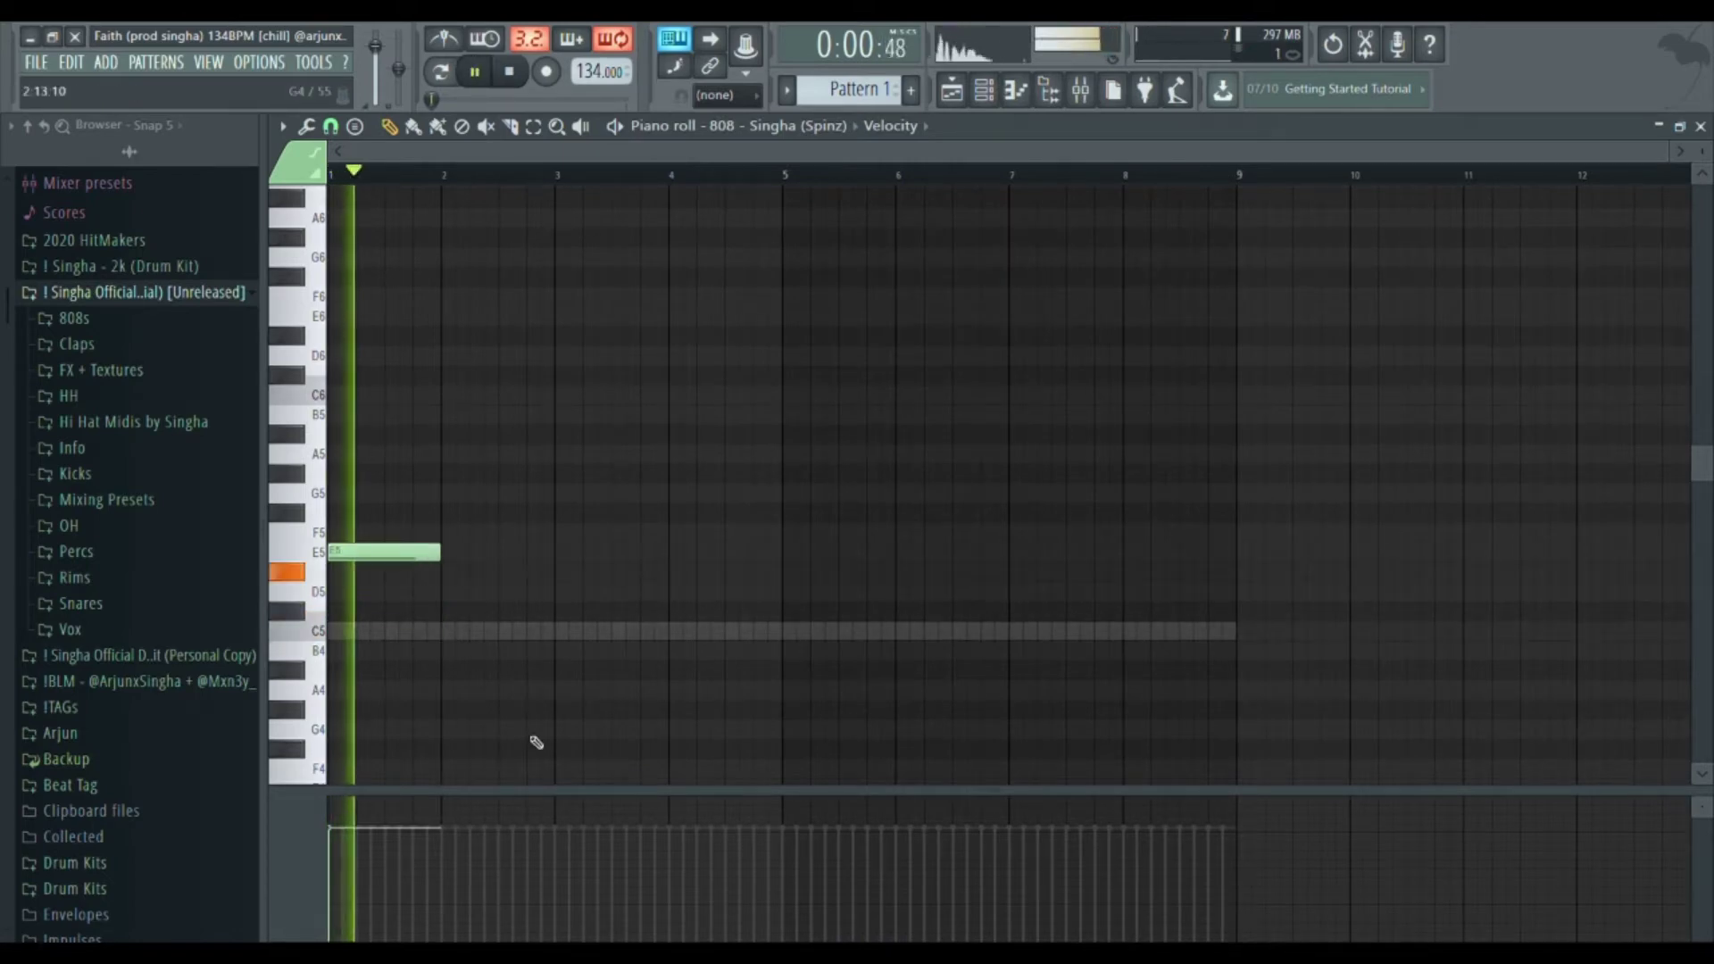
key("shift+Up")
key("space")
key("space")
key("space")
key("space")
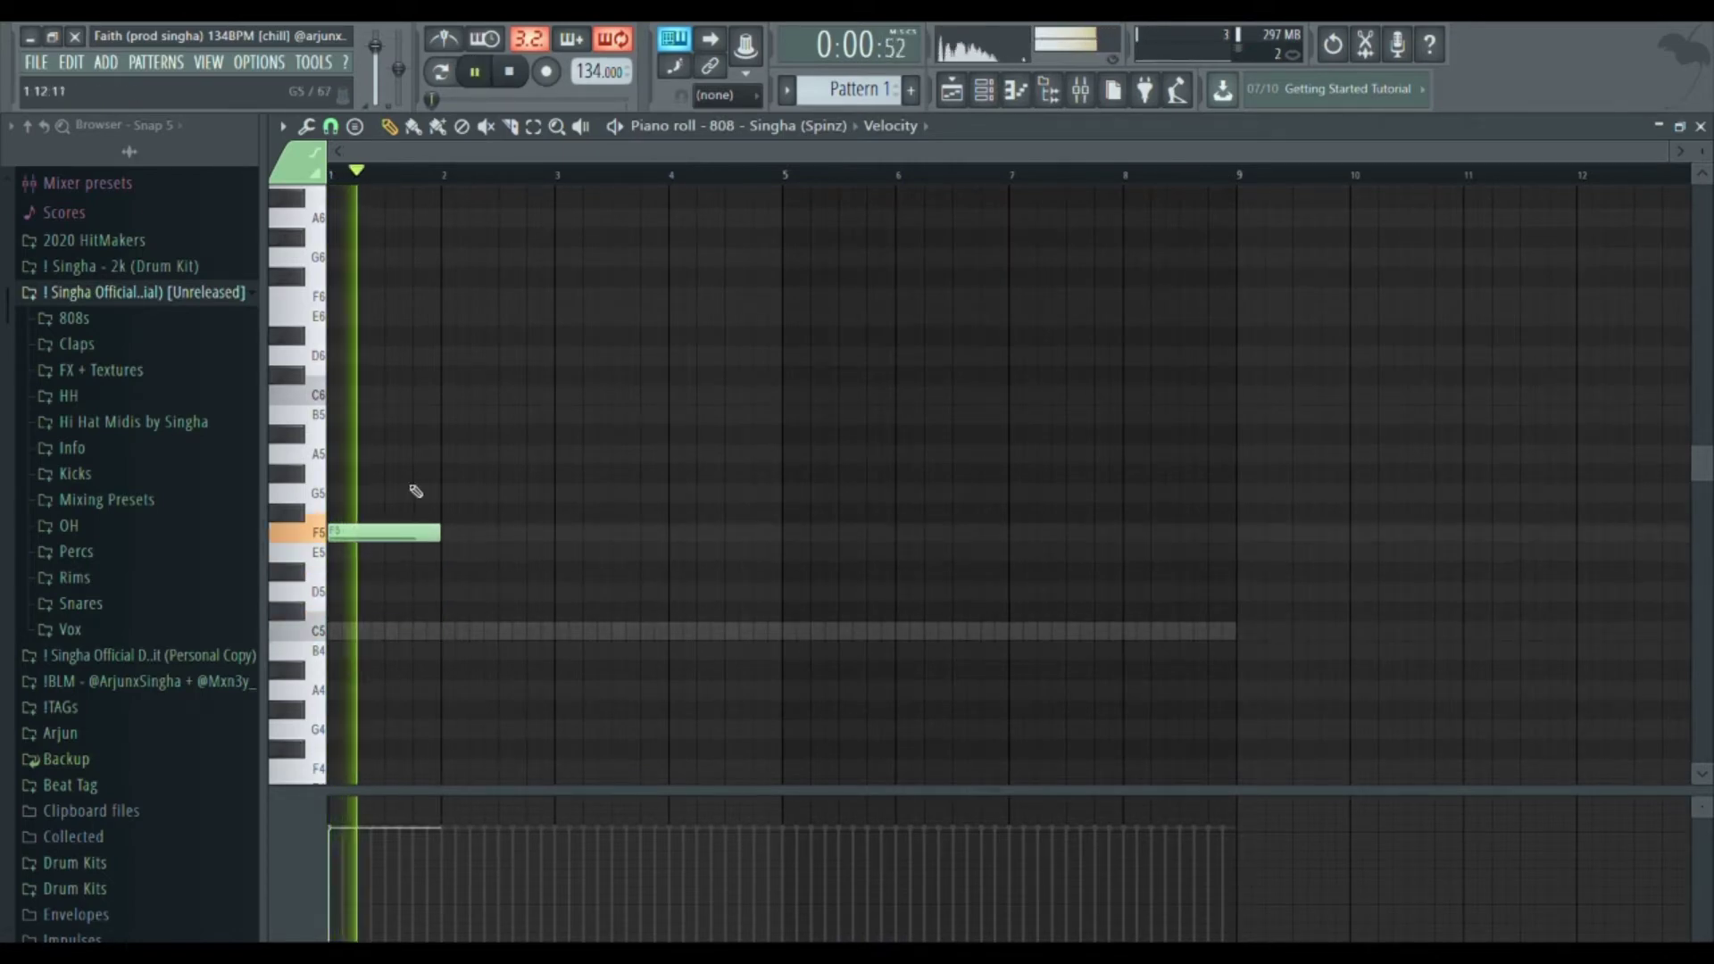
- Shorten the F5 note at bar 1 to two steps and audition it with the sample
scroll(417, 489, "up", 3)
left_click_drag(983, 446, 1009, 425)
scroll(1010, 425, "down", 4)
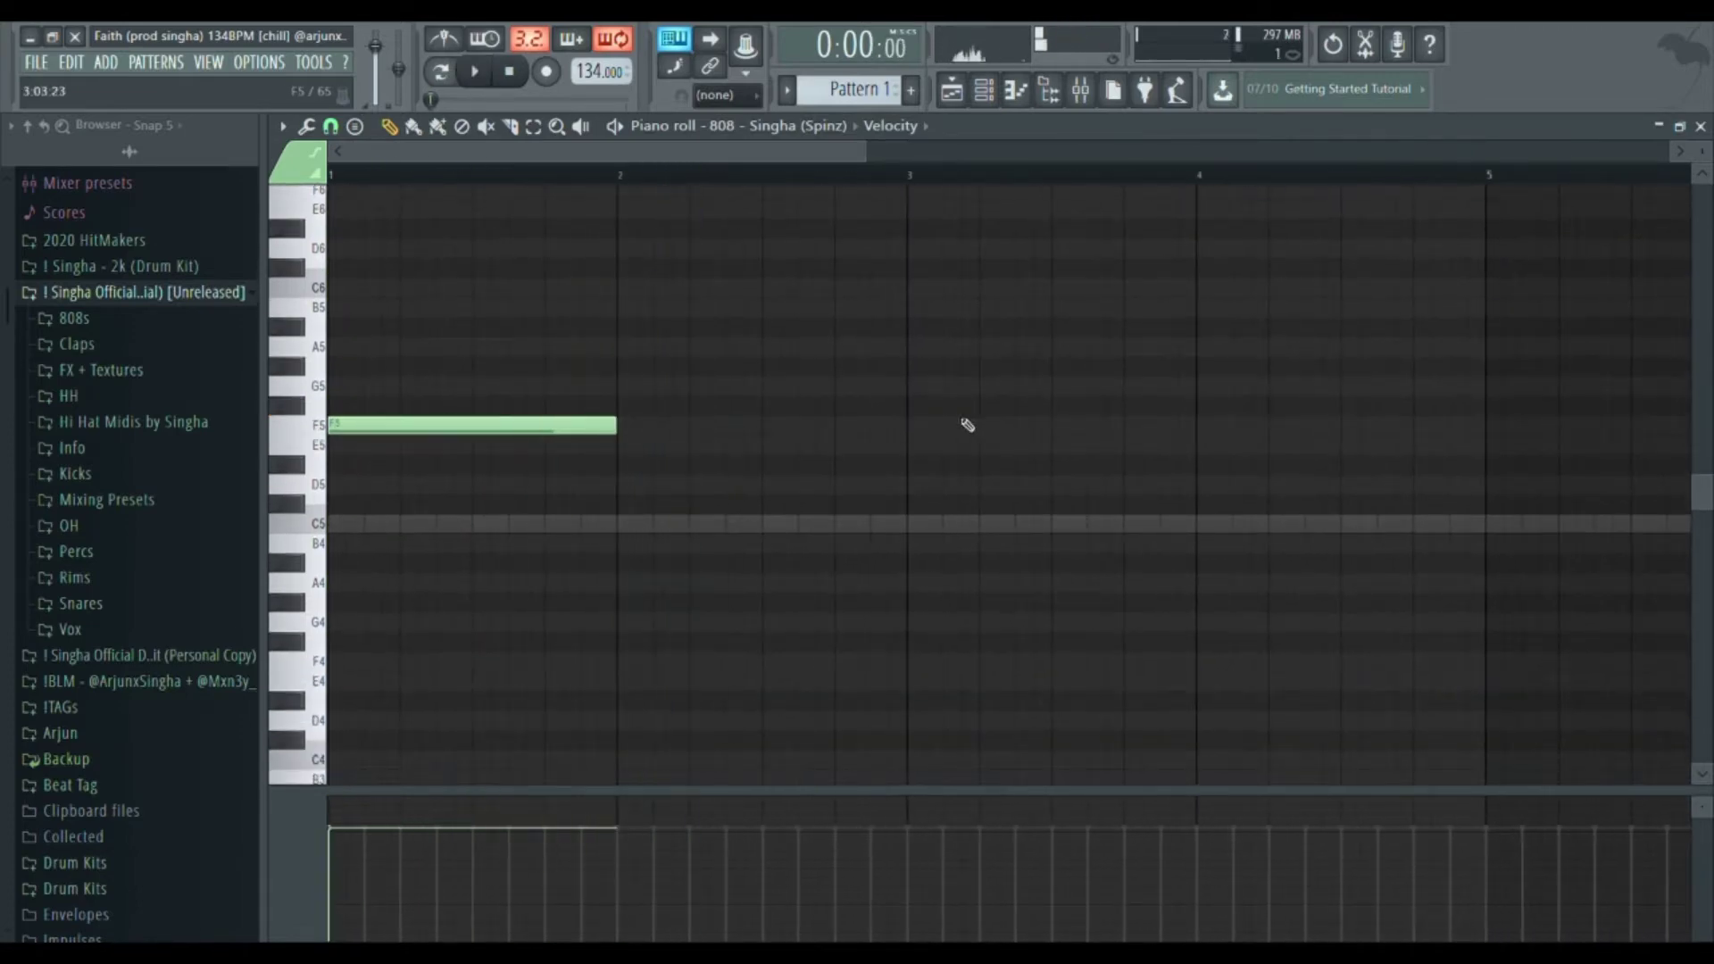
key("shift+d")
key("space")
key("space")
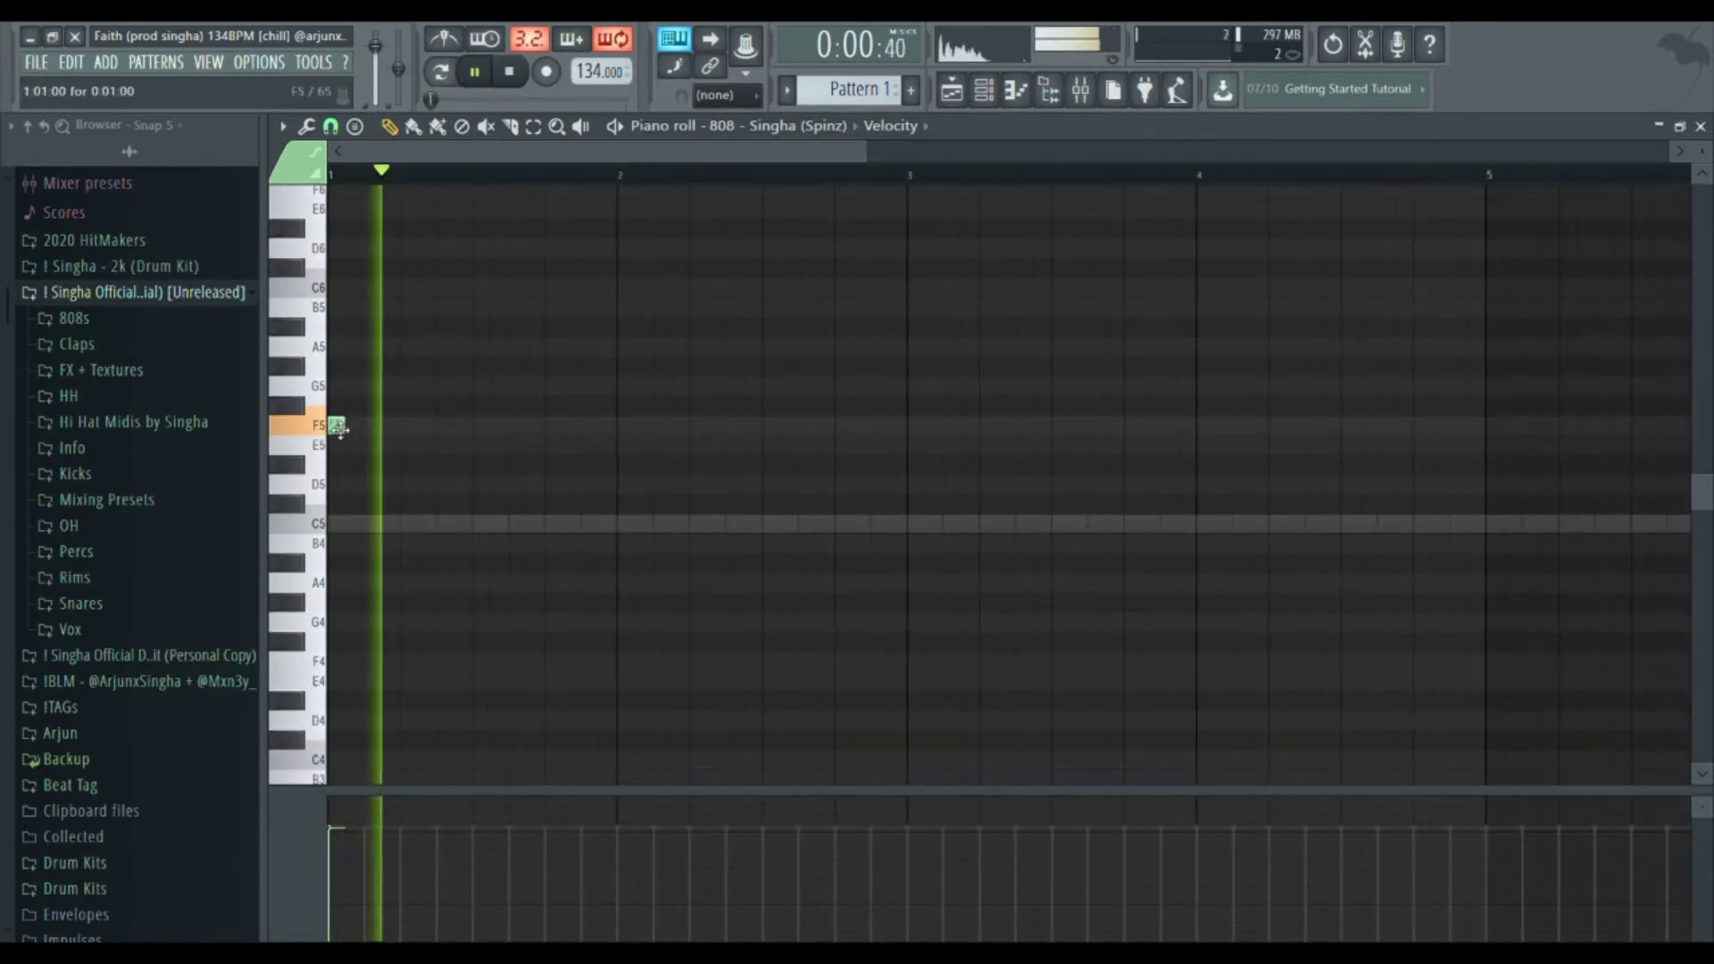
key("space")
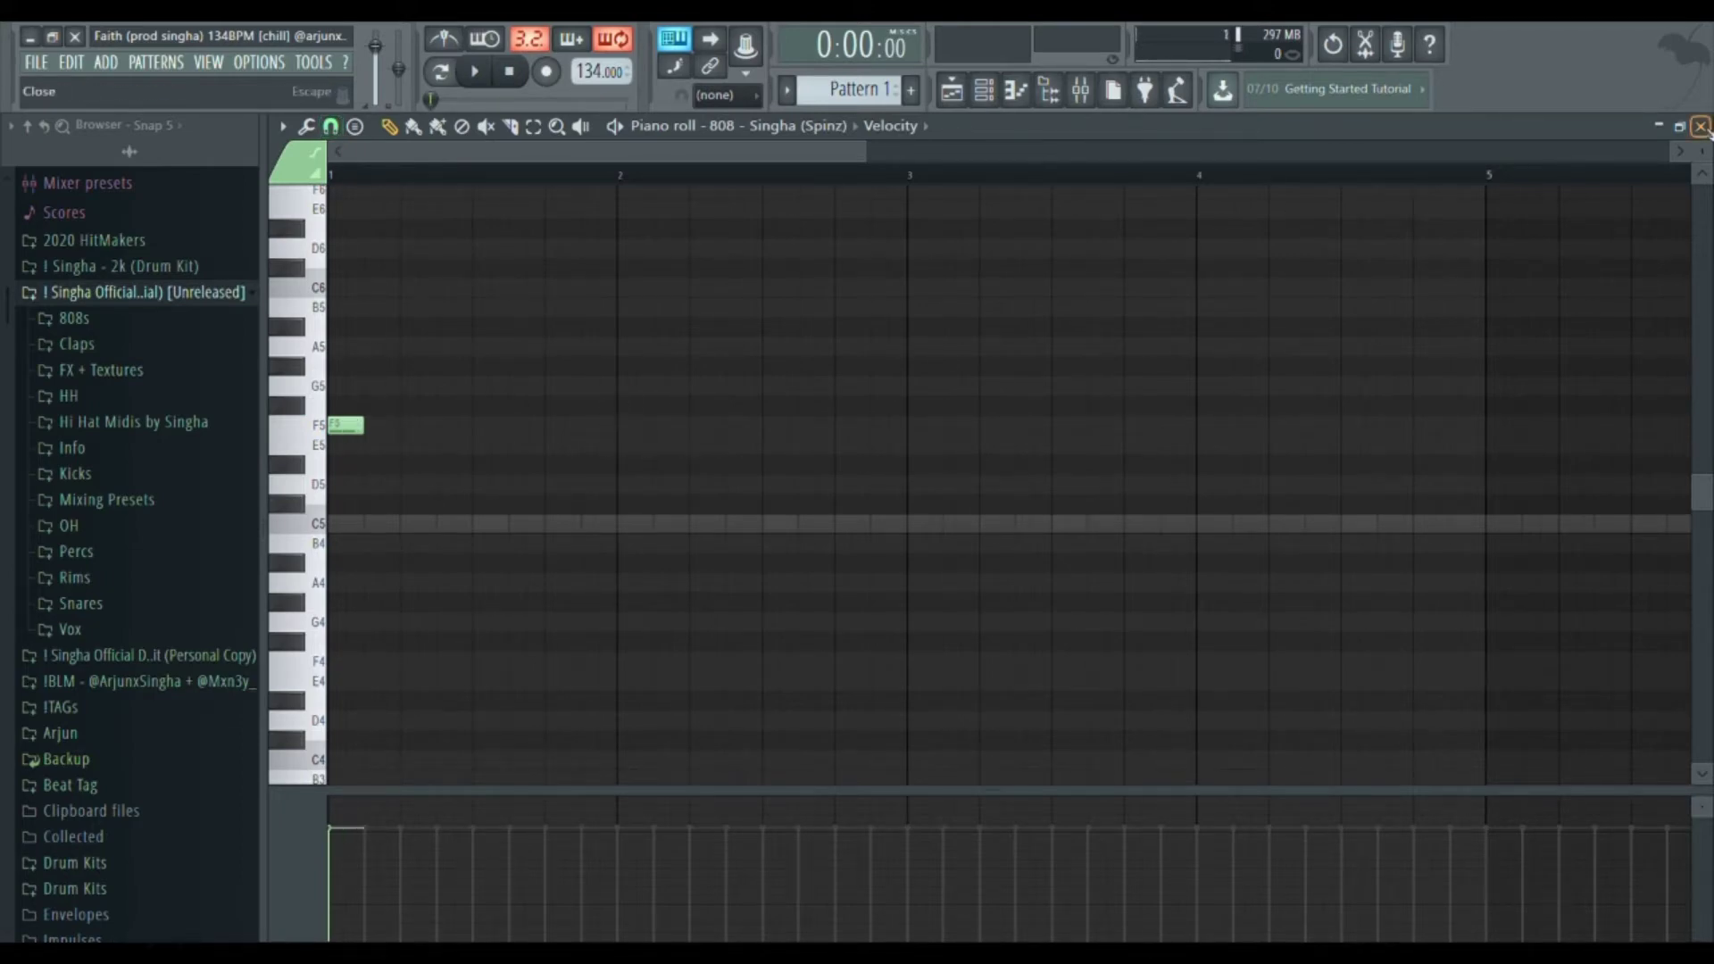
- Return to the playlist and inspect the settings of the audio clip on Track 3
scroll(1264, 313, "down", 2, "ctrl")
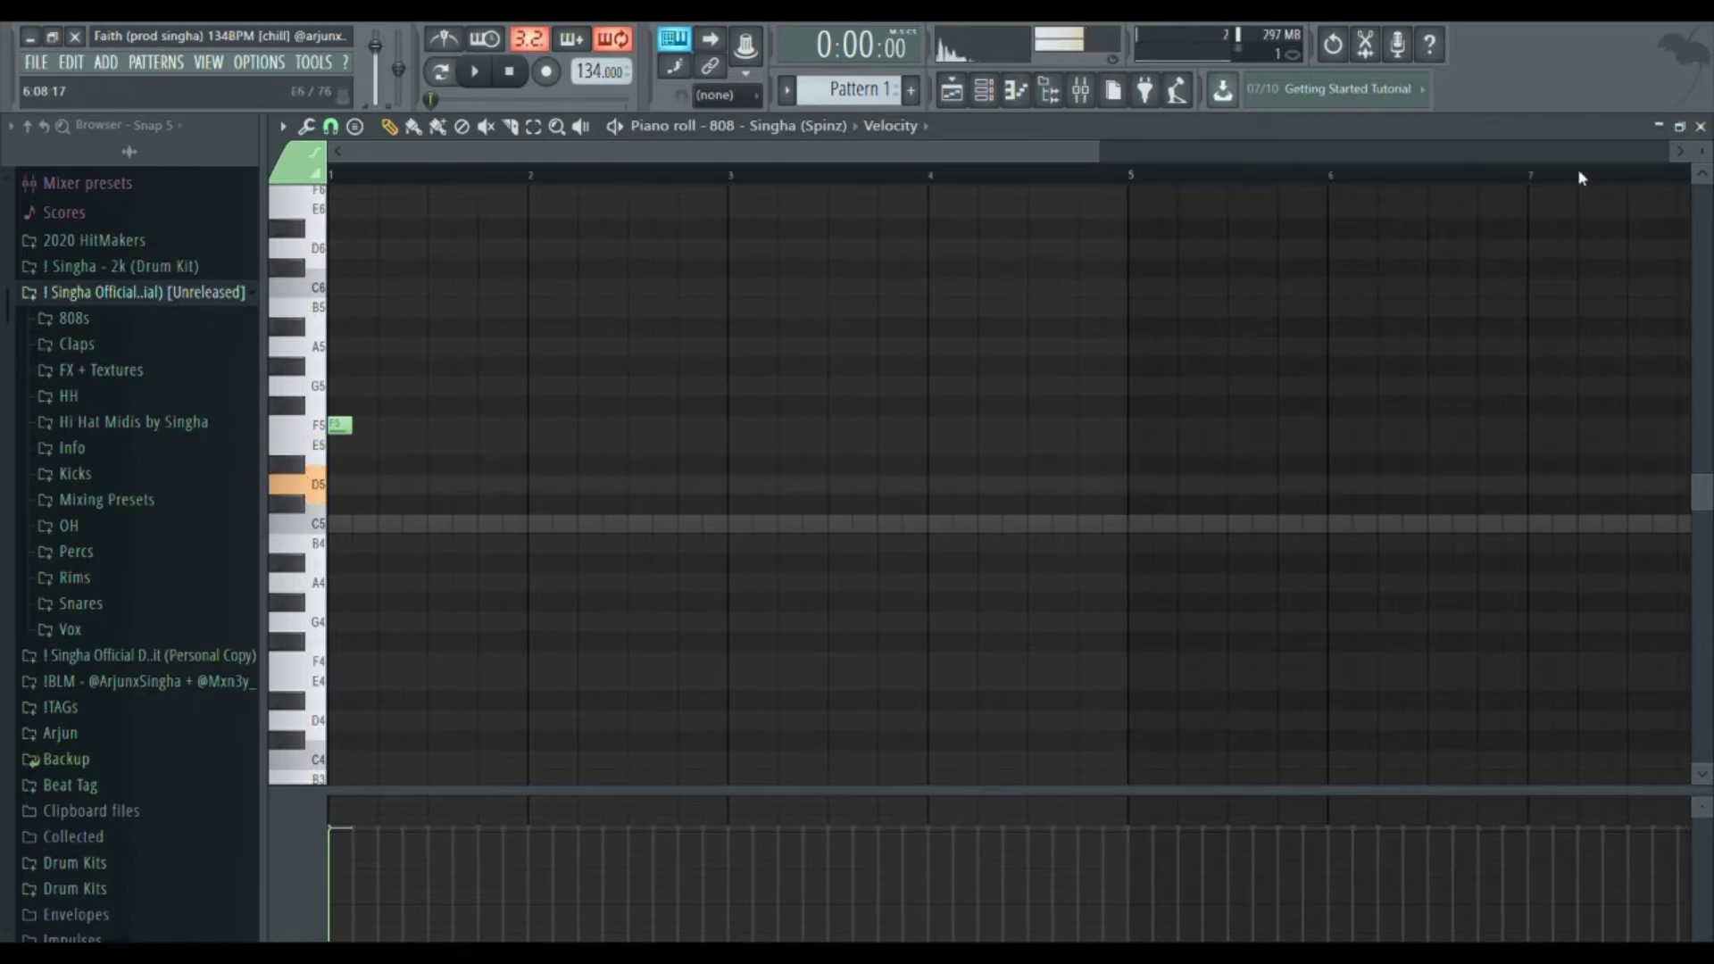
left_click(1701, 127)
right_click(1022, 705)
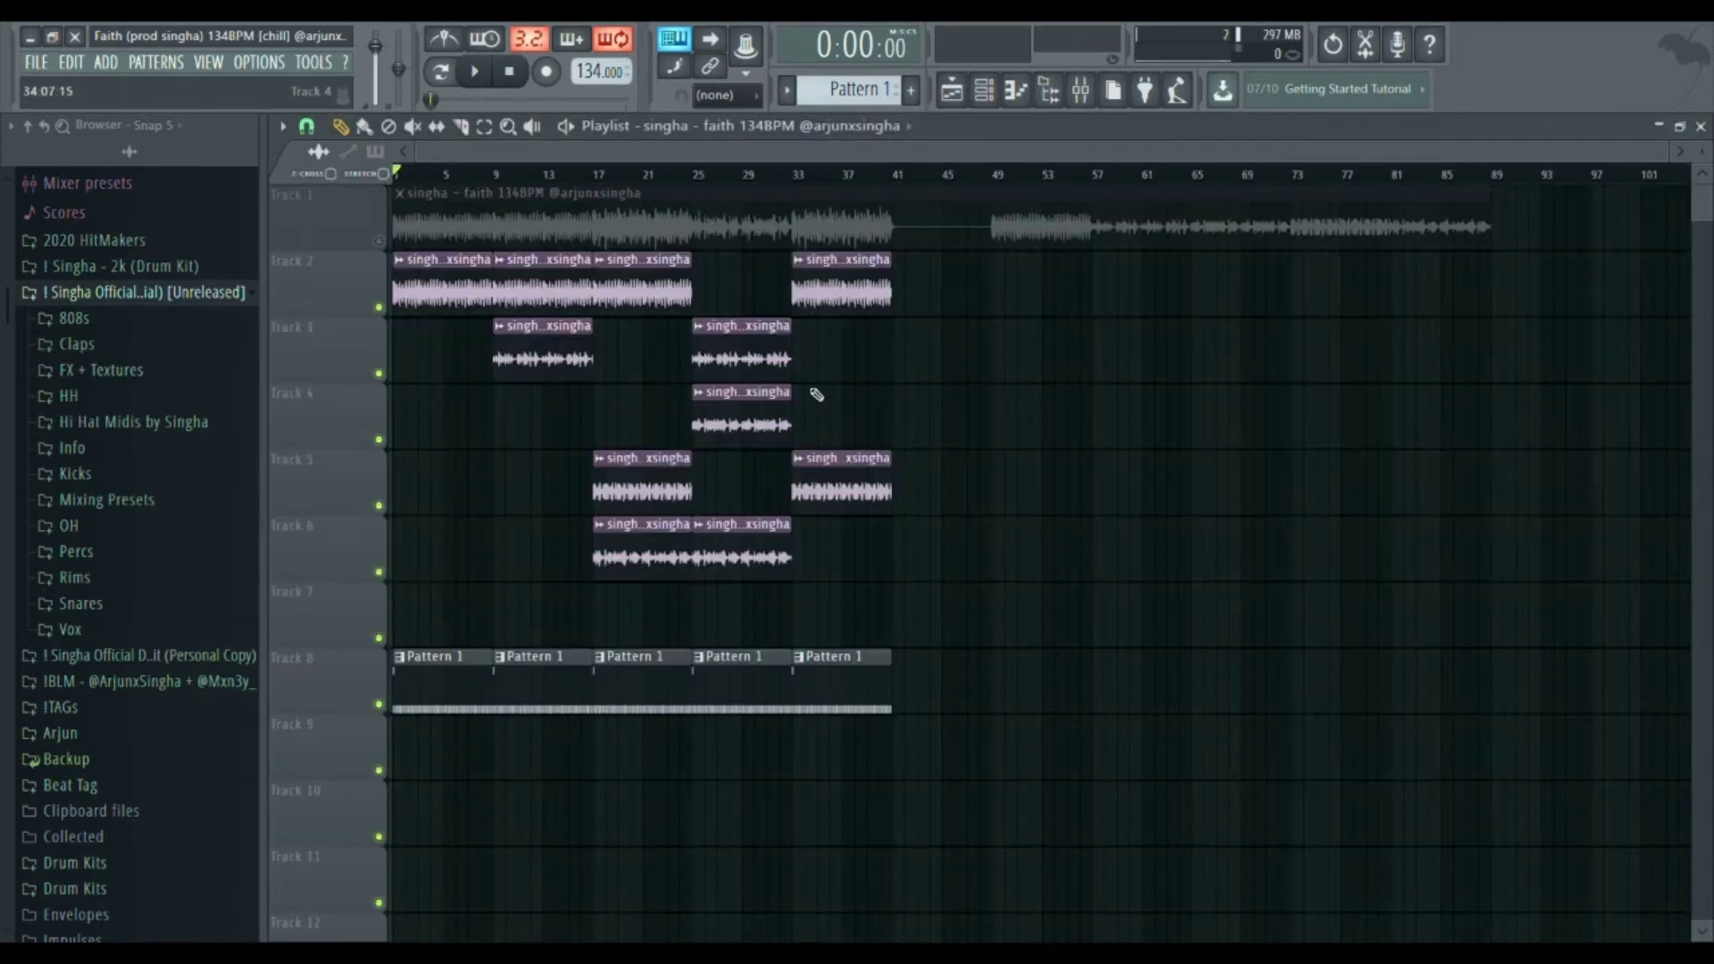
double_click(778, 355)
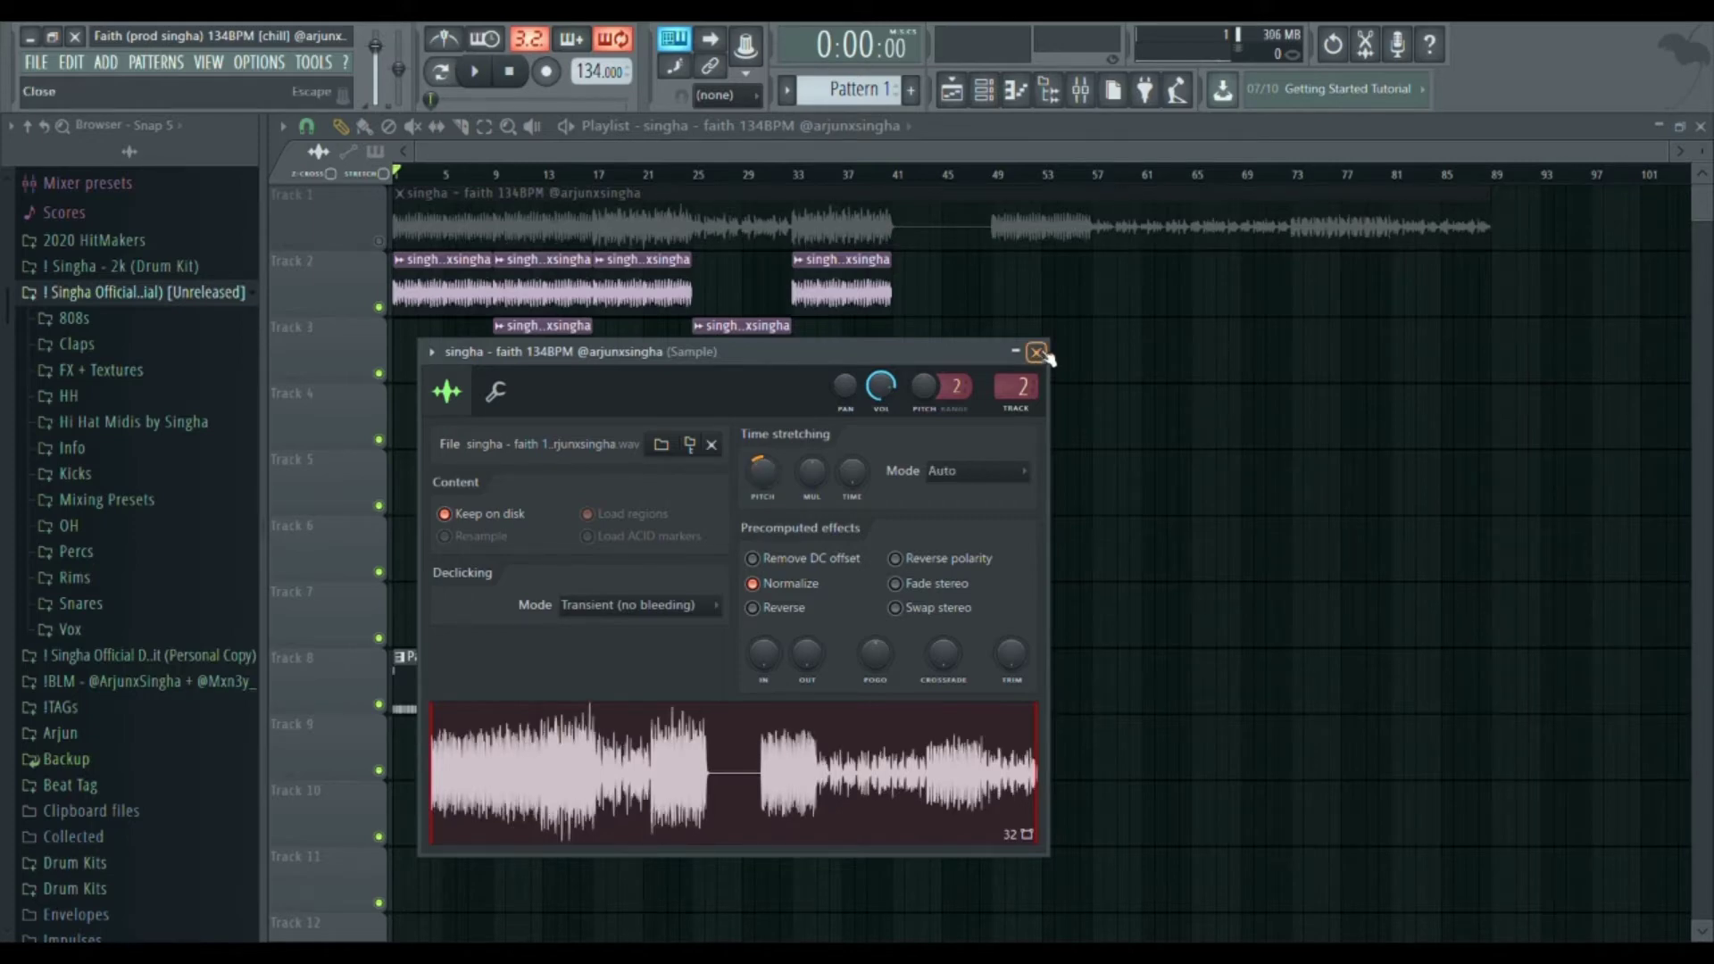
left_click(1037, 353)
- Move the 808 (Spinz) note to D5 and add two-step D5 notes at steps 7 and 13 of bar 1 and step 13 of bar 2
key("space")
key("F6")
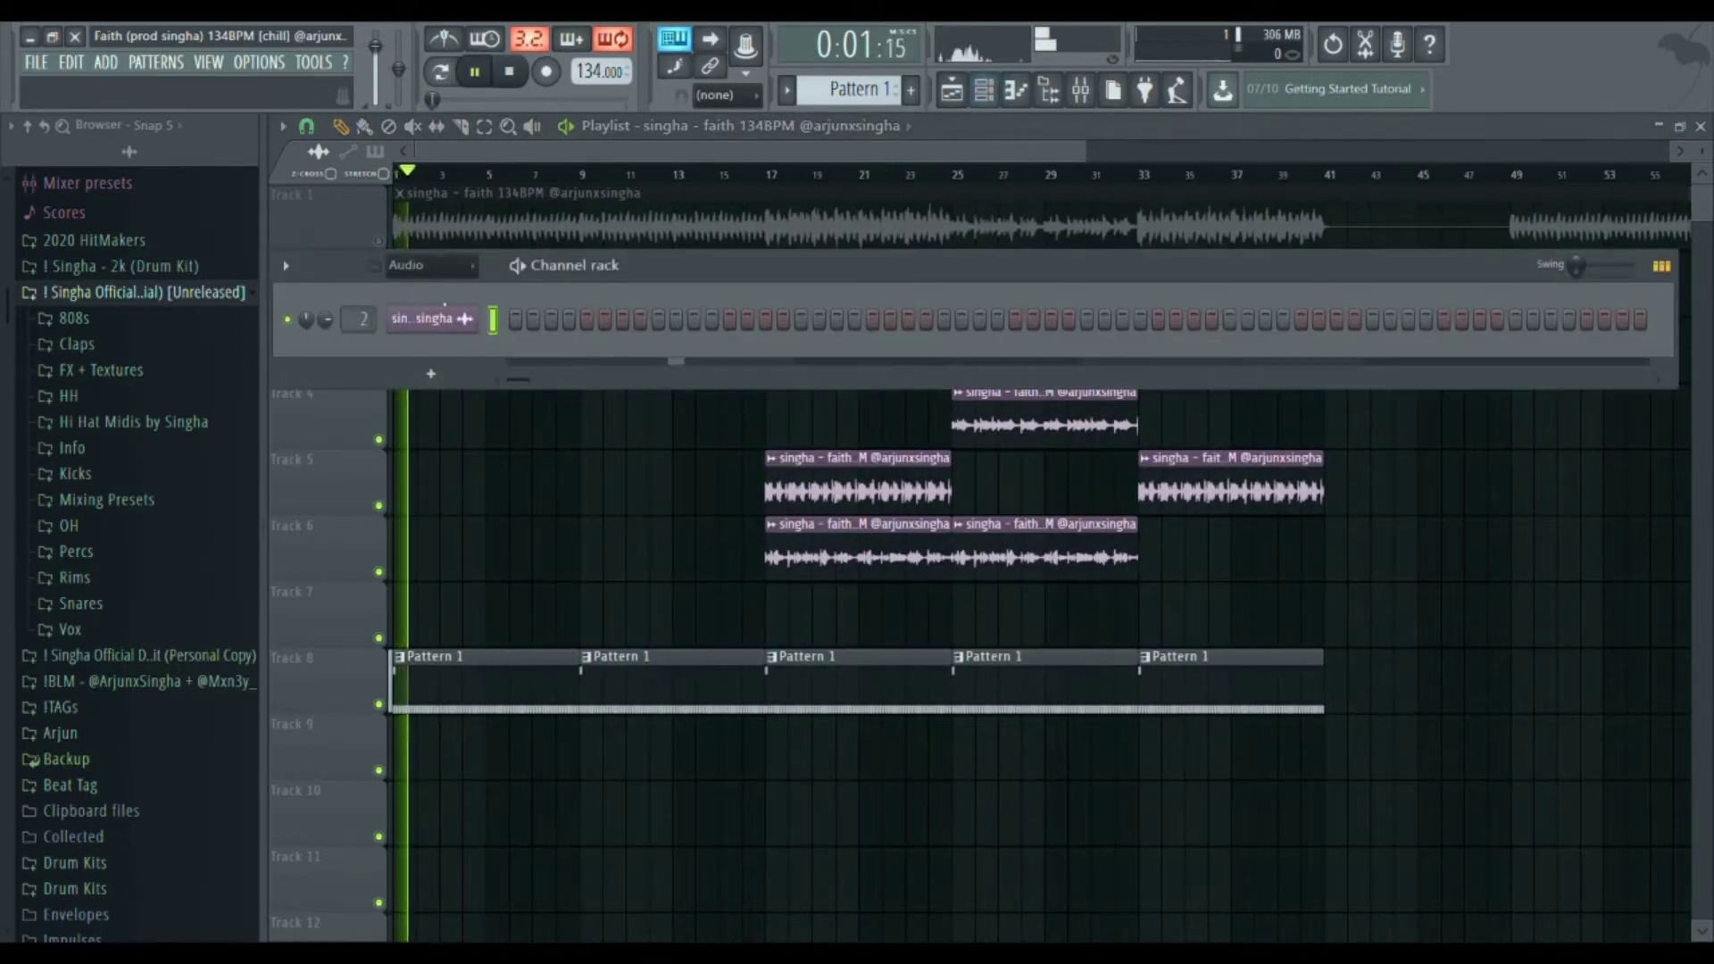
key("Page_Down")
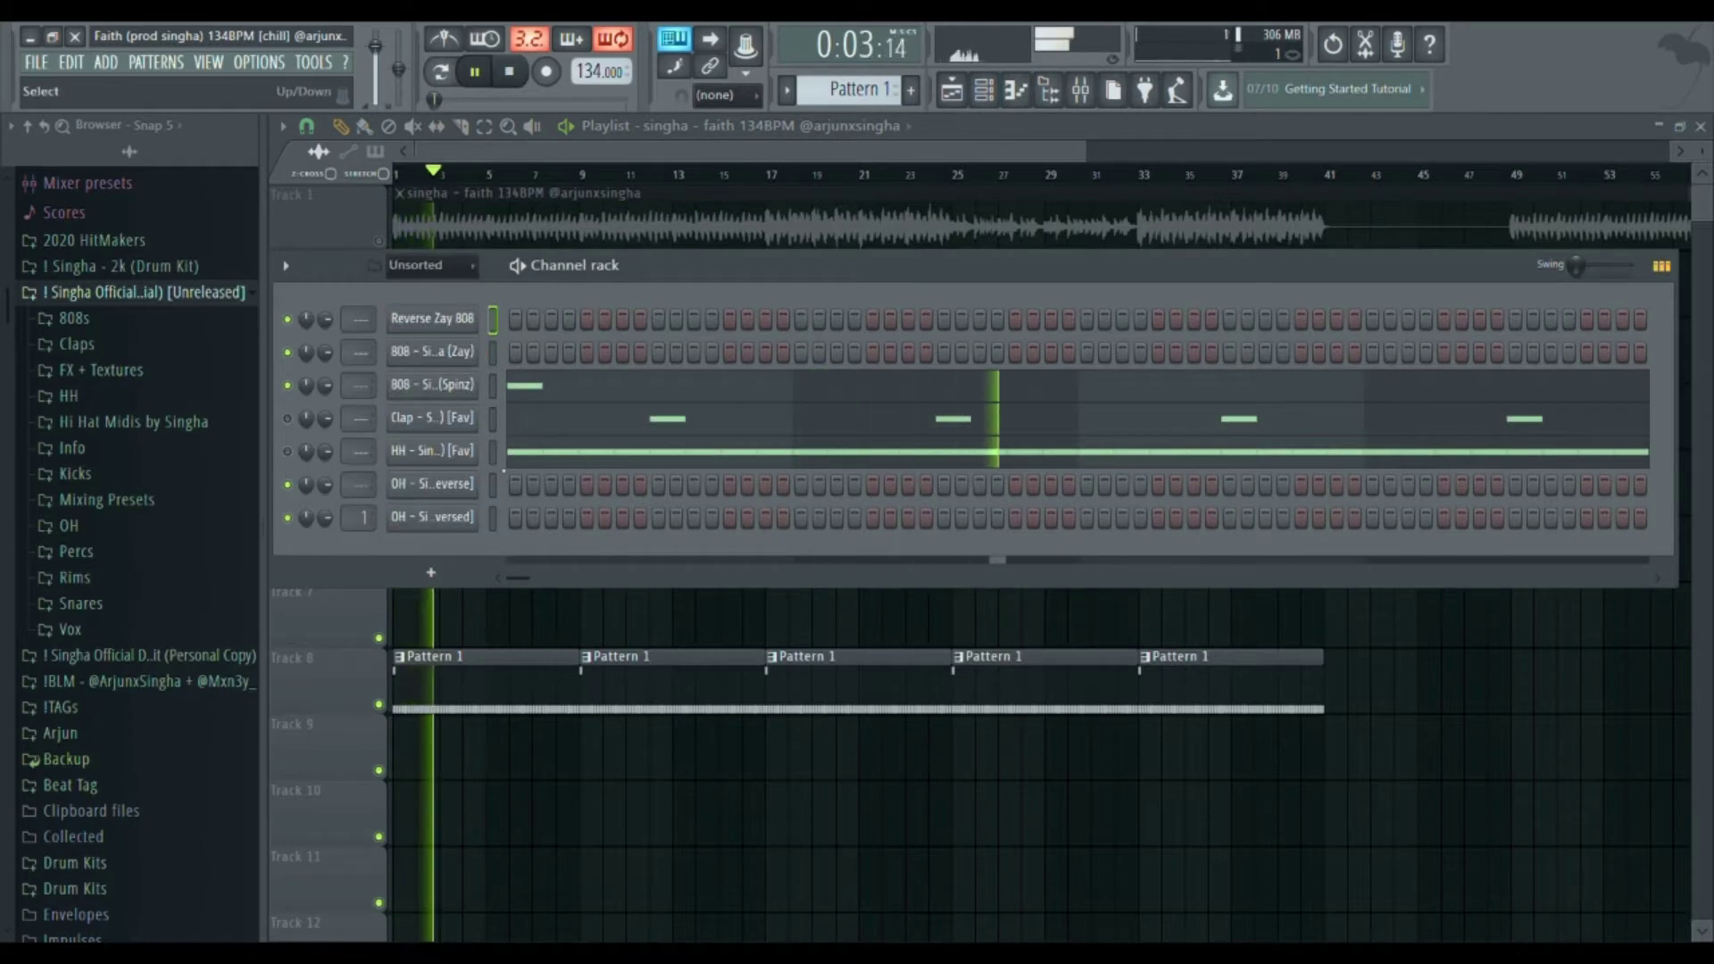
left_click(558, 388)
key("space")
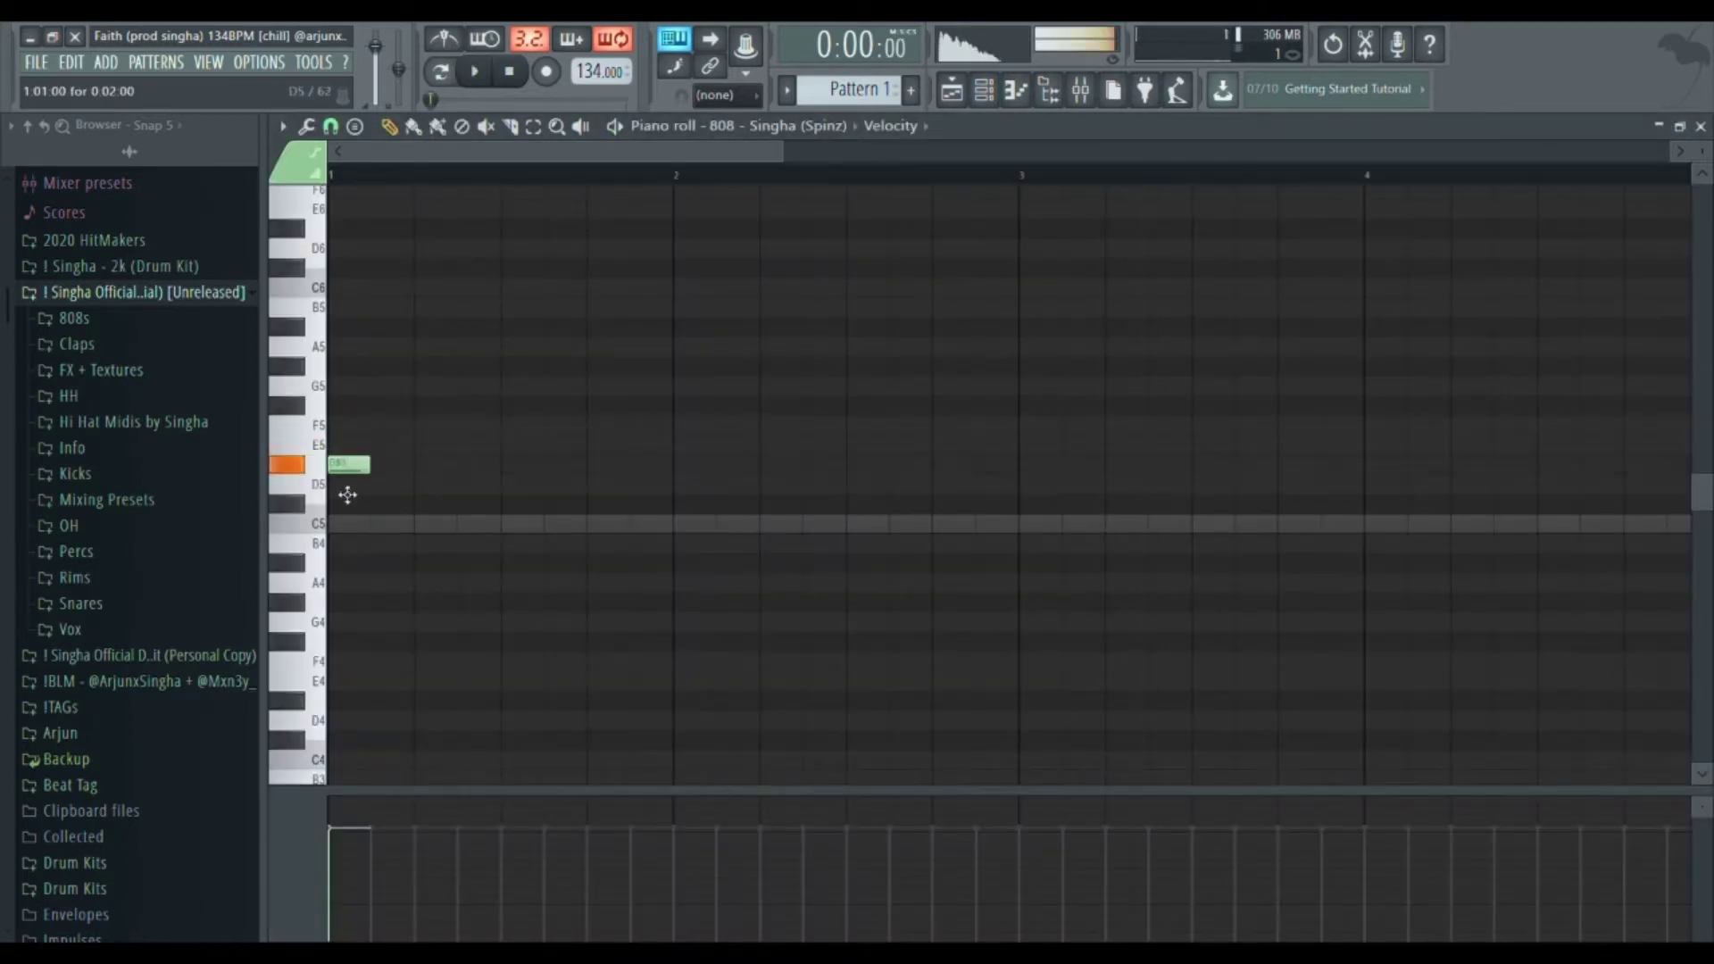
key("space")
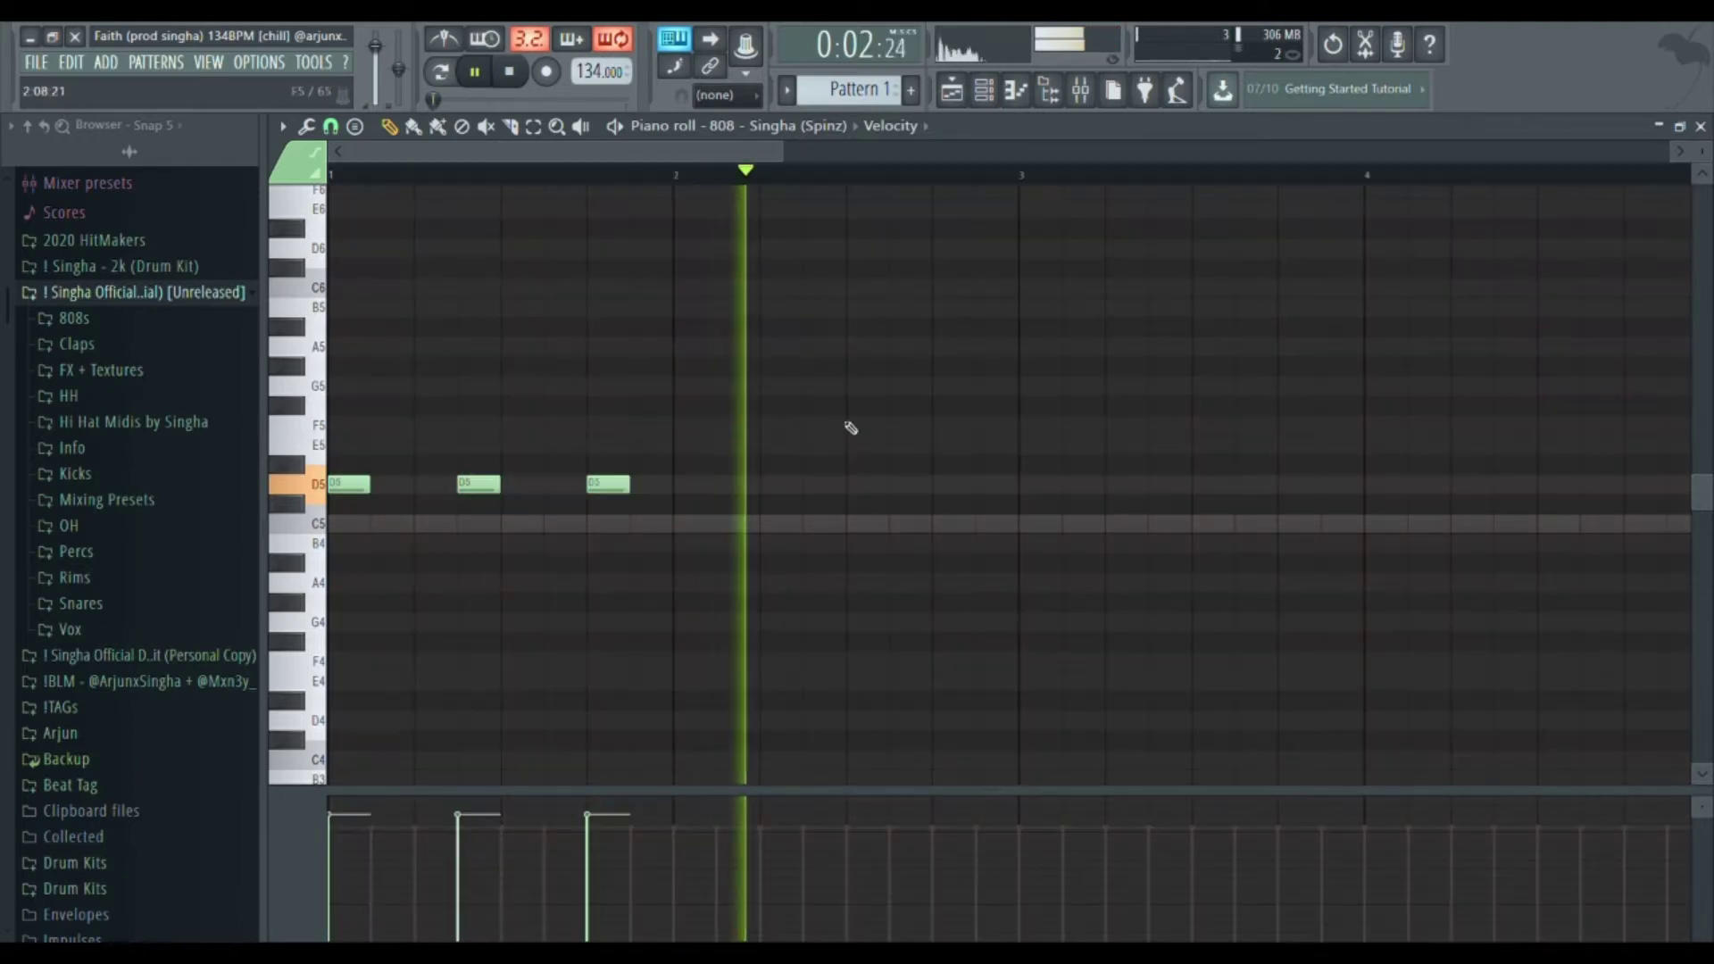
left_click(937, 486)
key("space")
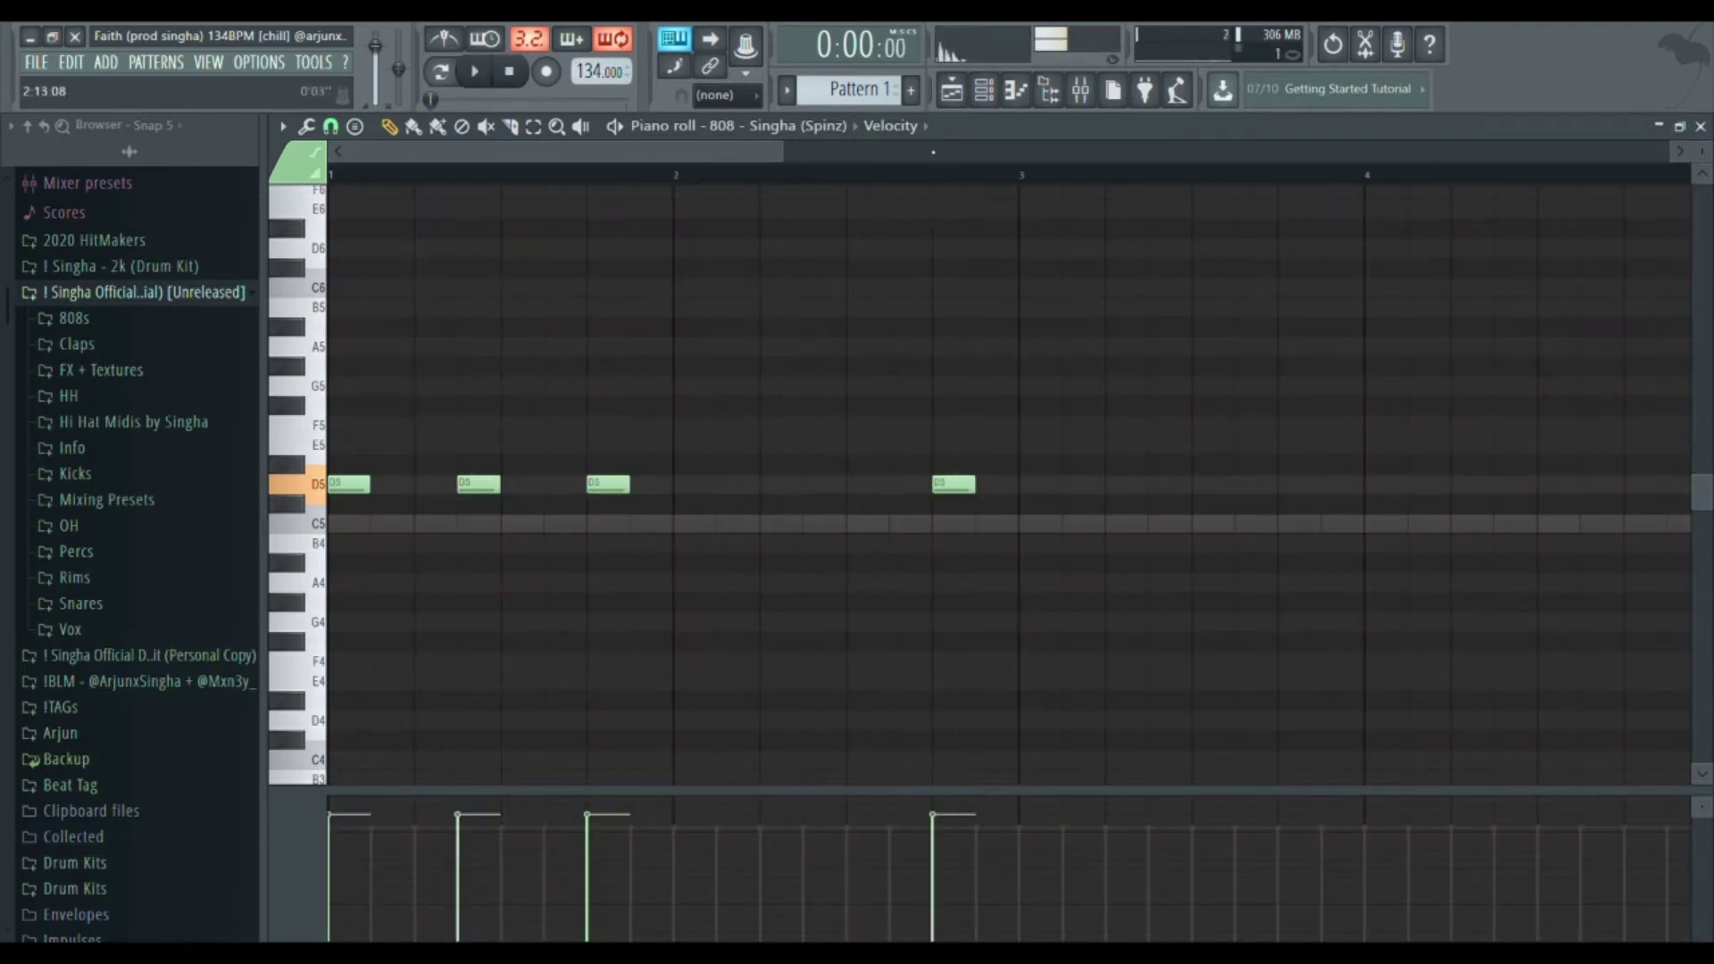
- Close the piano roll and check the pitch setting of the audio clip on Track 2
left_click(983, 89)
left_click(1701, 127)
left_click(1346, 652)
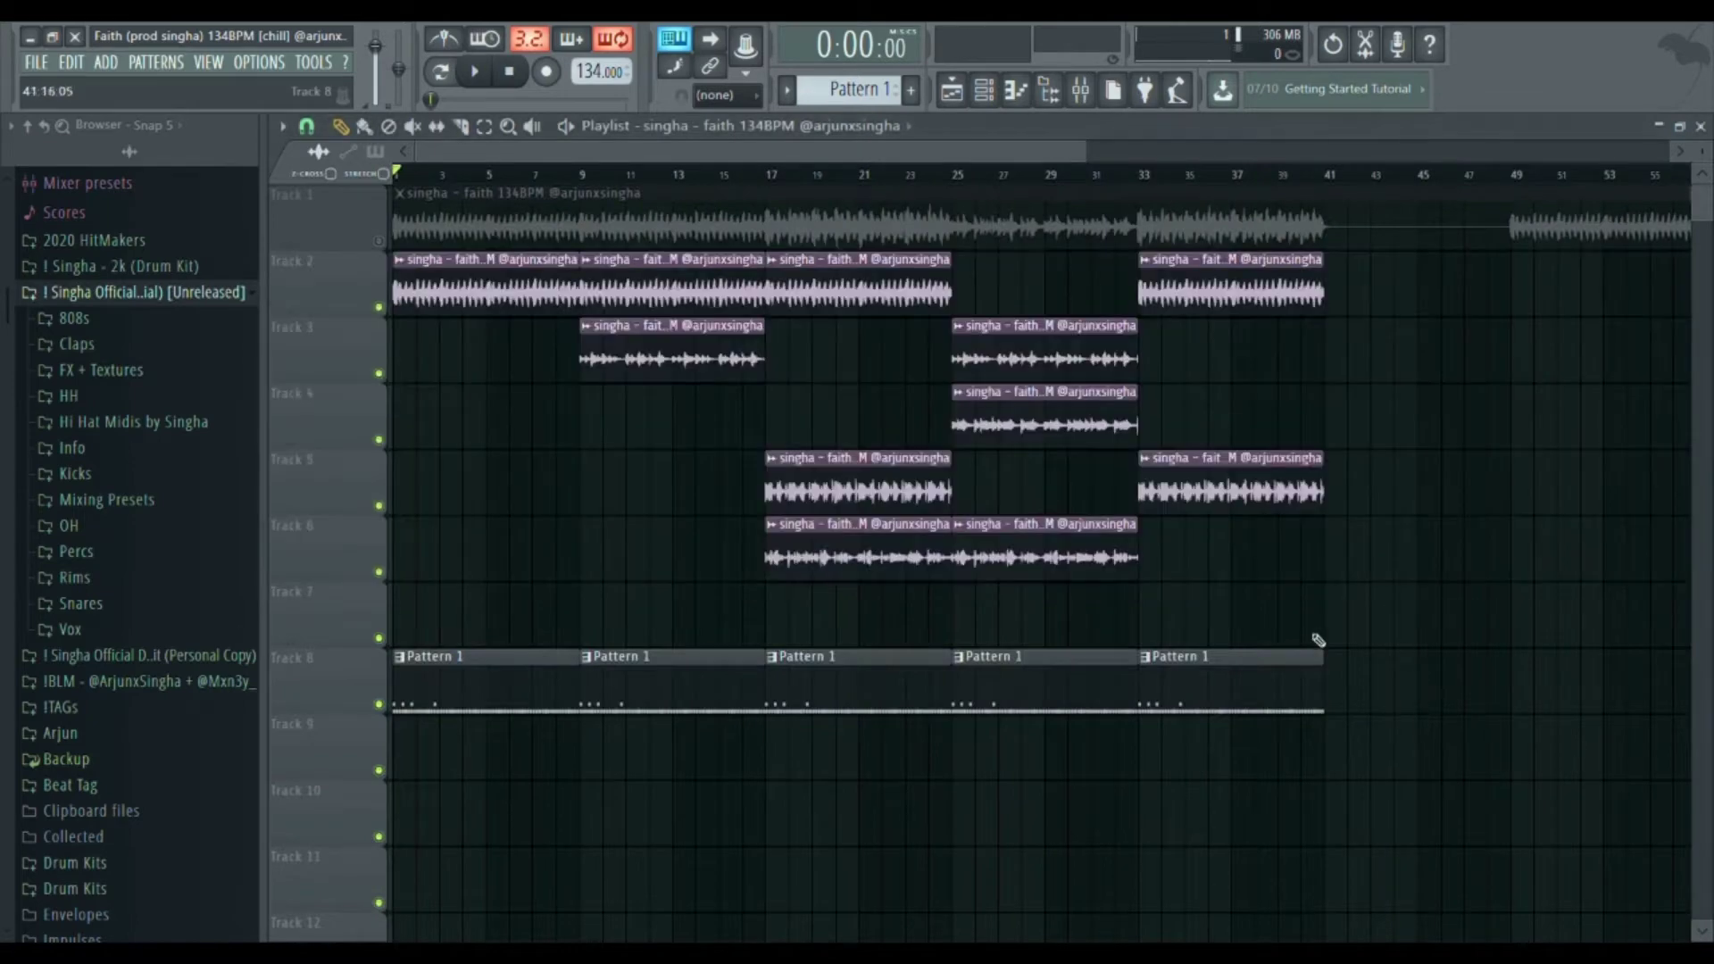
double_click(718, 284)
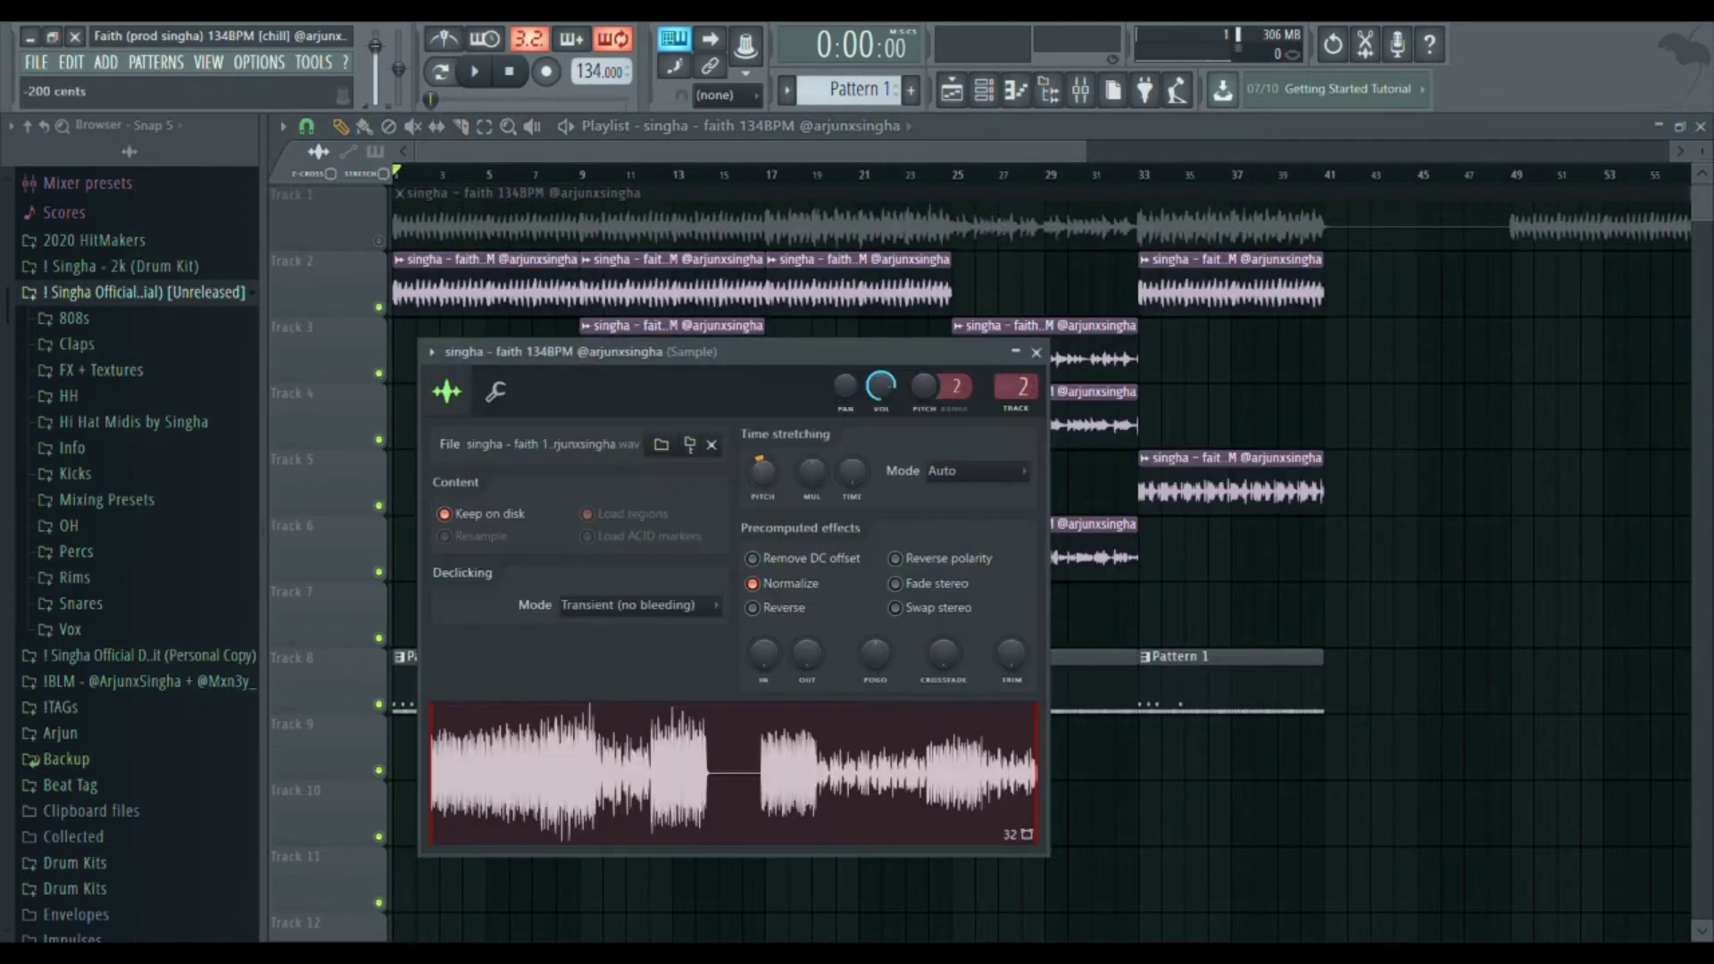
left_click(1037, 352)
- Audition the four 808 (Spinz) notes transposed up to D#5 and delete them all
left_click(988, 100)
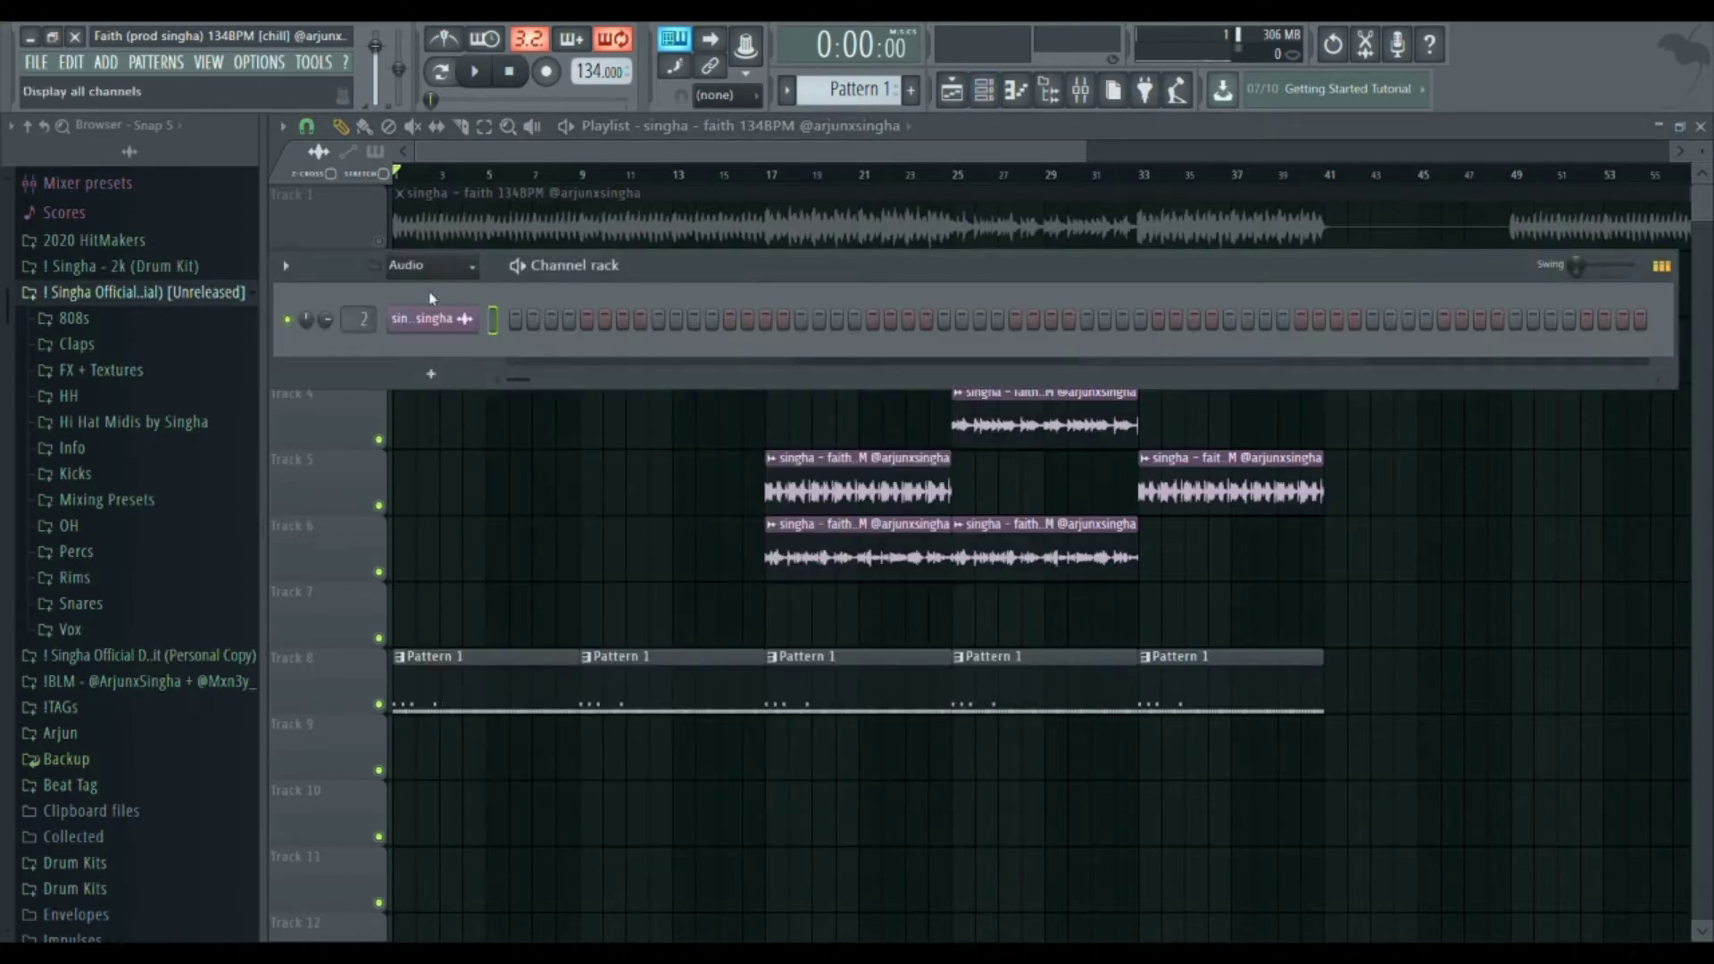
left_click(426, 337)
left_click(580, 390)
key("space")
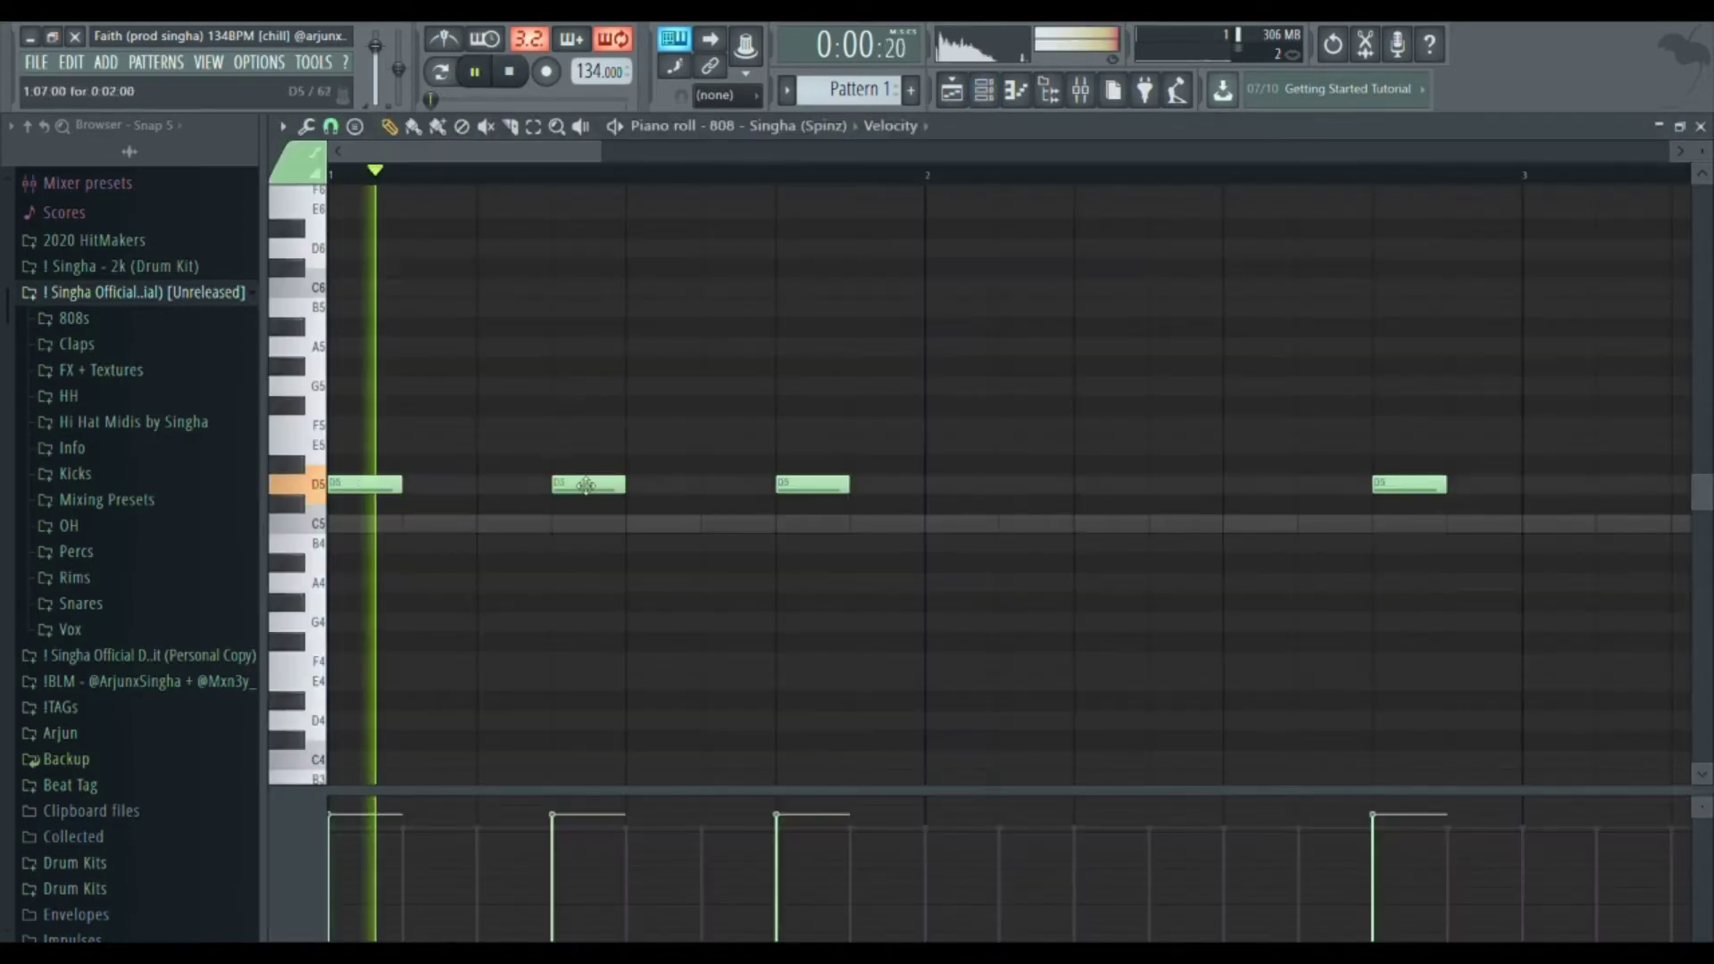
key("space")
key("shift+Up")
key("space")
scroll(659, 550, "down", 3)
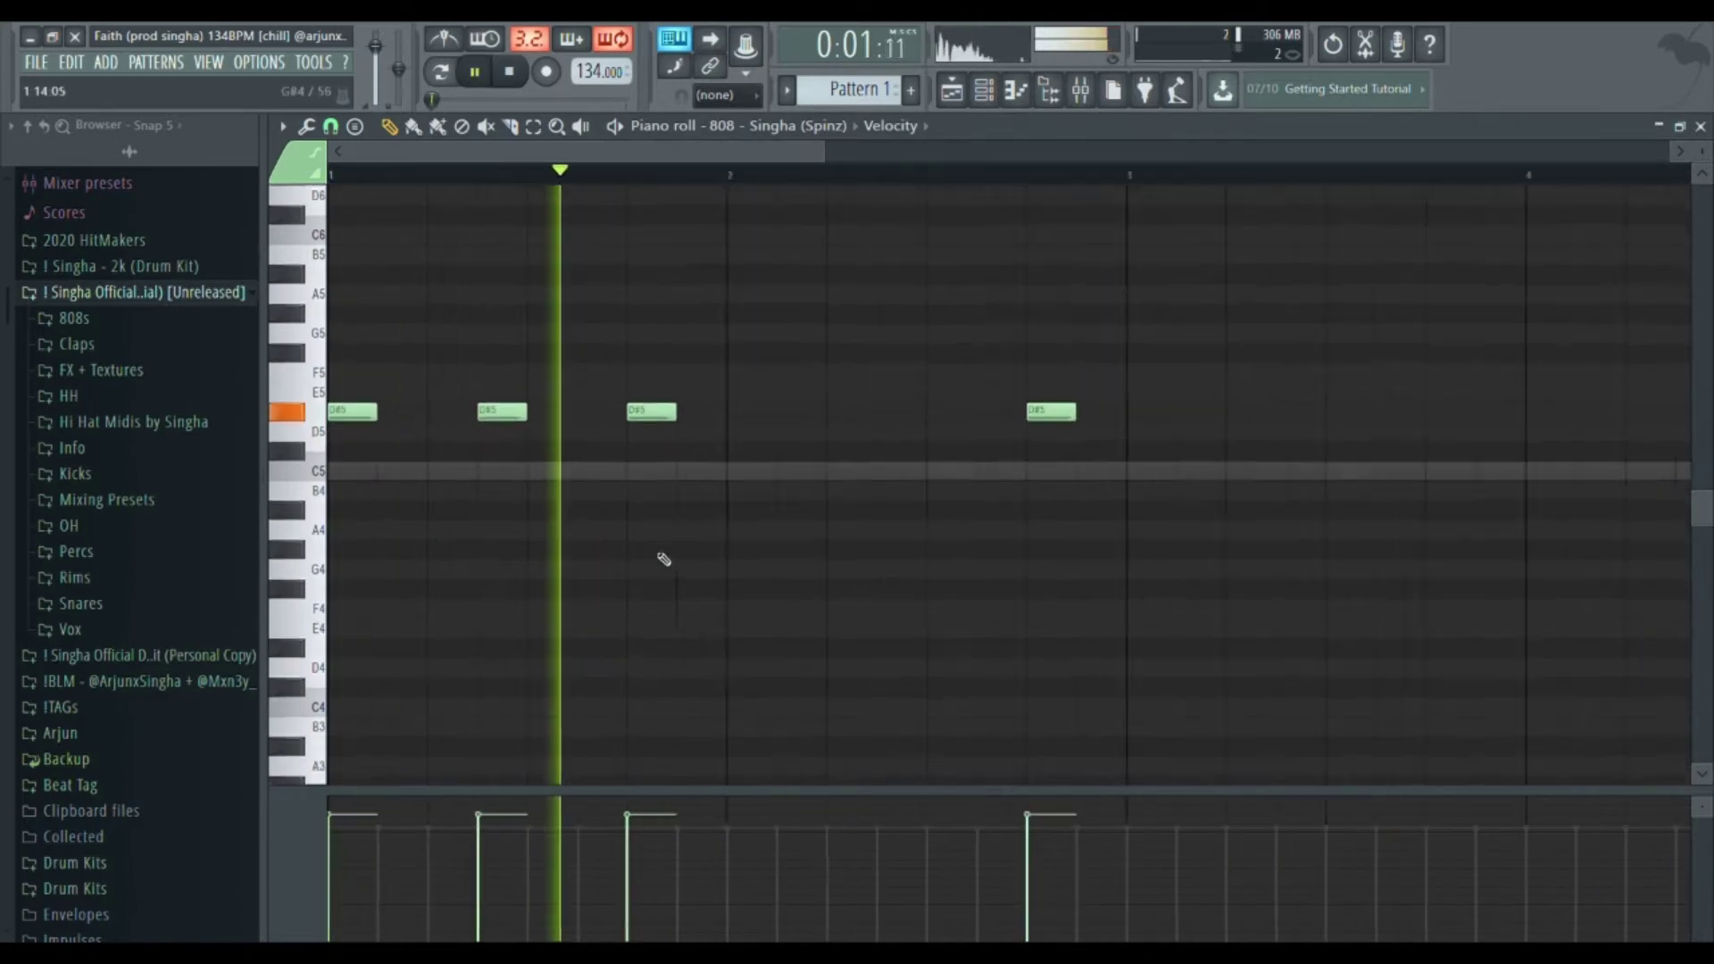
scroll(778, 411, "up", 2)
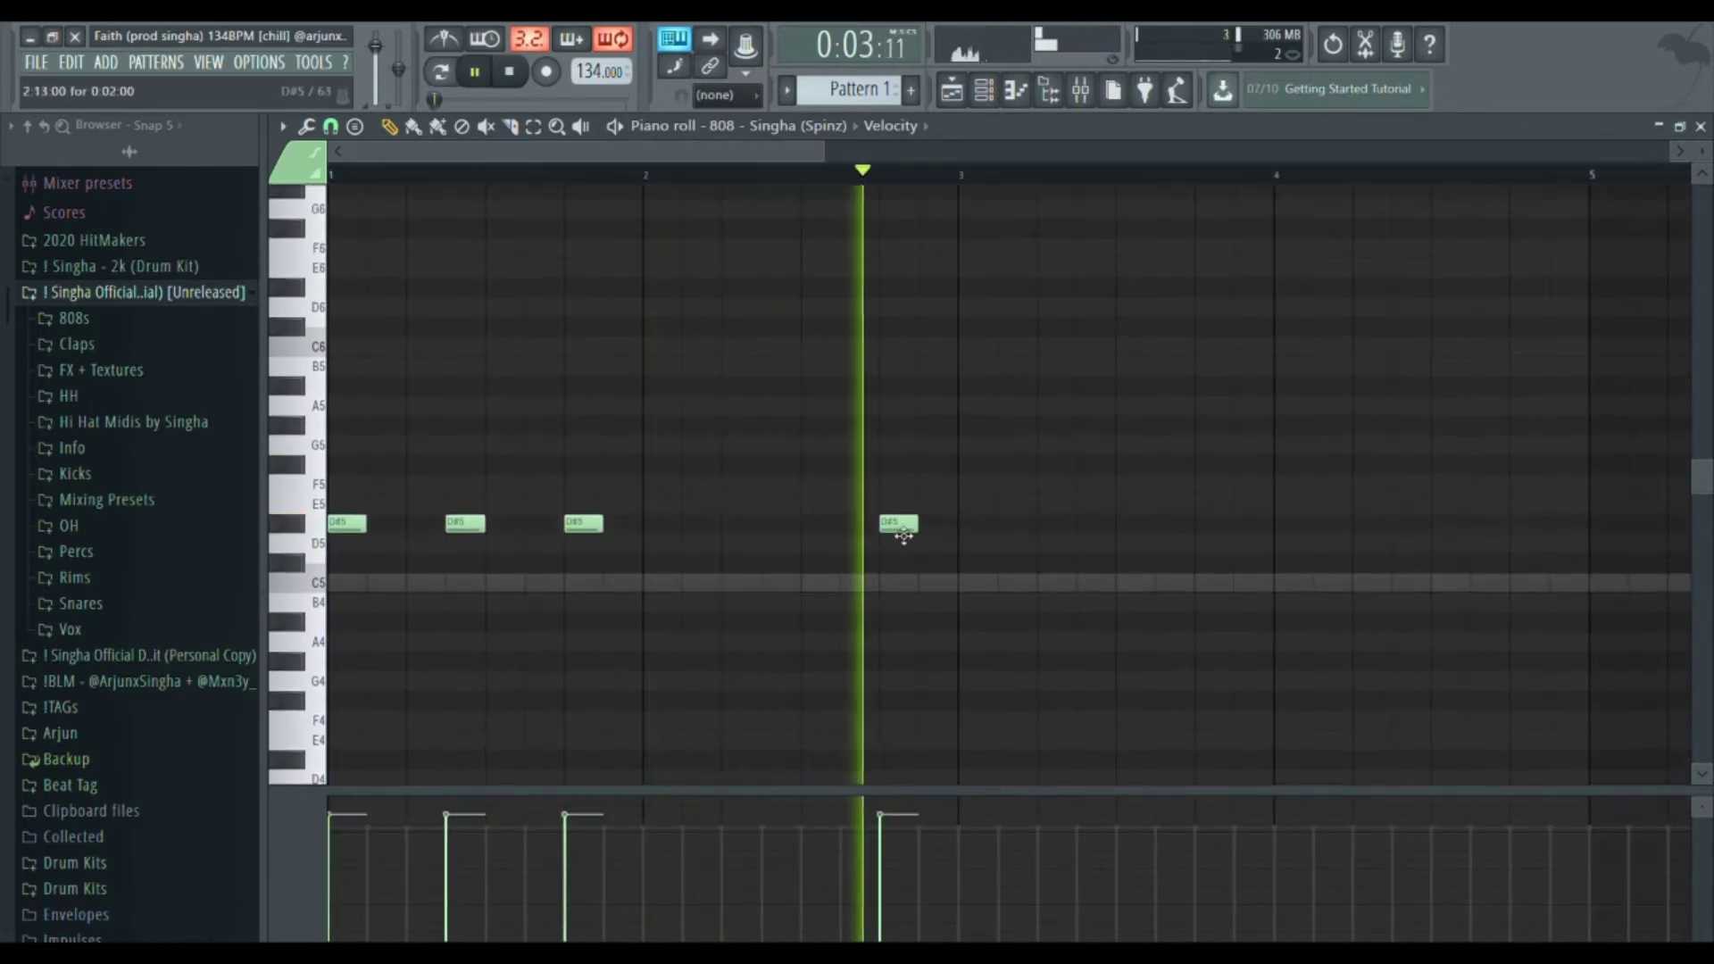
key("space")
right_click(902, 527)
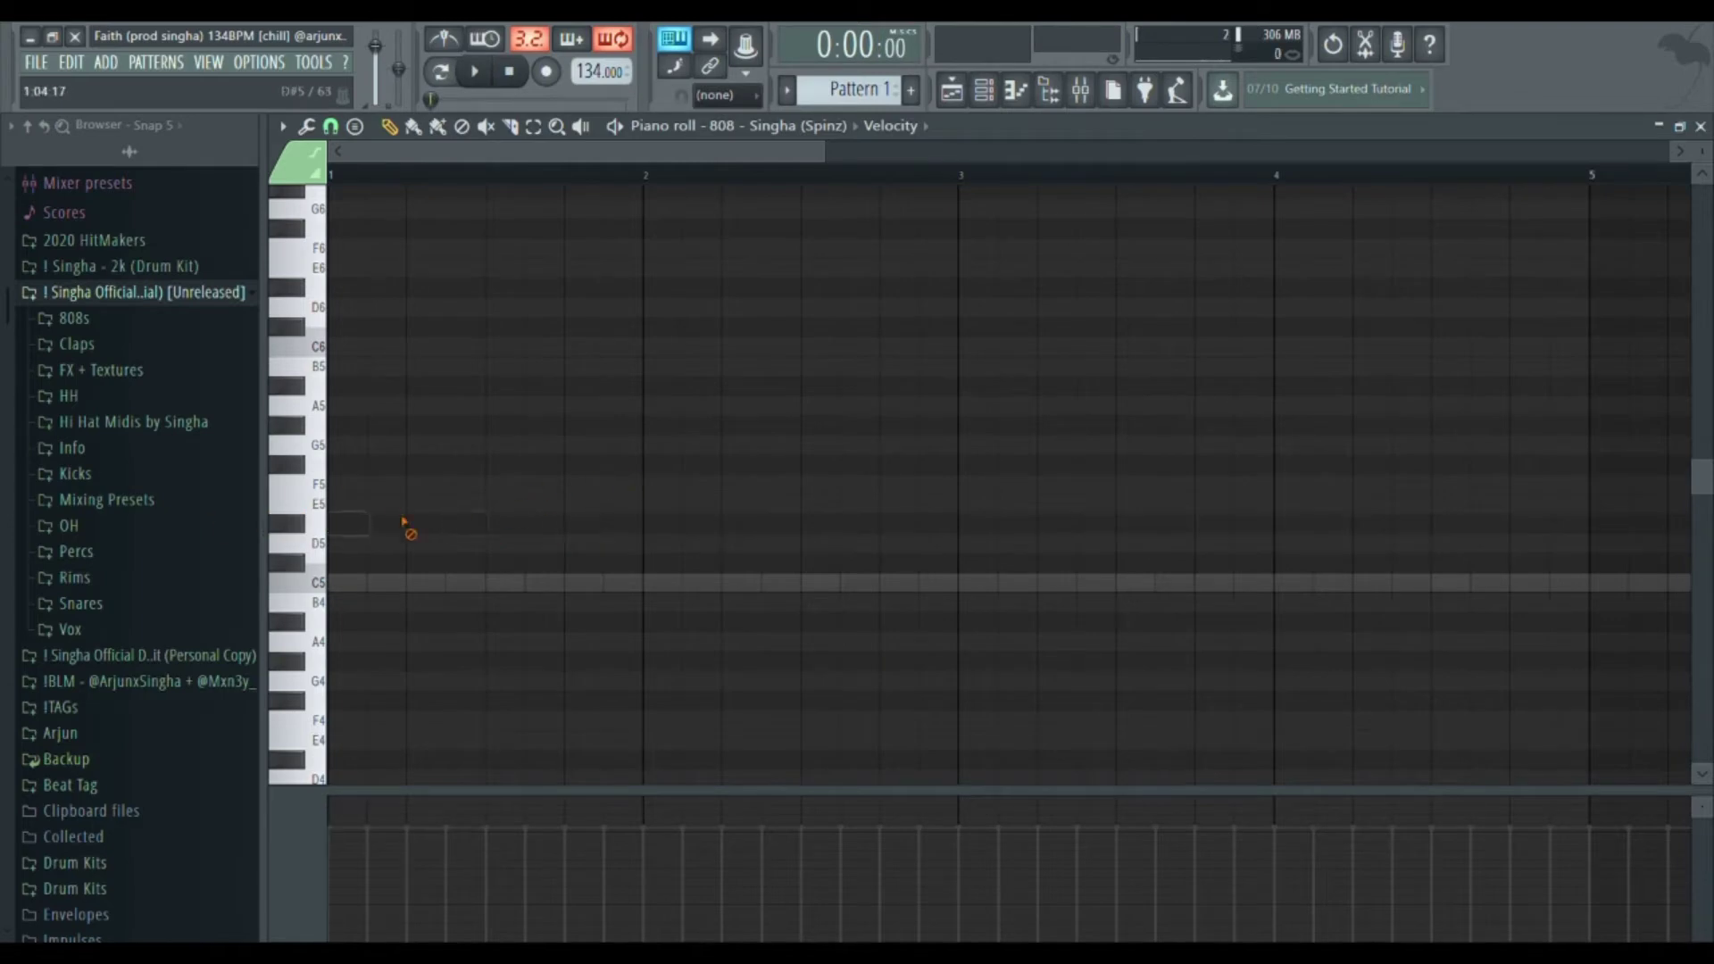
- Unmute the Clap and HH channels and reopen the 808 - Singha (Spinz) piano roll during playback
key("F6")
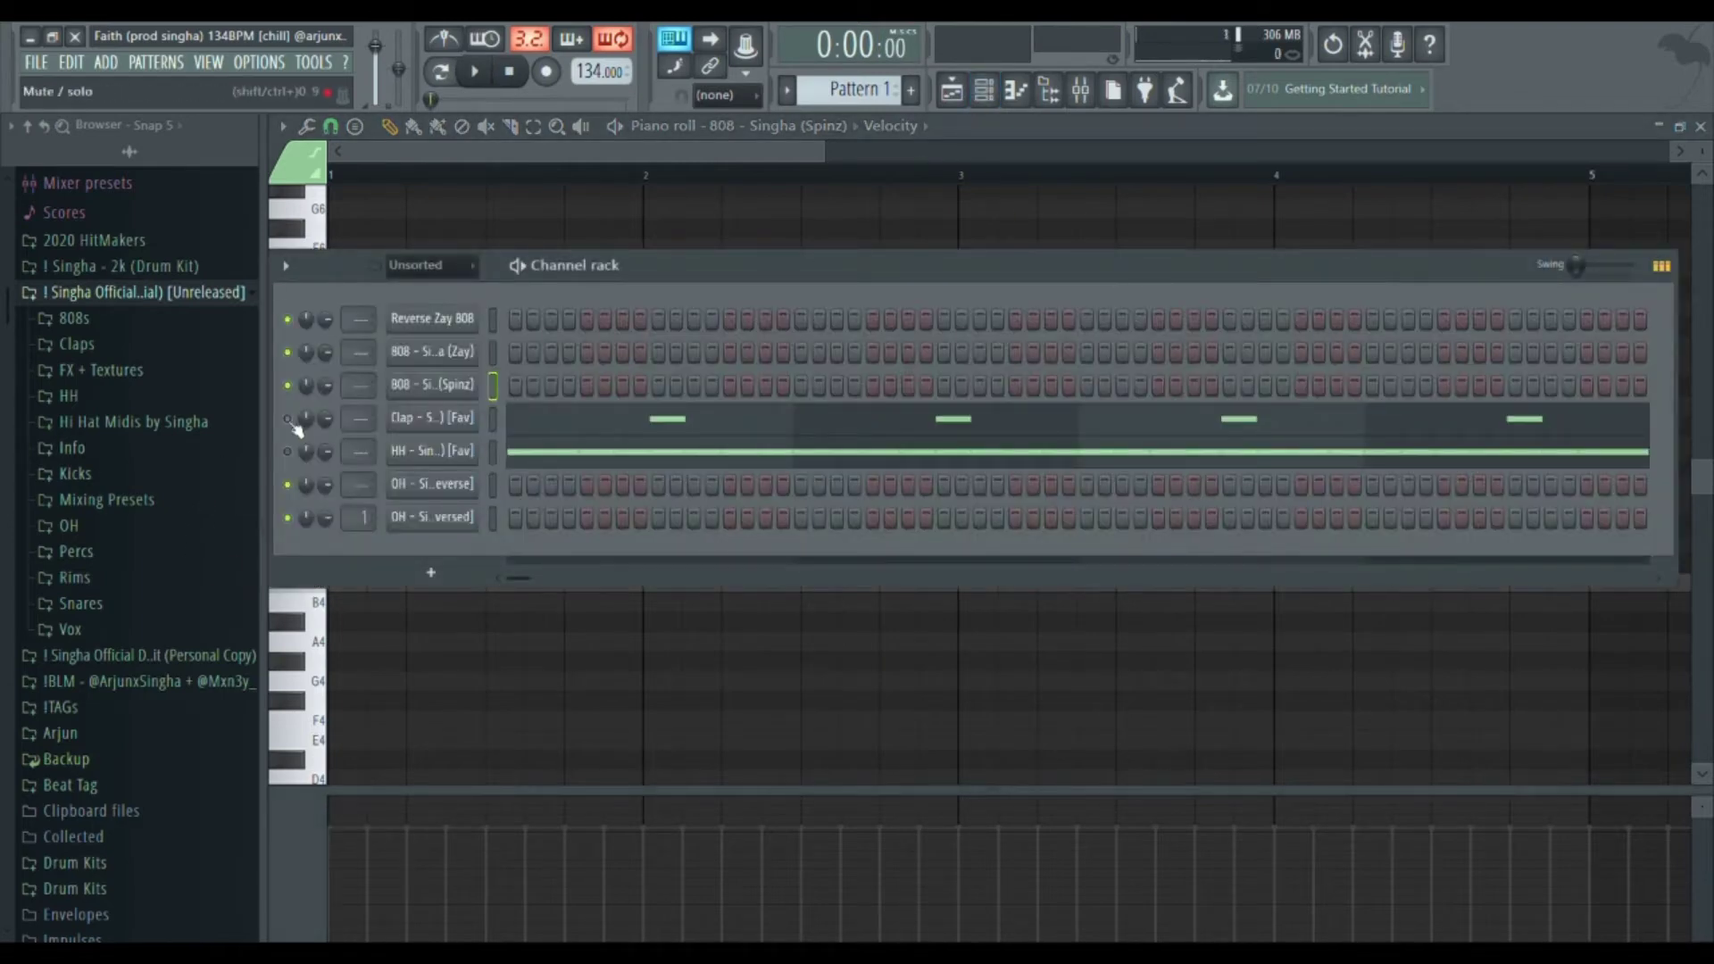
left_click(557, 451)
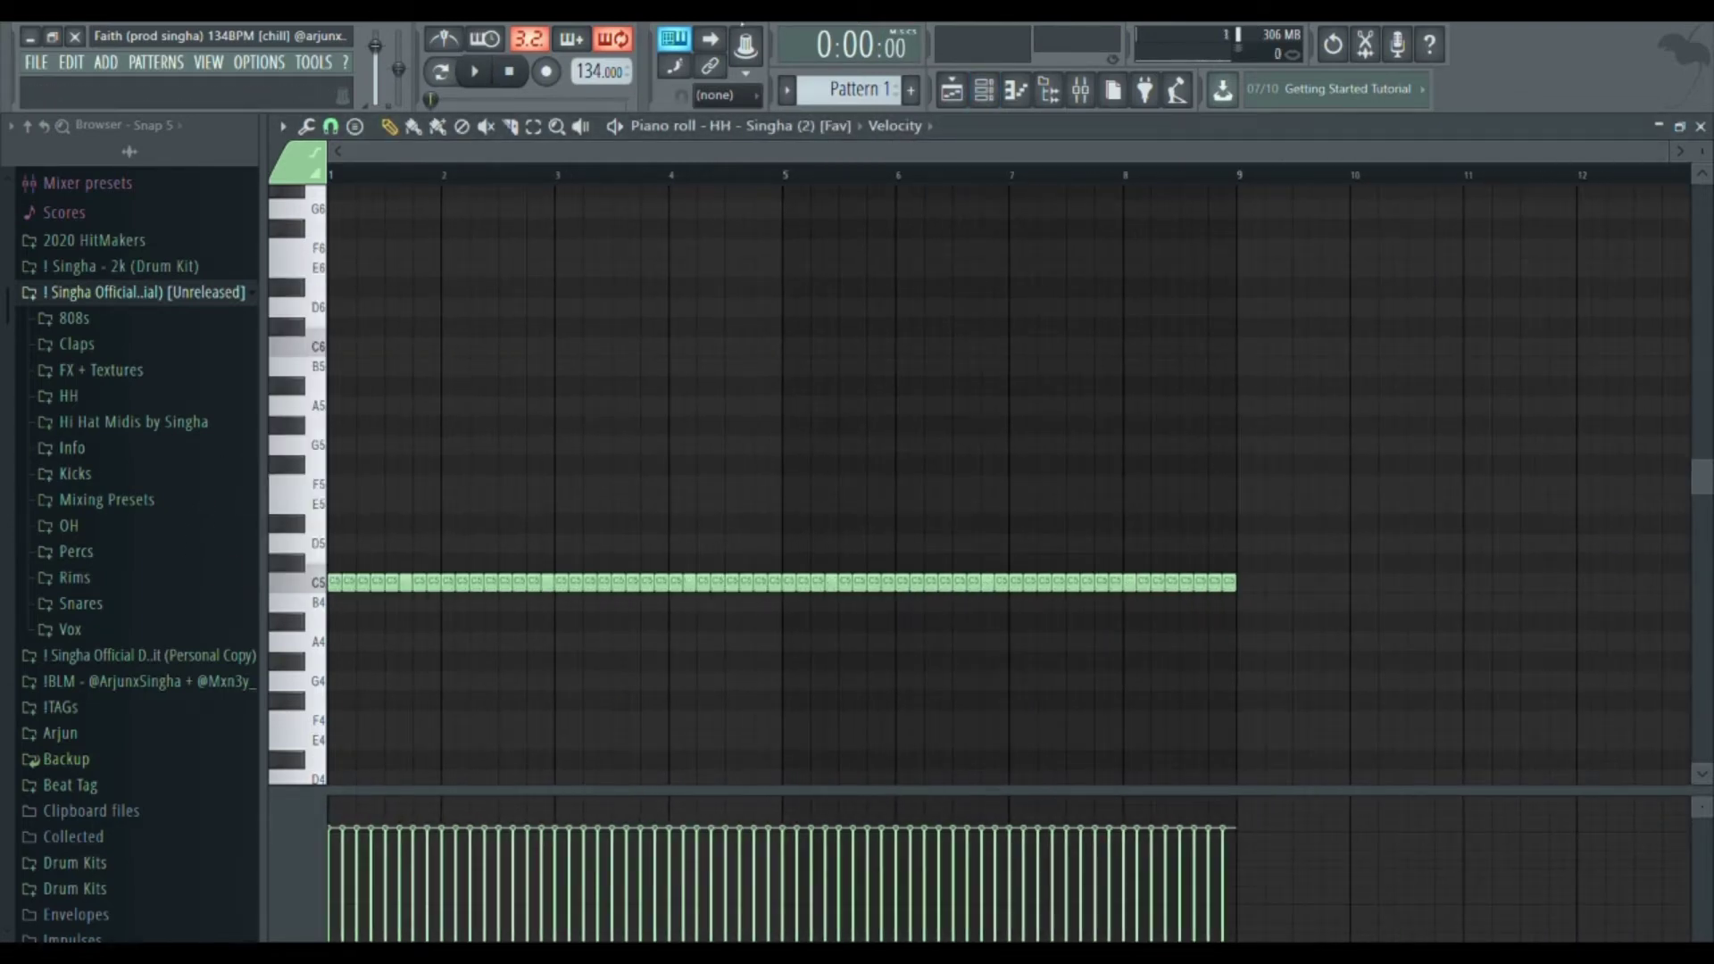
left_click(815, 278)
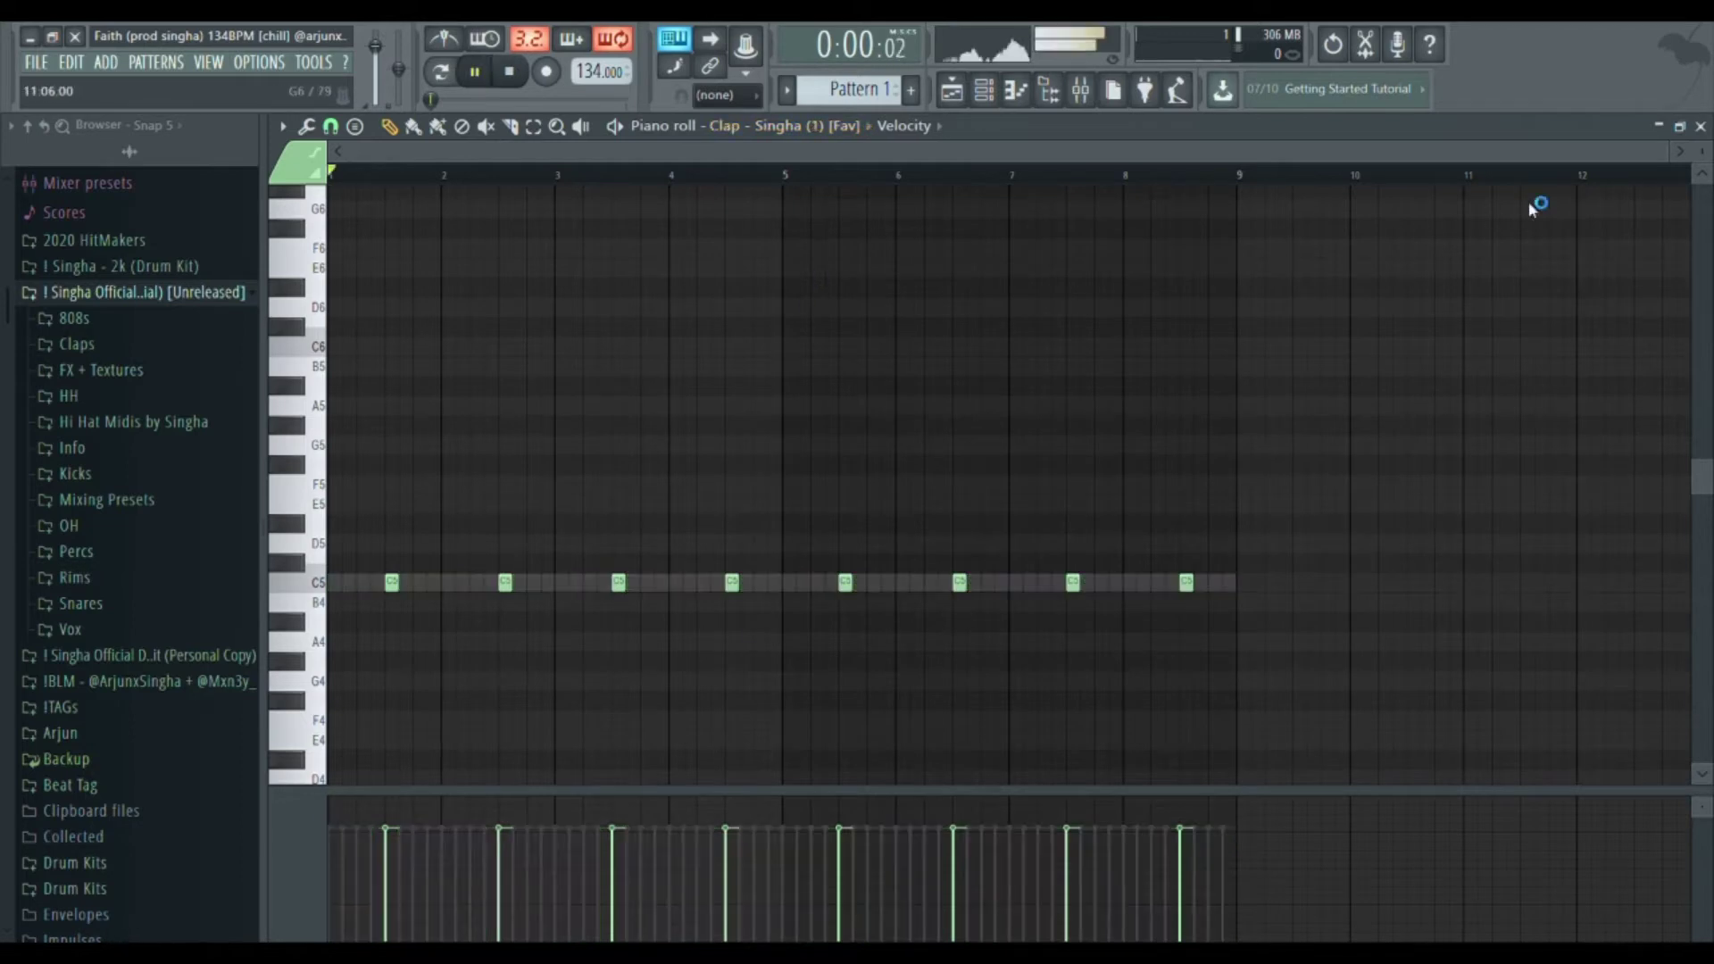
left_click(1700, 127)
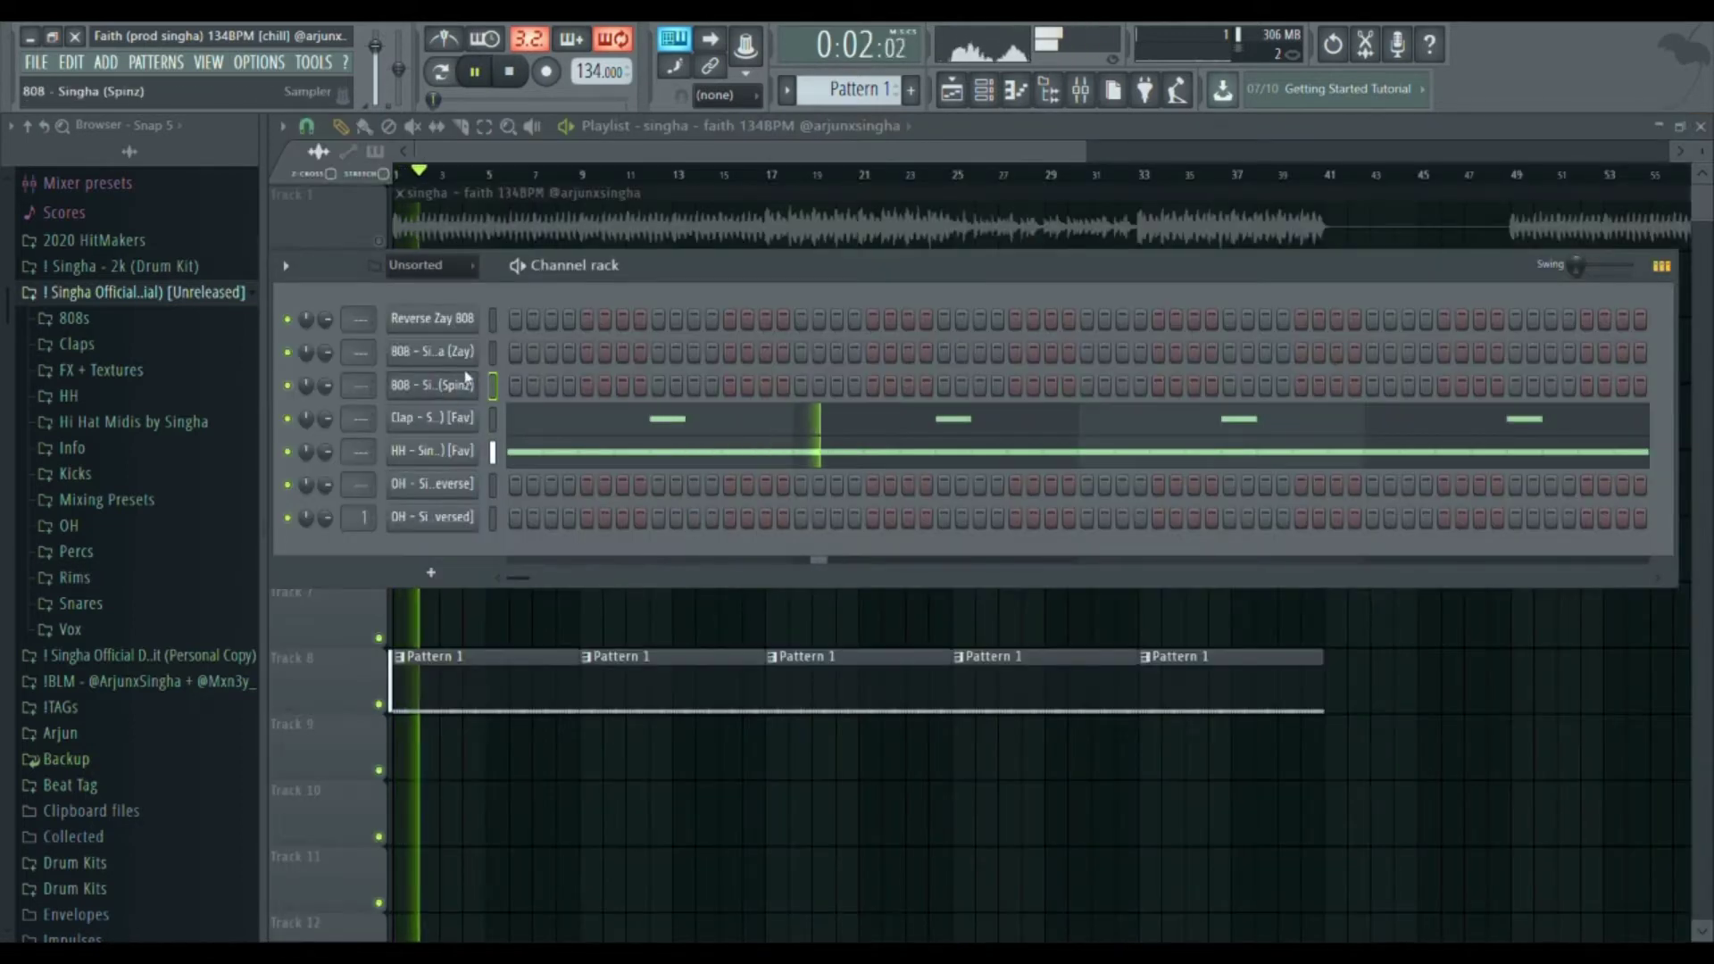
key("F7")
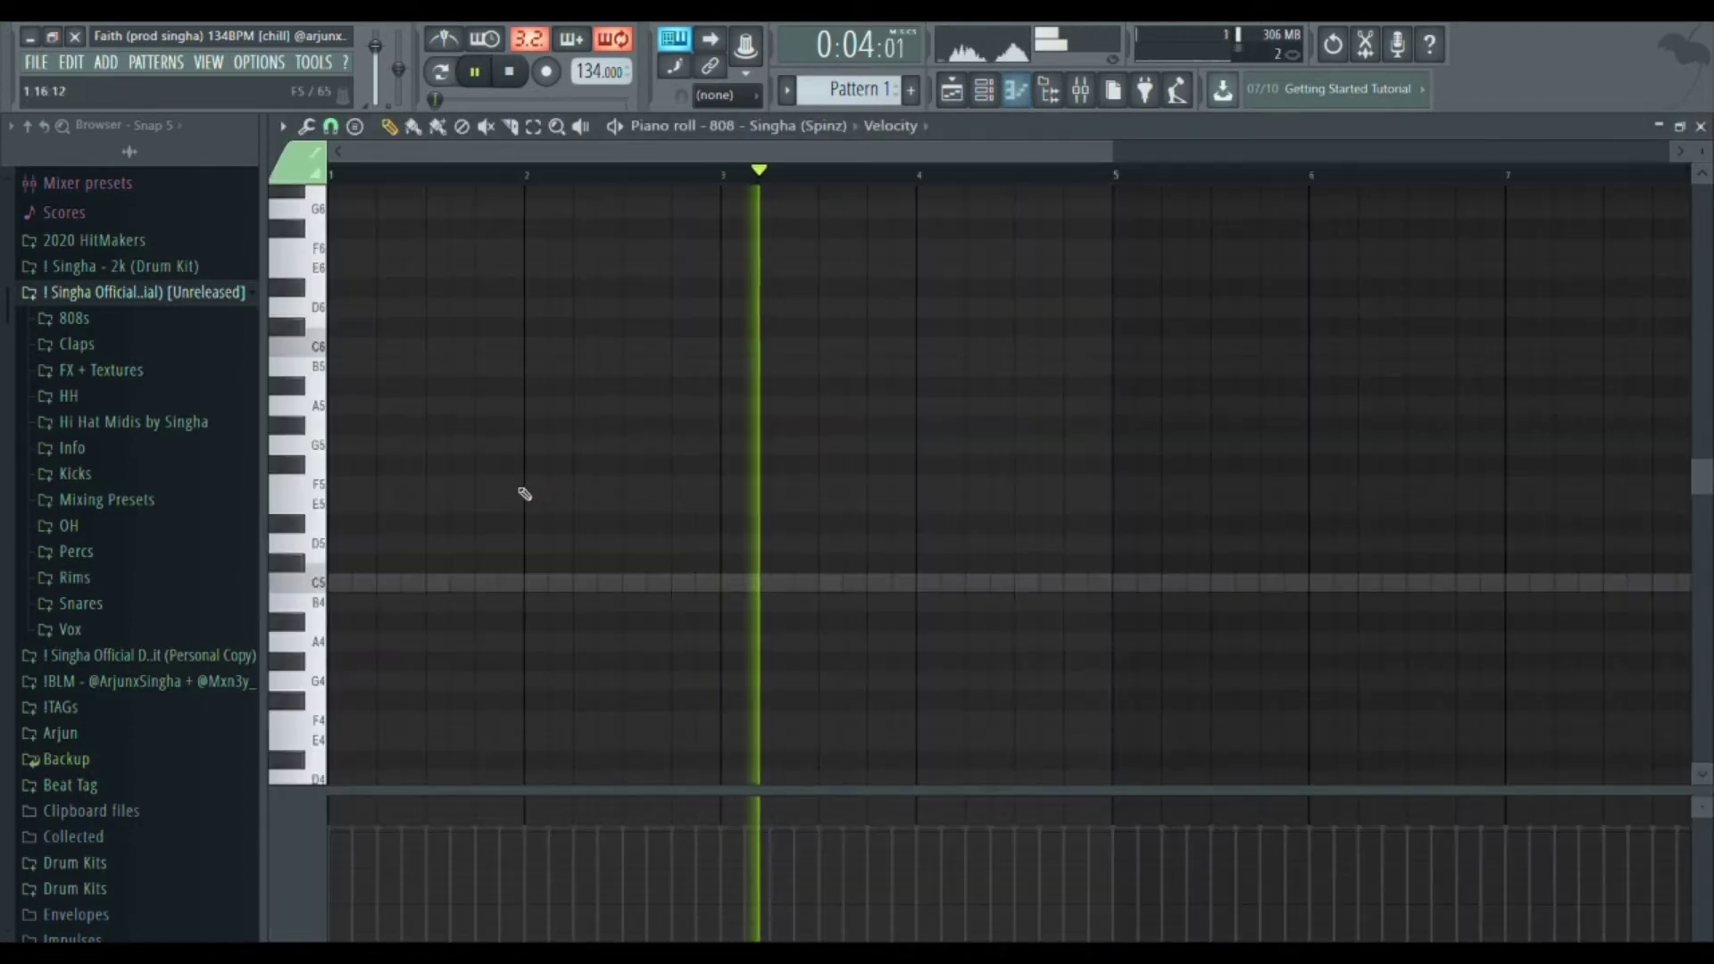
- Place two-step D#5 notes at step 1 of bar 1 and step 5 of bar 2 for the 808 (Spinz)
left_click(340, 522)
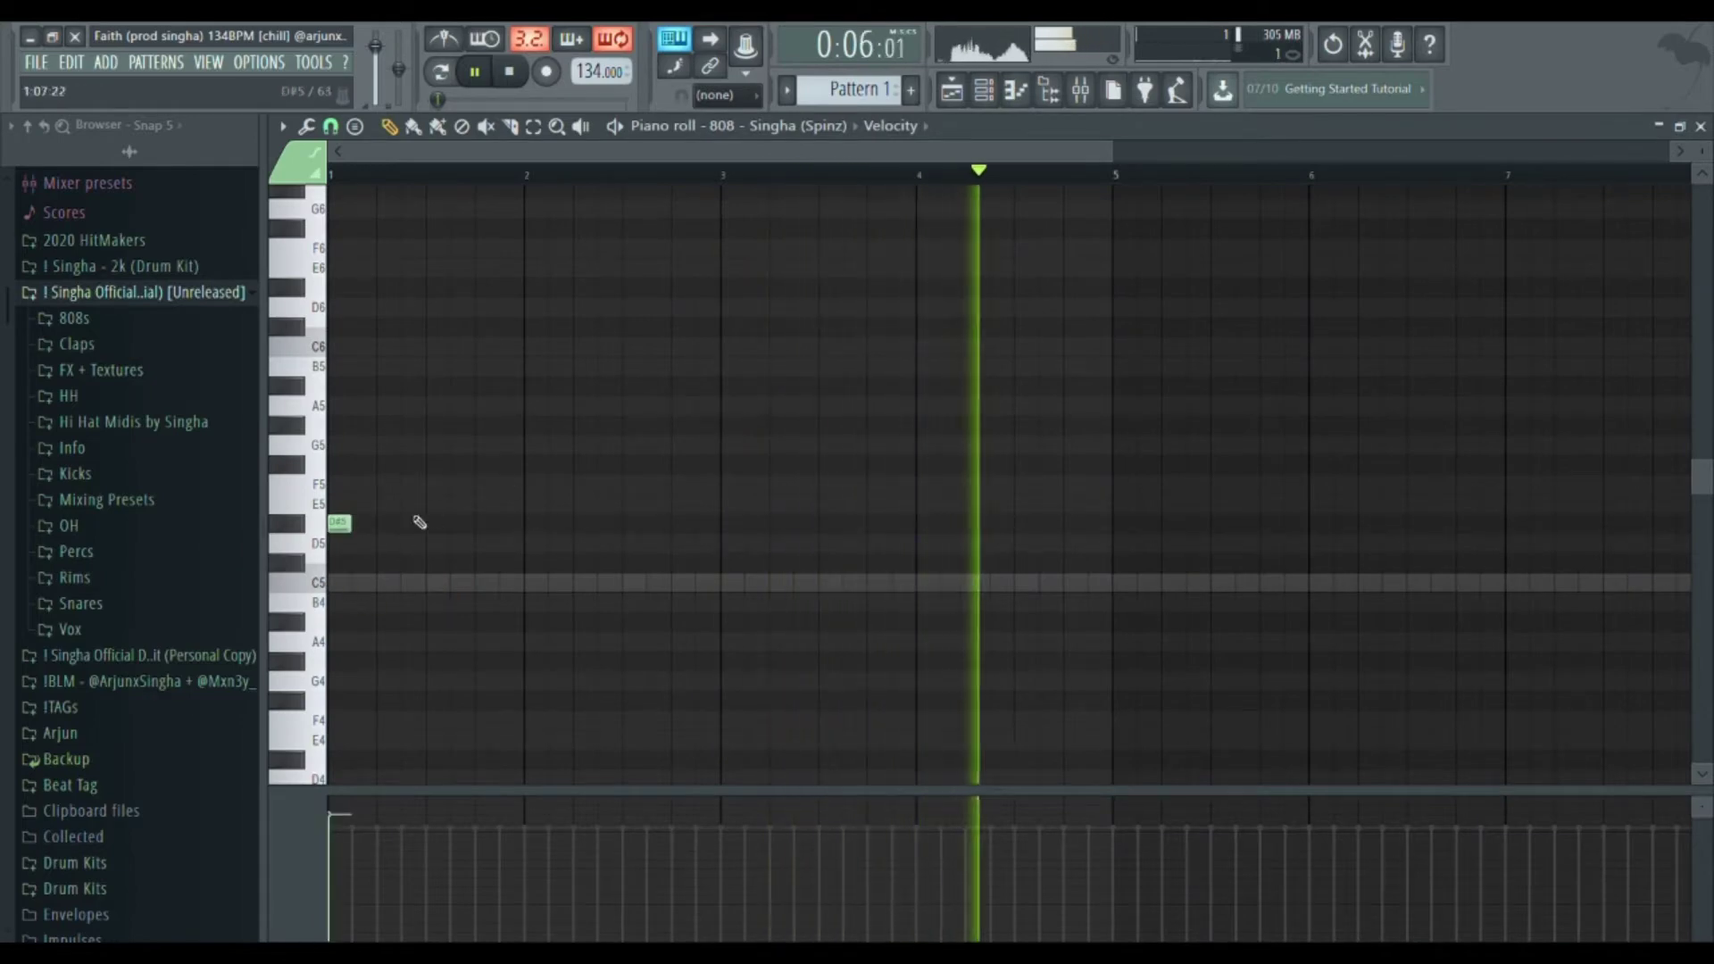
left_click(414, 524)
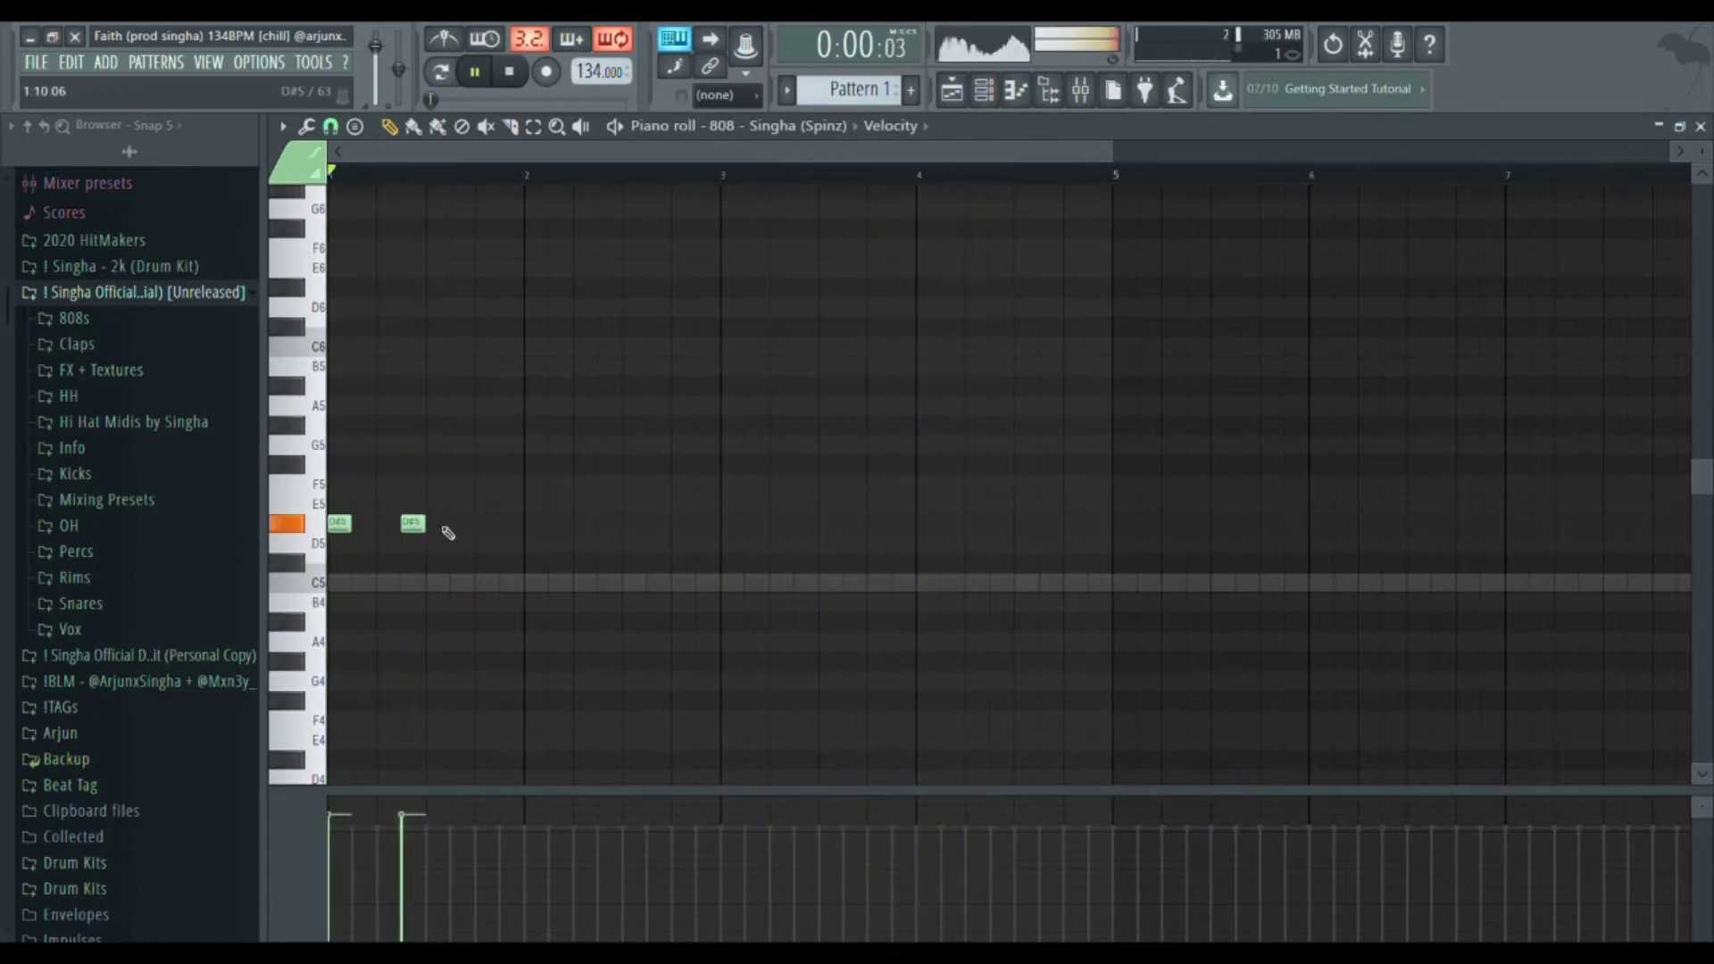
right_click(413, 525)
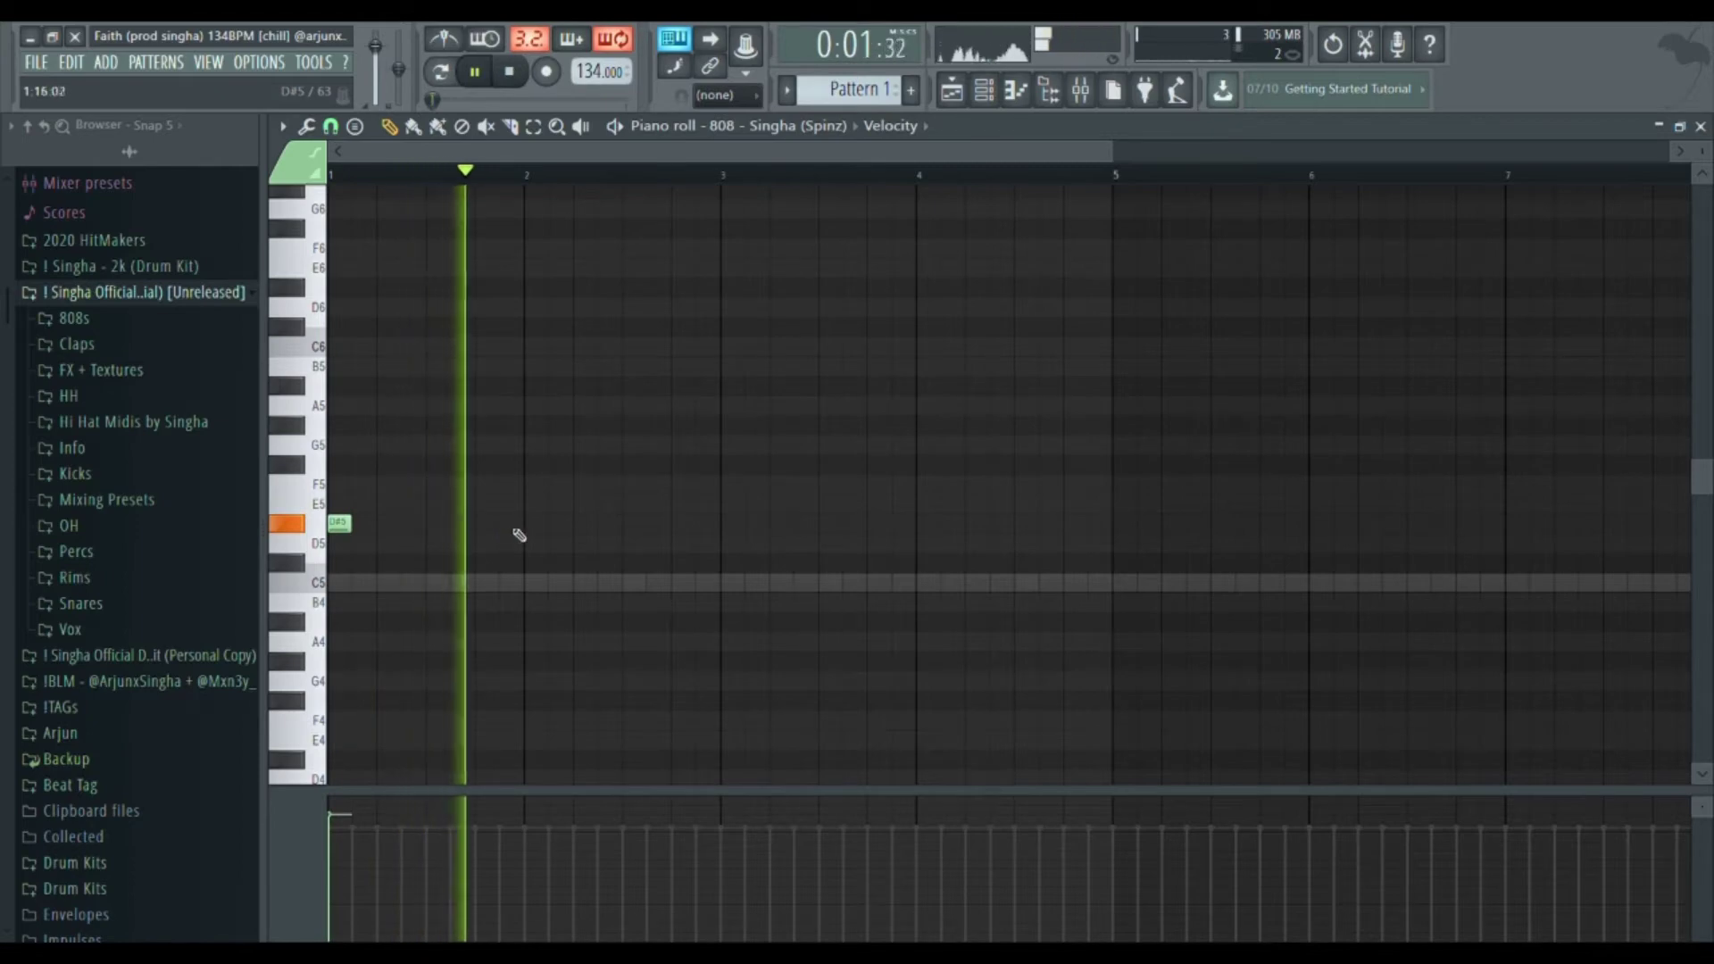
left_click(560, 524)
right_click(564, 525)
left_click(582, 525)
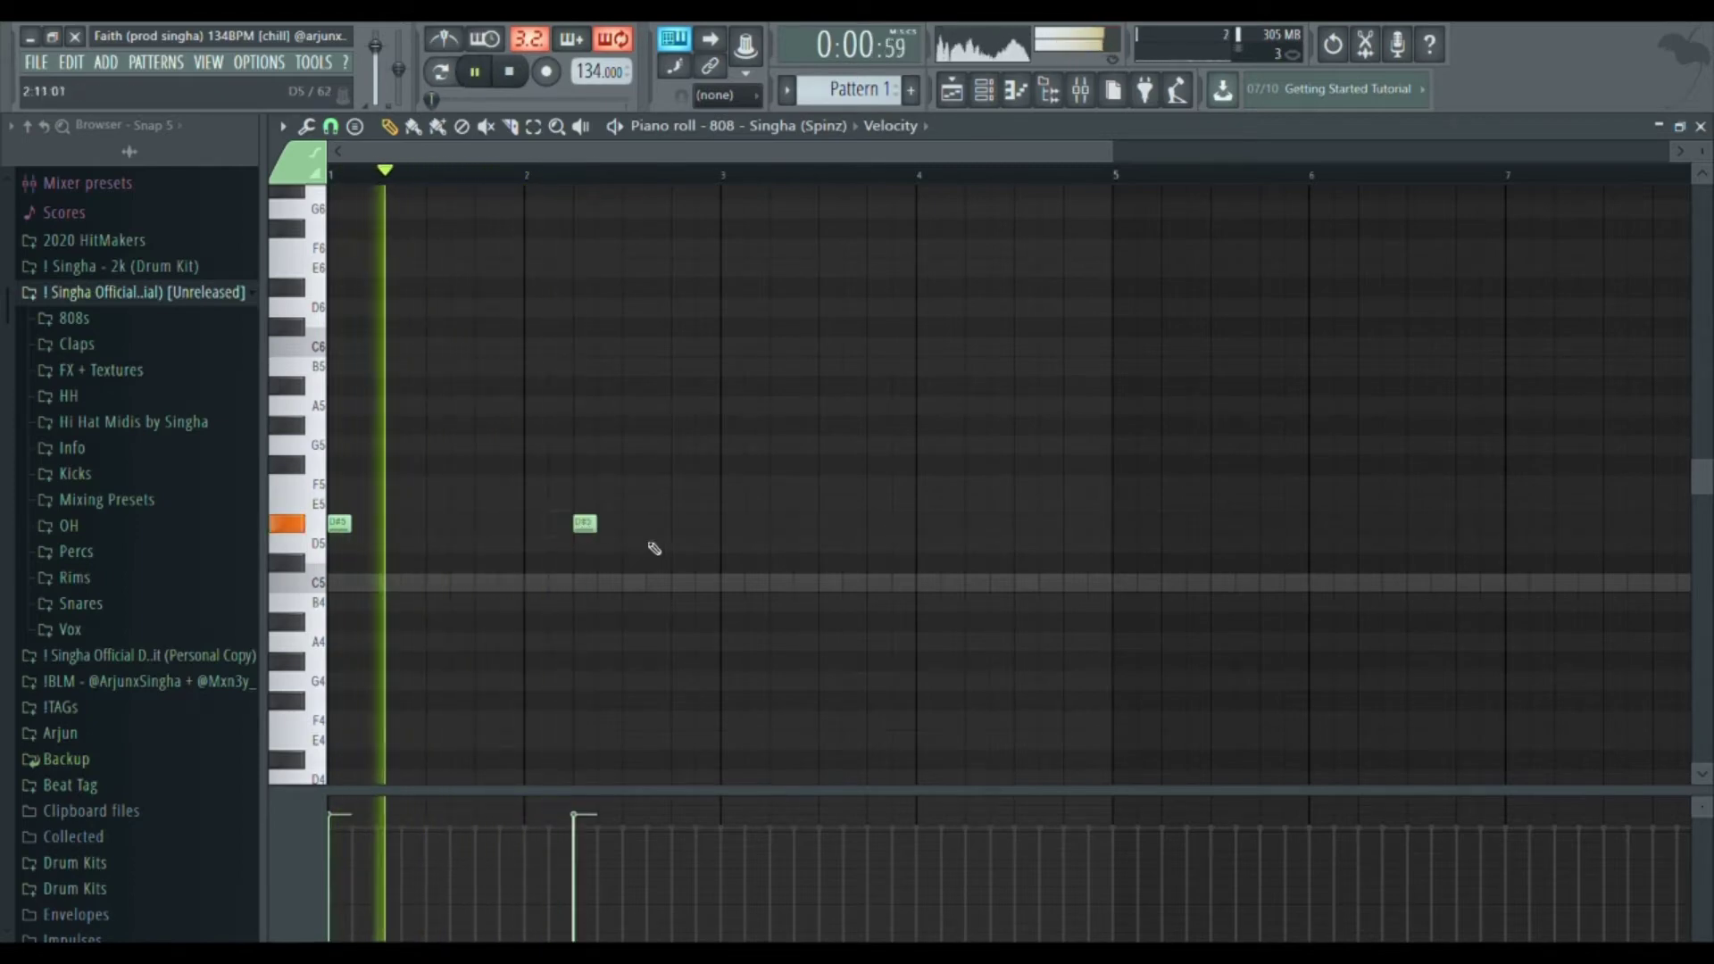
- Add D#5 notes at step 11 of bar 2, step 1 of bar 3, and steps 3 and 15 of bar 4
scroll(643, 547, "up", 2)
left_click(671, 525)
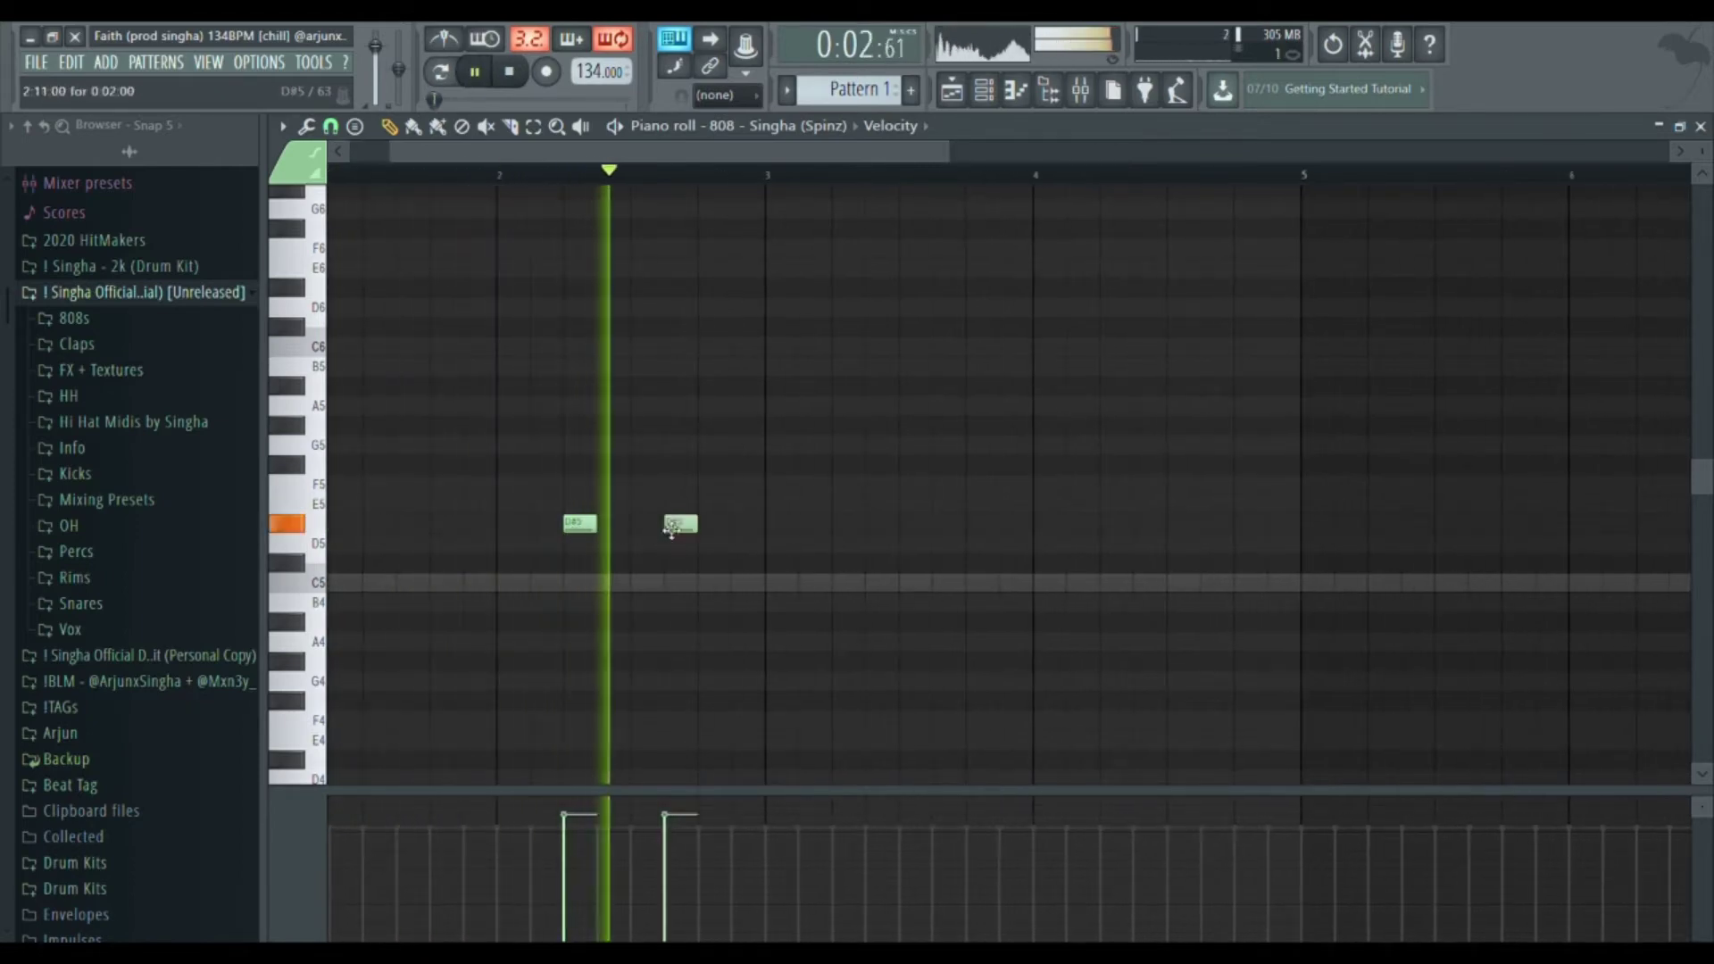
left_click(768, 525)
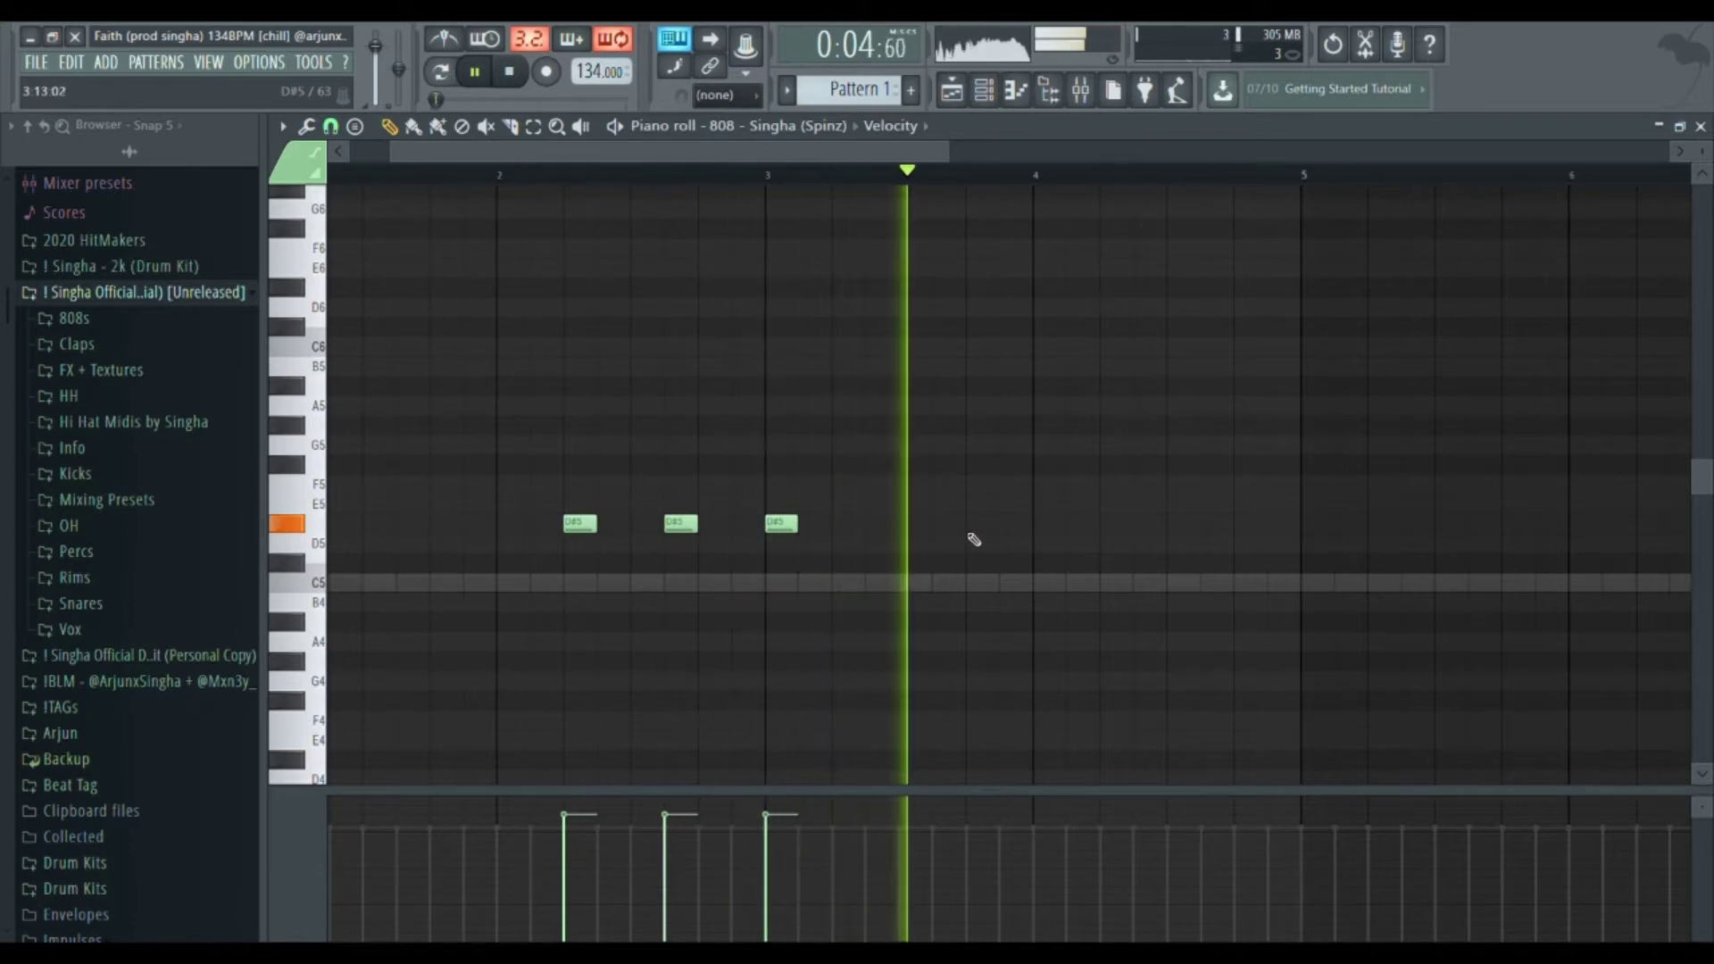
left_click(1076, 525)
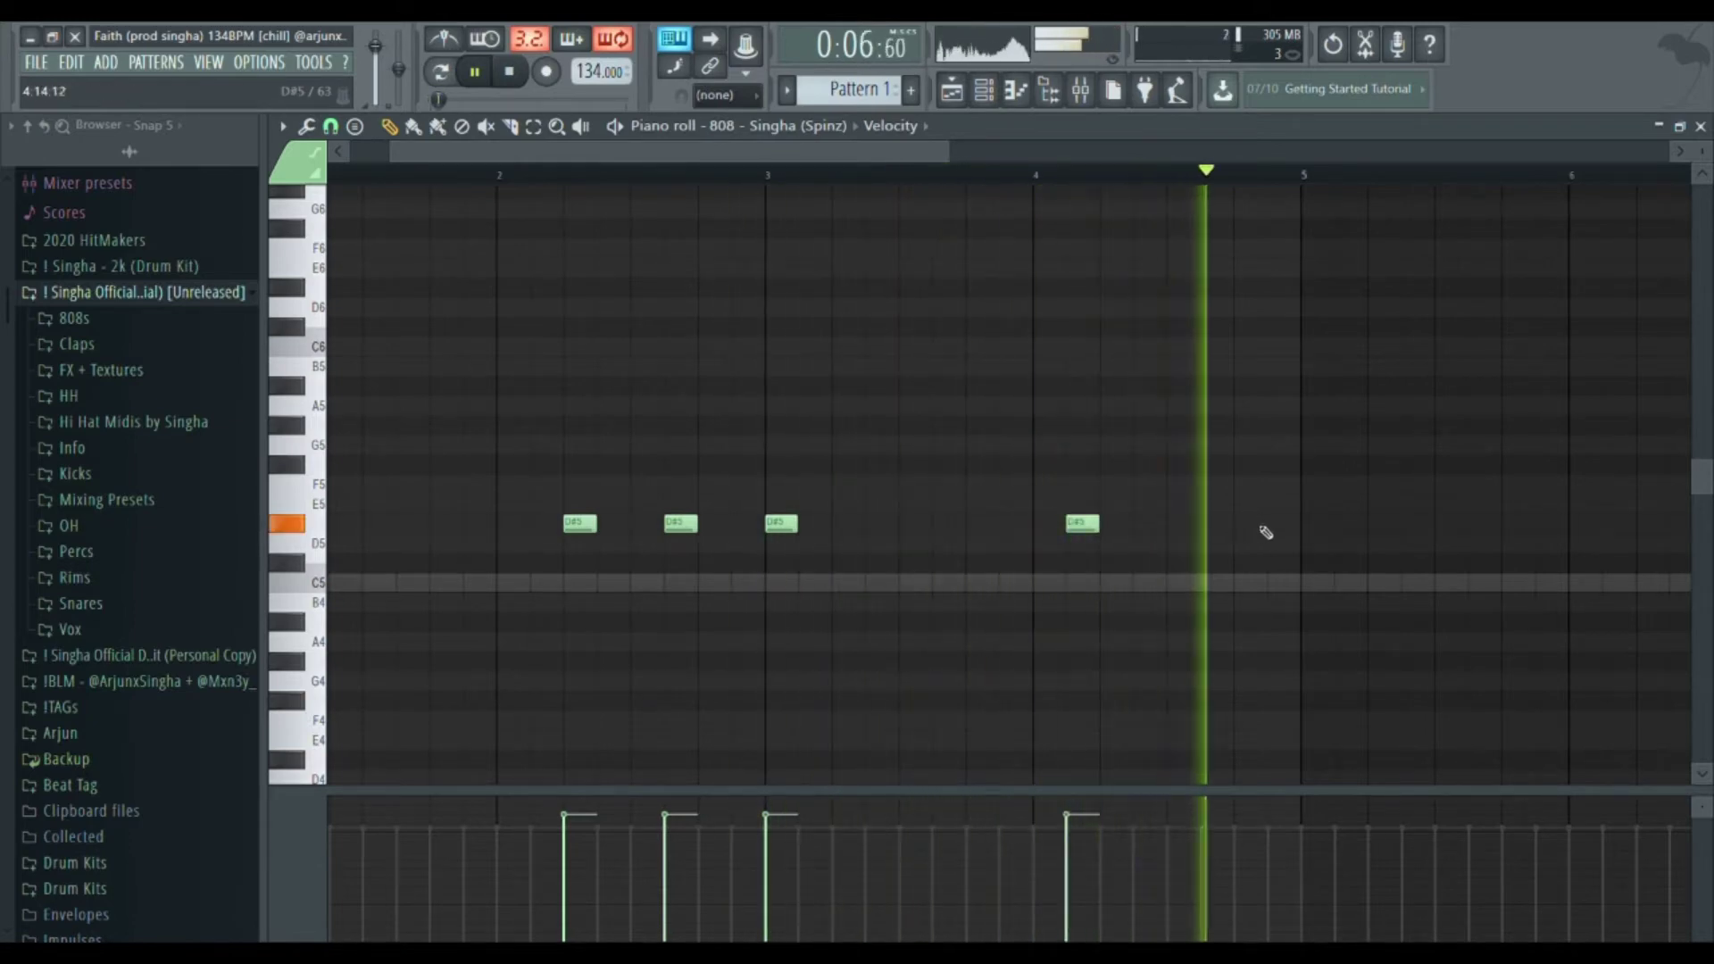
left_click(1266, 525)
- Try duplicating the four-bar 808 pattern into bars 5 to 8 and stop playback
key("ctrl+b")
scroll(1229, 544, "down", 3)
key("space")
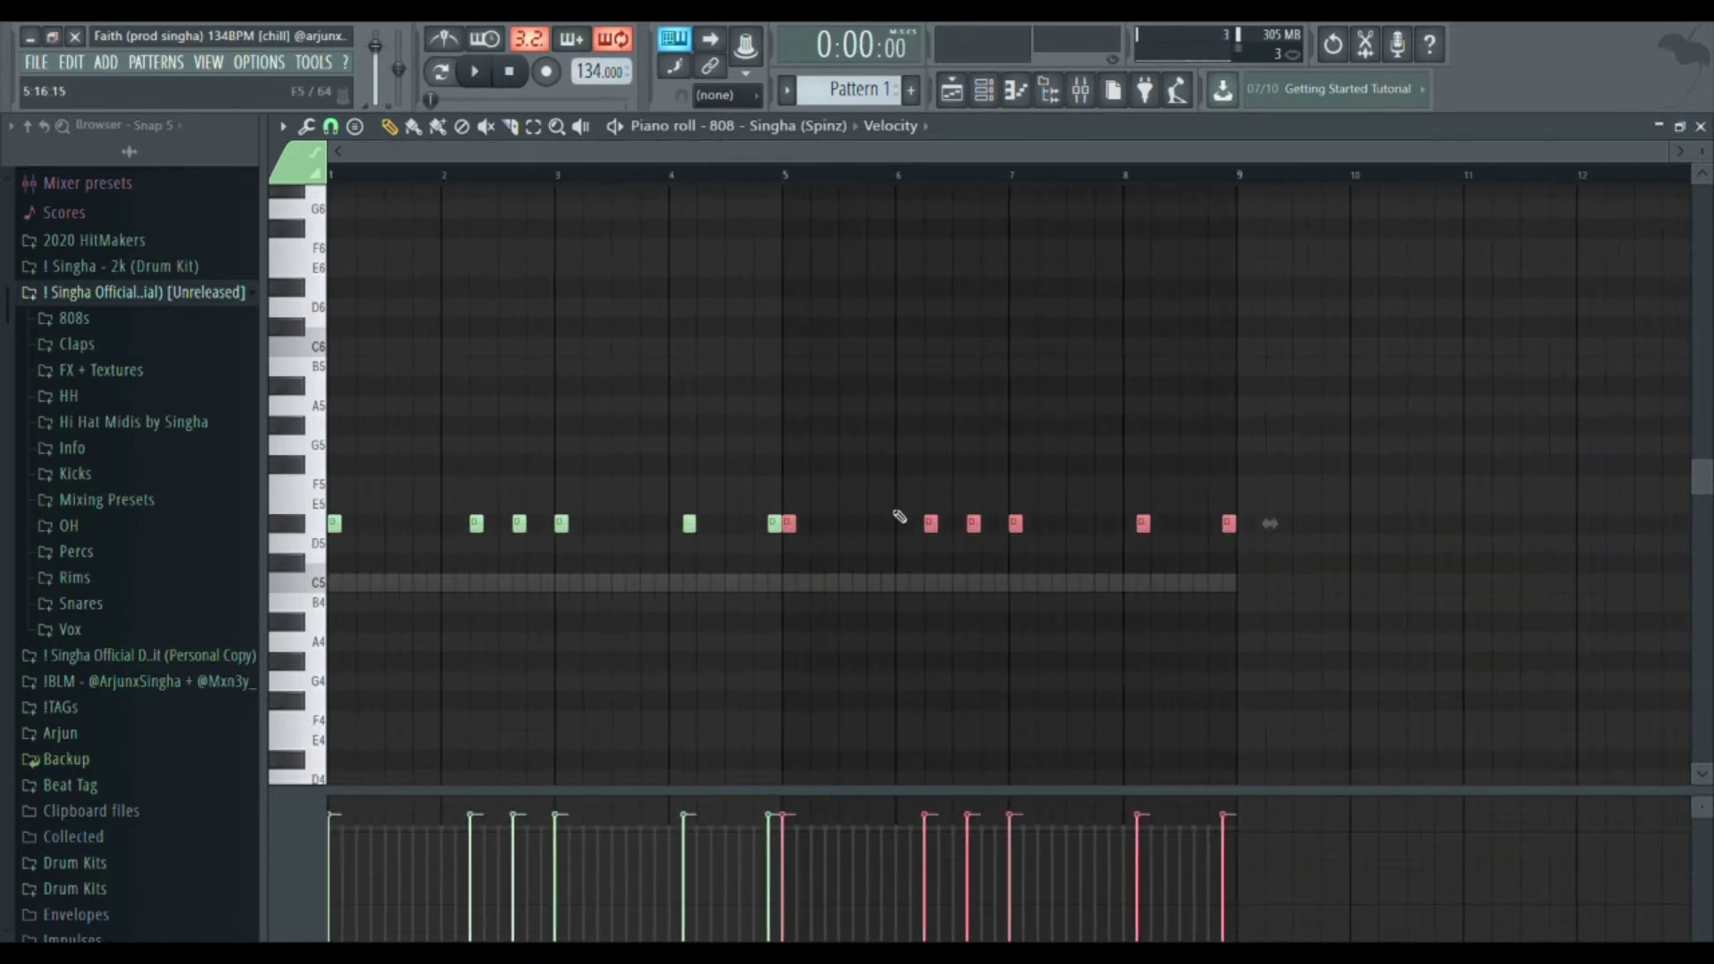
- Add a D#5 note at step 13 of bar 3 and move the bar 4 note from step 3 to step 5
scroll(581, 509, "up", 3)
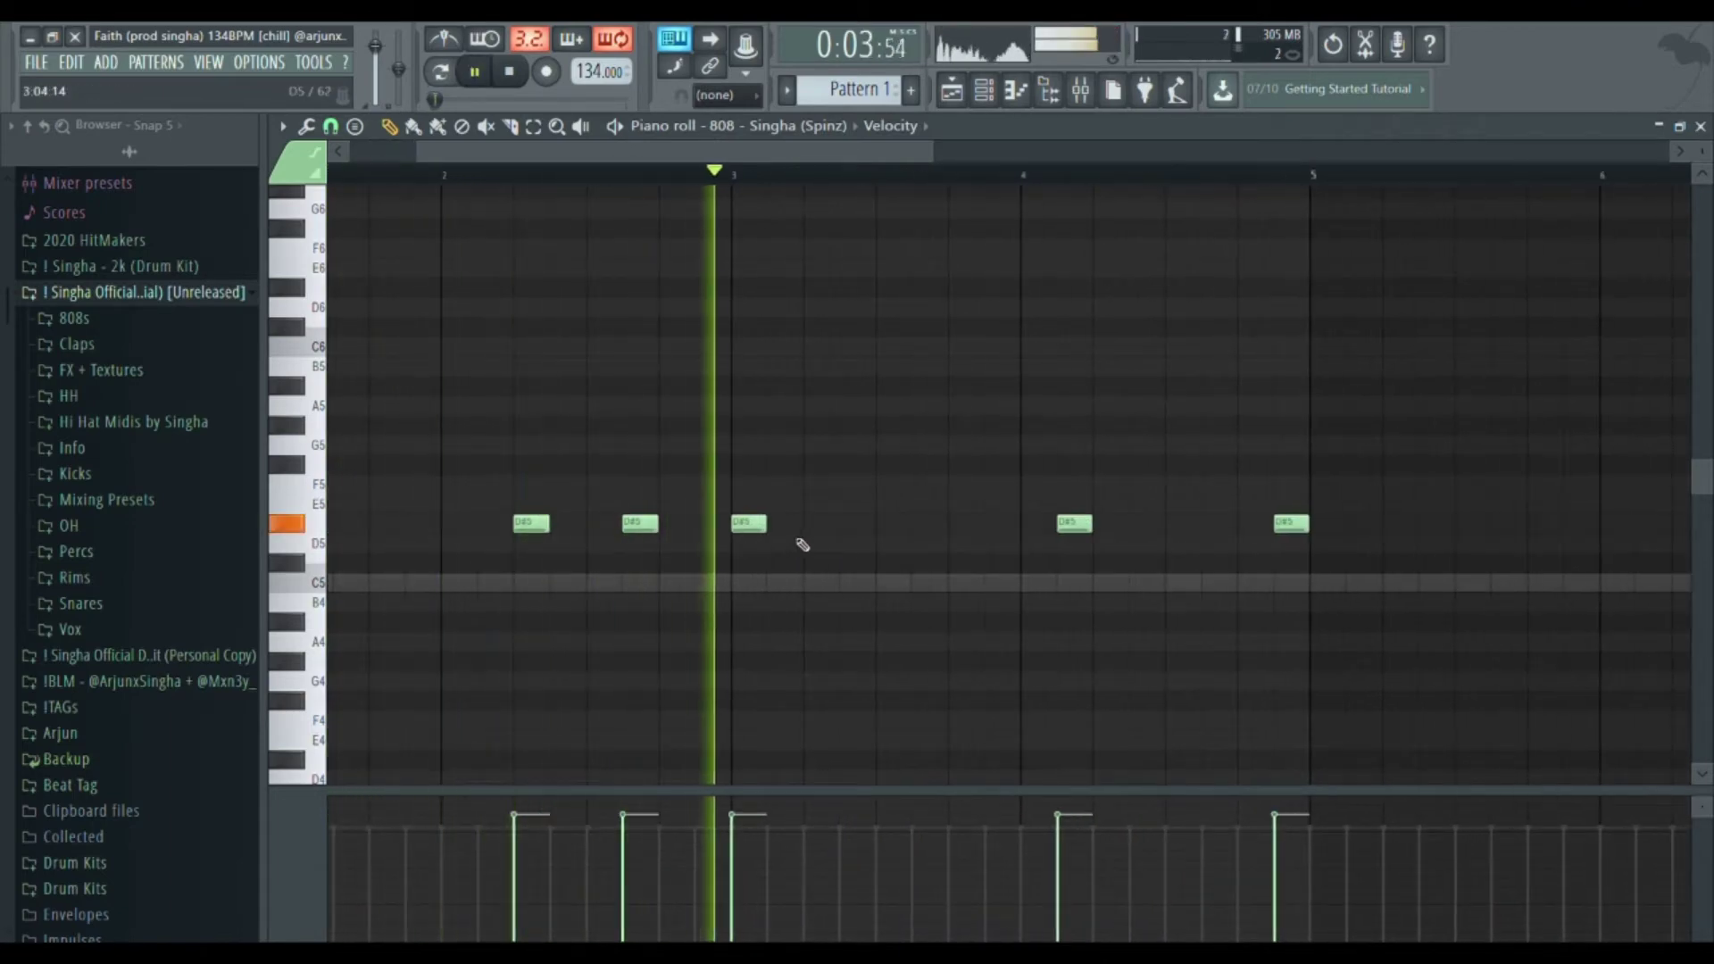
left_click(857, 525)
left_click(966, 525)
right_click(859, 525)
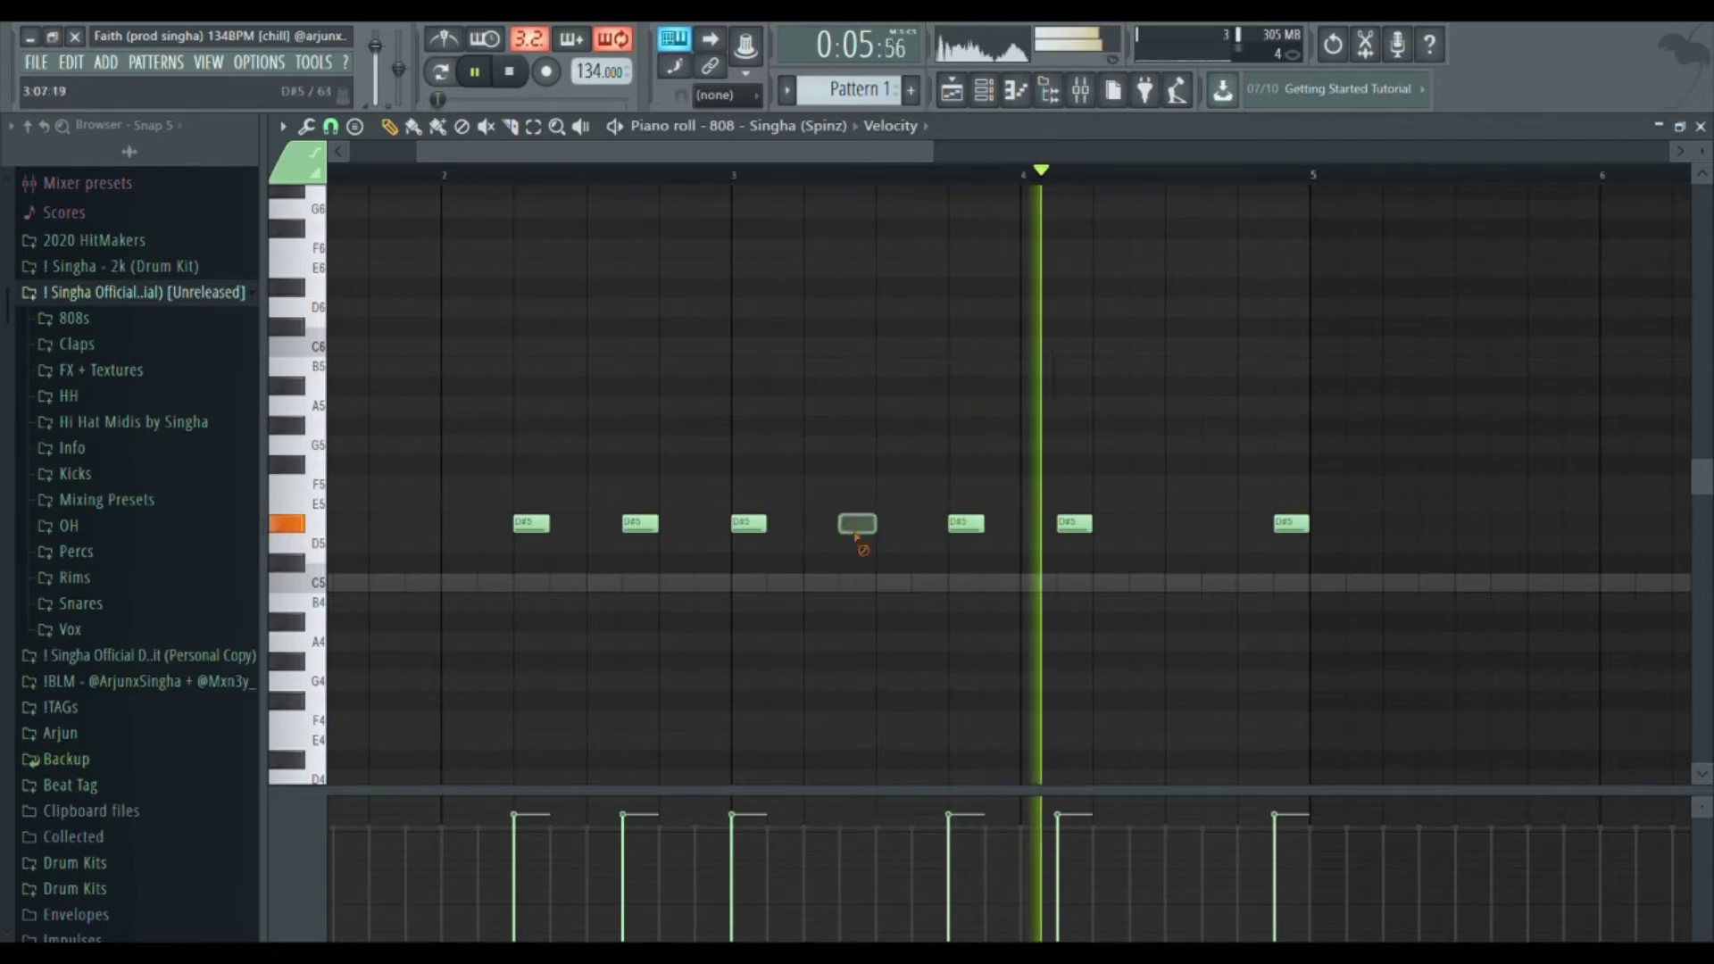
key("space")
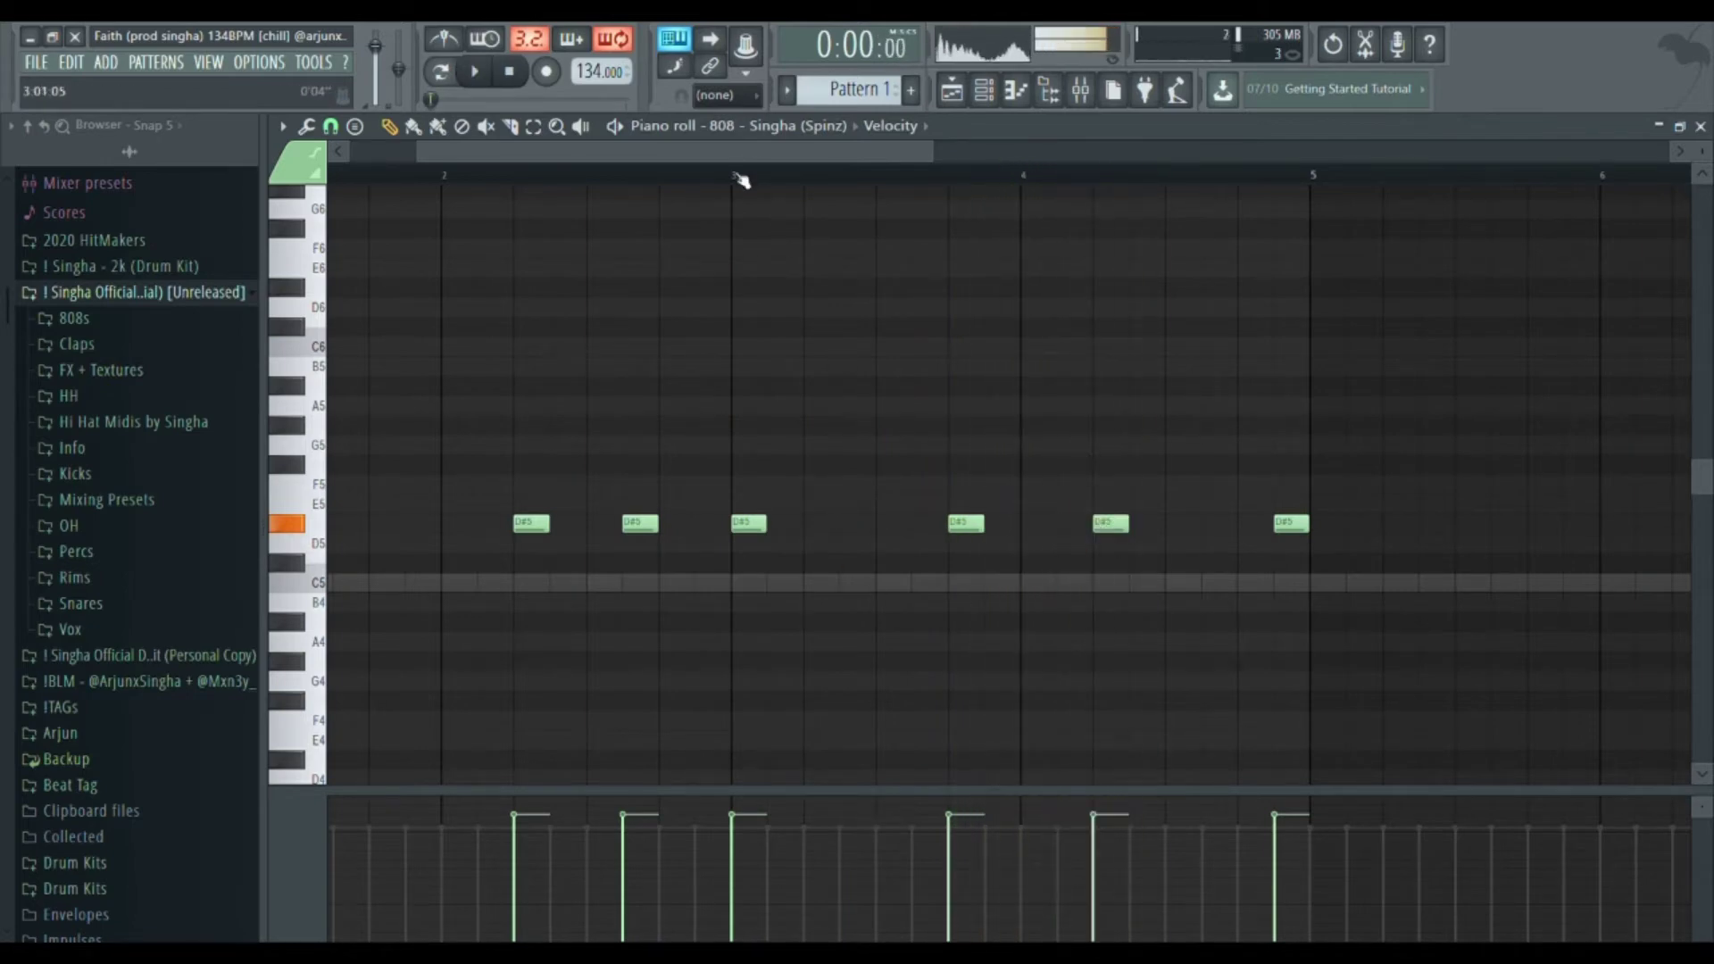
- Play from bar 3, add 808 notes at steps 3 and 11 of bar 4, and raise the step 11 note an octave to D#6
left_click(743, 181)
key("space")
scroll(893, 491, "up", 1)
left_click_drag(862, 446, 693, 384)
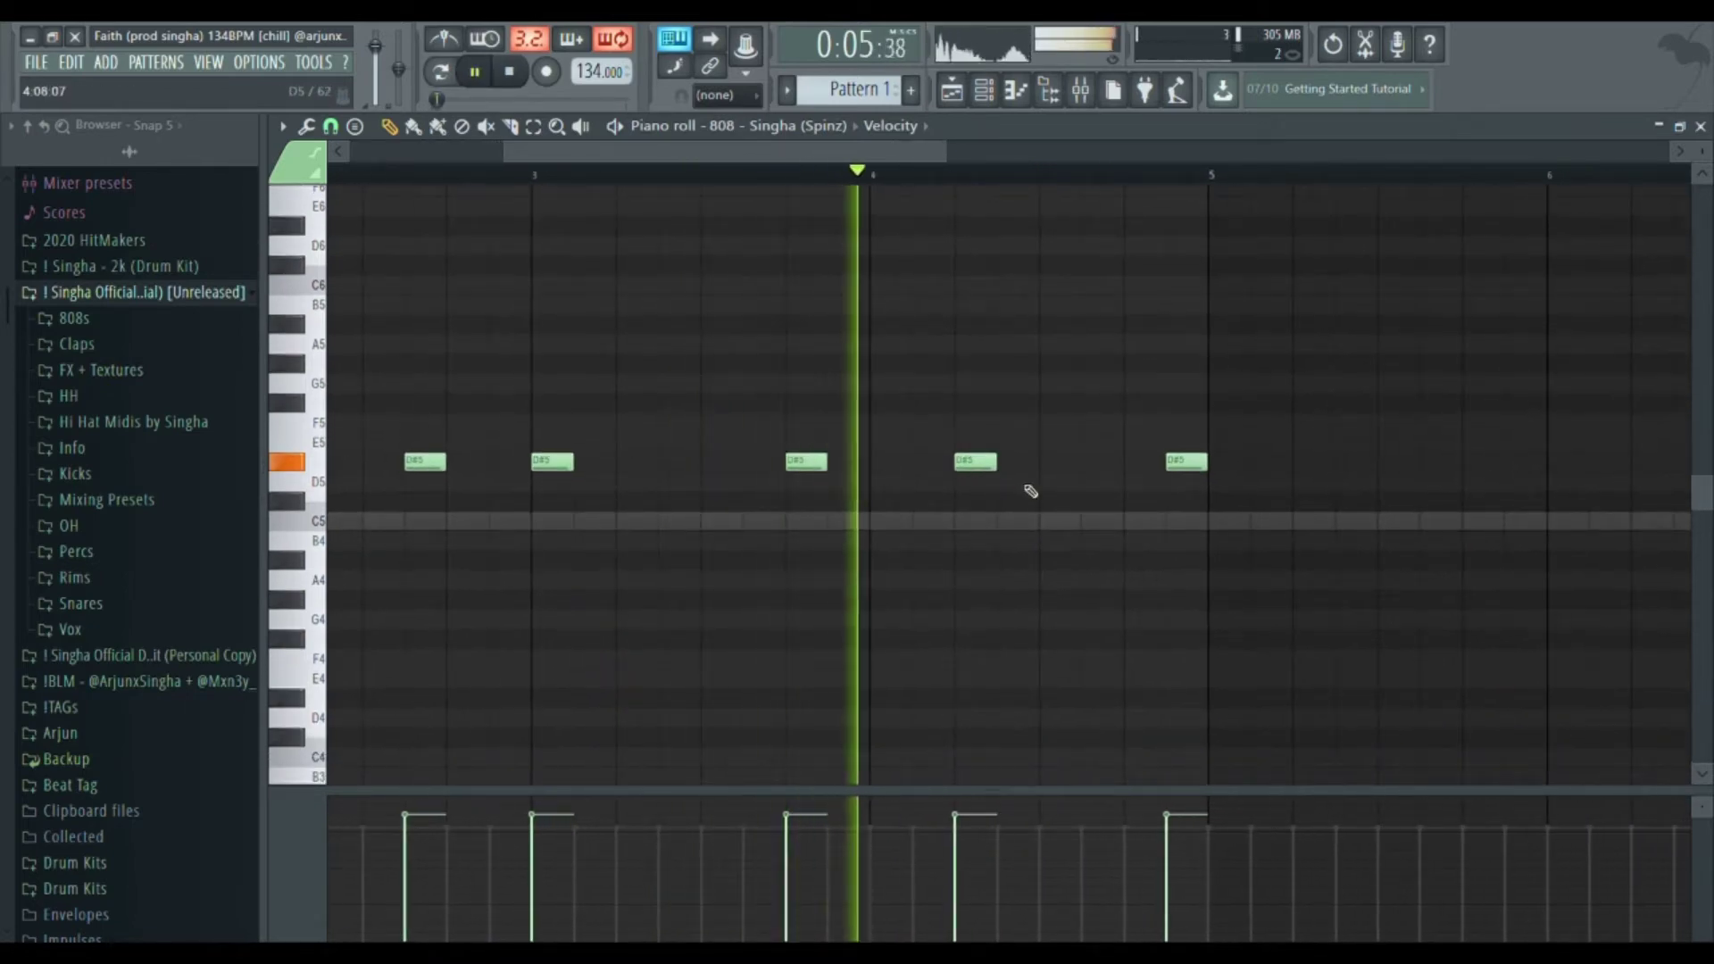
left_click(929, 474)
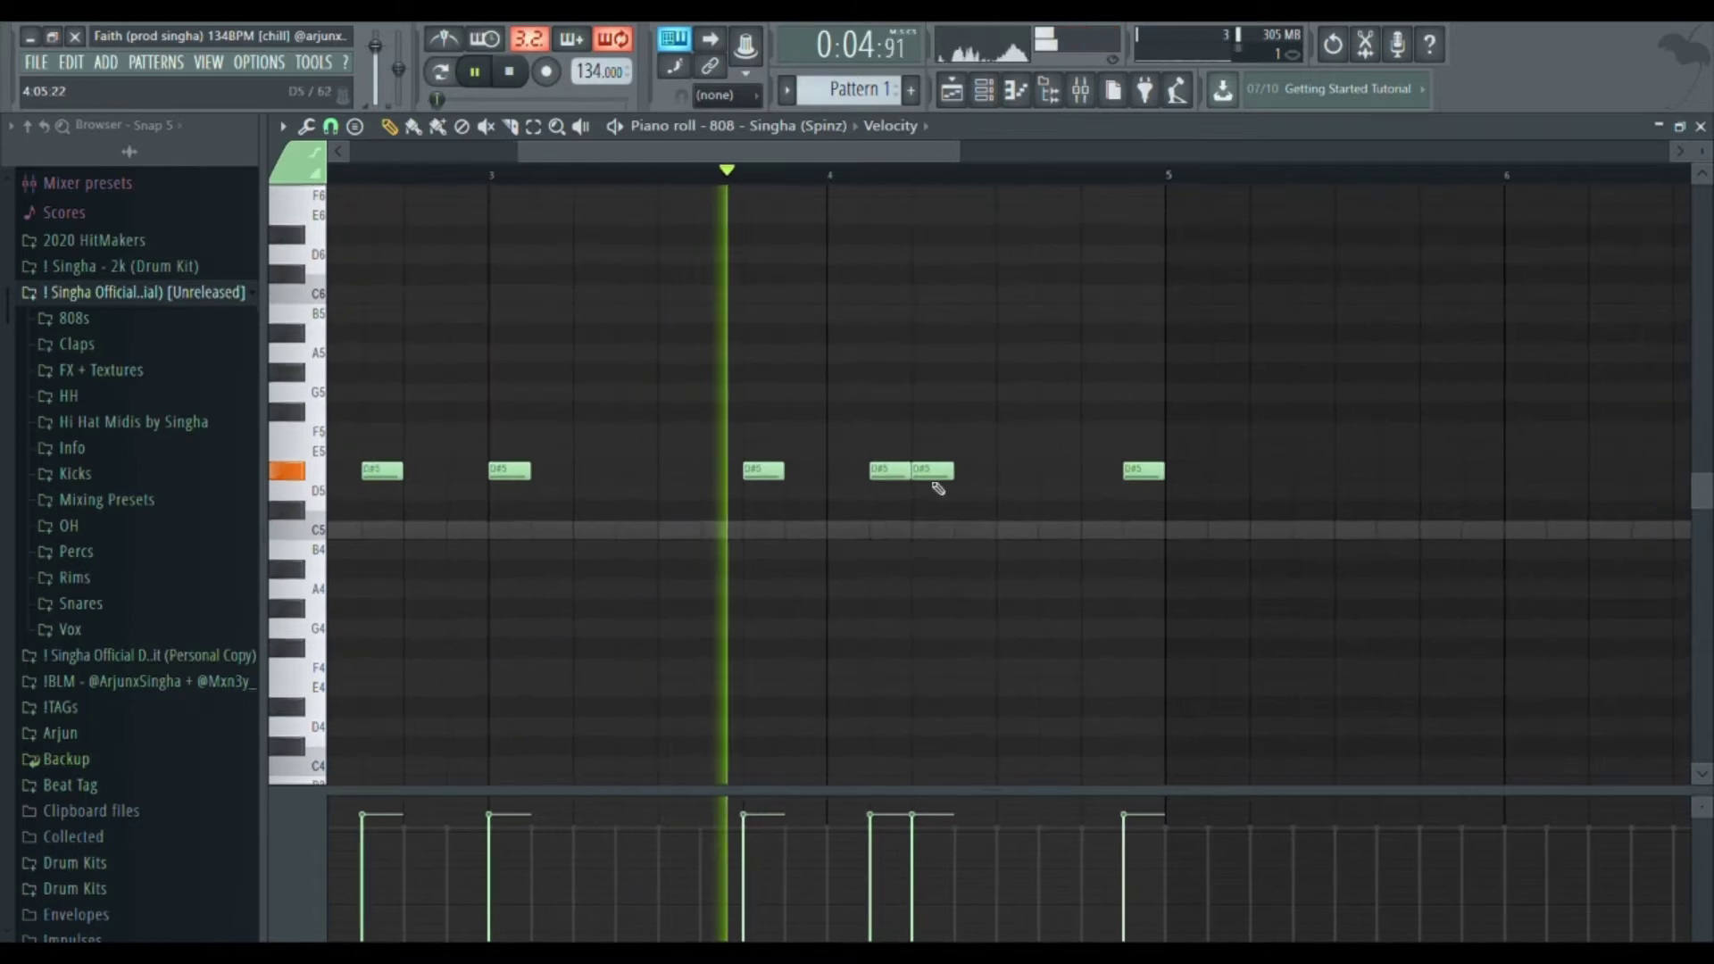
left_click(1061, 472)
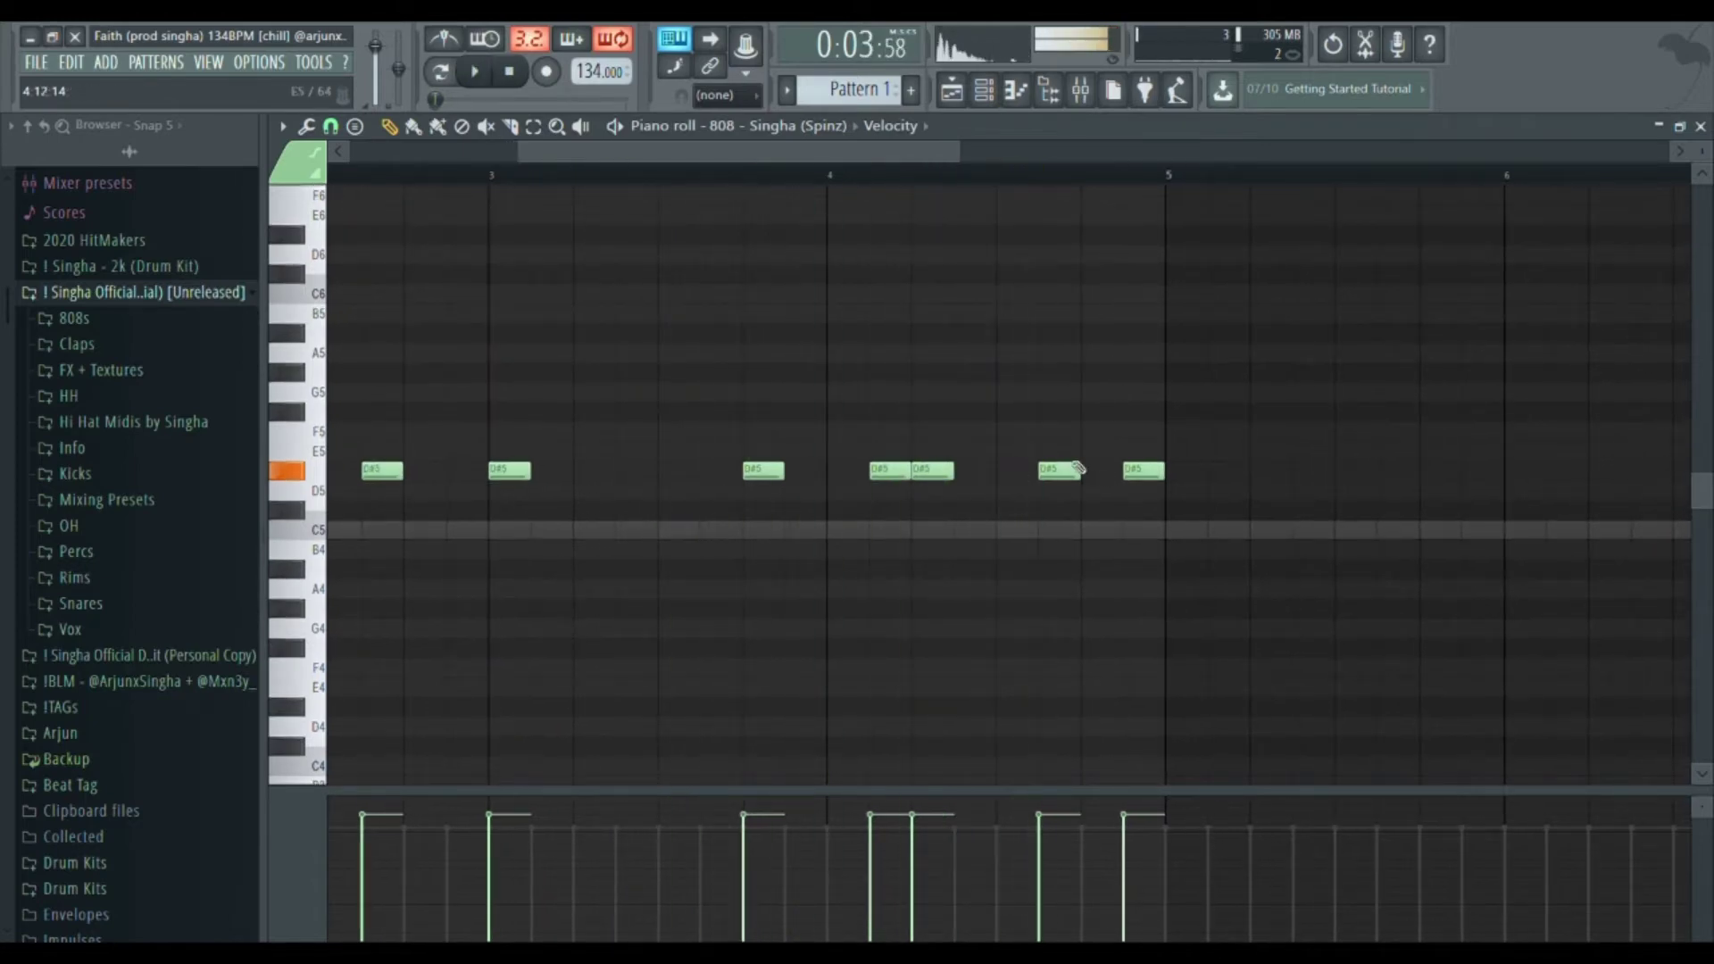
key("ctrl+Up")
- Duplicate the four-bar 808 pattern into bars 5 to 8, deselect the notes, and close the piano roll
key("space")
key("ctrl+d")
key("ctrl+b")
scroll(1107, 590, "down", 5)
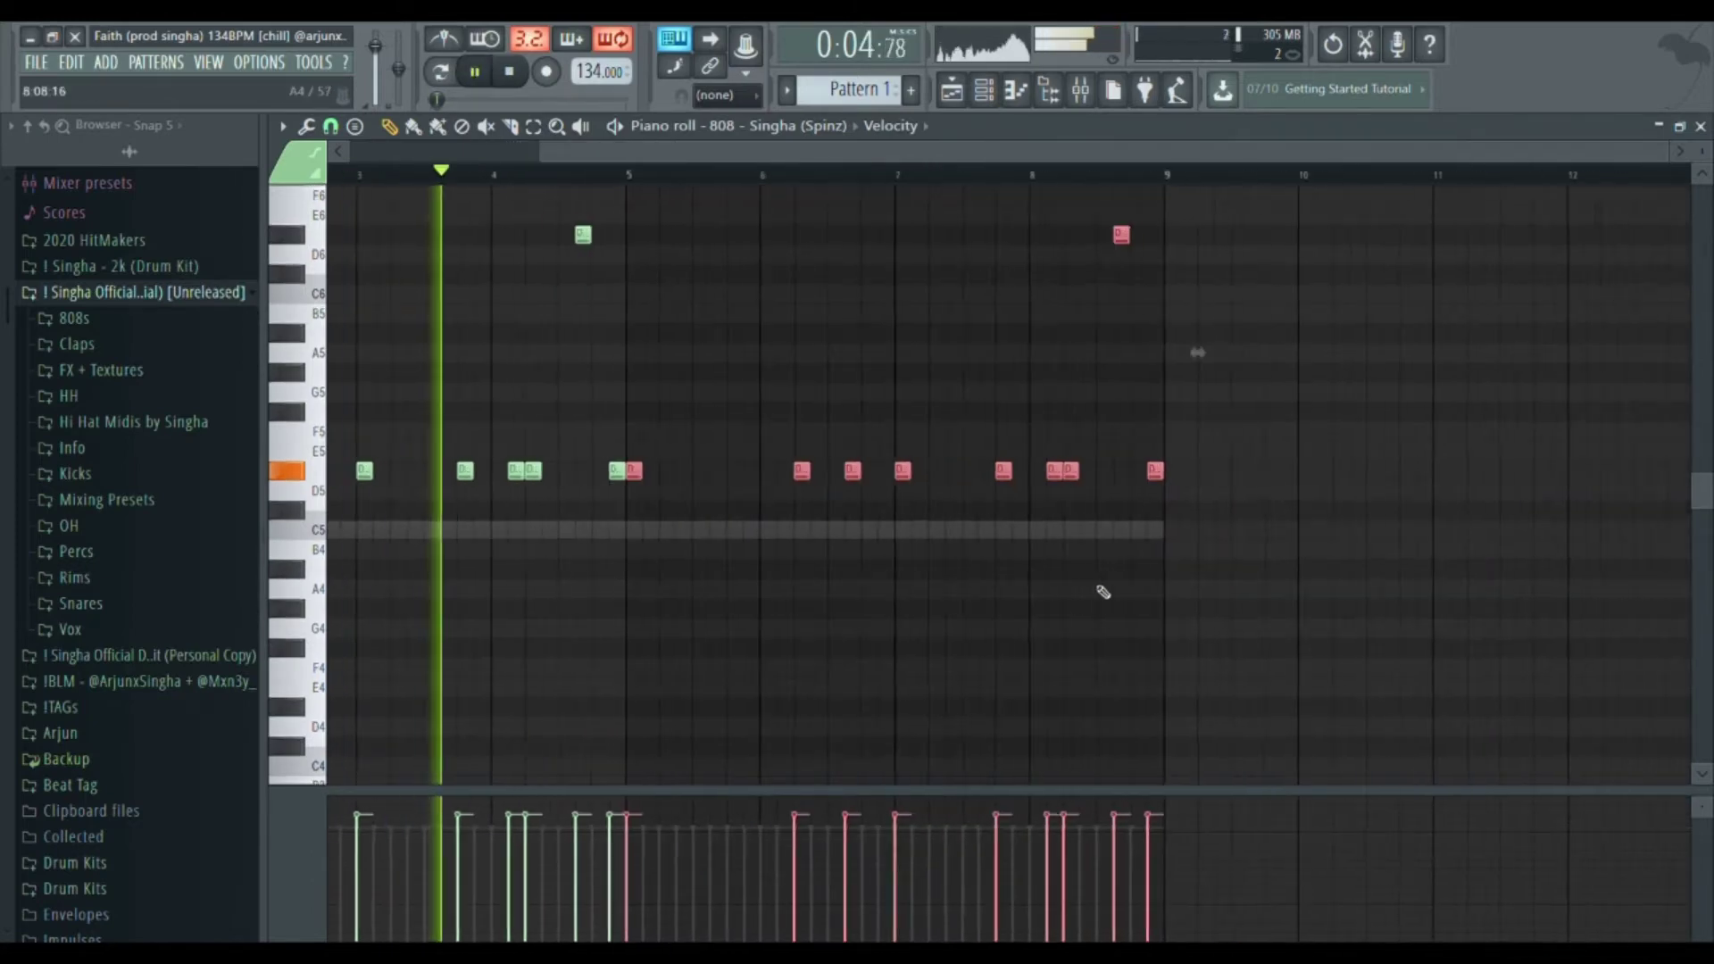
key("ctrl+d")
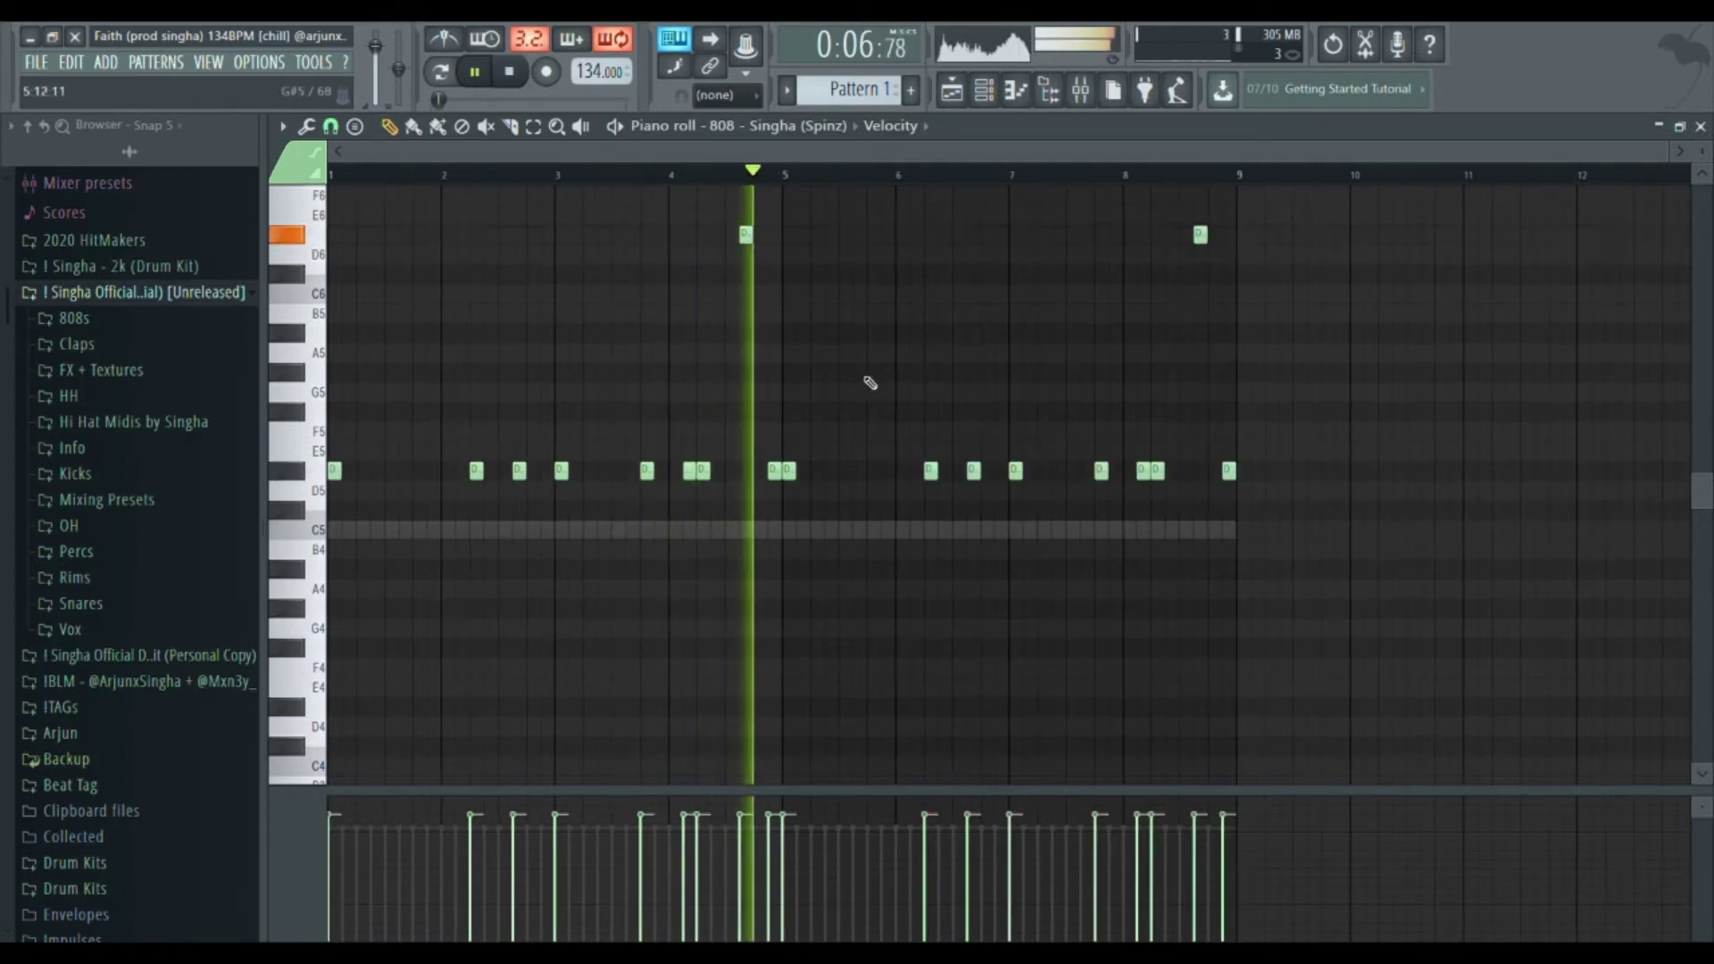
left_click(1701, 127)
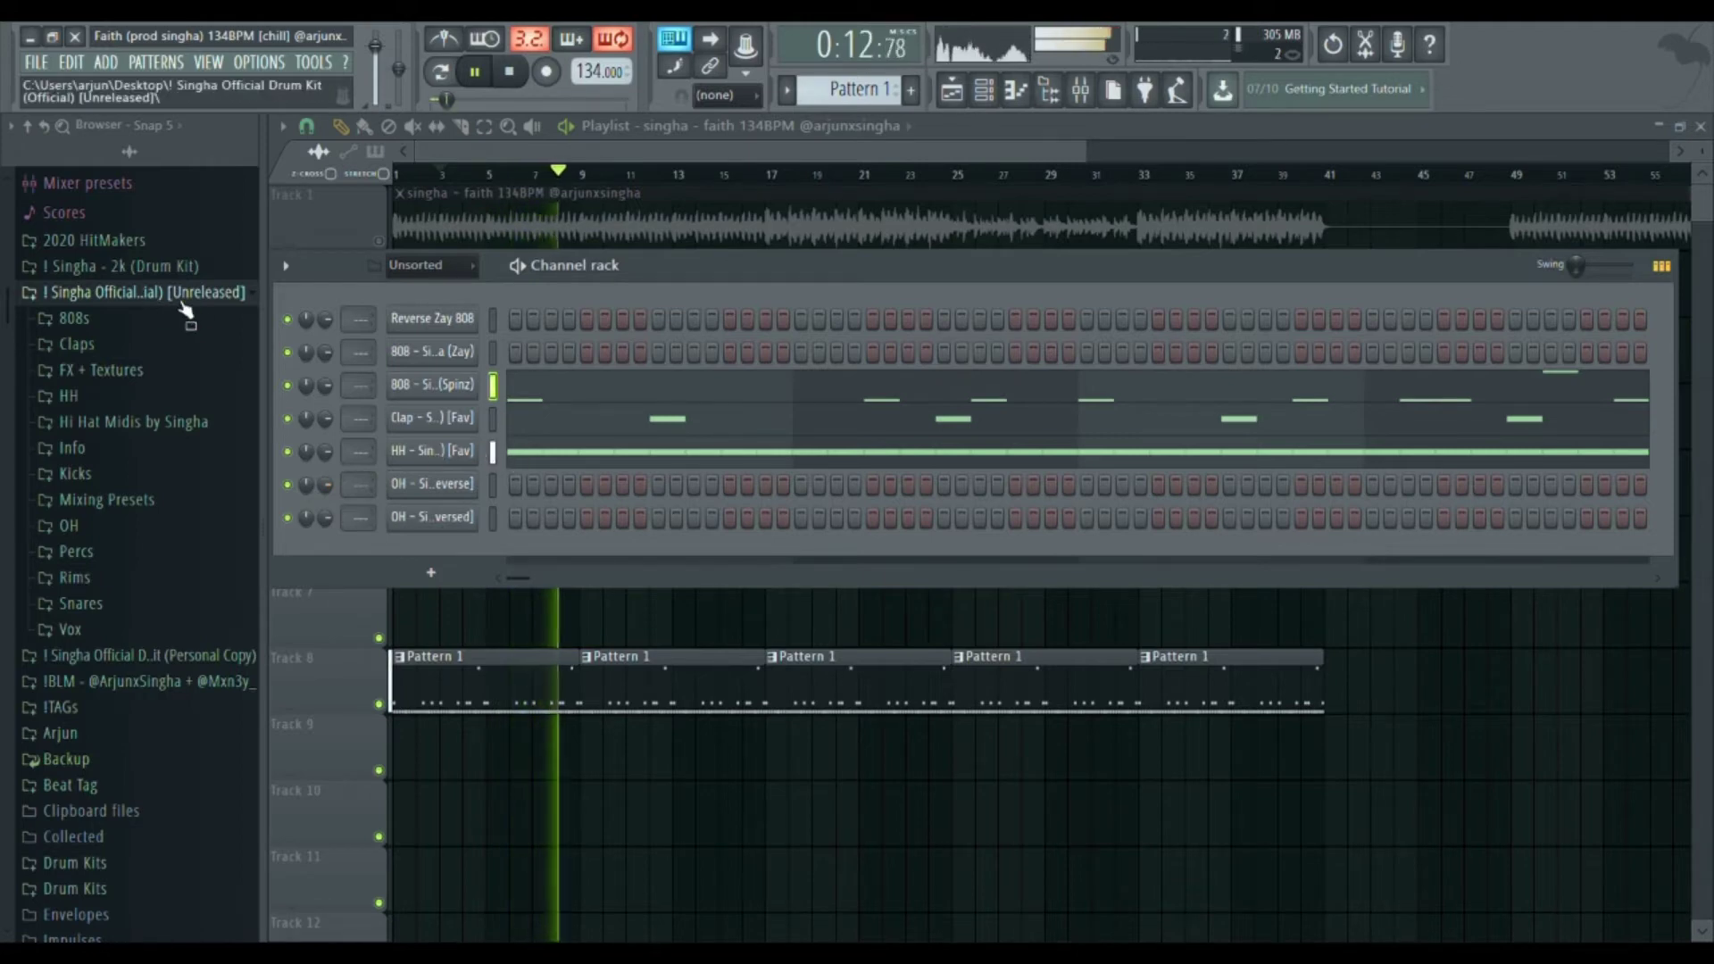
- Add Kick - Singha (11) below the 808 (Spinz) channel, paste the 808 notes into it, and open its piano roll
left_click(126, 471)
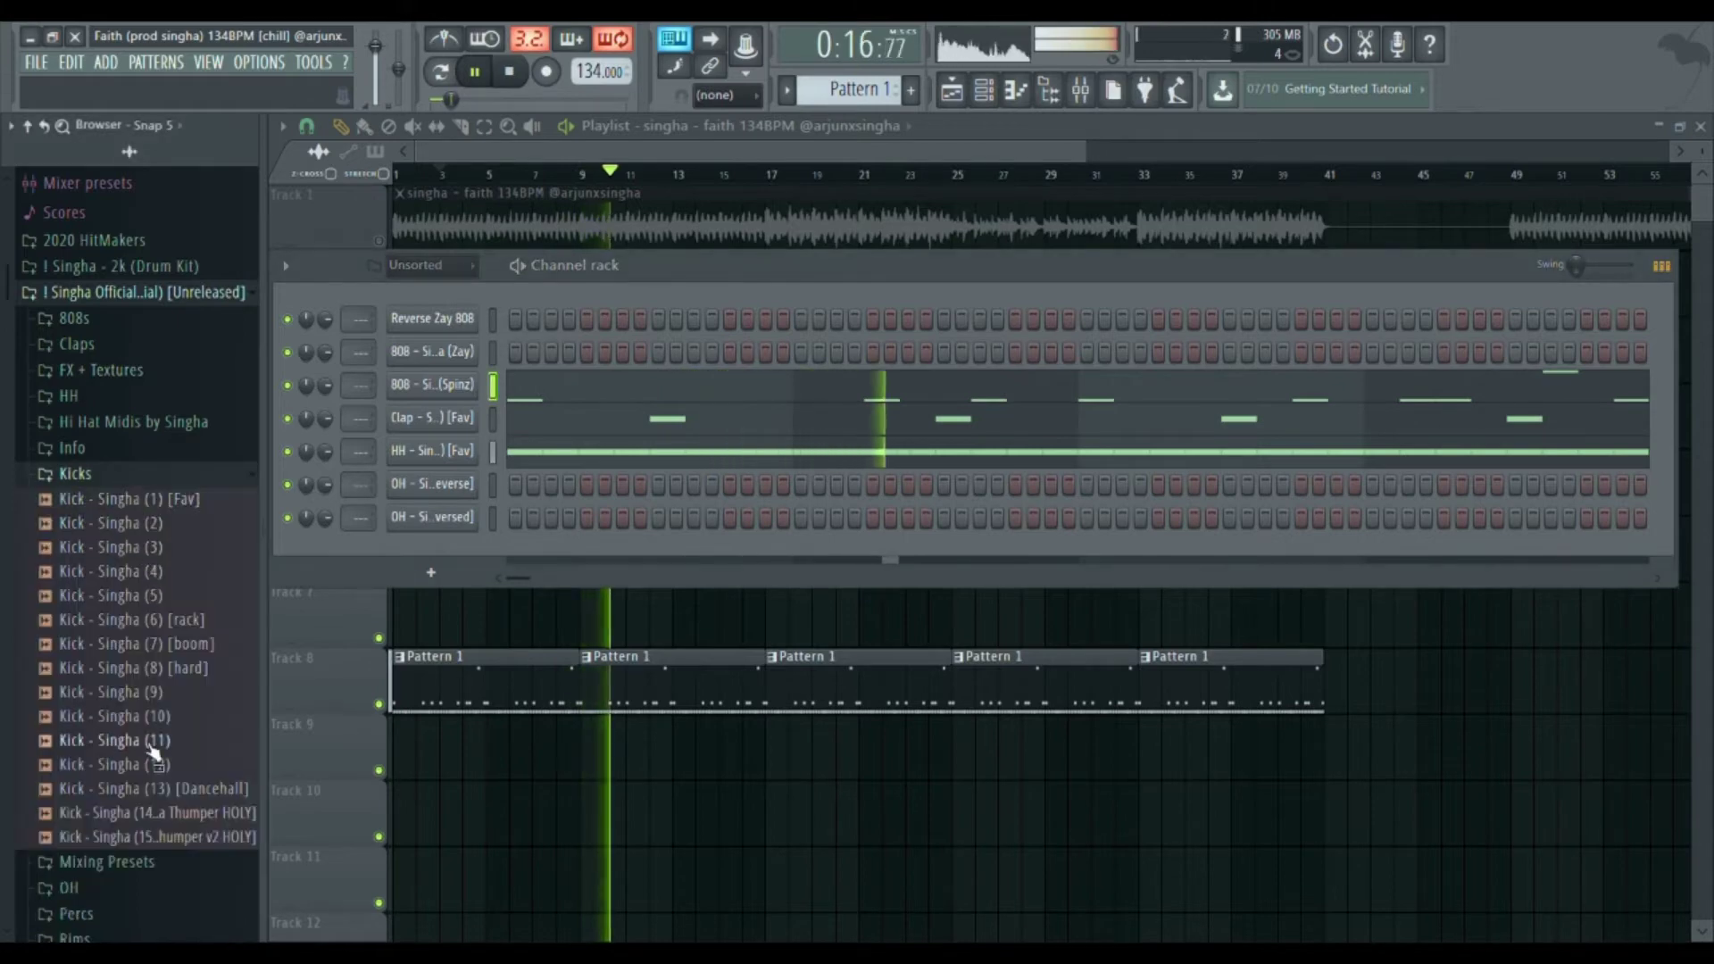
left_click_drag(143, 740, 430, 413)
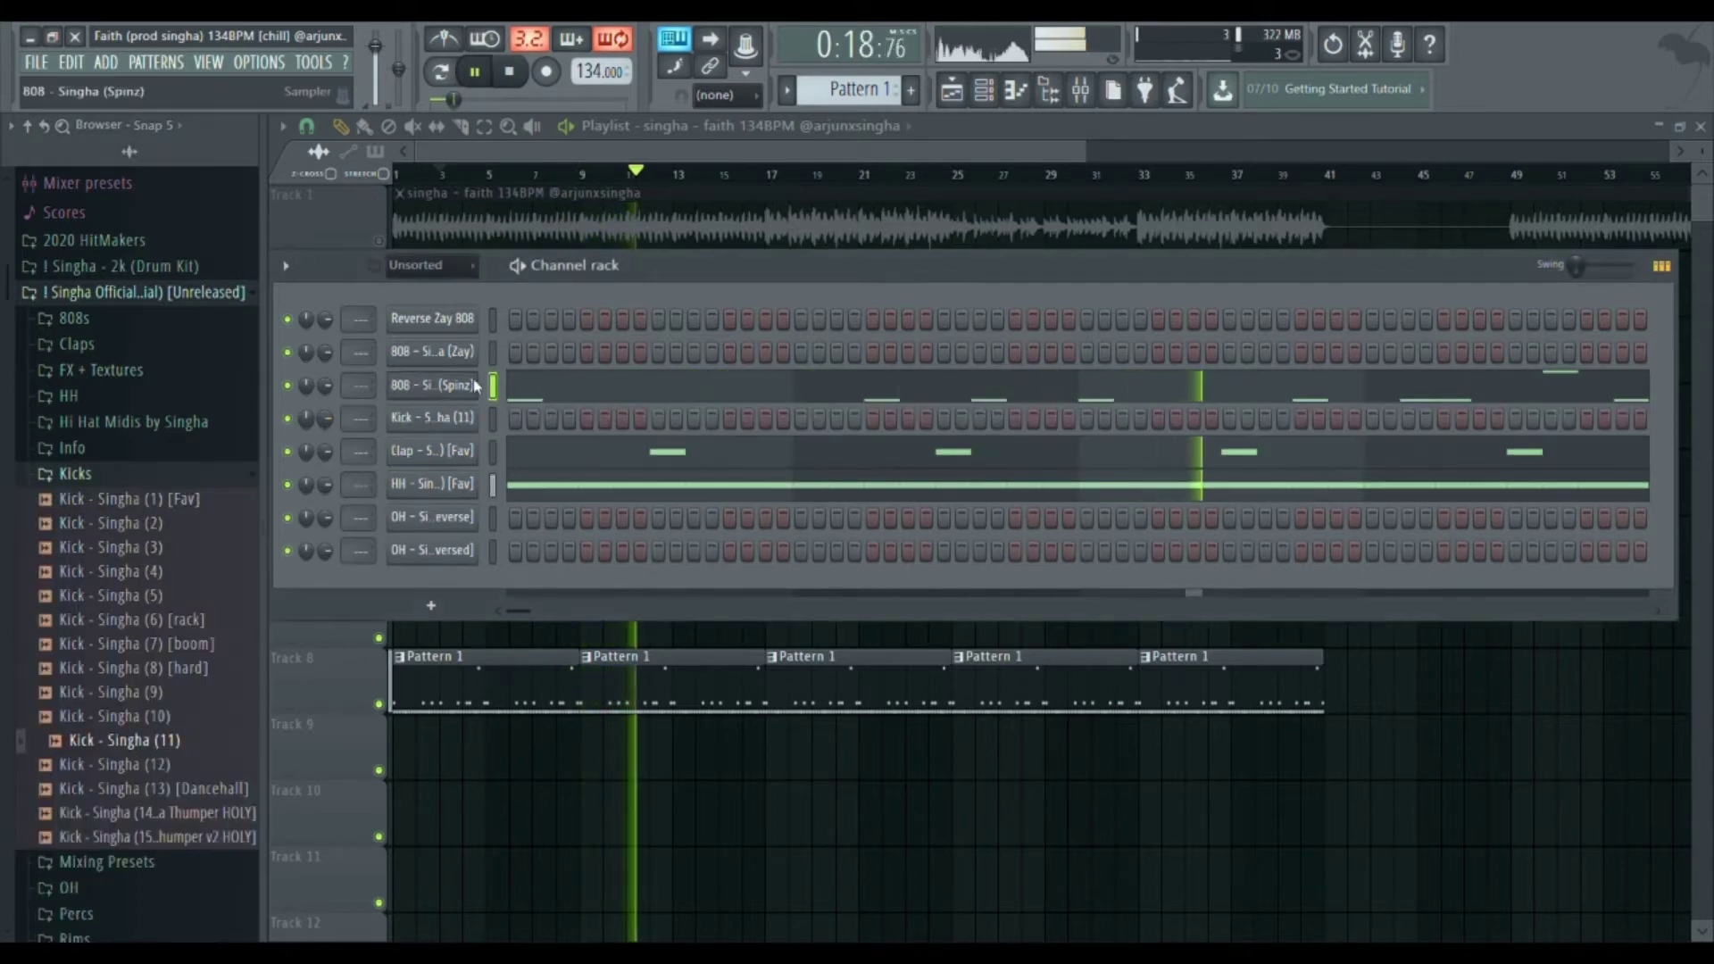
key("ctrl+v")
left_click(647, 419)
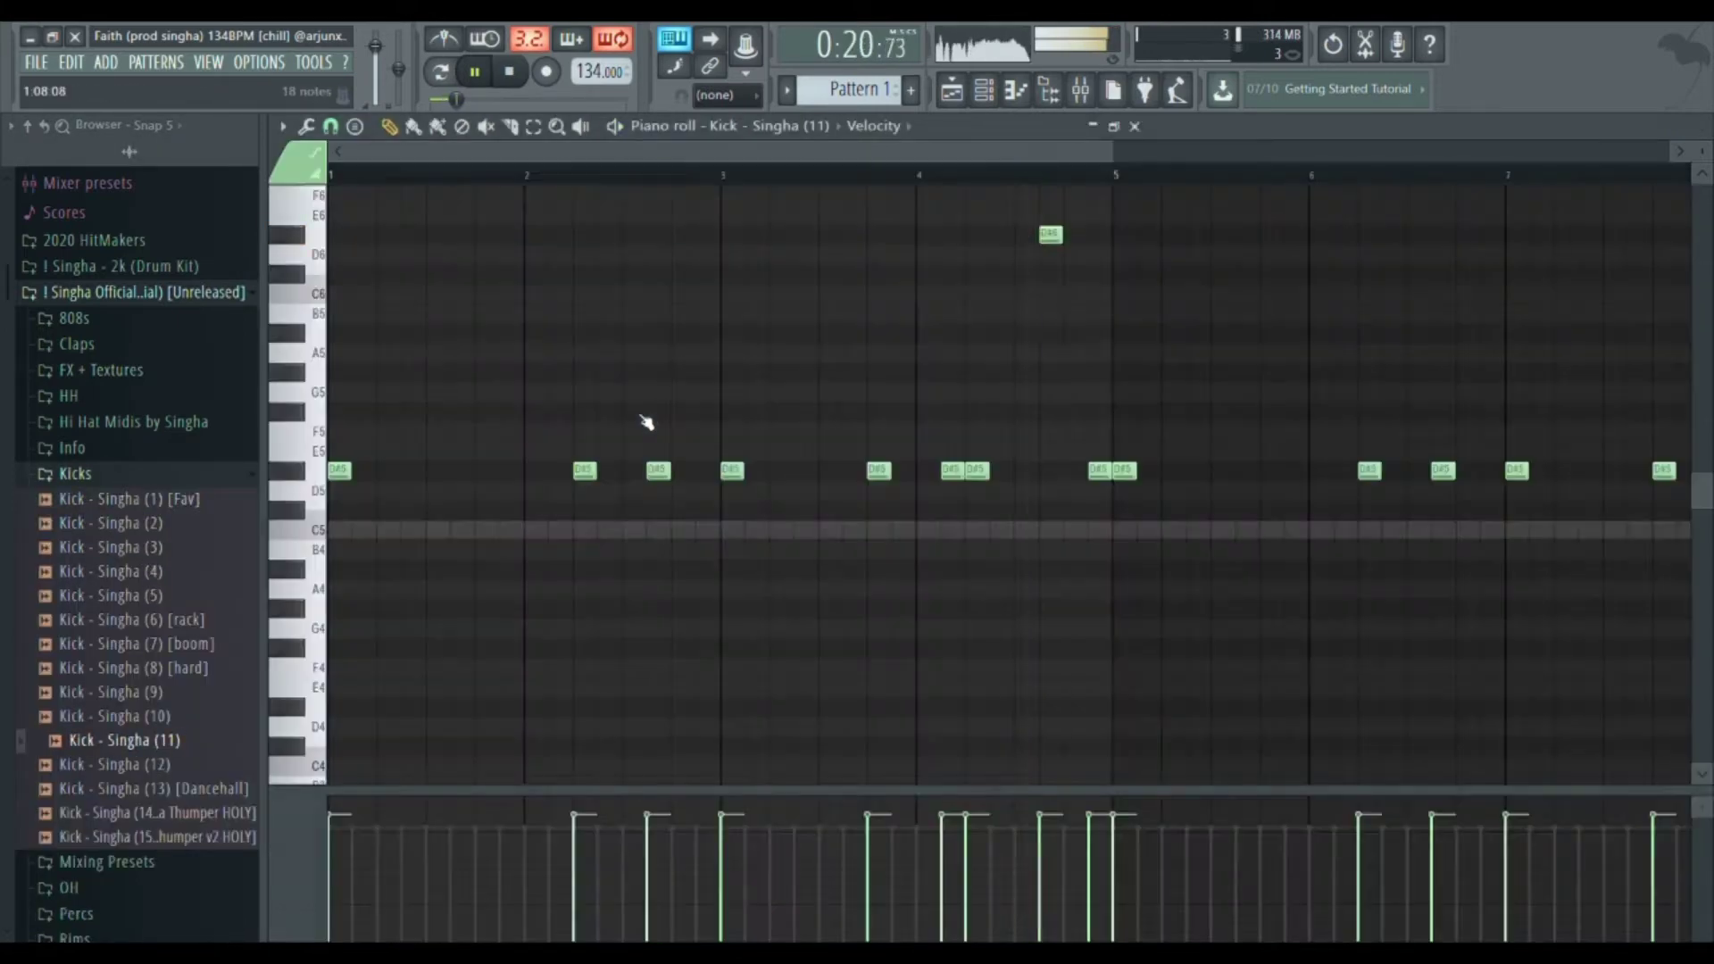
- Limit all the pasted kick notes to C5, deselect them, and restart playback
key("alt+k")
key("Return")
key("space")
key("space")
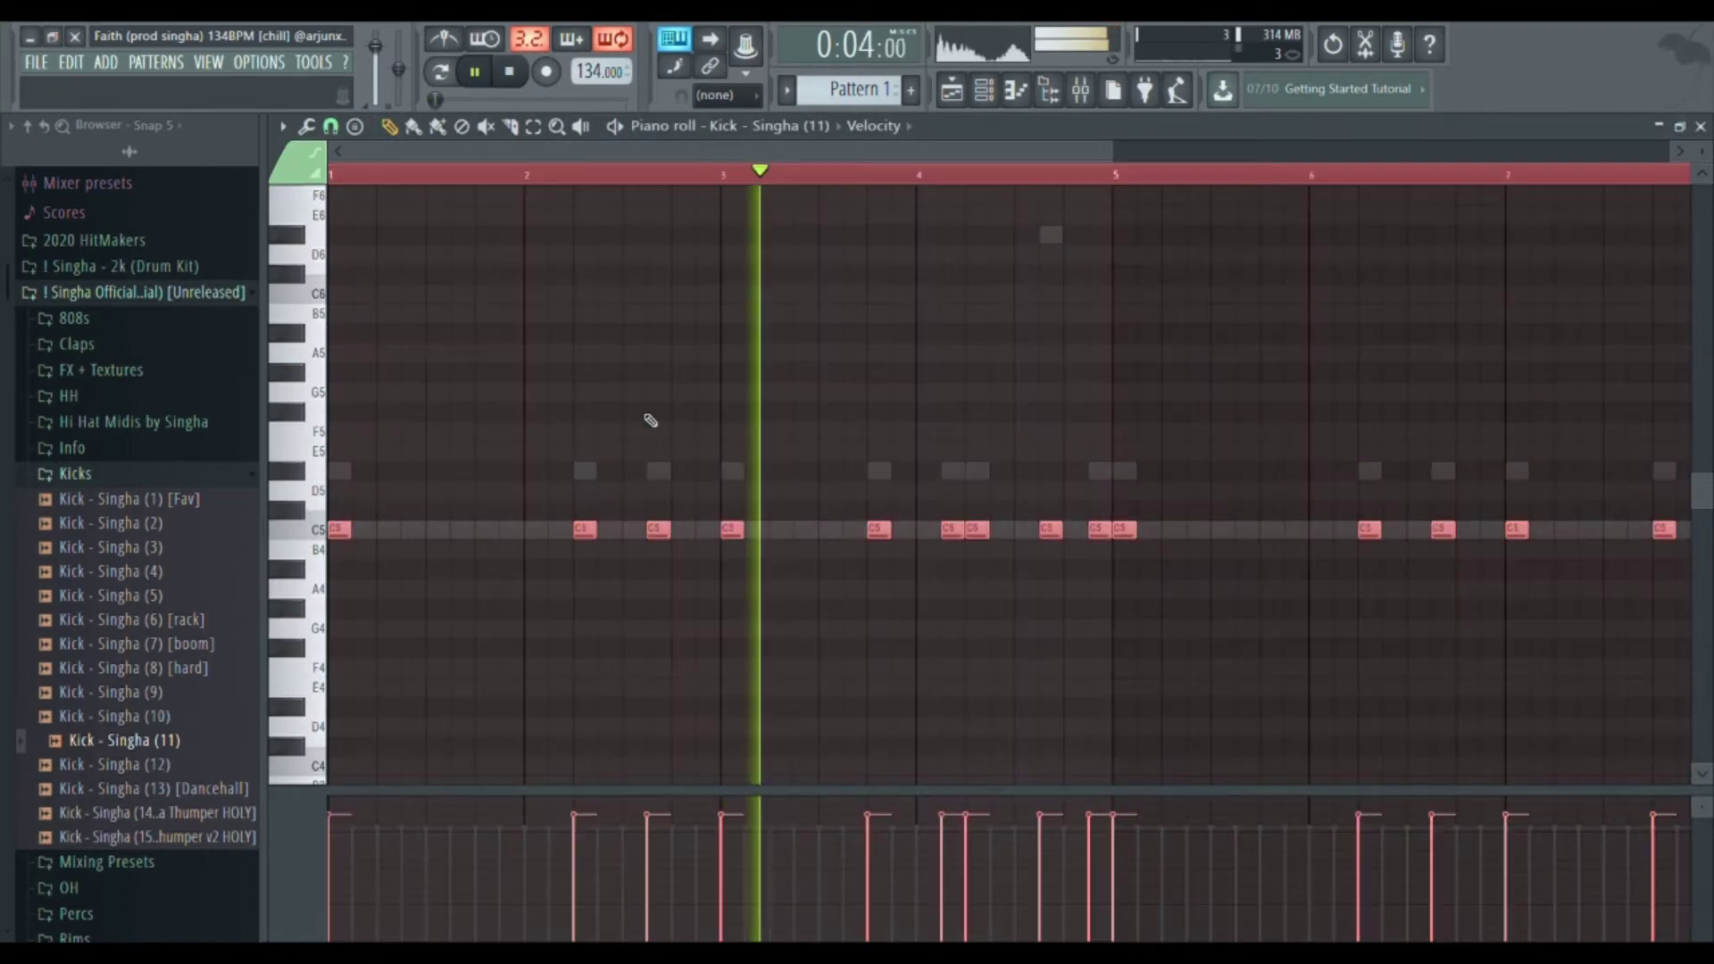
left_click(514, 73)
key("space")
key("ctrl+d")
- Delete the kick notes at step 11 of bar 2 and steps 3, 5 and 11 of bar 4
scroll(564, 557, "down", 1)
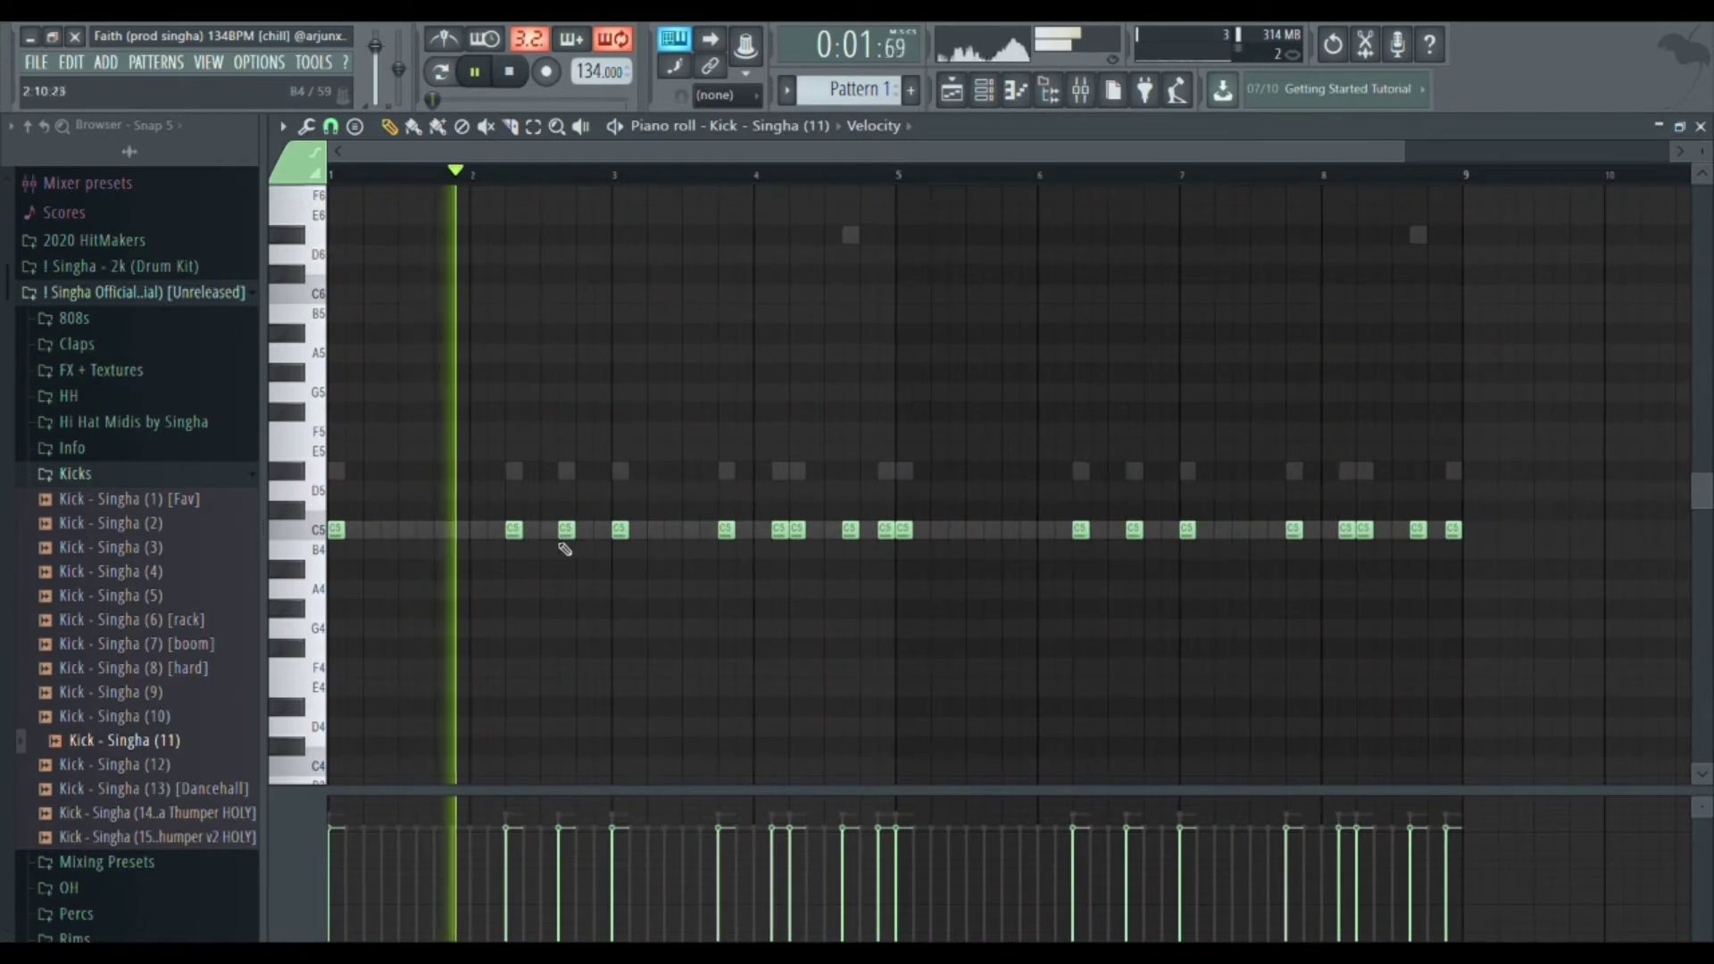
right_click(564, 532)
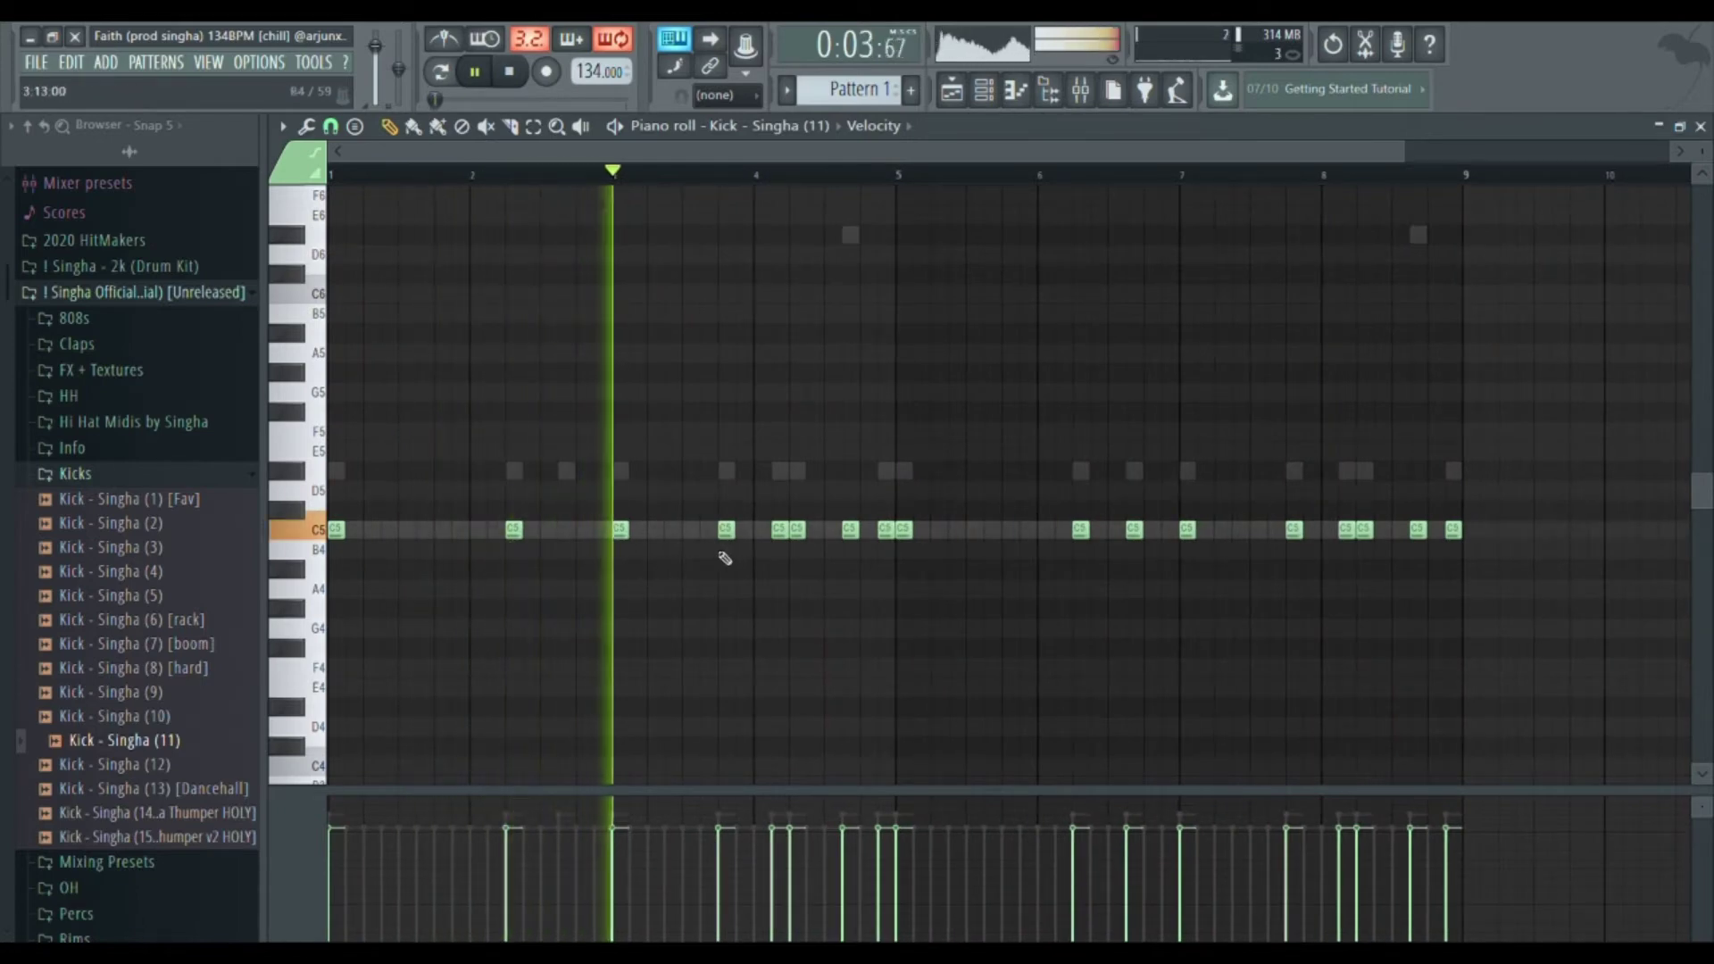
right_click(782, 531)
right_click(798, 530)
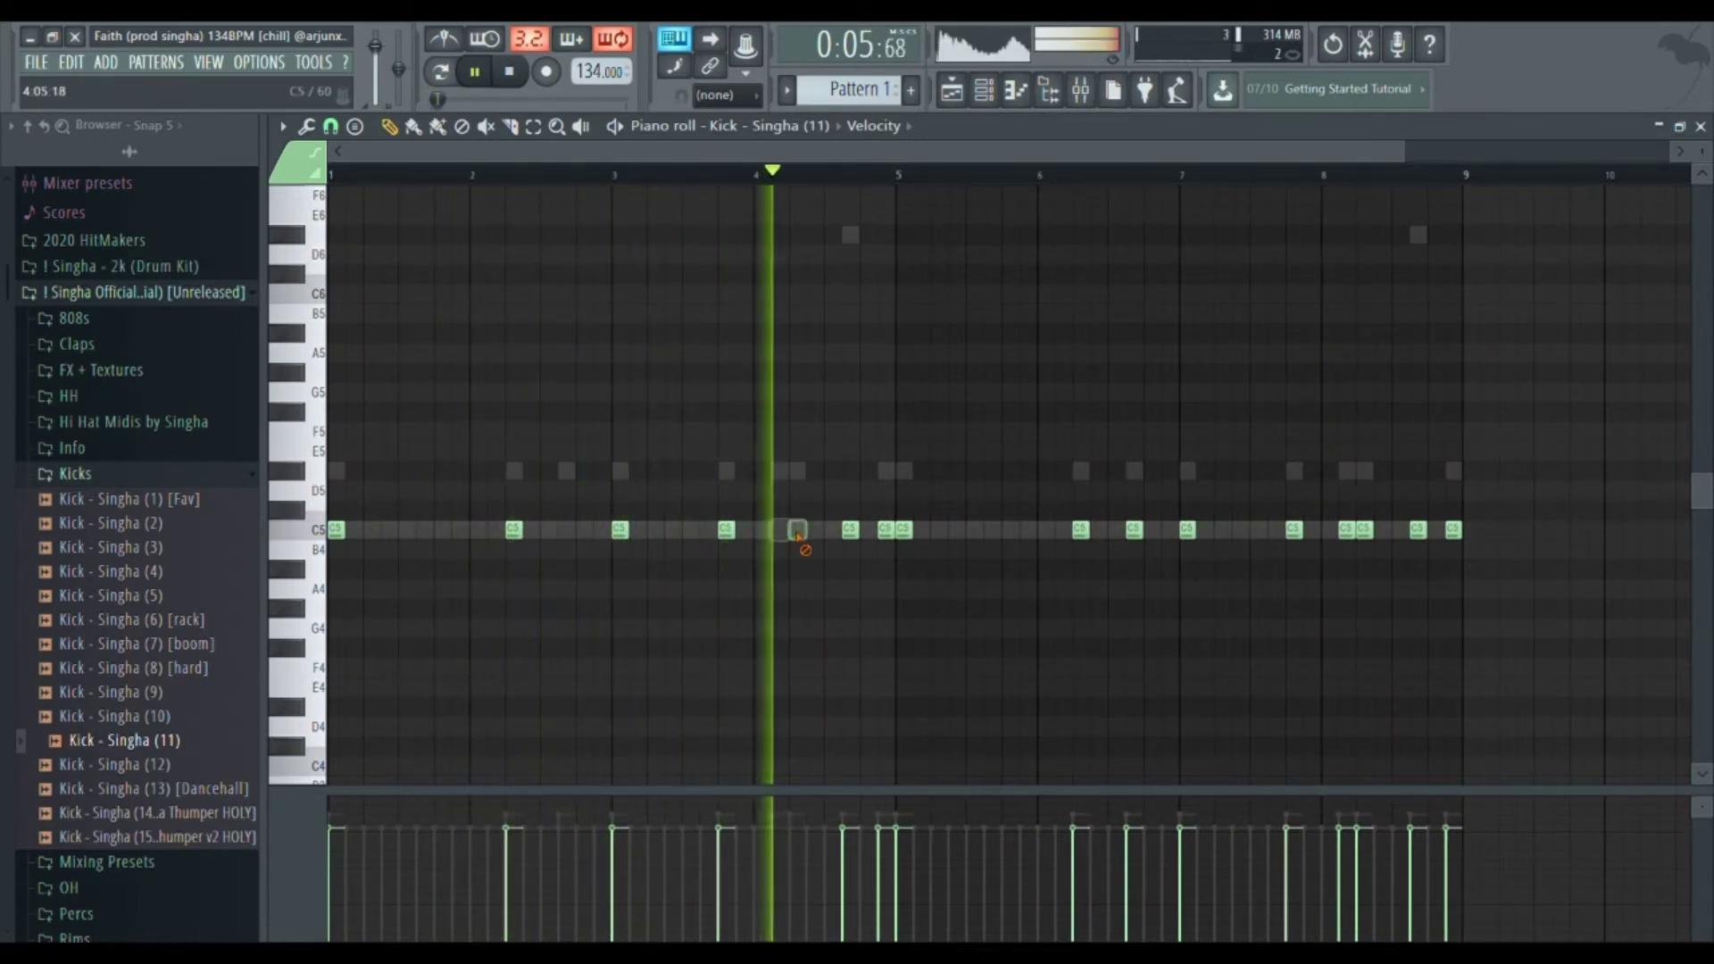
right_click(851, 531)
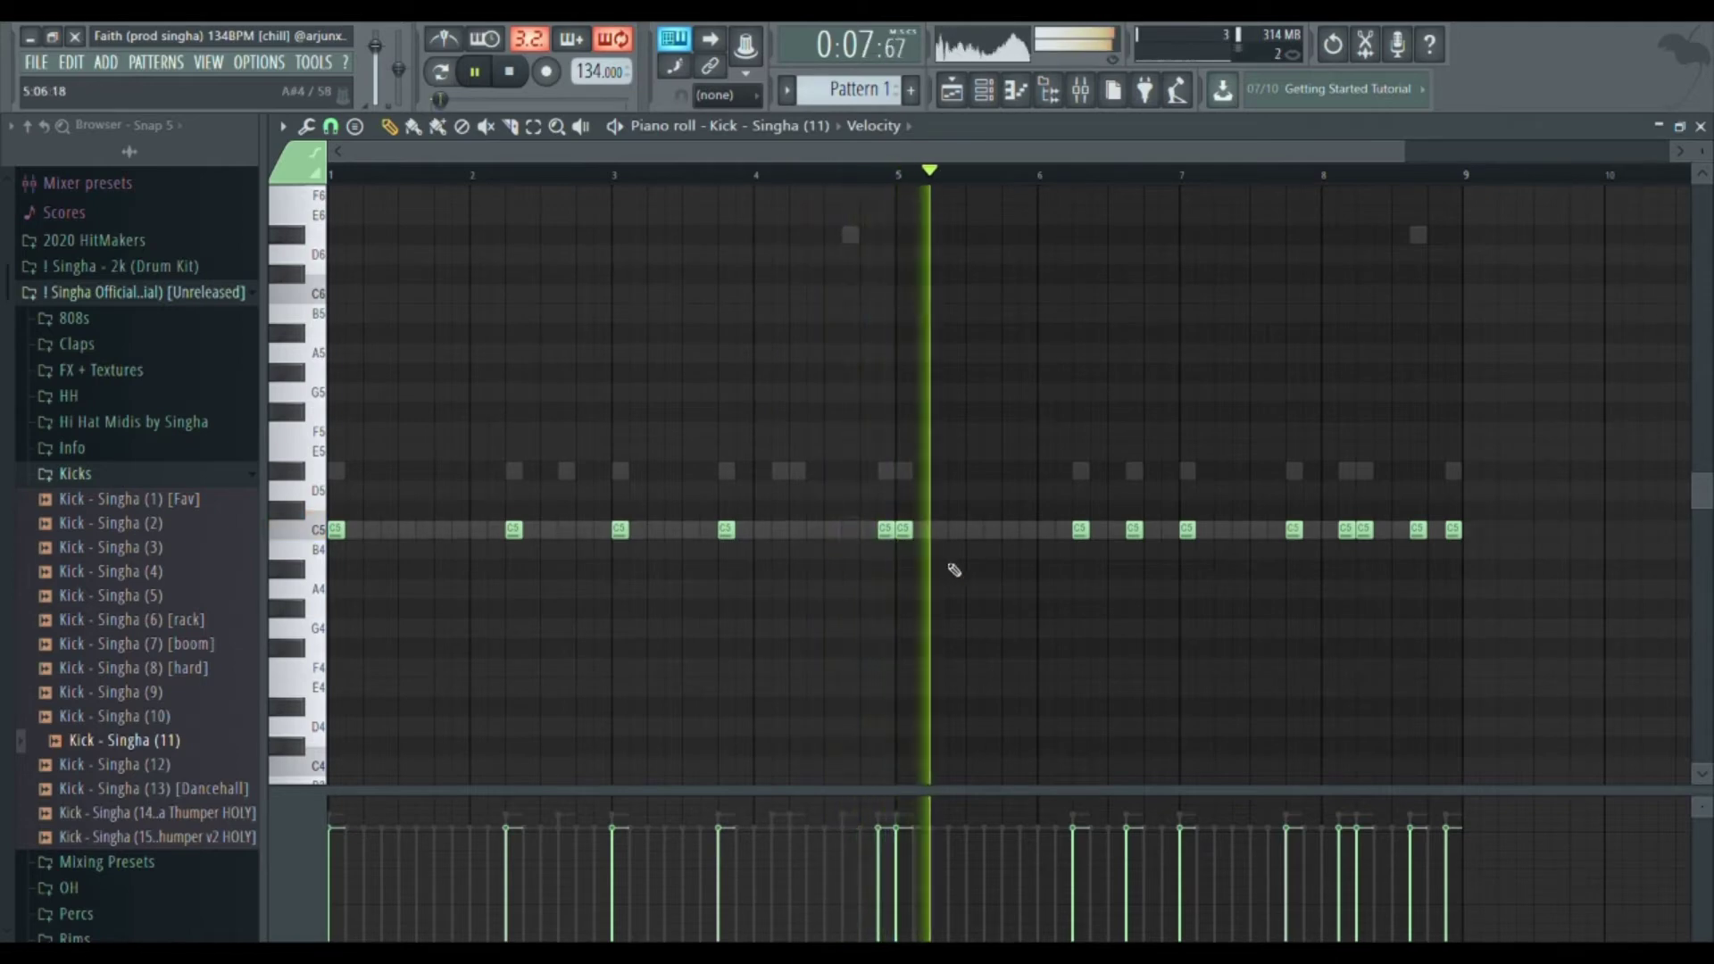
- Delete all the remaining kick notes in bars 5 to 8
scroll(968, 555, "down", 1)
right_click(791, 533)
right_click(931, 533)
right_click(974, 534)
right_click(1017, 534)
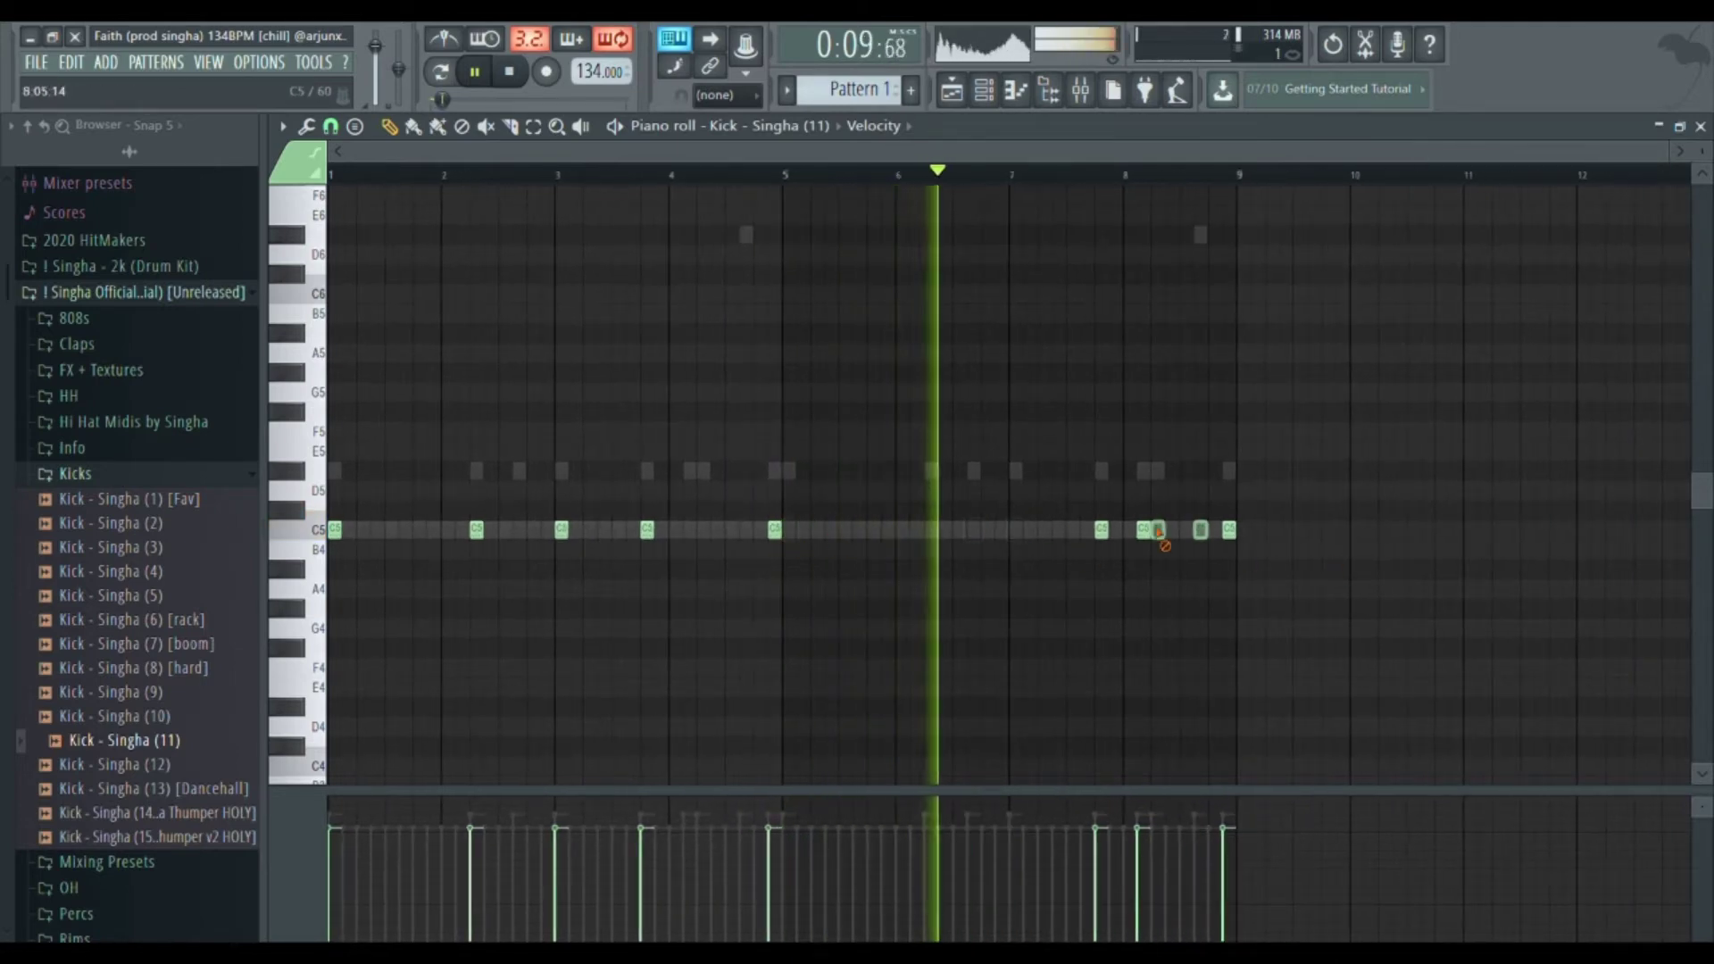
right_click(1158, 535)
right_click(1230, 534)
right_click(1102, 534)
- Duplicate the trimmed four-bar kick pattern into bars 5 to 8, deselect it, and close the piano roll
key("ctrl+b")
left_click(1473, 490, "ctrl")
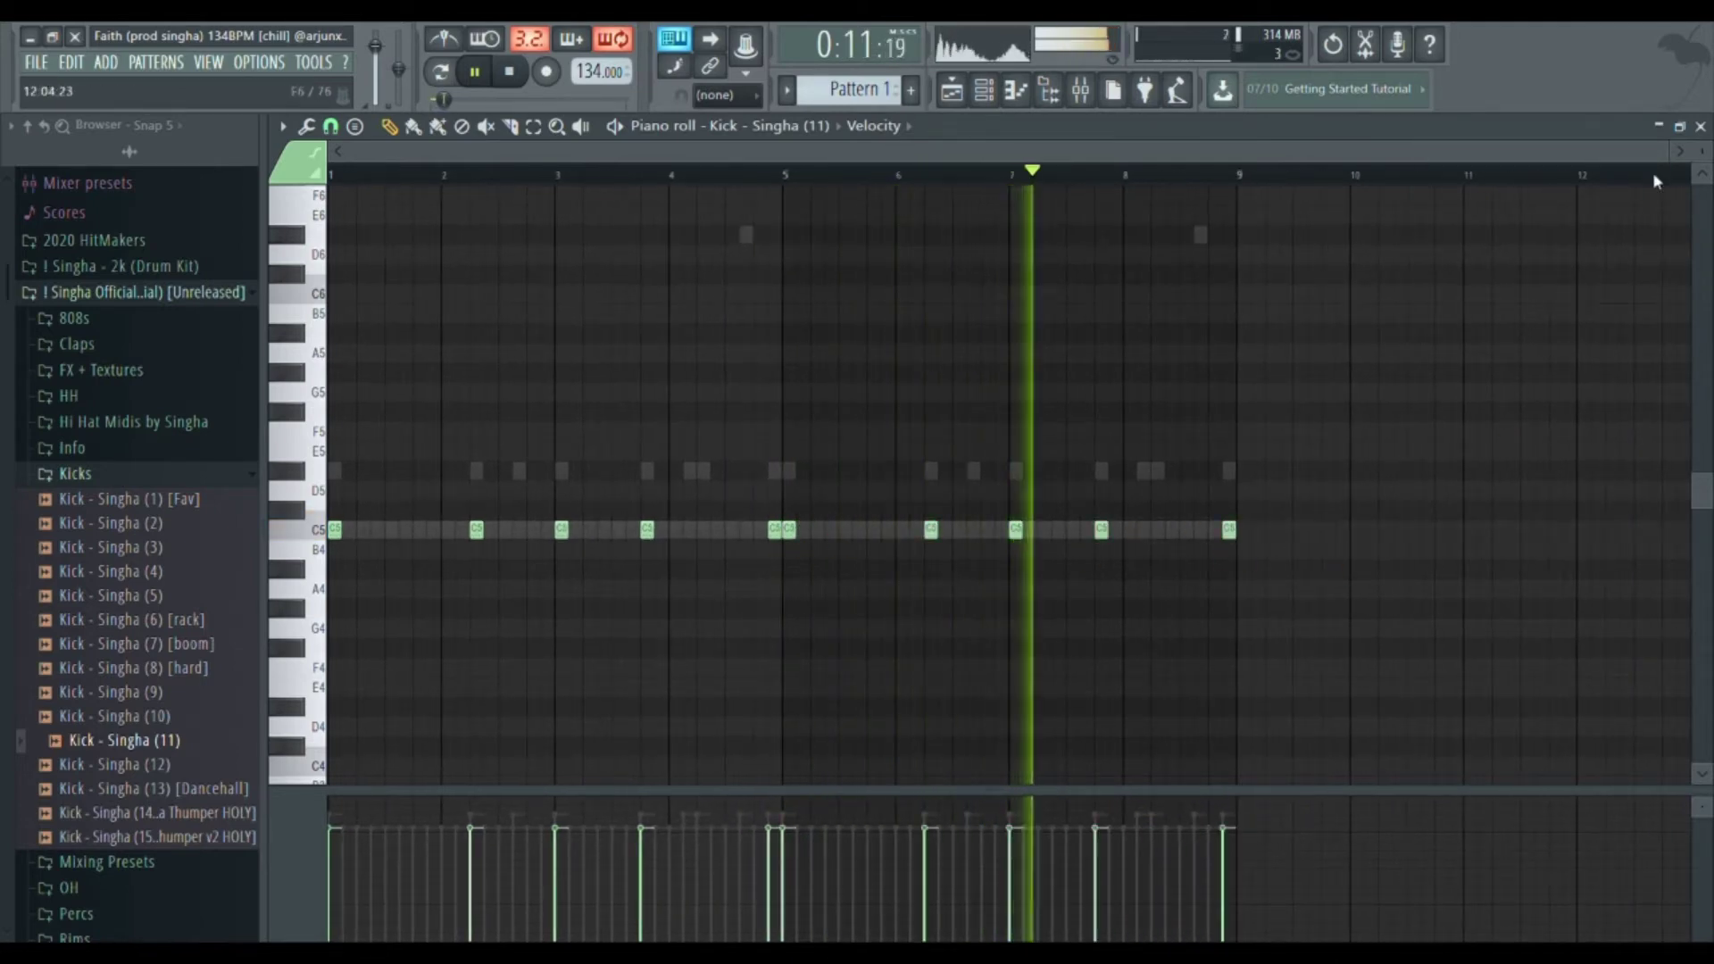
left_click(1700, 126)
- Collapse the Kicks folder and insert OH - Singha (2) from the OH folder as a channel between the two reversed open hats
left_click(136, 478)
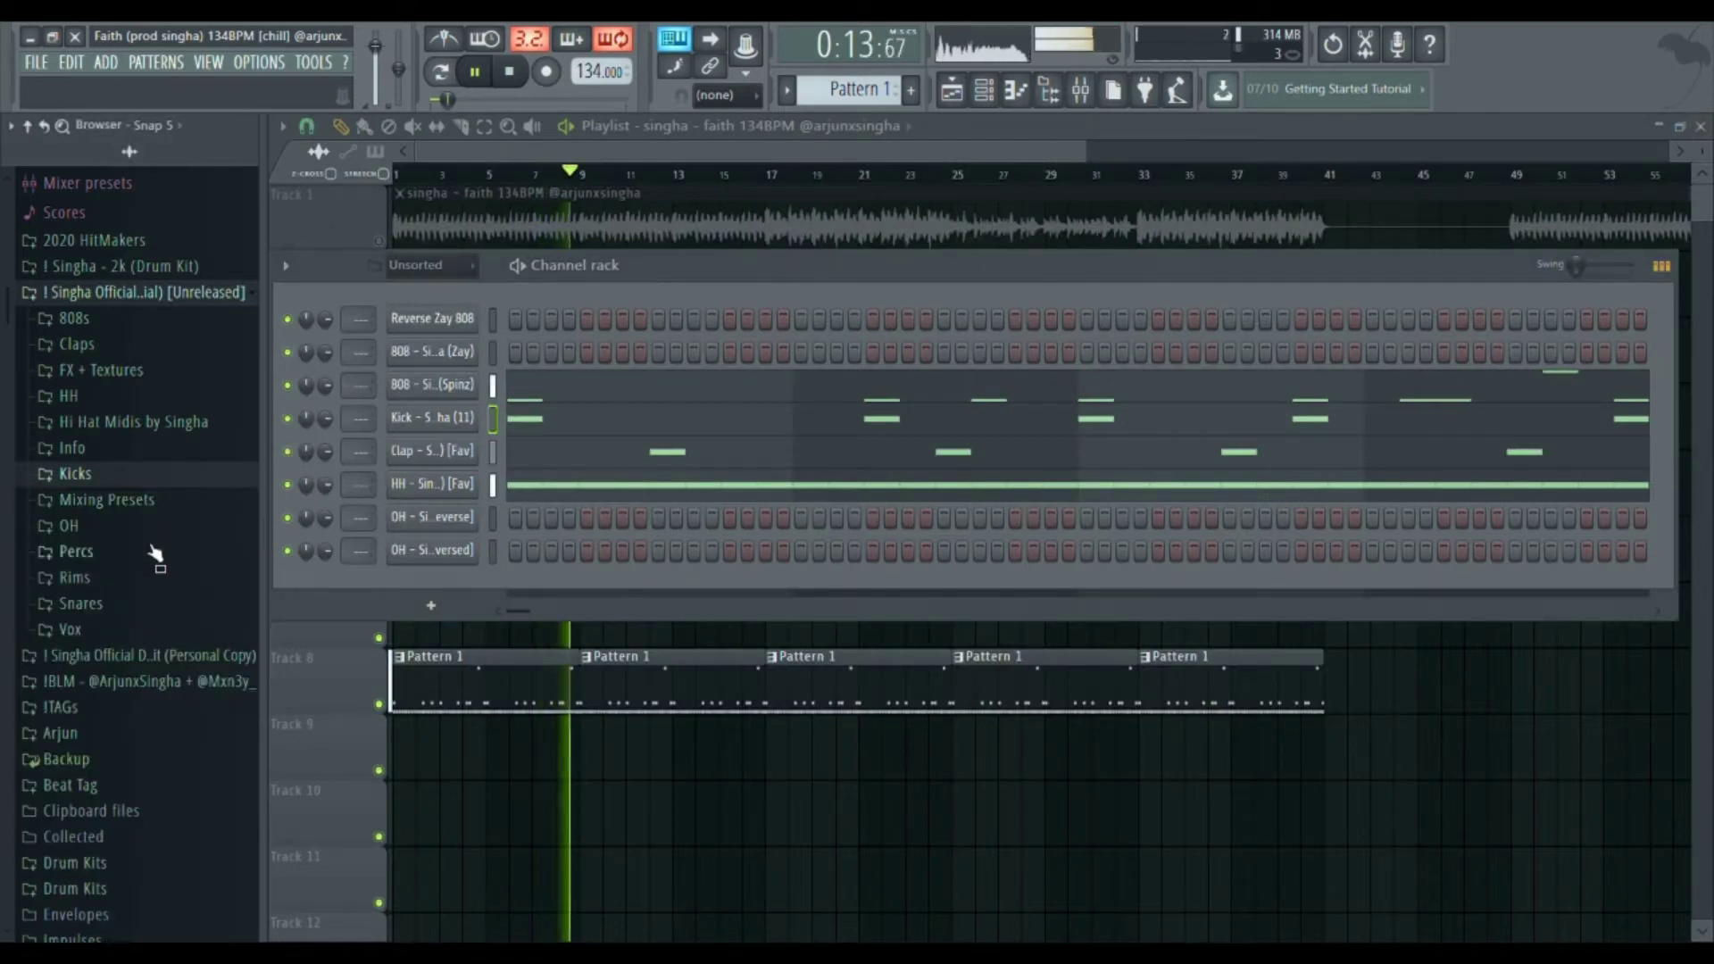
left_click(95, 532)
key("space")
left_click(129, 578)
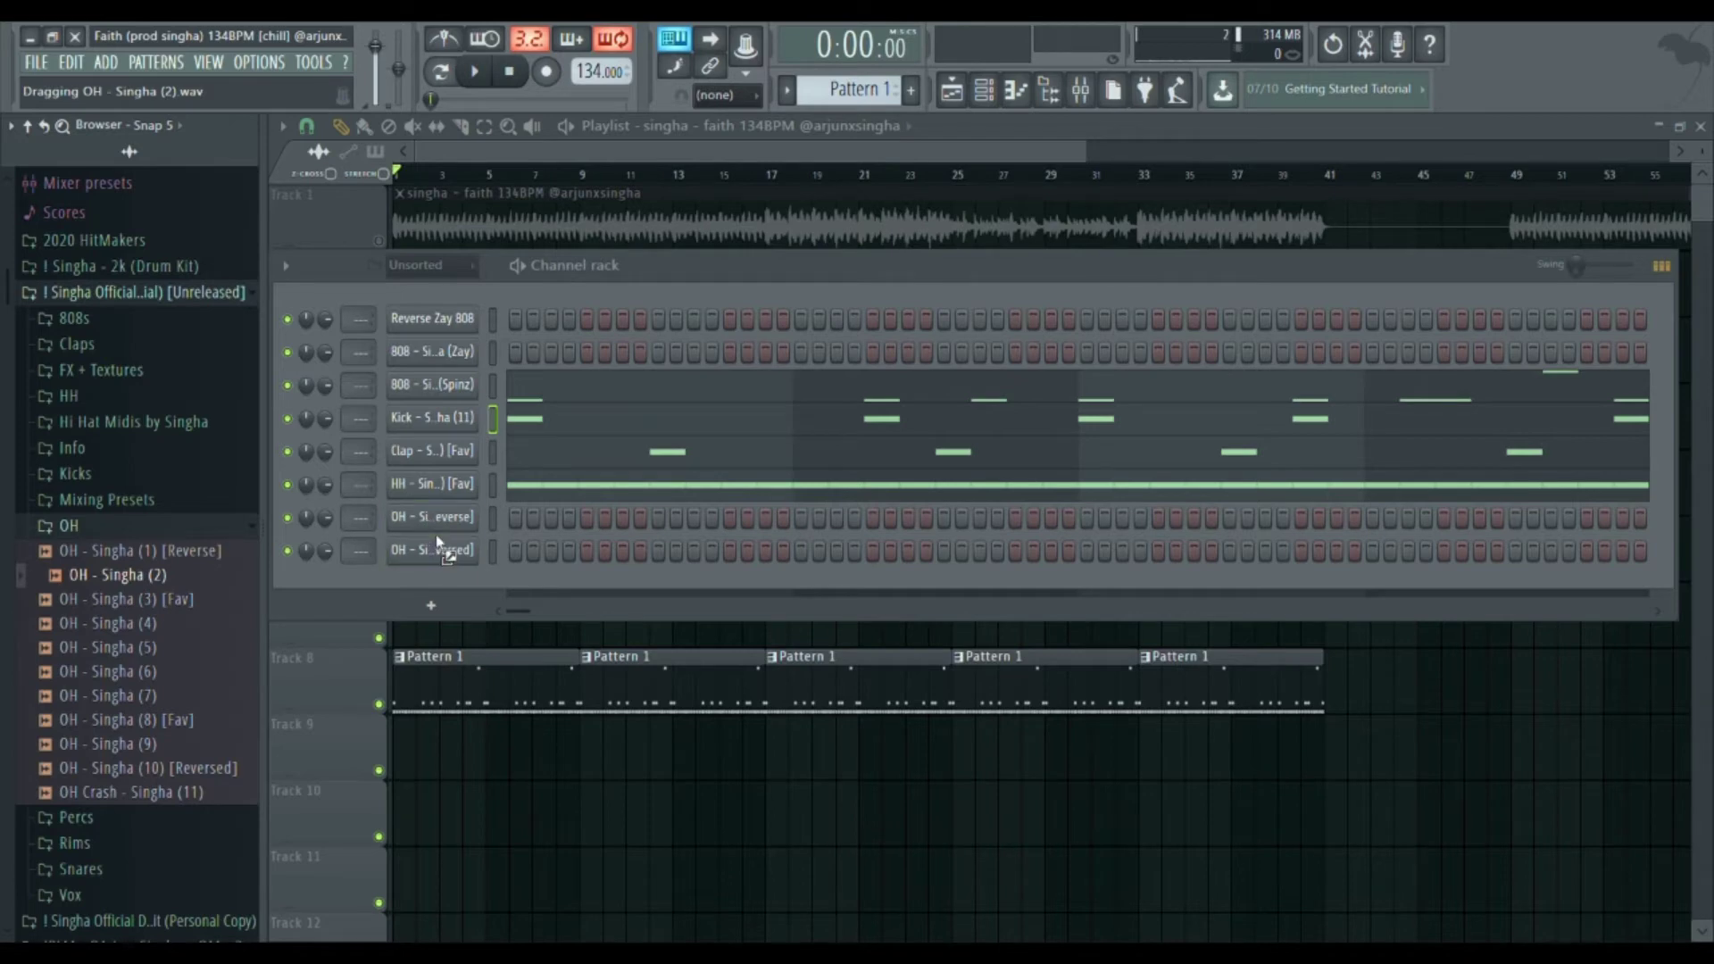
left_click_drag(436, 534, 436, 540)
- Place OH - Singha (2) hits at steps 5, 21, 37 and 53 during playback
key("space")
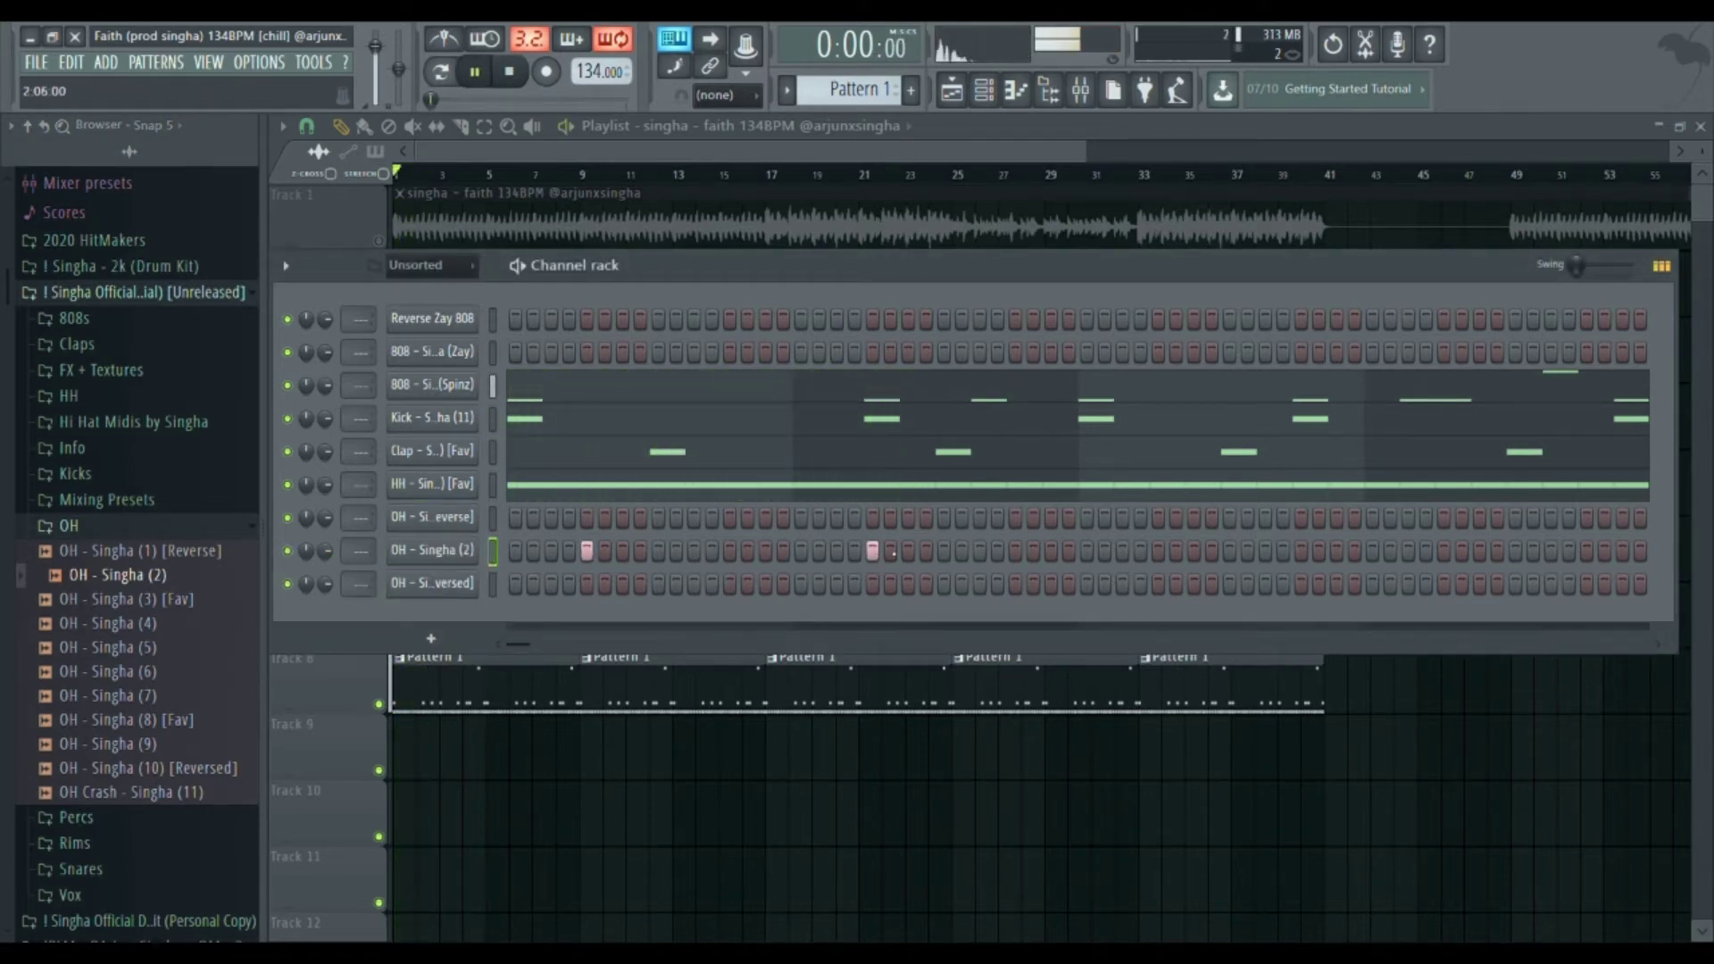
right_click(1158, 551)
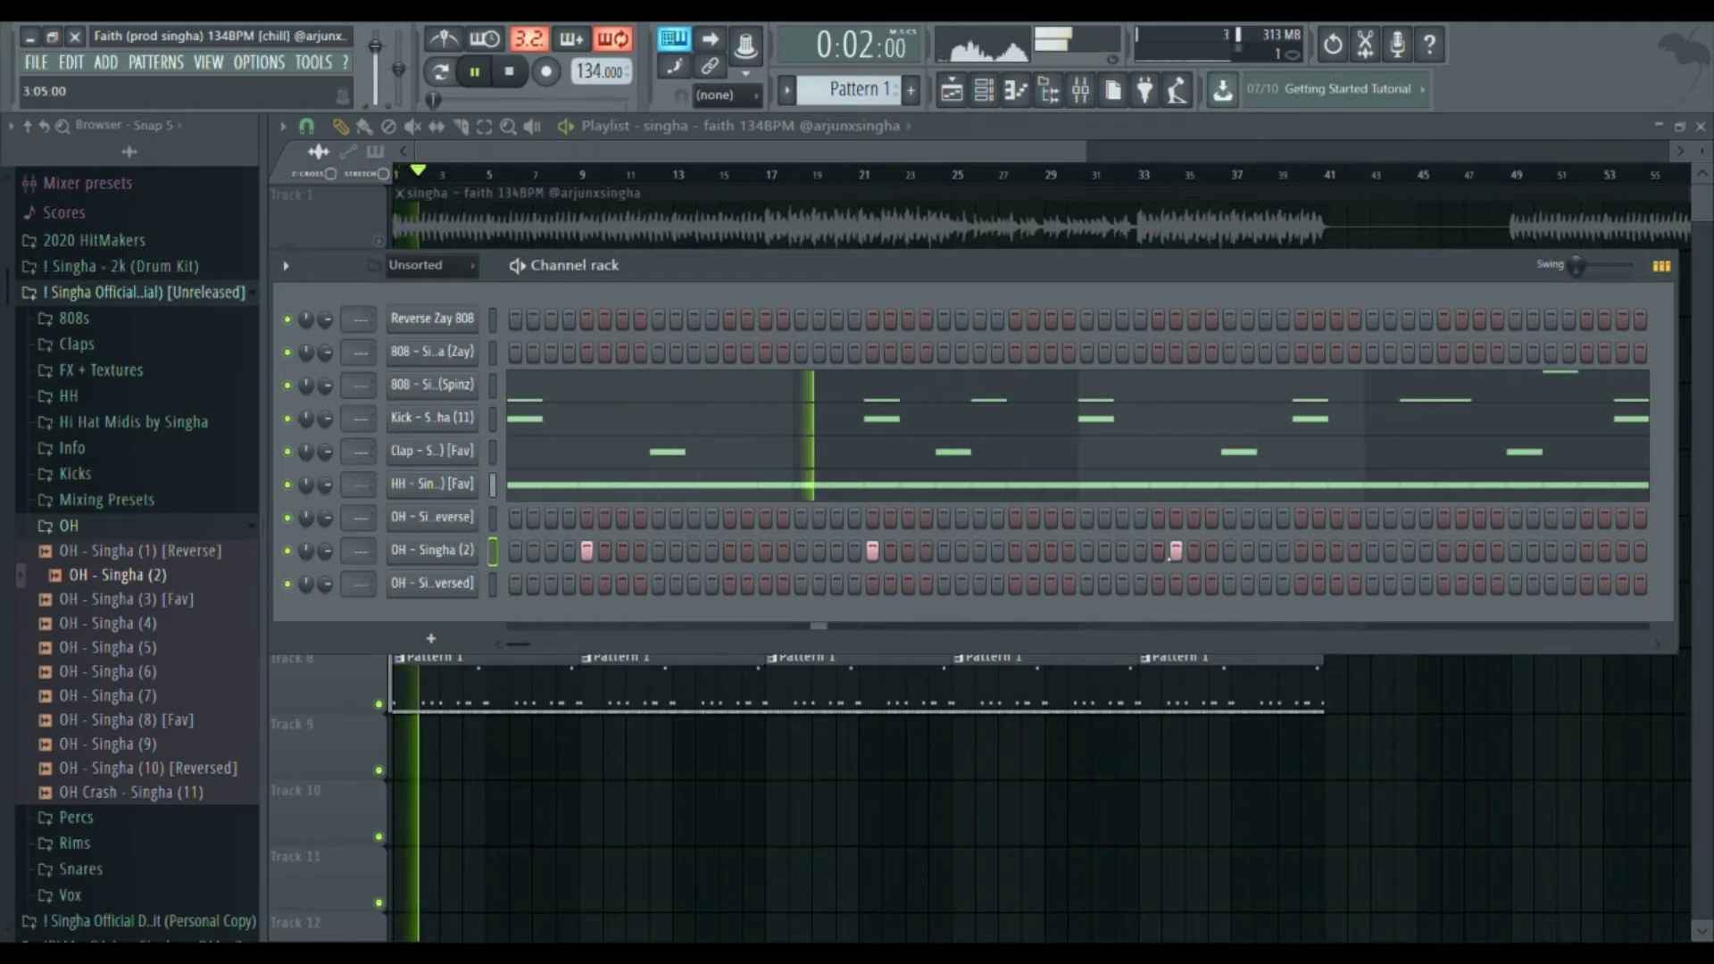
right_click(1176, 551)
left_click(1158, 551)
left_click(1444, 551)
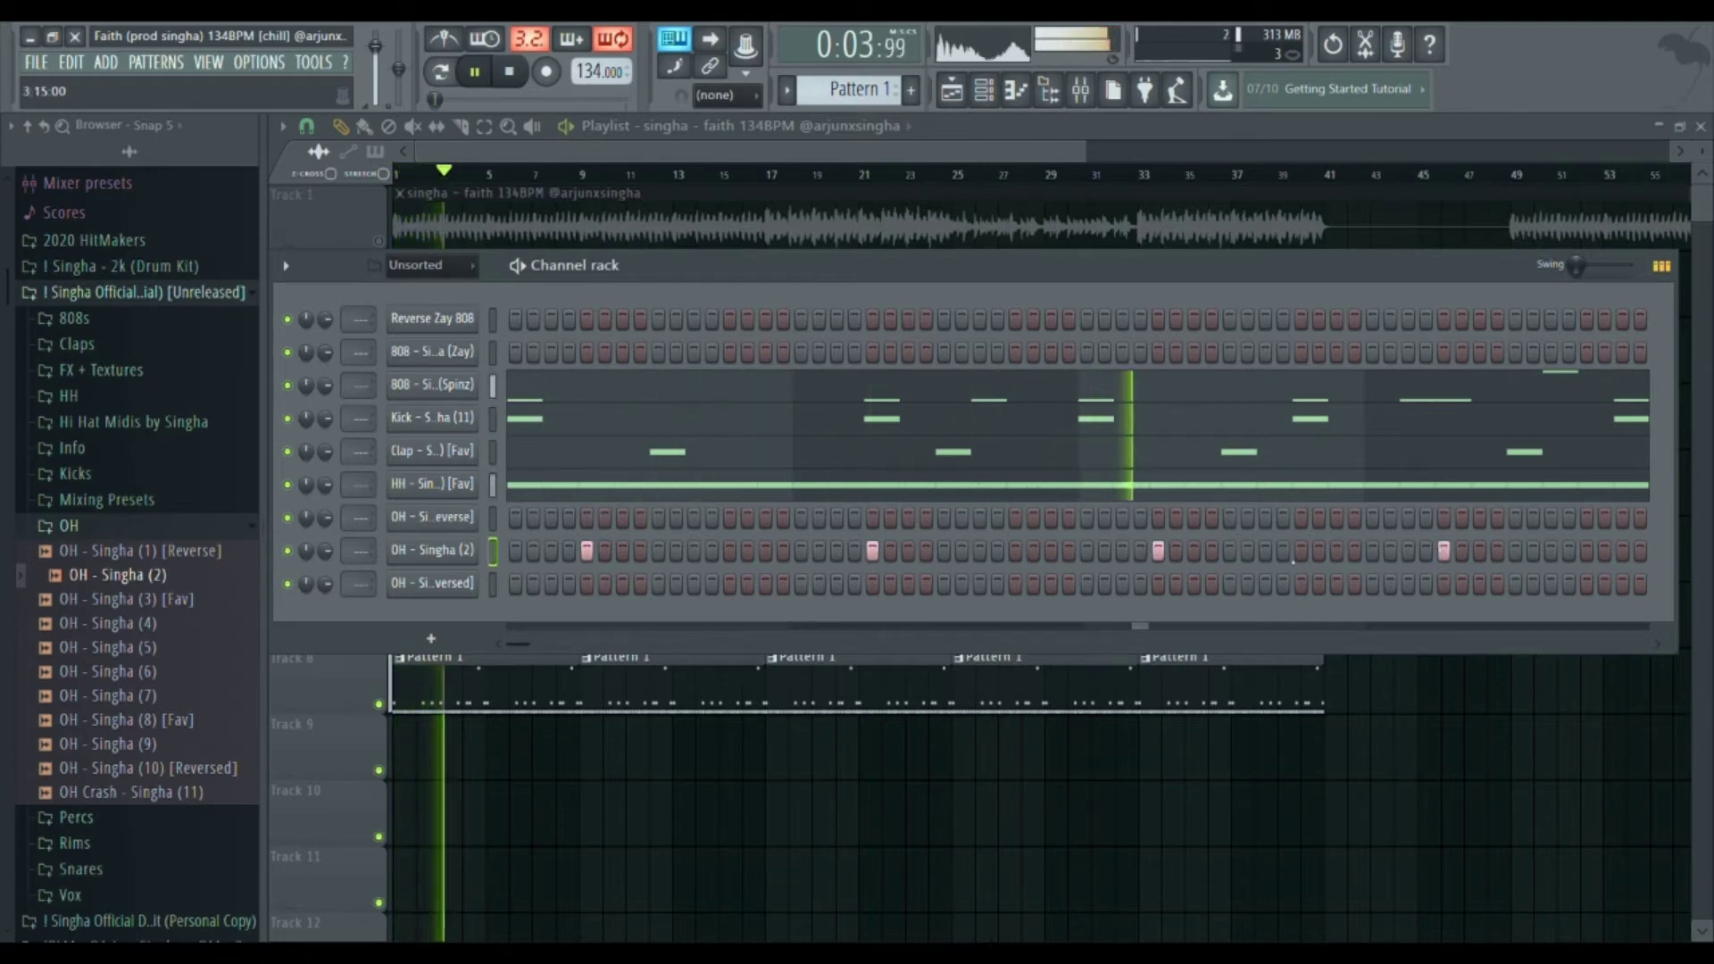
- Duplicate the OH - Singha (2) notes of bars 1 to 4 into bars 5 to 8 in its piano roll and close it
key("F7")
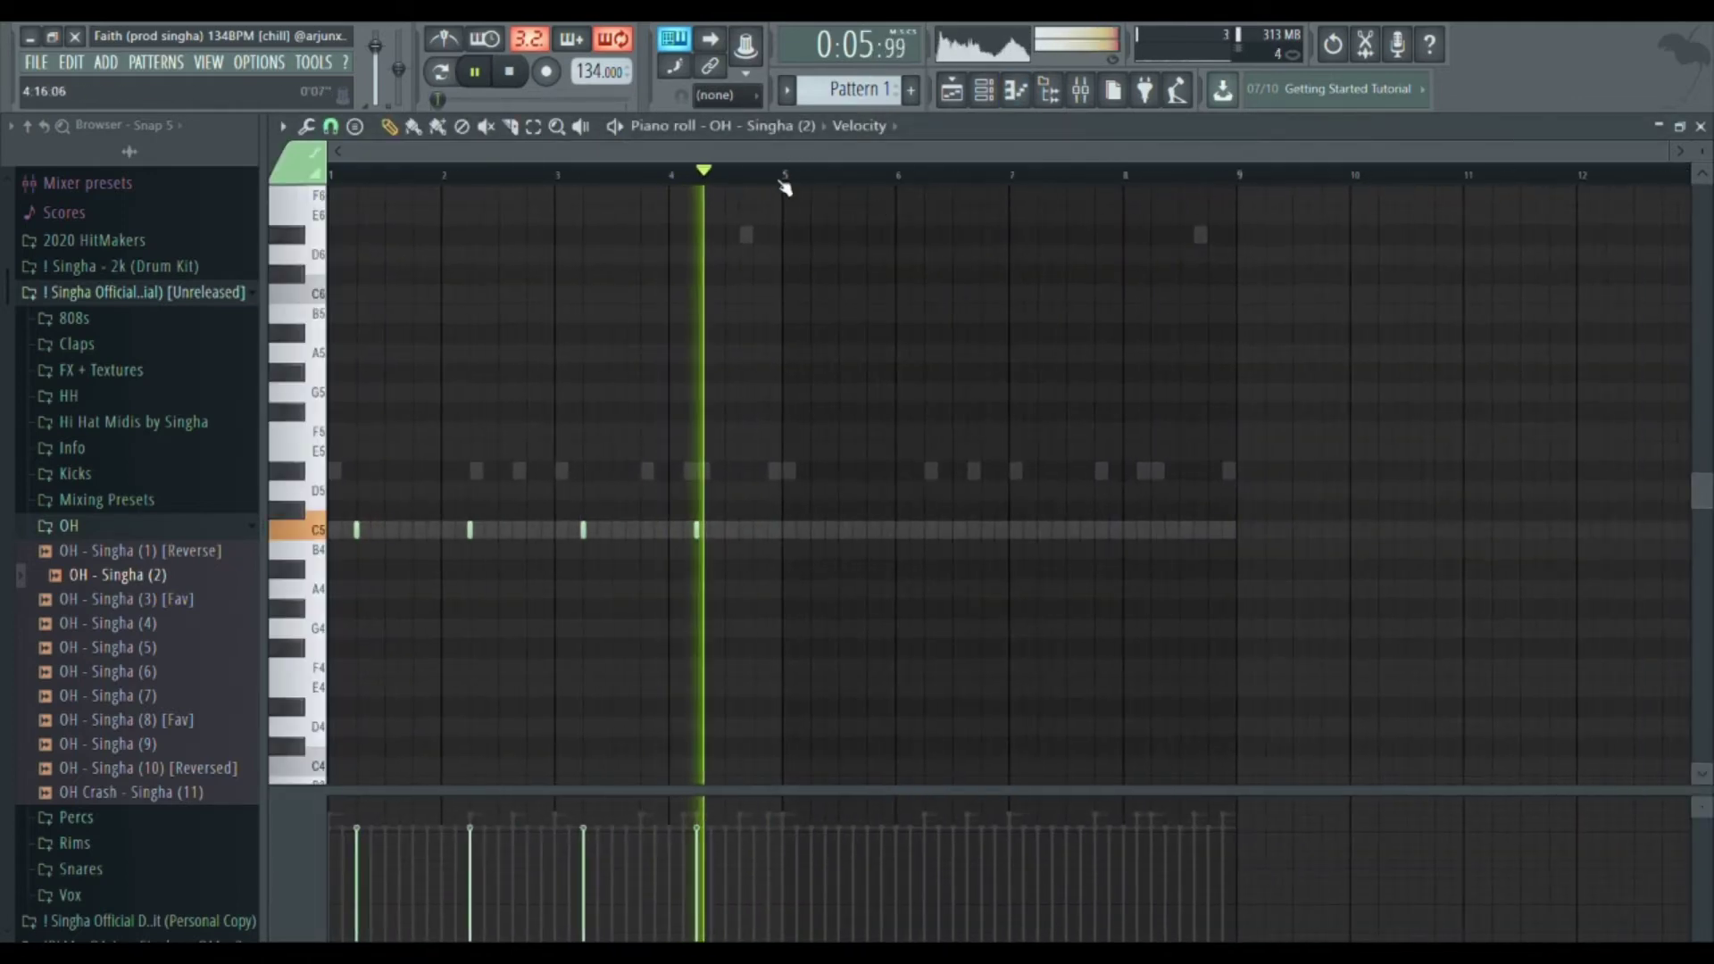
left_click_drag(784, 177, 331, 177)
key("ctrl+b")
left_click(1701, 128)
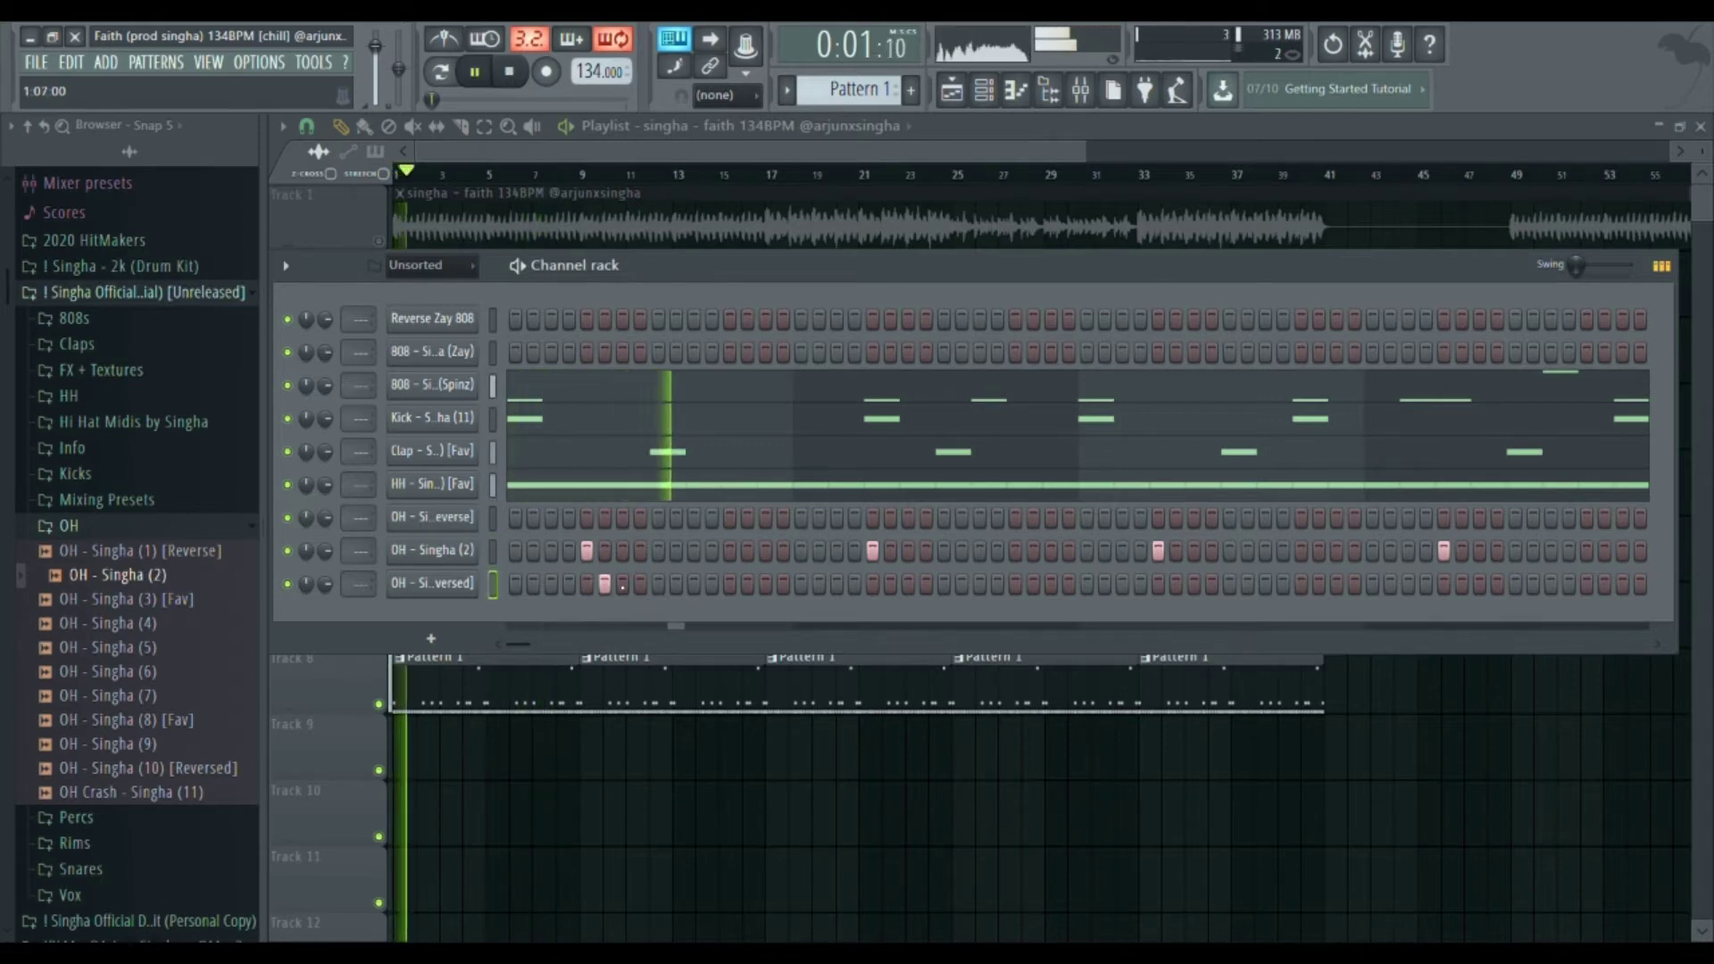
- Place hits at steps 6 and 38 on the reversed open-hat channel below OH - Singha (2)
left_click(1177, 585)
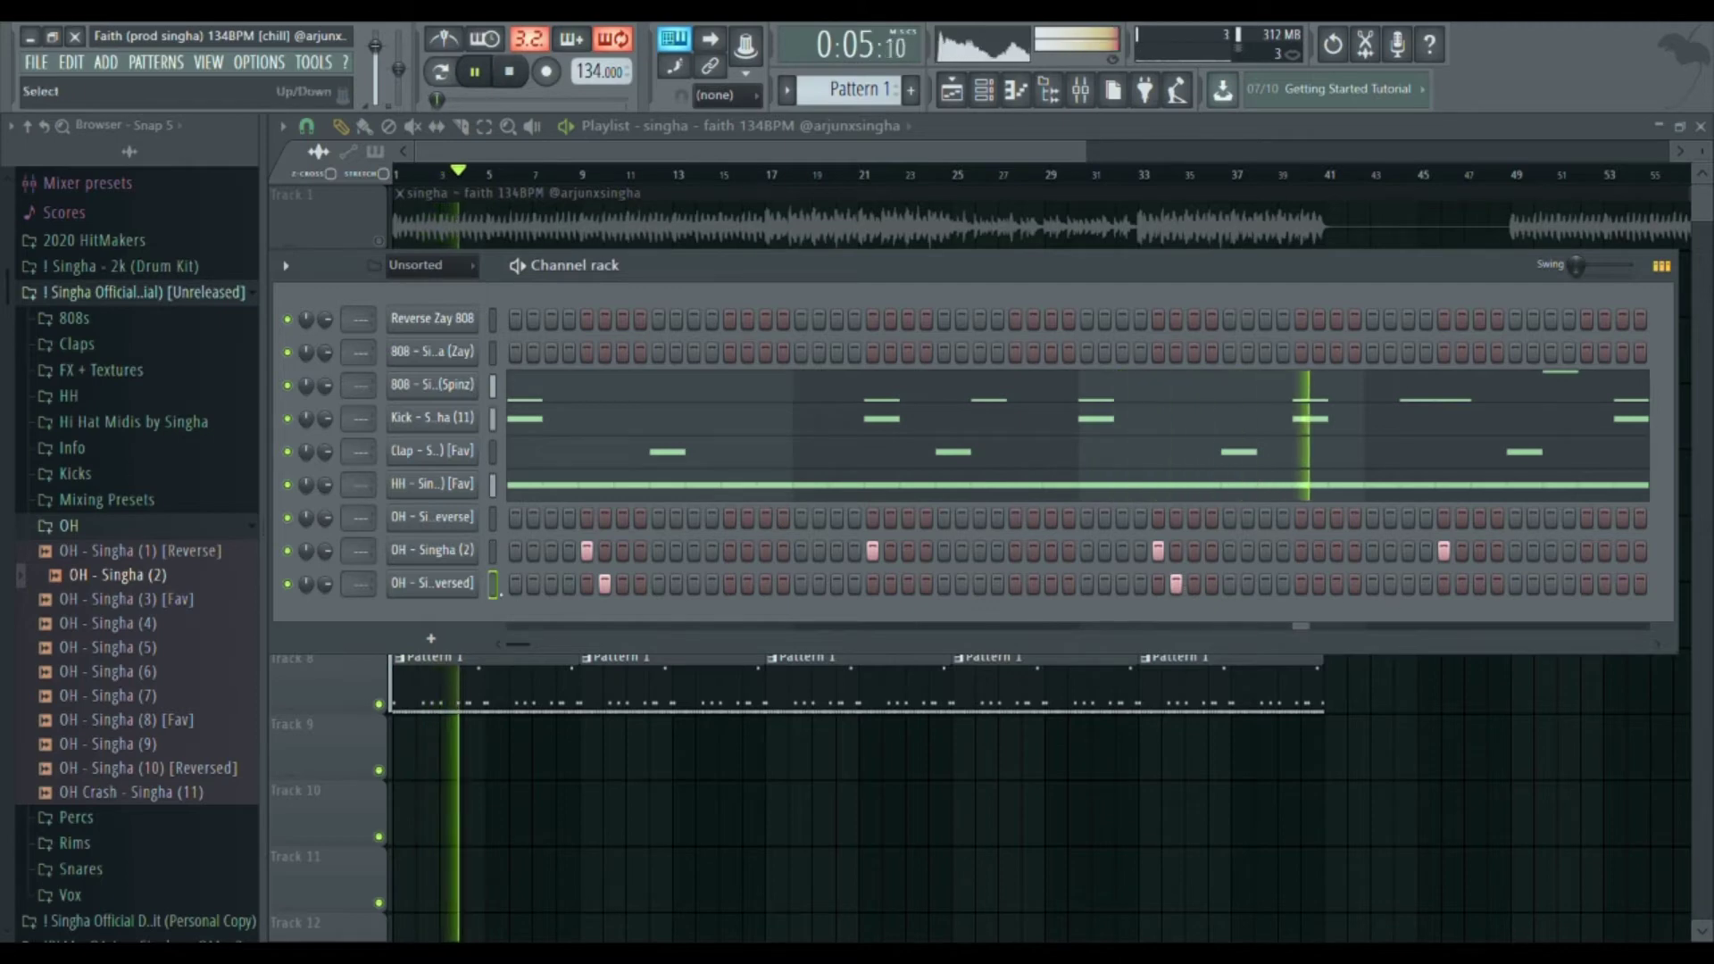
- Duplicate the OH - Singha (10) [Reversed] notes of bars 1 to 4 into bars 5 to 8 in its piano roll and close it
key("F7")
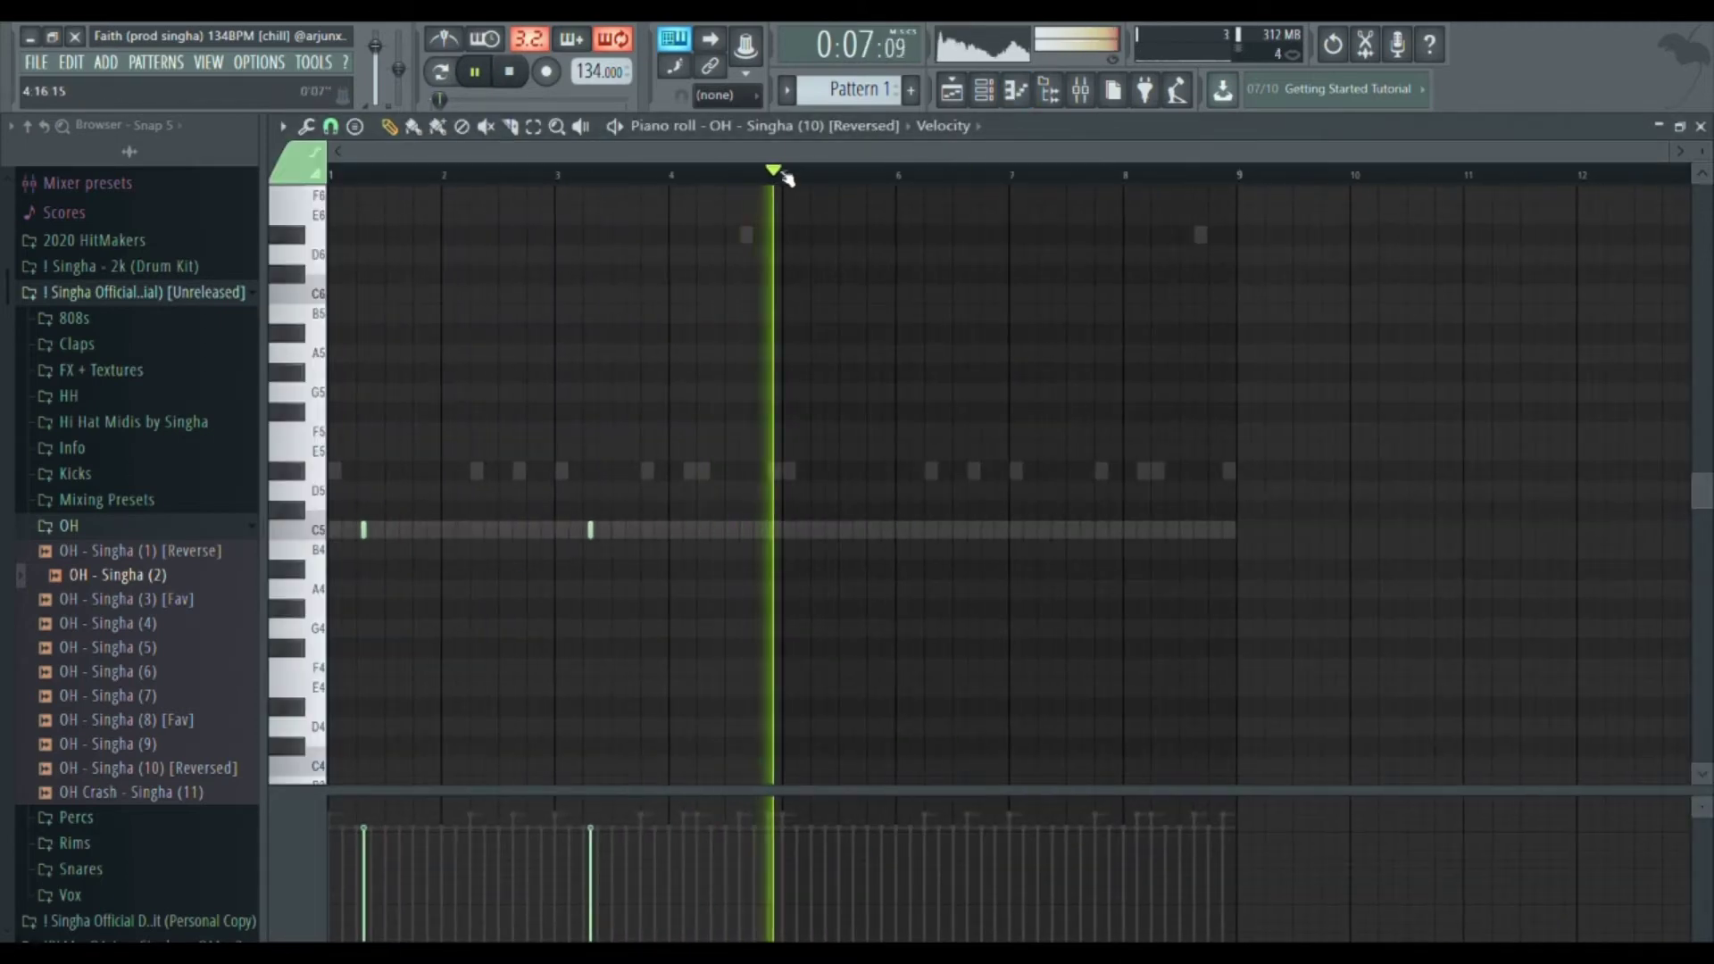
left_click_drag(784, 176, 331, 176)
key("ctrl+b")
key("F7")
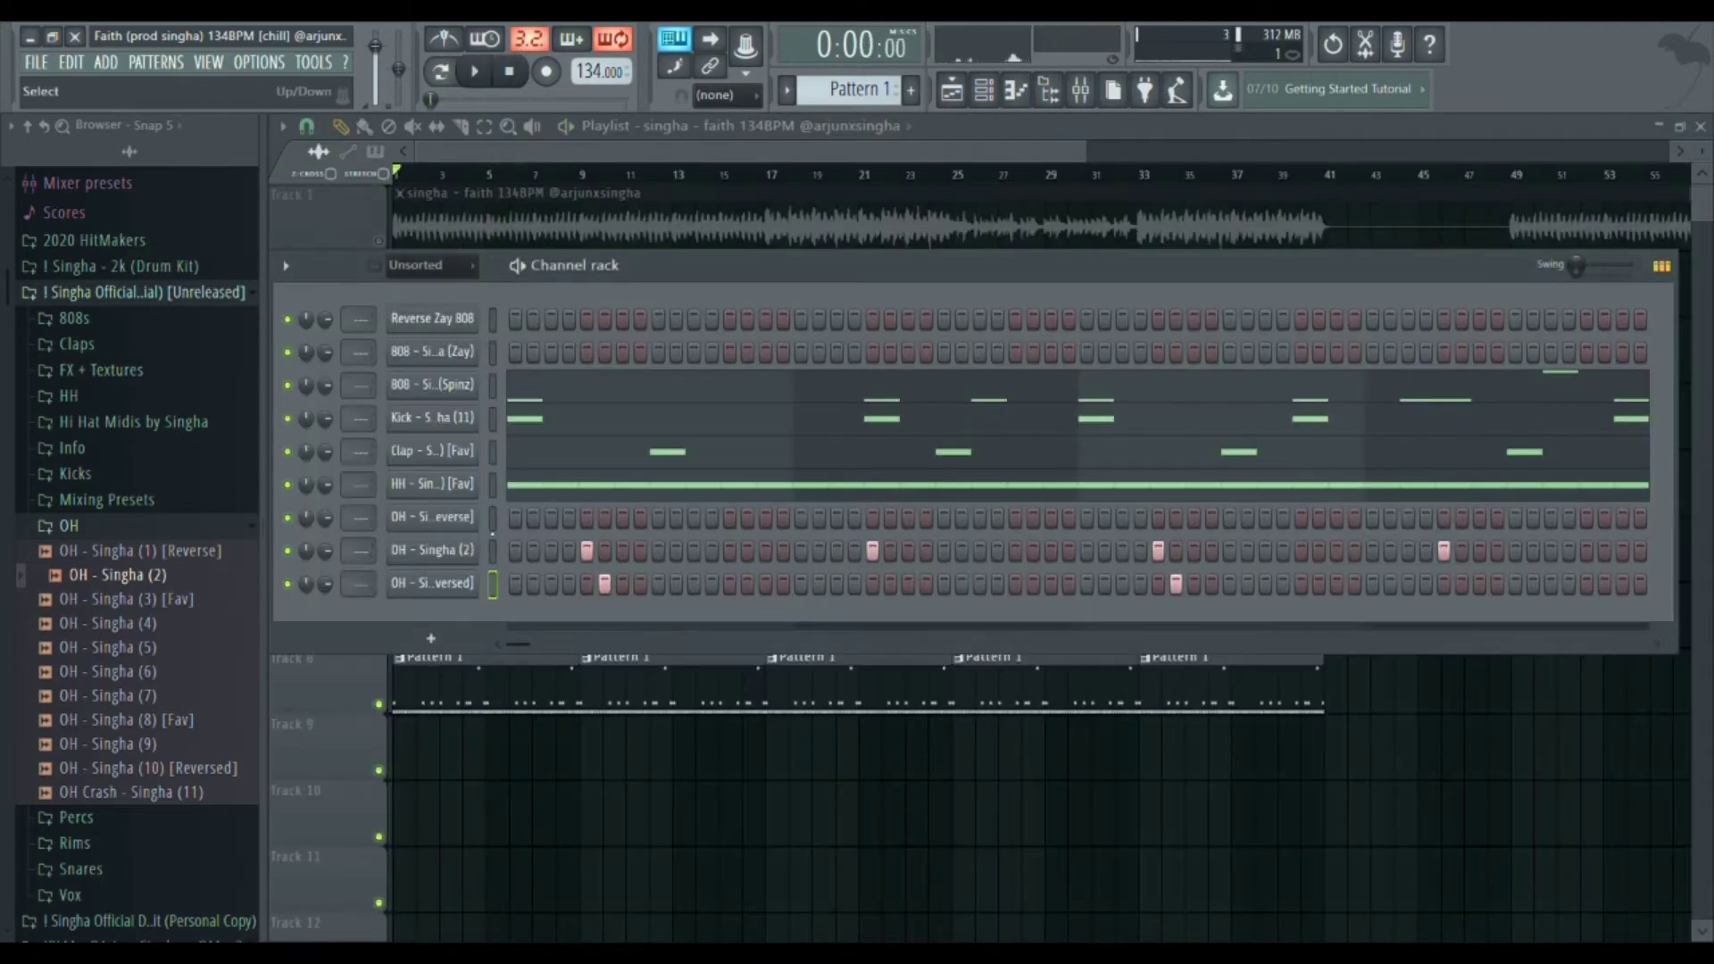
- Set the fade-out of the OH - Singha (1) [Reverse] sample to 36% in its channel settings and close them
left_click(403, 518)
left_click_drag(750, 596, 749, 571)
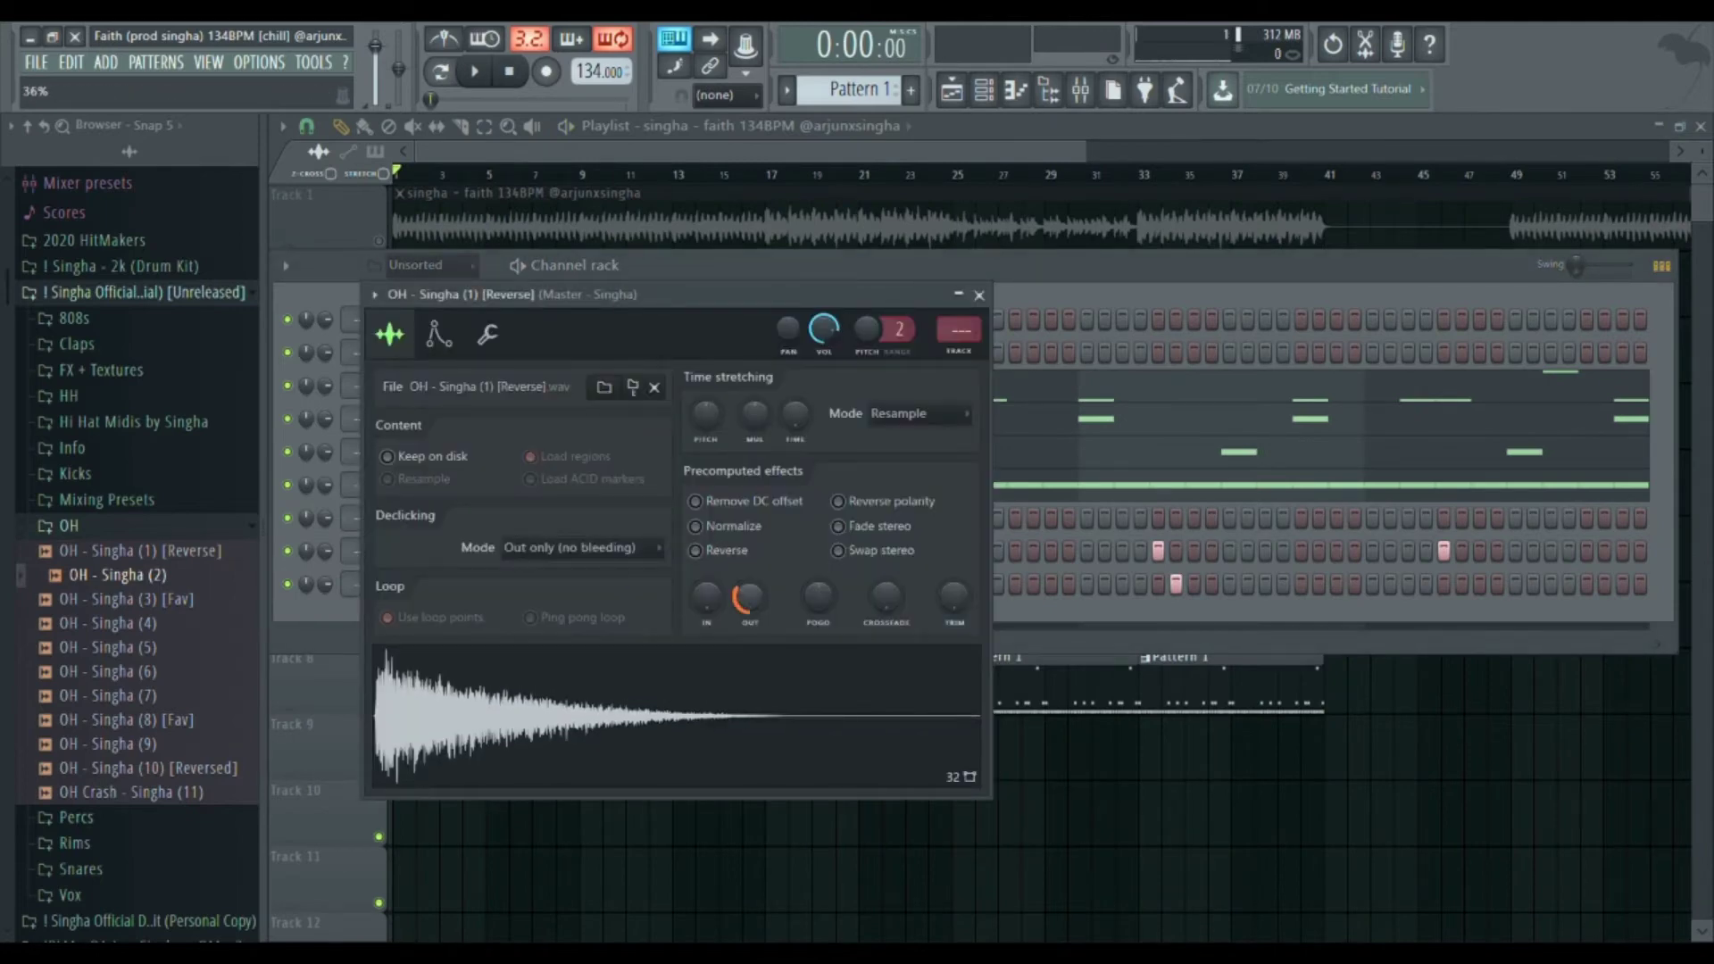
left_click(982, 295)
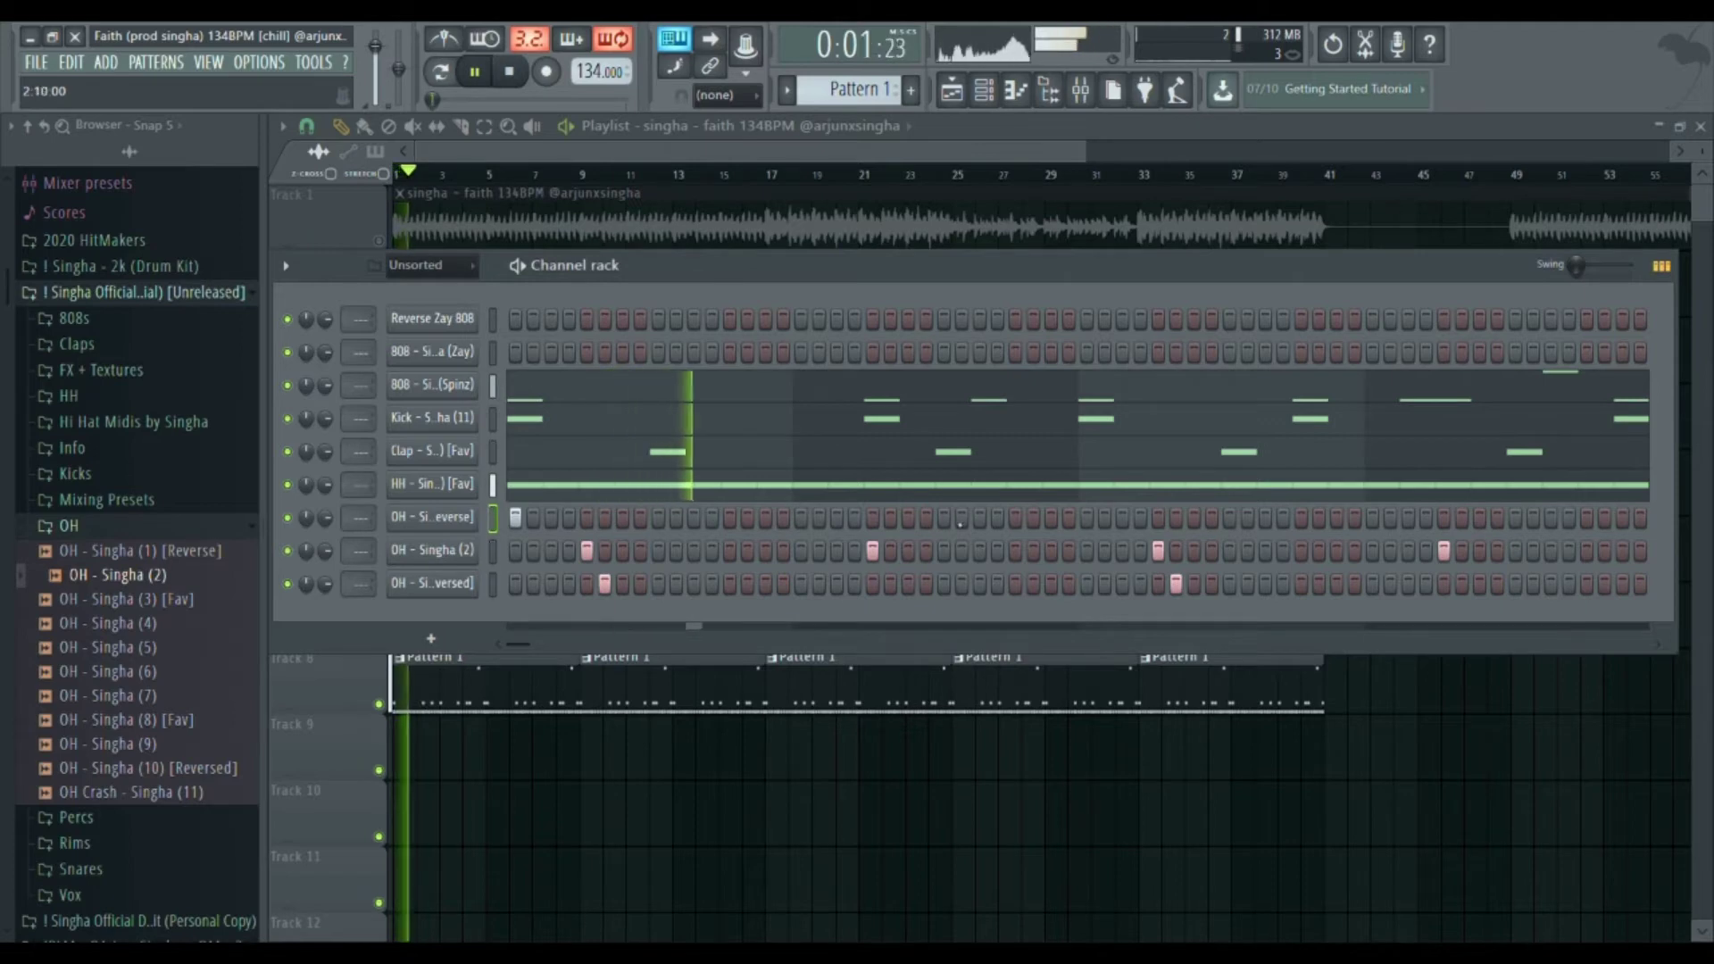
- Place OH - Singha (1) [Reverse] hits at steps 1, 29 and 33 during playback
left_click(1015, 519)
left_click(1105, 519)
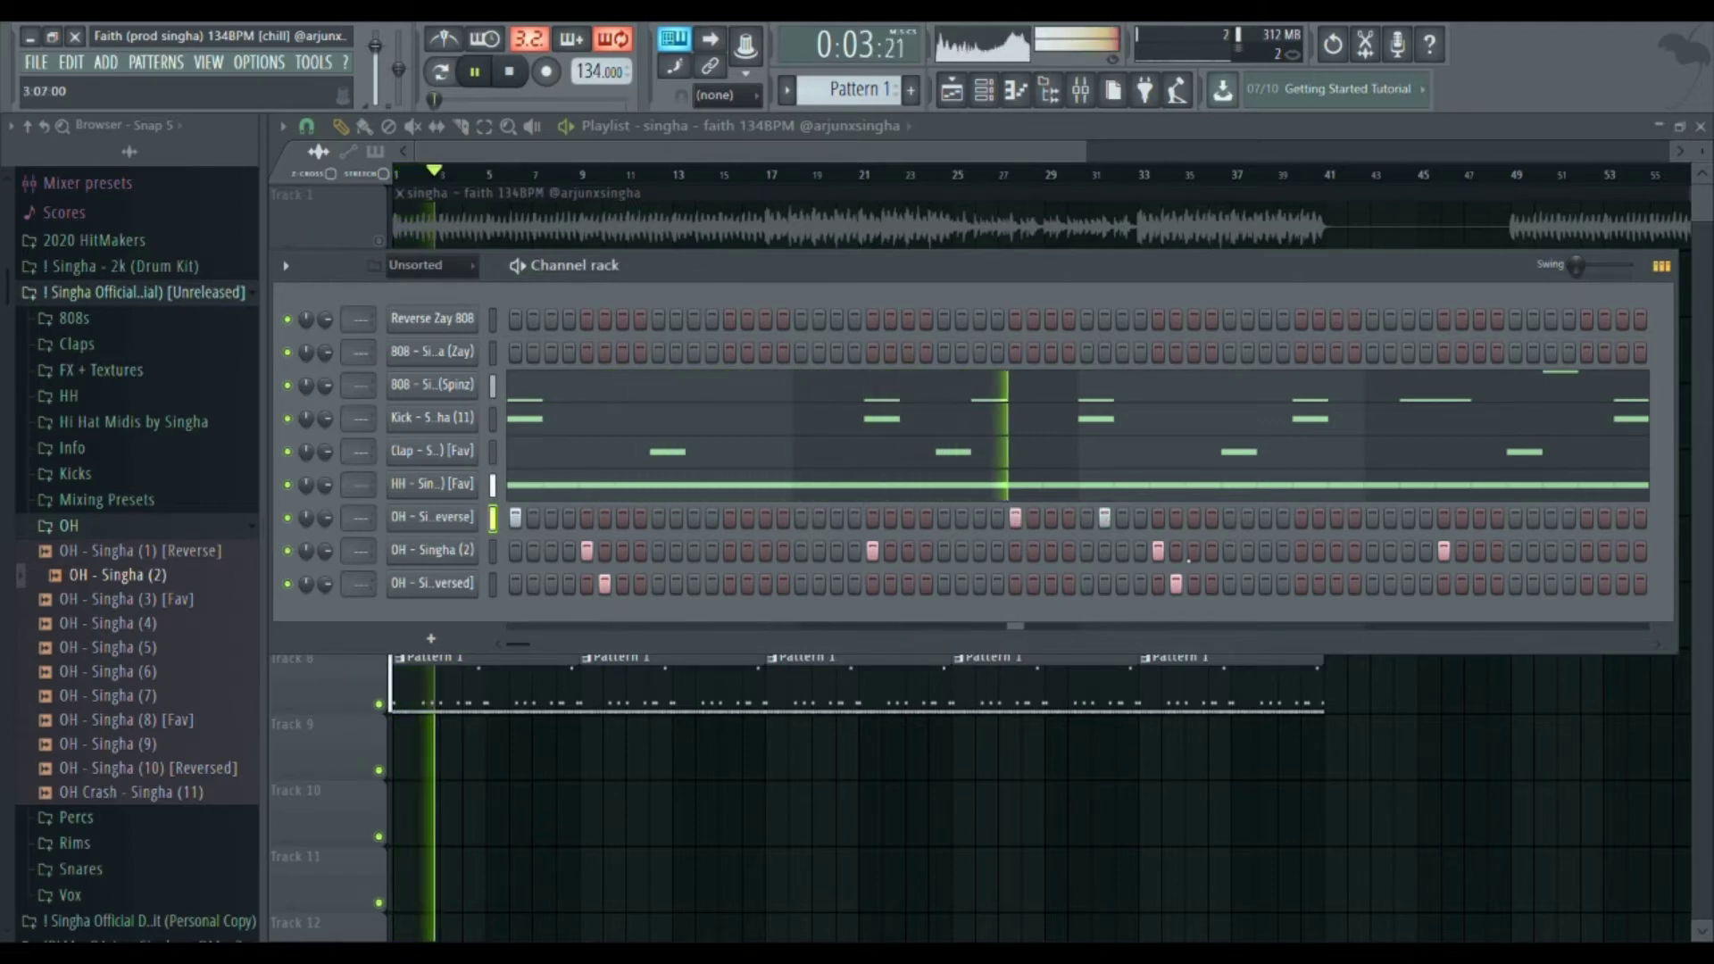
left_click(1069, 520)
right_click(1069, 520)
left_click(1086, 519)
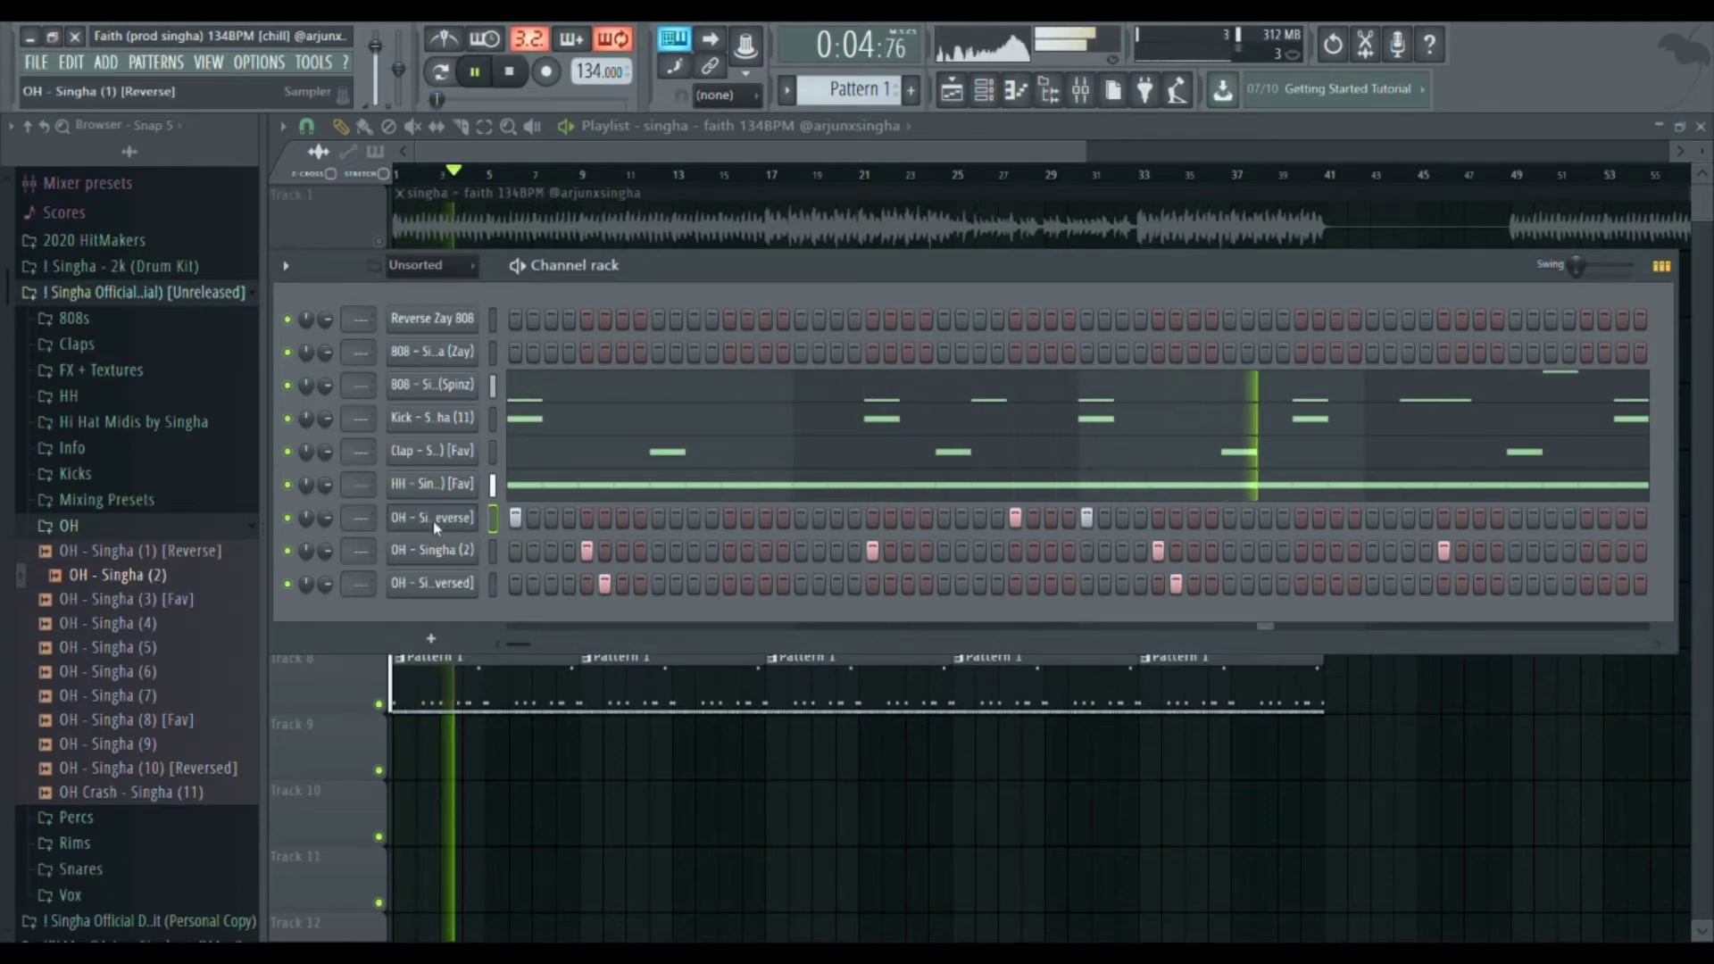
- Duplicate the OH - Singha (1) [Reverse] notes of bars 1 to 4 into bars 5 to 8 and delete the hits in bars 2 and 6
key("F7")
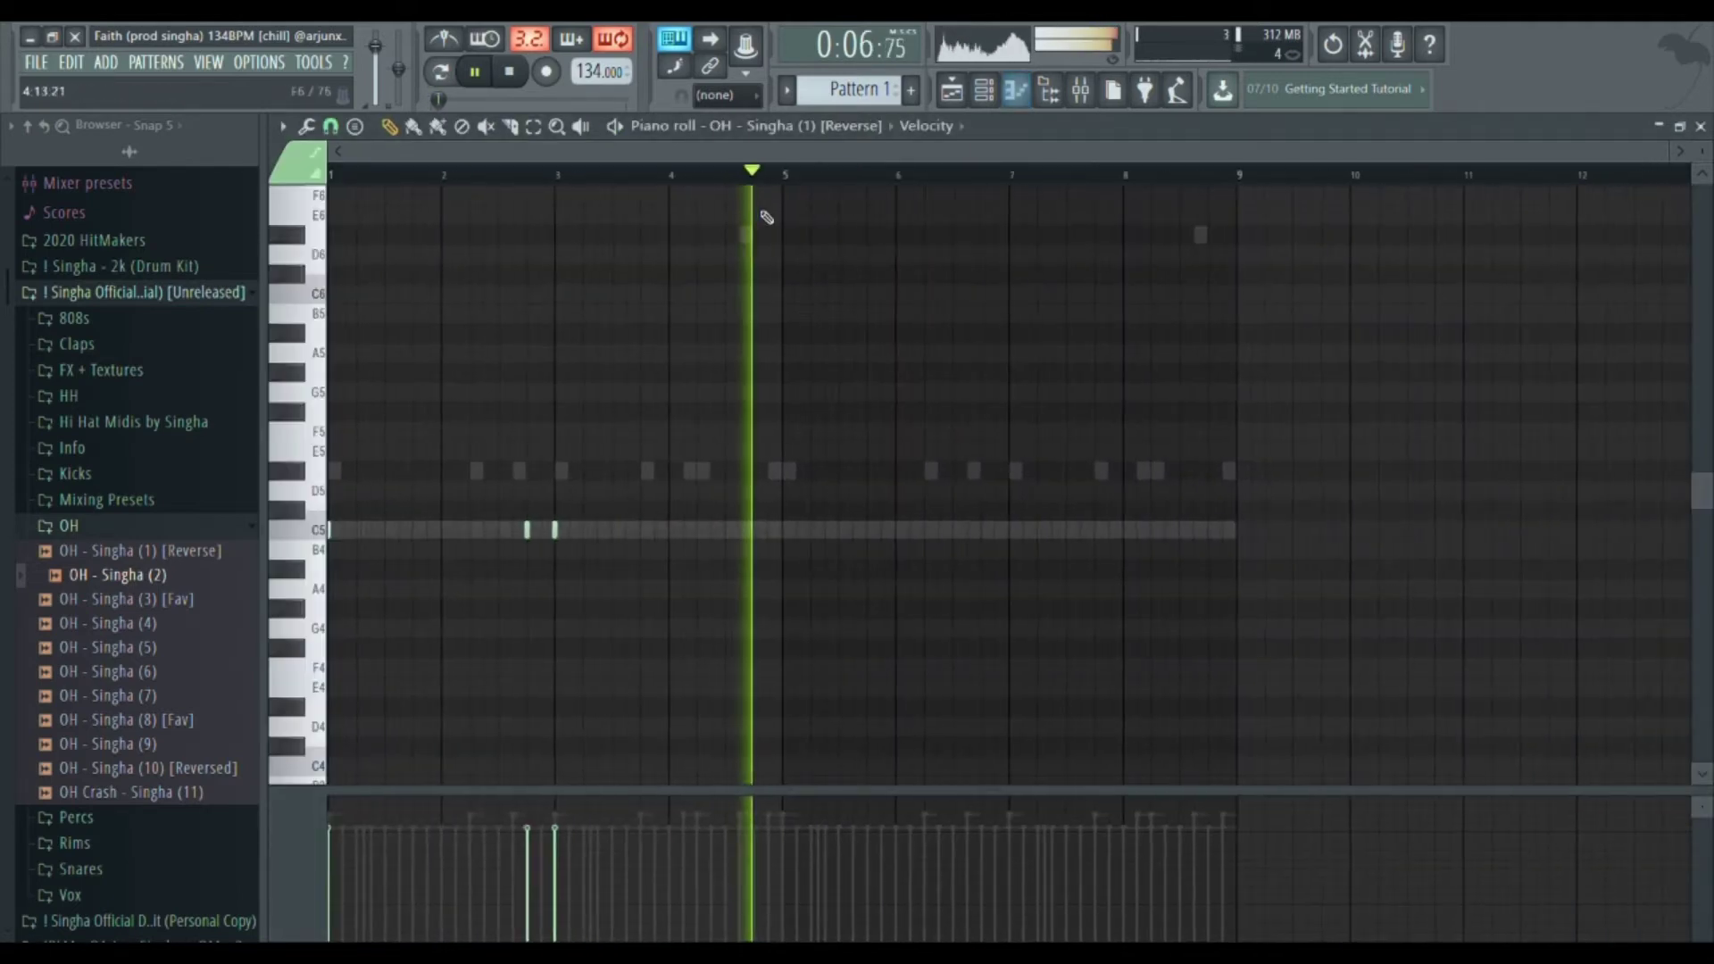
key("ctrl+b")
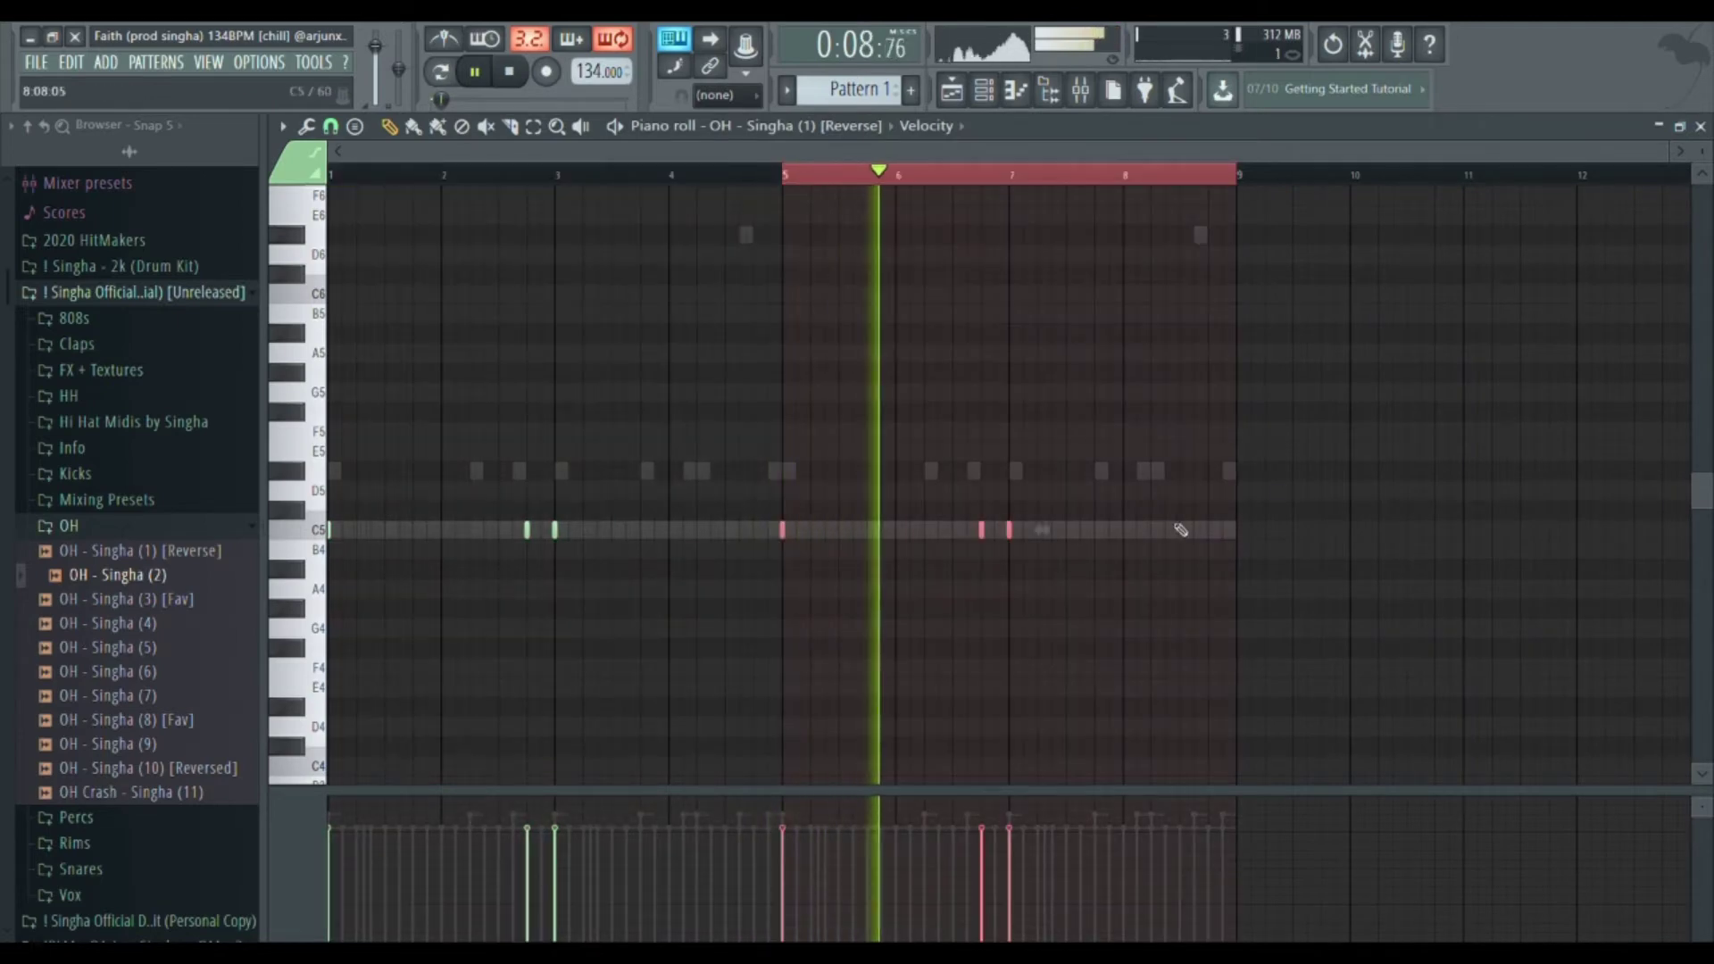
right_click(981, 529)
right_click(527, 529)
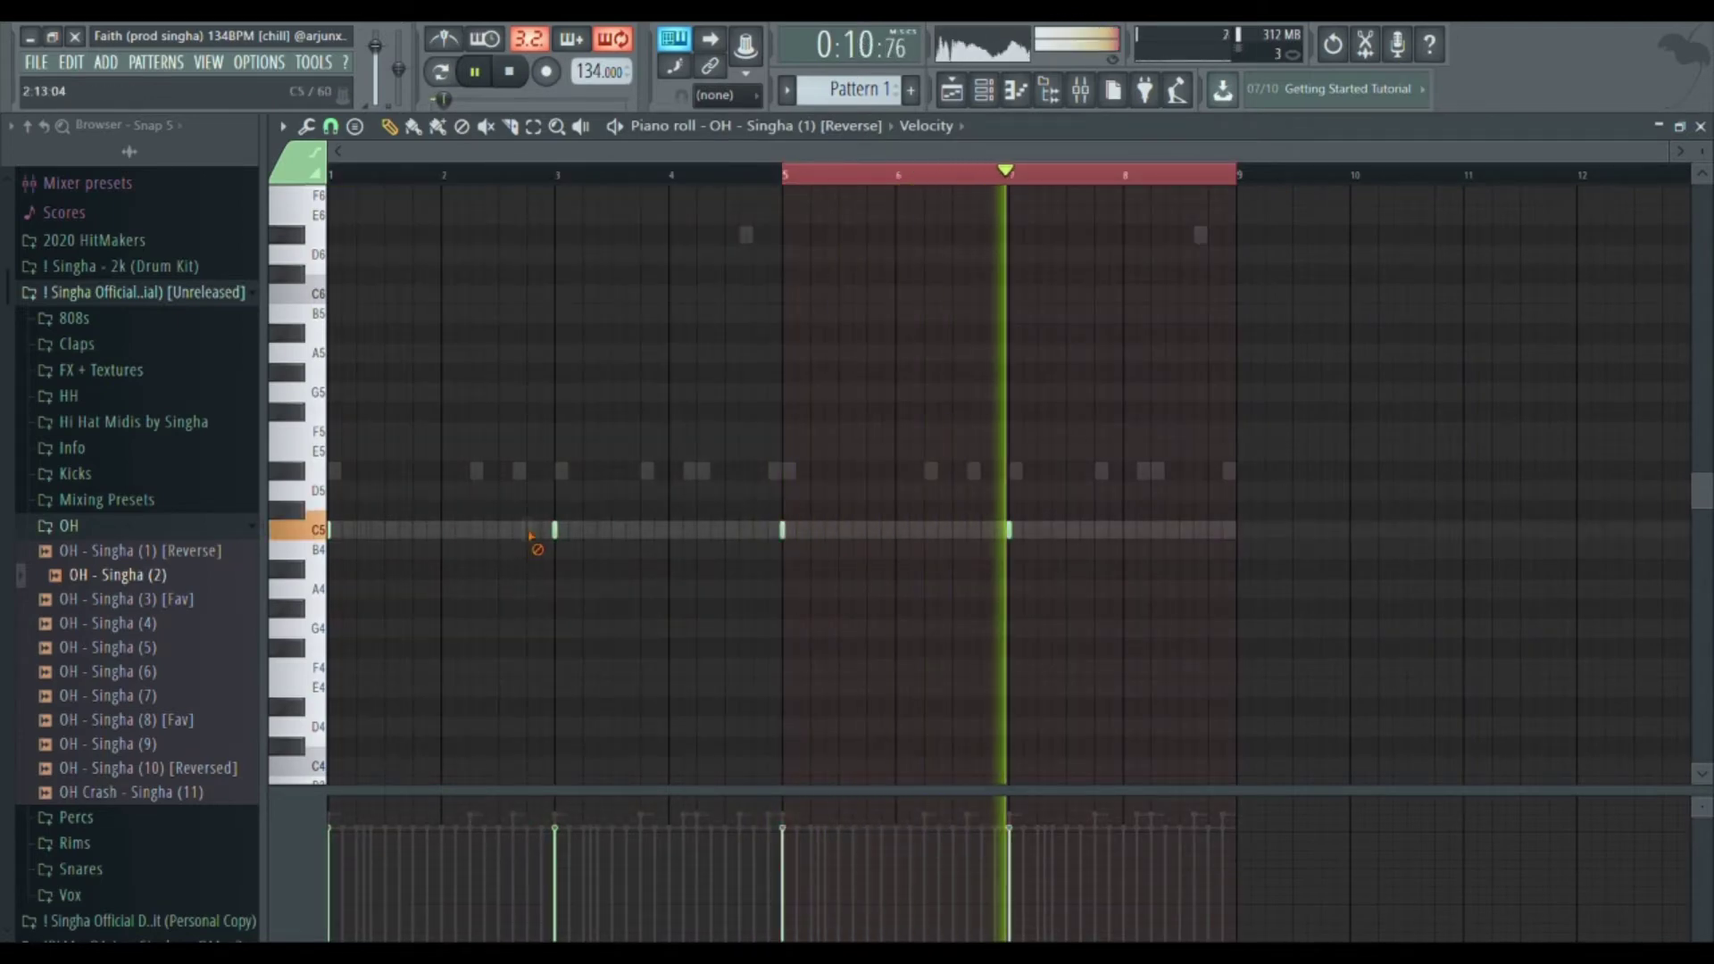
right_click(967, 178)
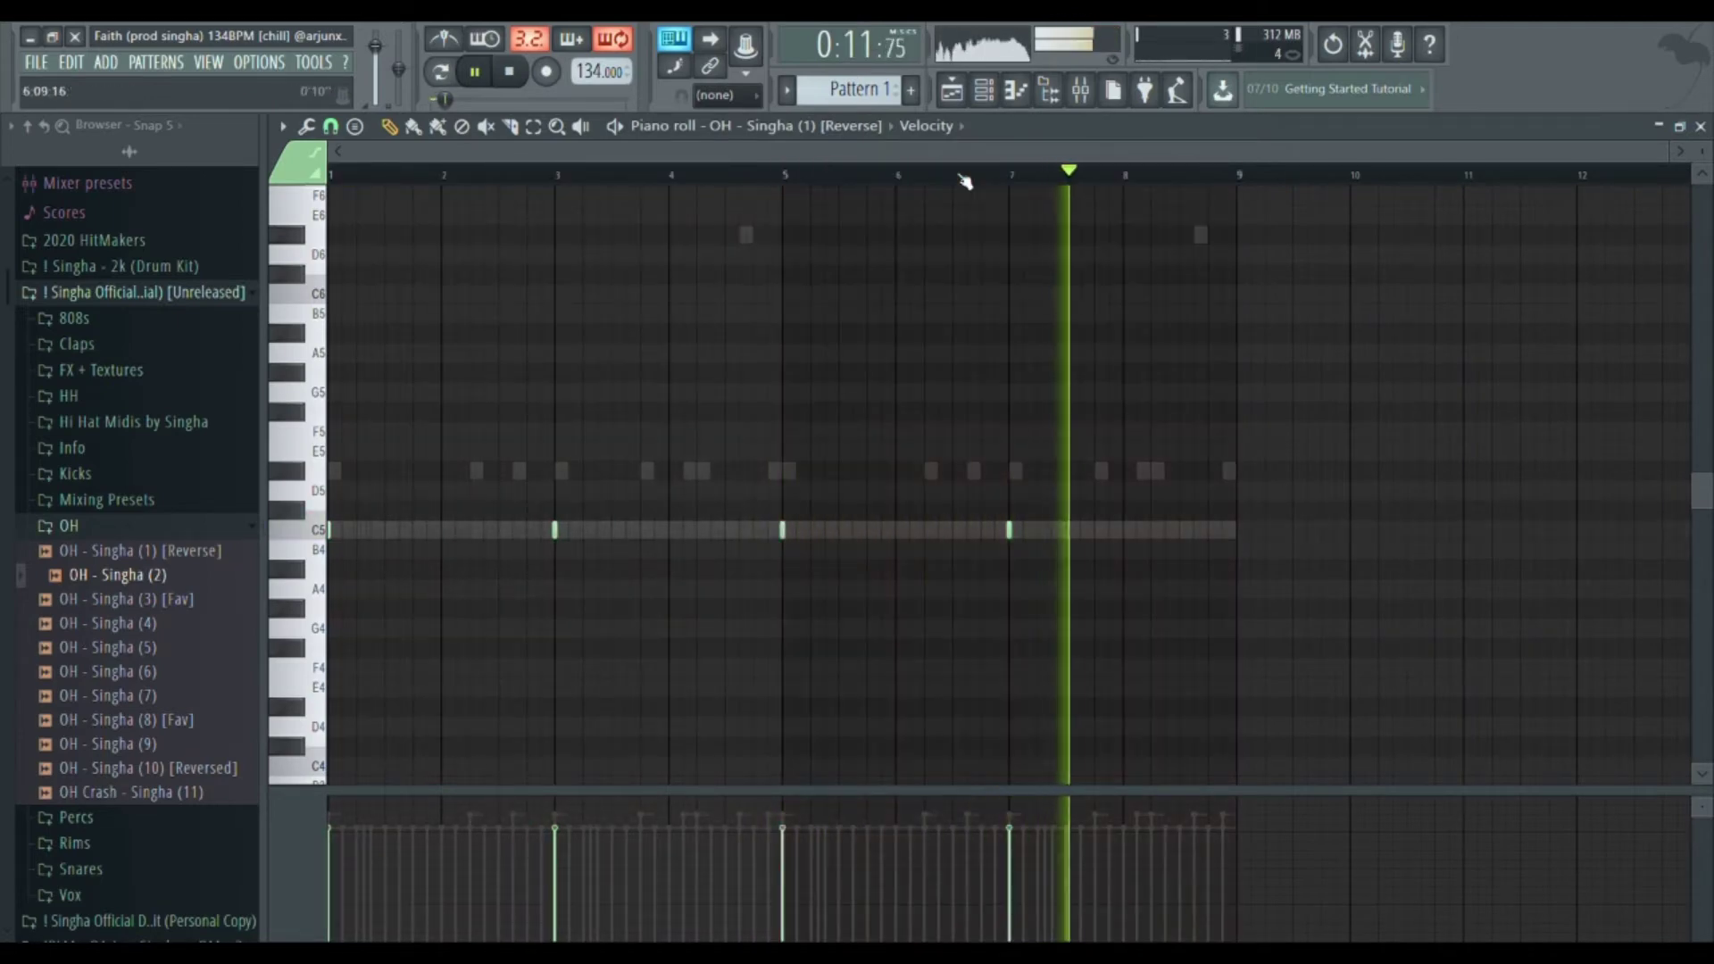
left_click(1702, 126)
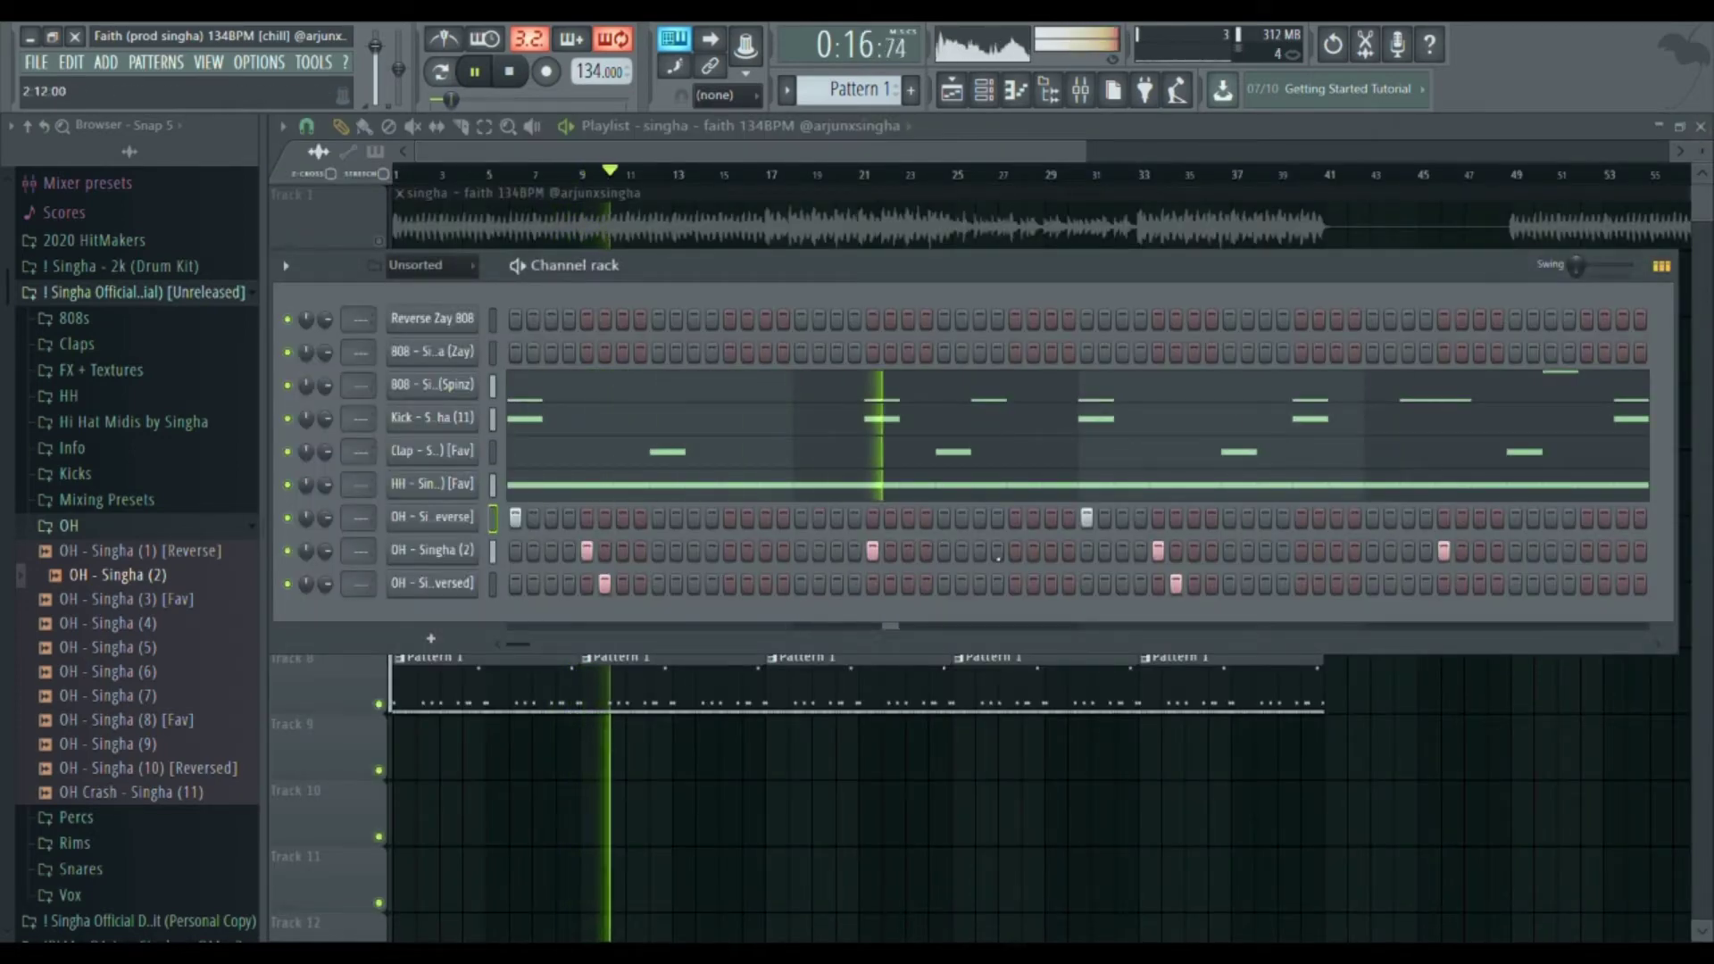
- Add OH - Singha (2) hits at steps 27 and 59 and stop playback
left_click(980, 551)
key("space")
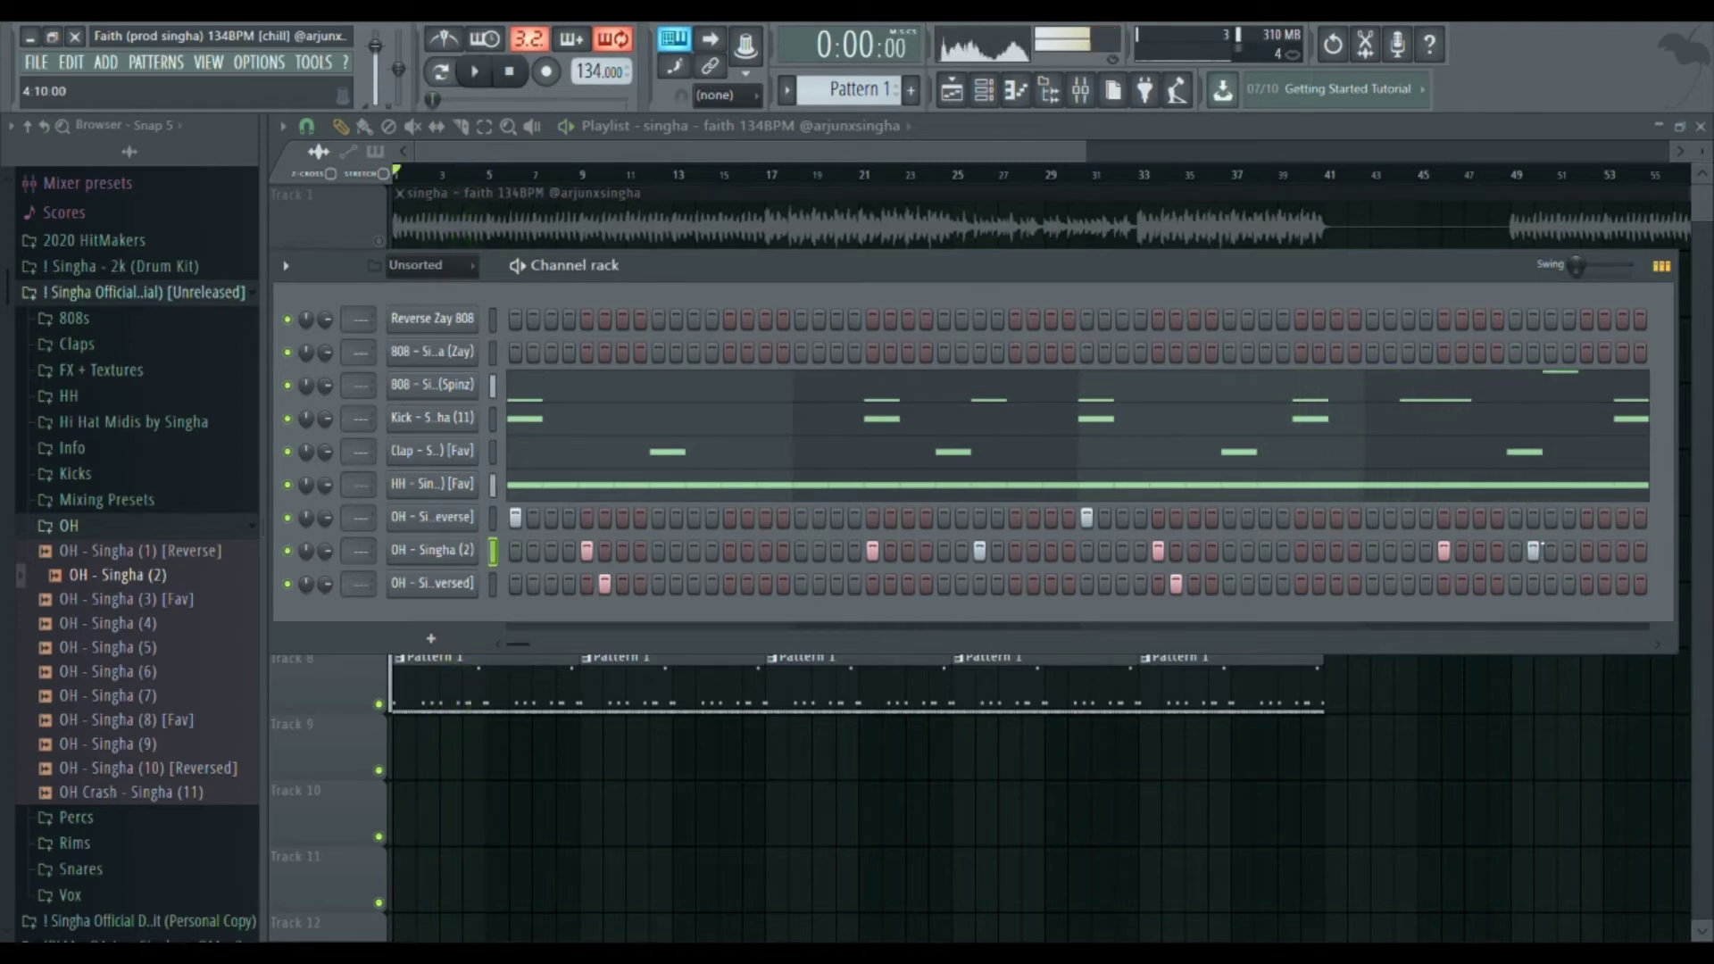
- Collapse the OH folder and insert Snare - Singha (1) from the Snares folder as a channel below the reversed open hat
left_click(114, 529)
left_click(121, 605)
left_click_drag(116, 628, 625, 617)
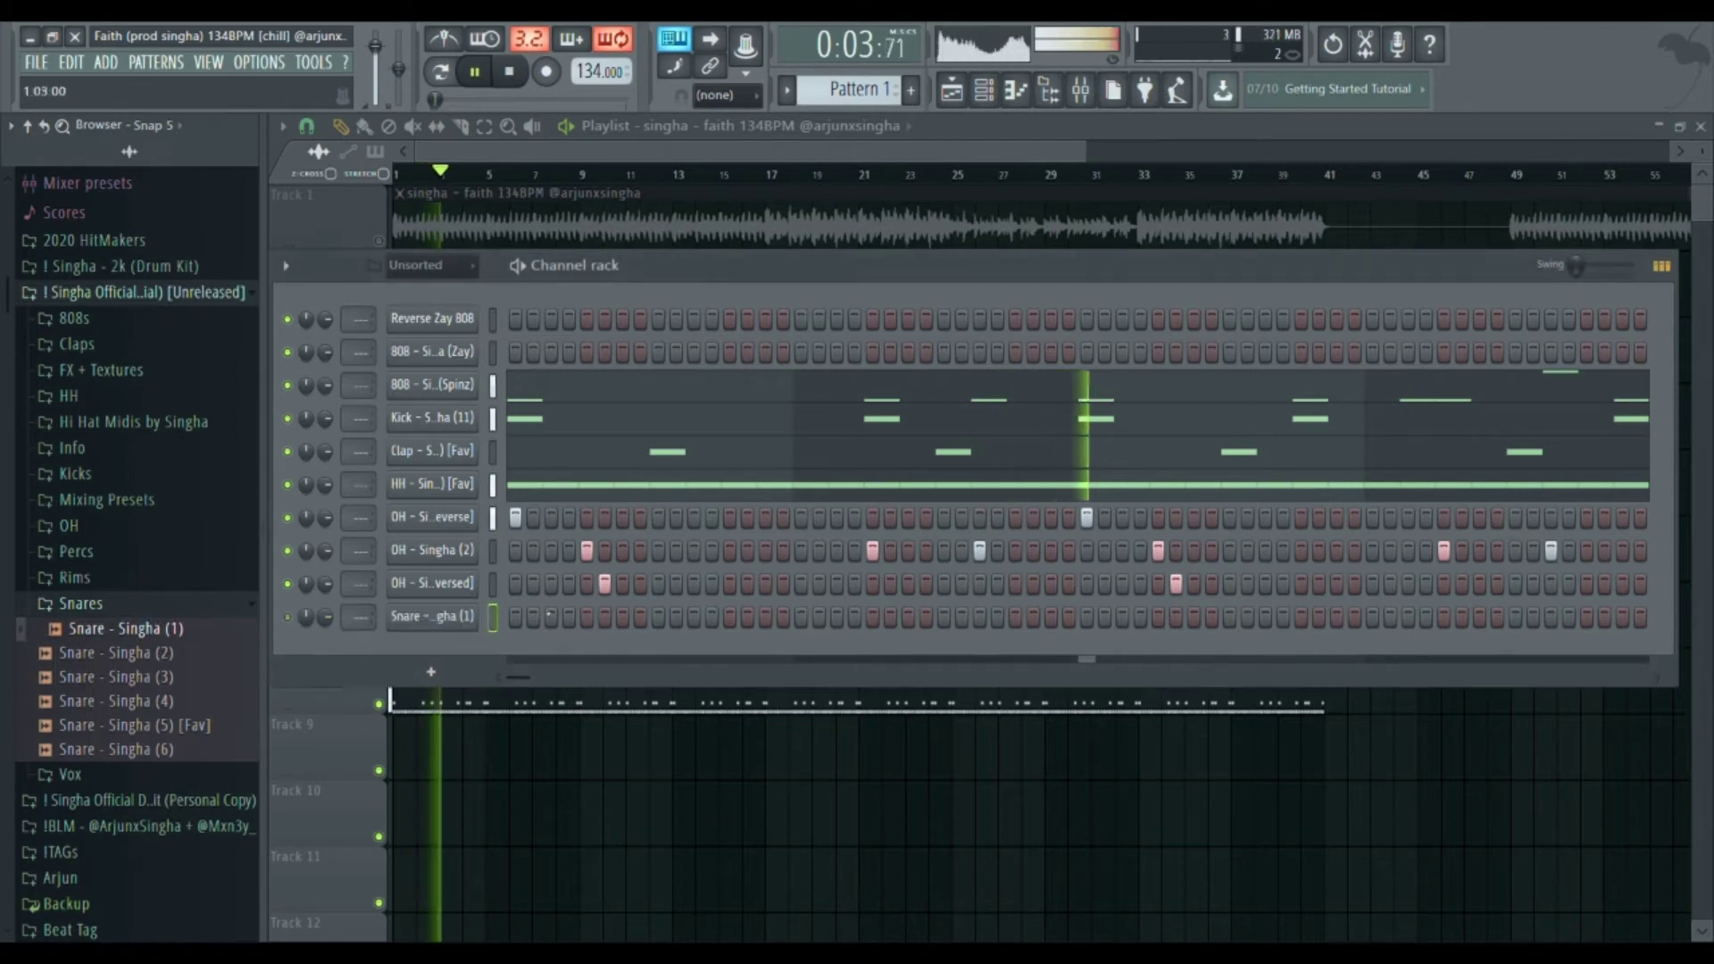
- Place Snare - Singha (1) hits at steps 15, 19, 31, 51, 61 and 62 during playback
left_click(765, 617)
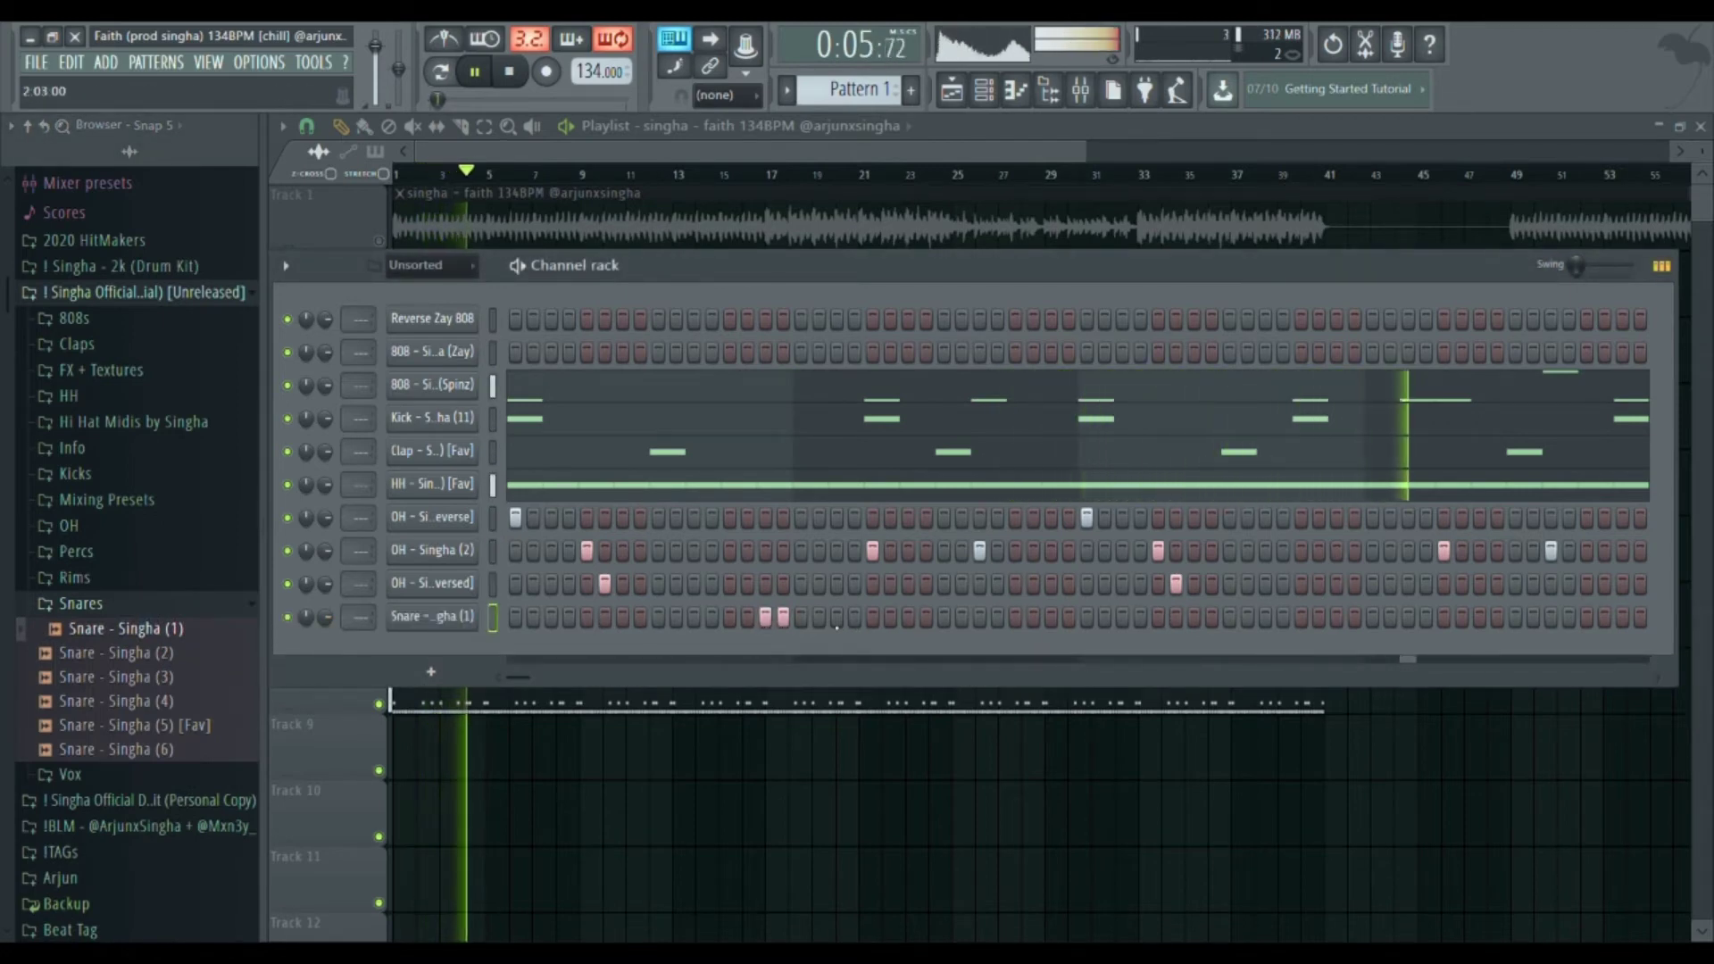
left_click(836, 617)
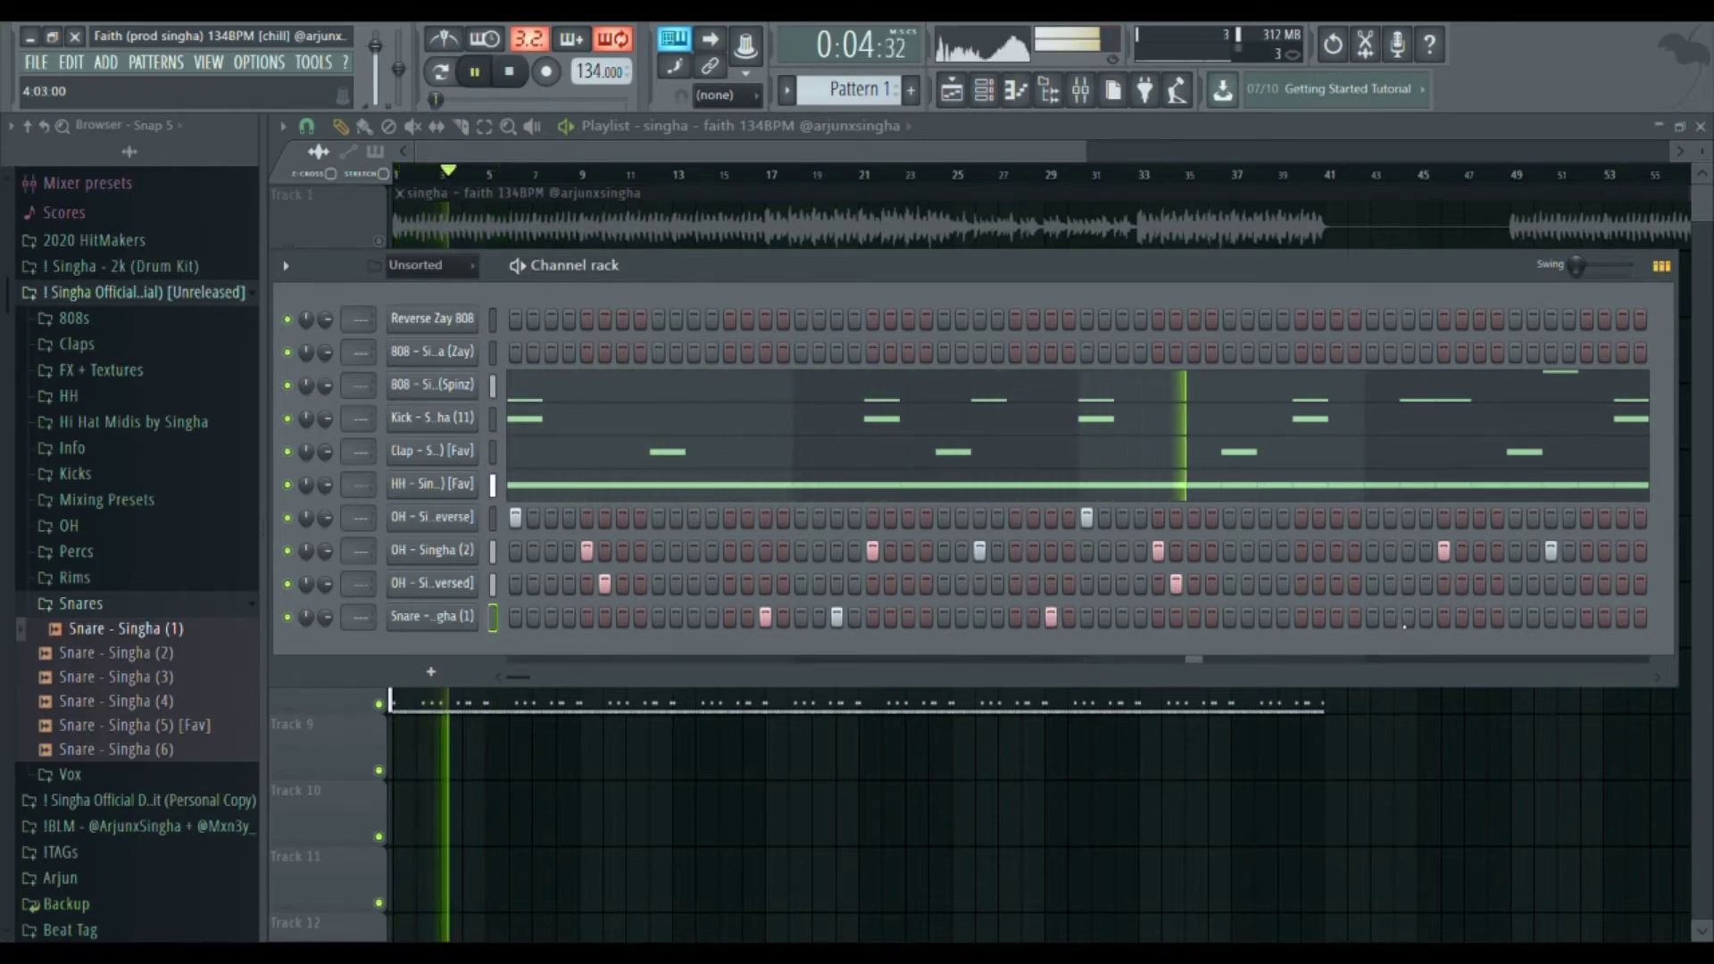
left_click(1407, 624)
left_click(1605, 623)
left_click(1624, 624)
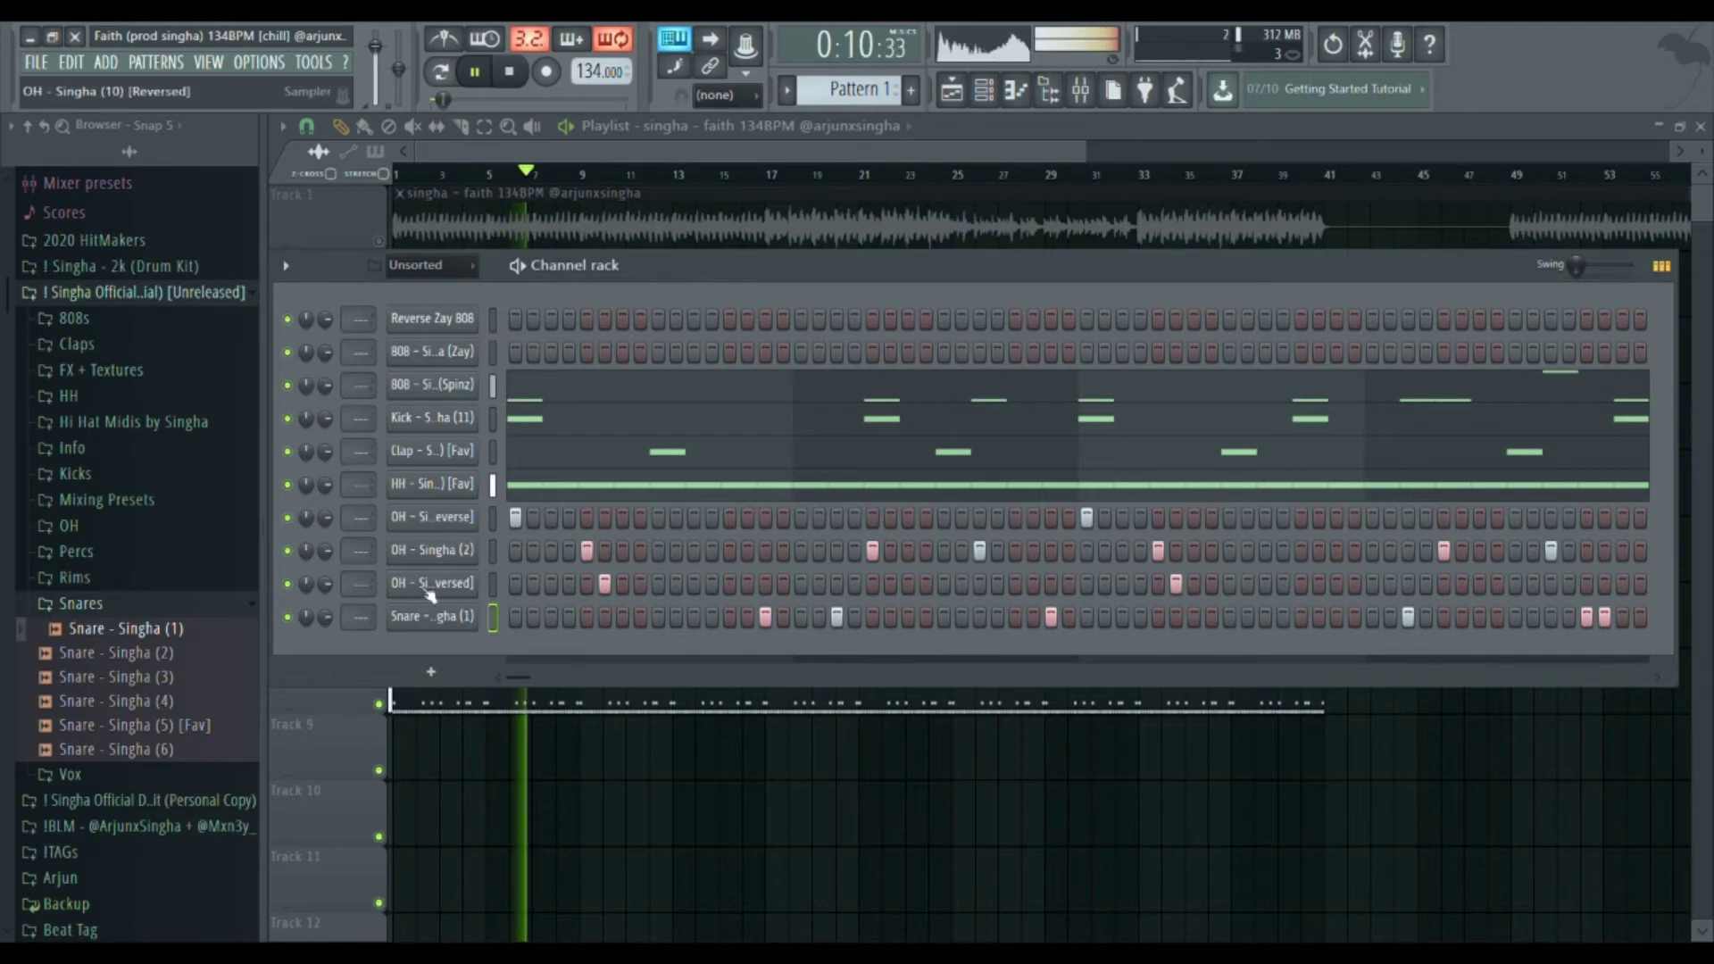
- Duplicate the Snare - Singha (1) notes of bars 1 to 4 into bars 5 to 8 in its piano roll and collapse the Snares folder
right_click(446, 618)
left_click(526, 622)
scroll(544, 620, "down", 3)
left_click_drag(778, 177, 336, 180, "ctrl")
key("ctrl+b")
left_click(1700, 127)
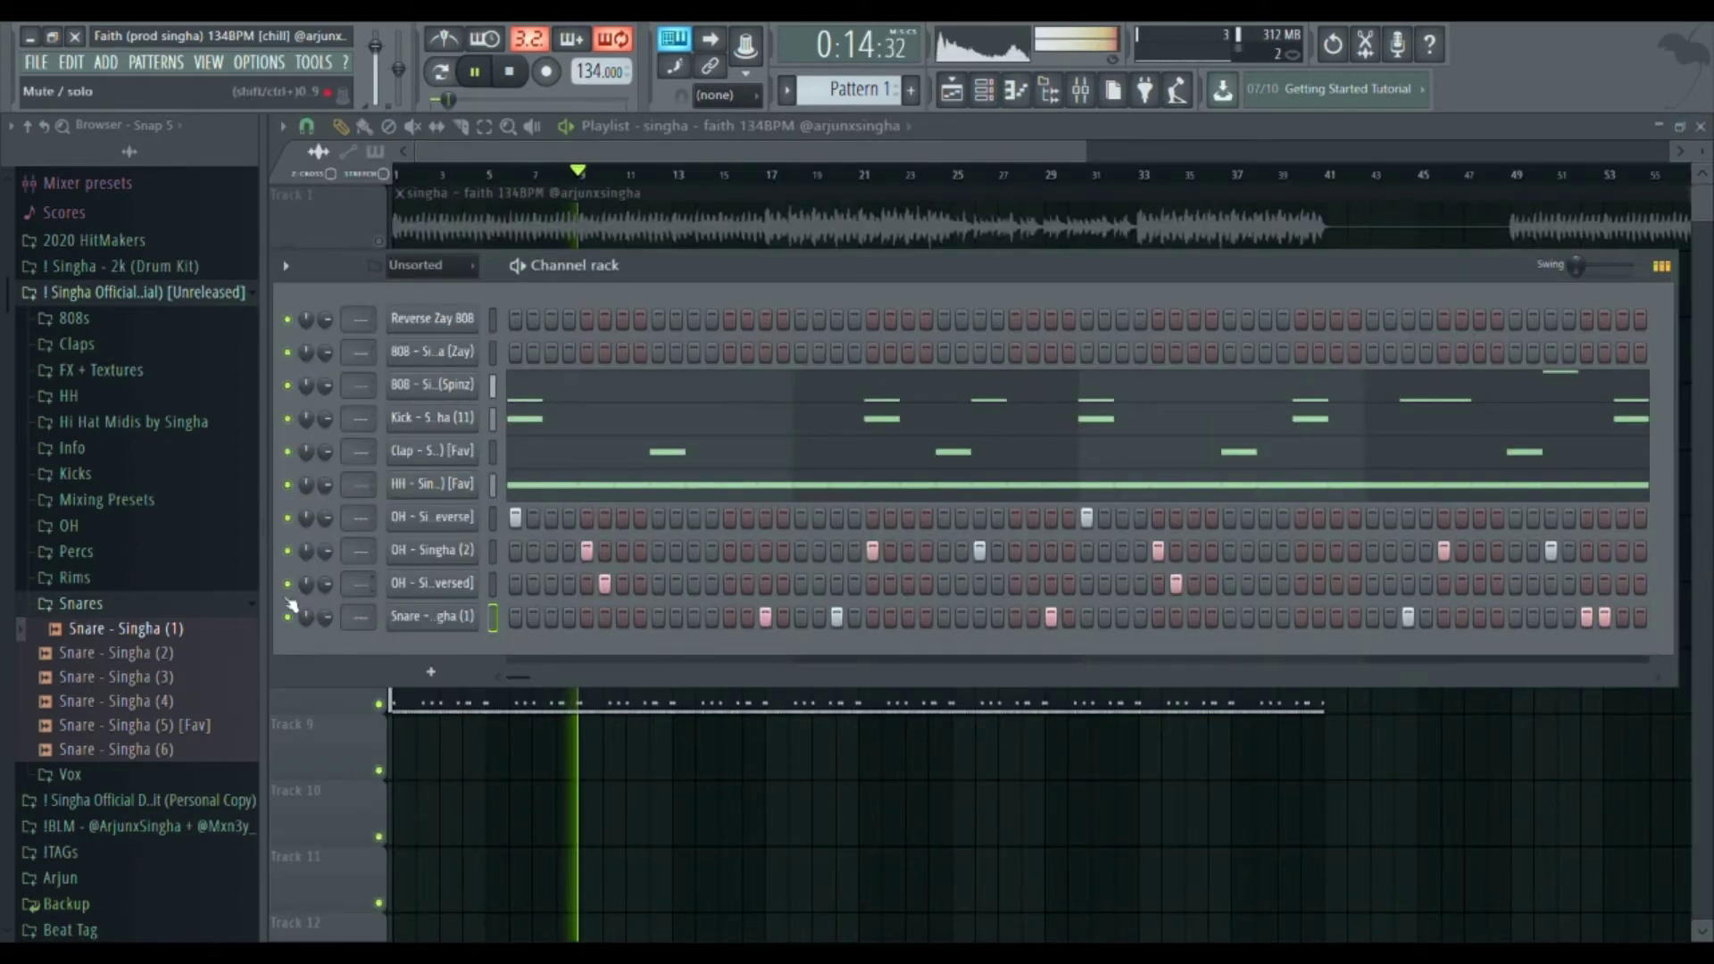
left_click(259, 605)
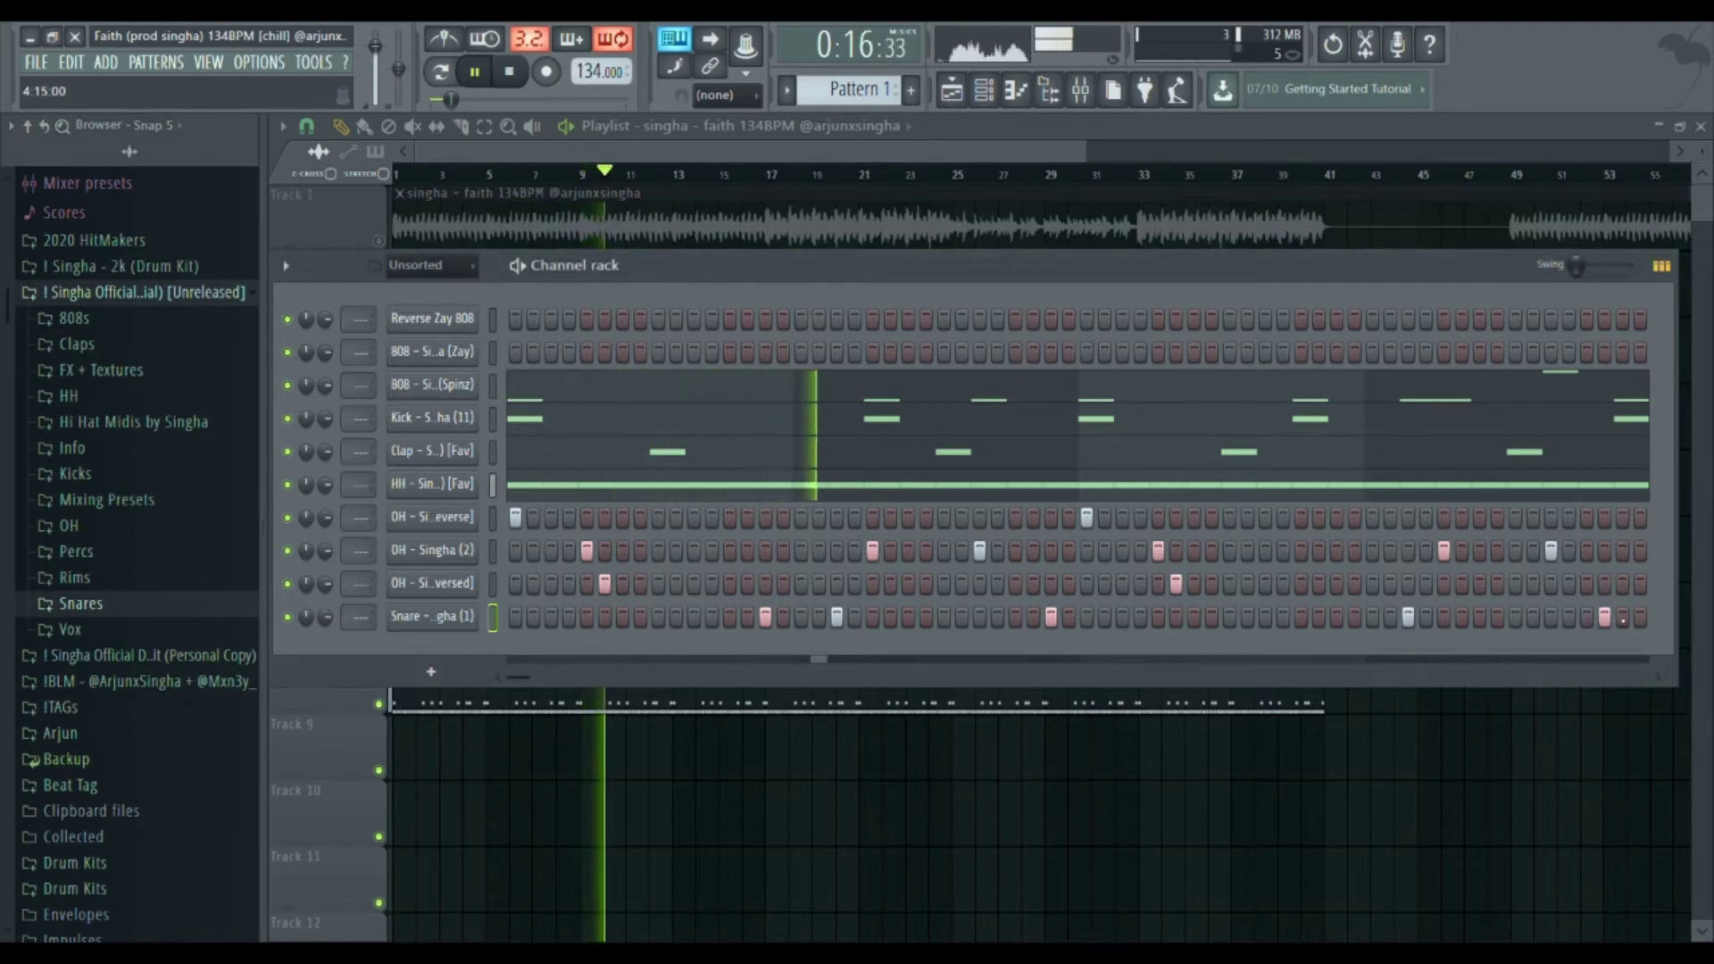
- Try a Snare - Singha (1) hit at step 63 instead of step 61
left_click(1623, 617)
left_click(1587, 617)
right_click(1622, 617)
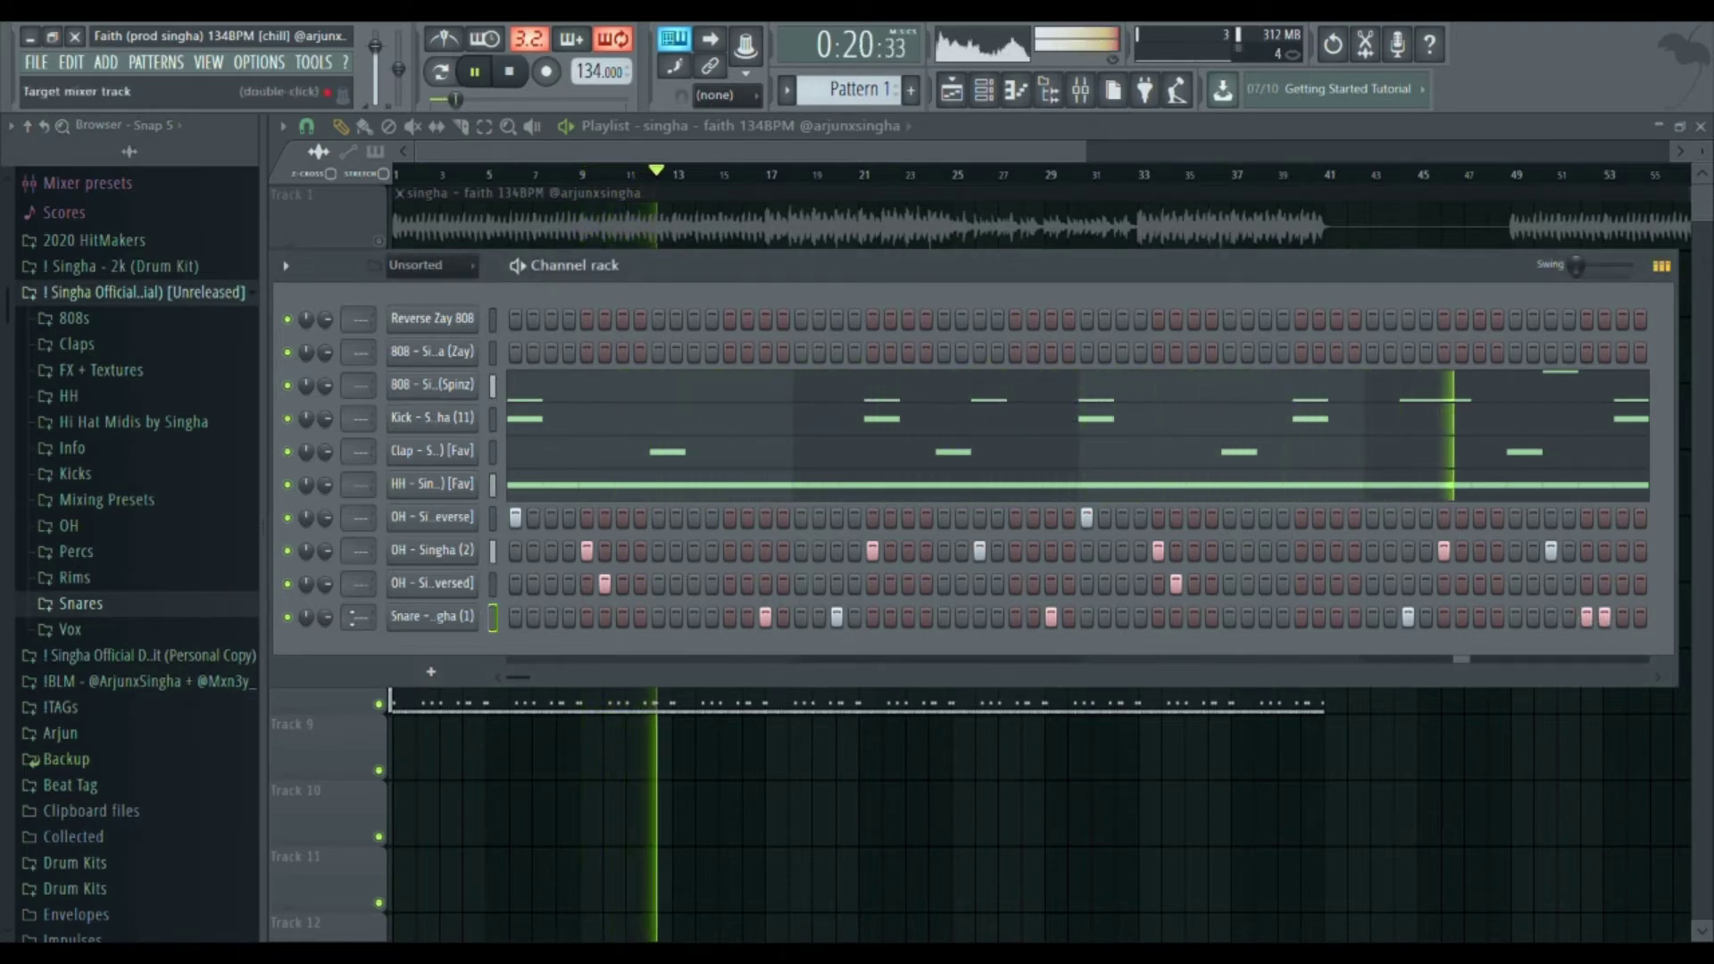
- Delete the Snare - Singha (1) hit at step 13 of bar 8 in its piano roll
key("F7")
scroll(1167, 498, "up", 5)
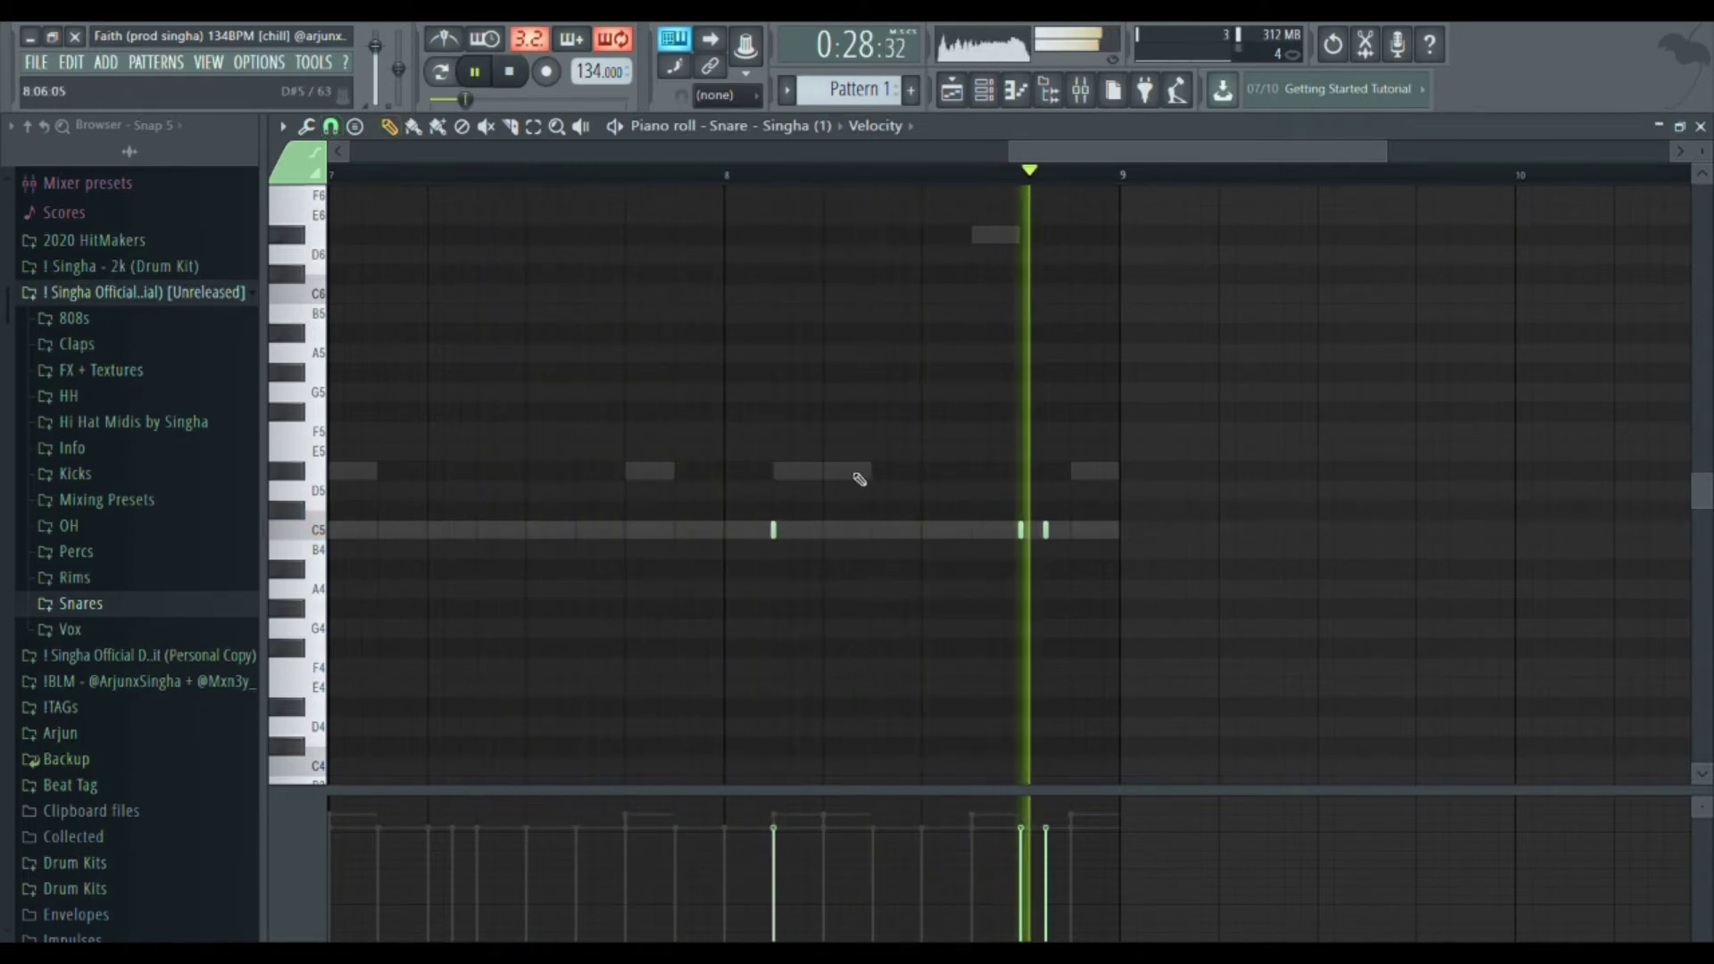
key("space")
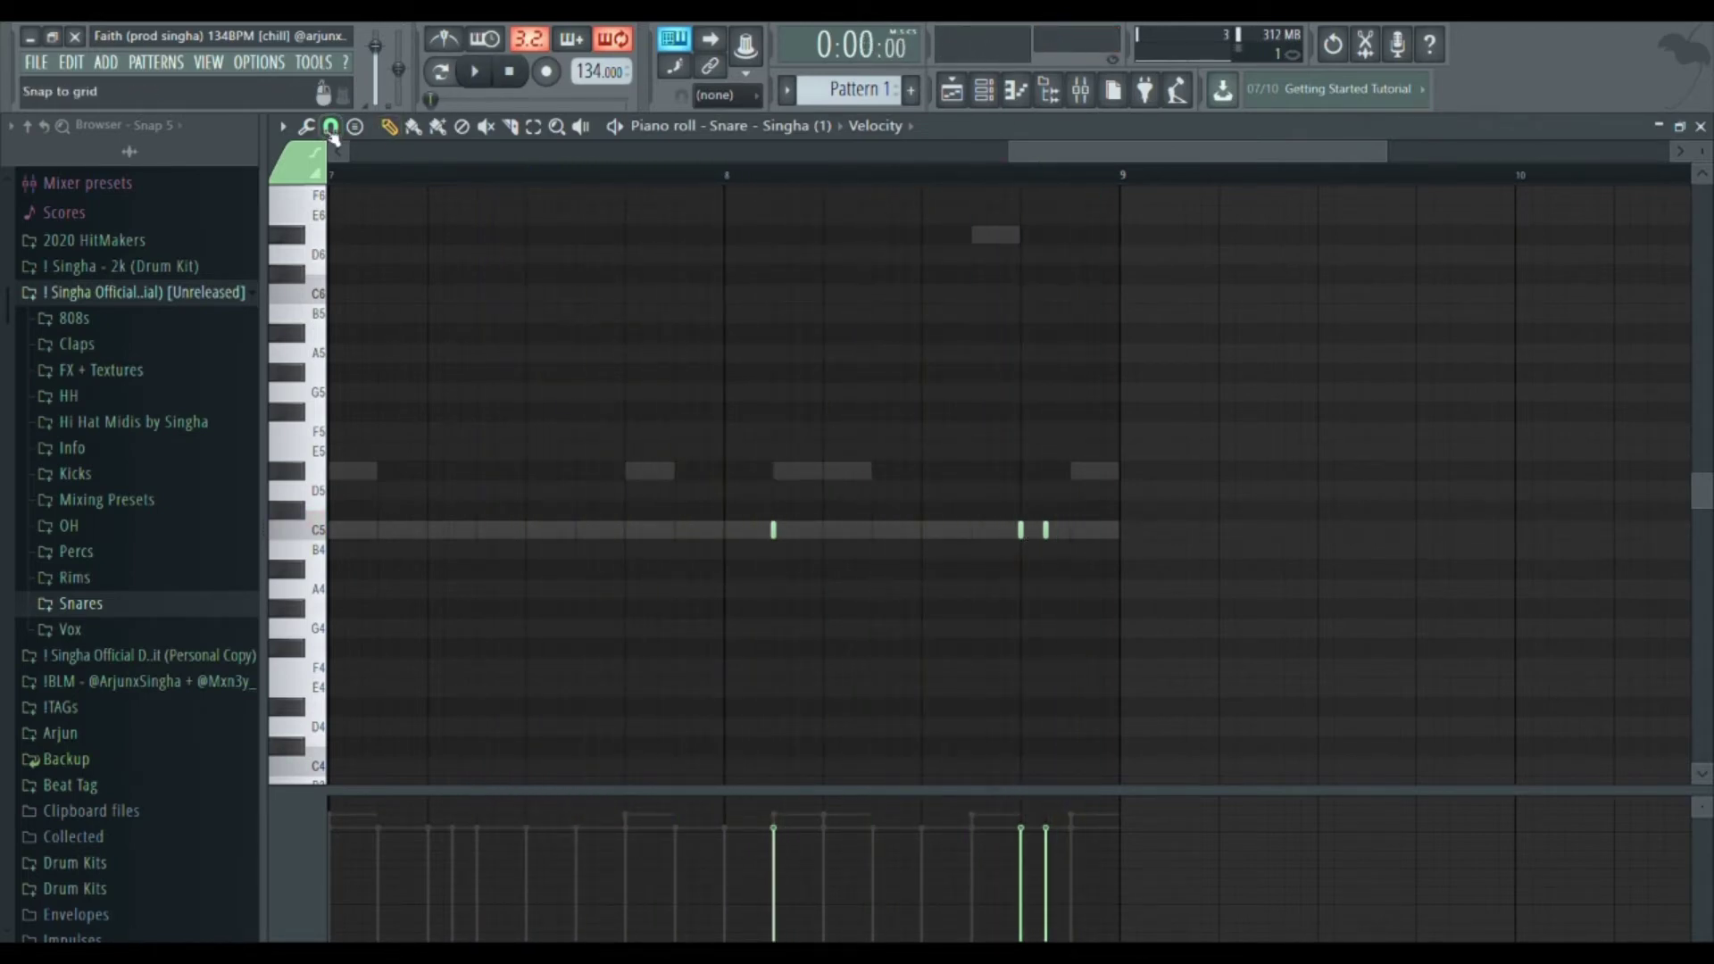
scroll(1036, 548, "up", 3)
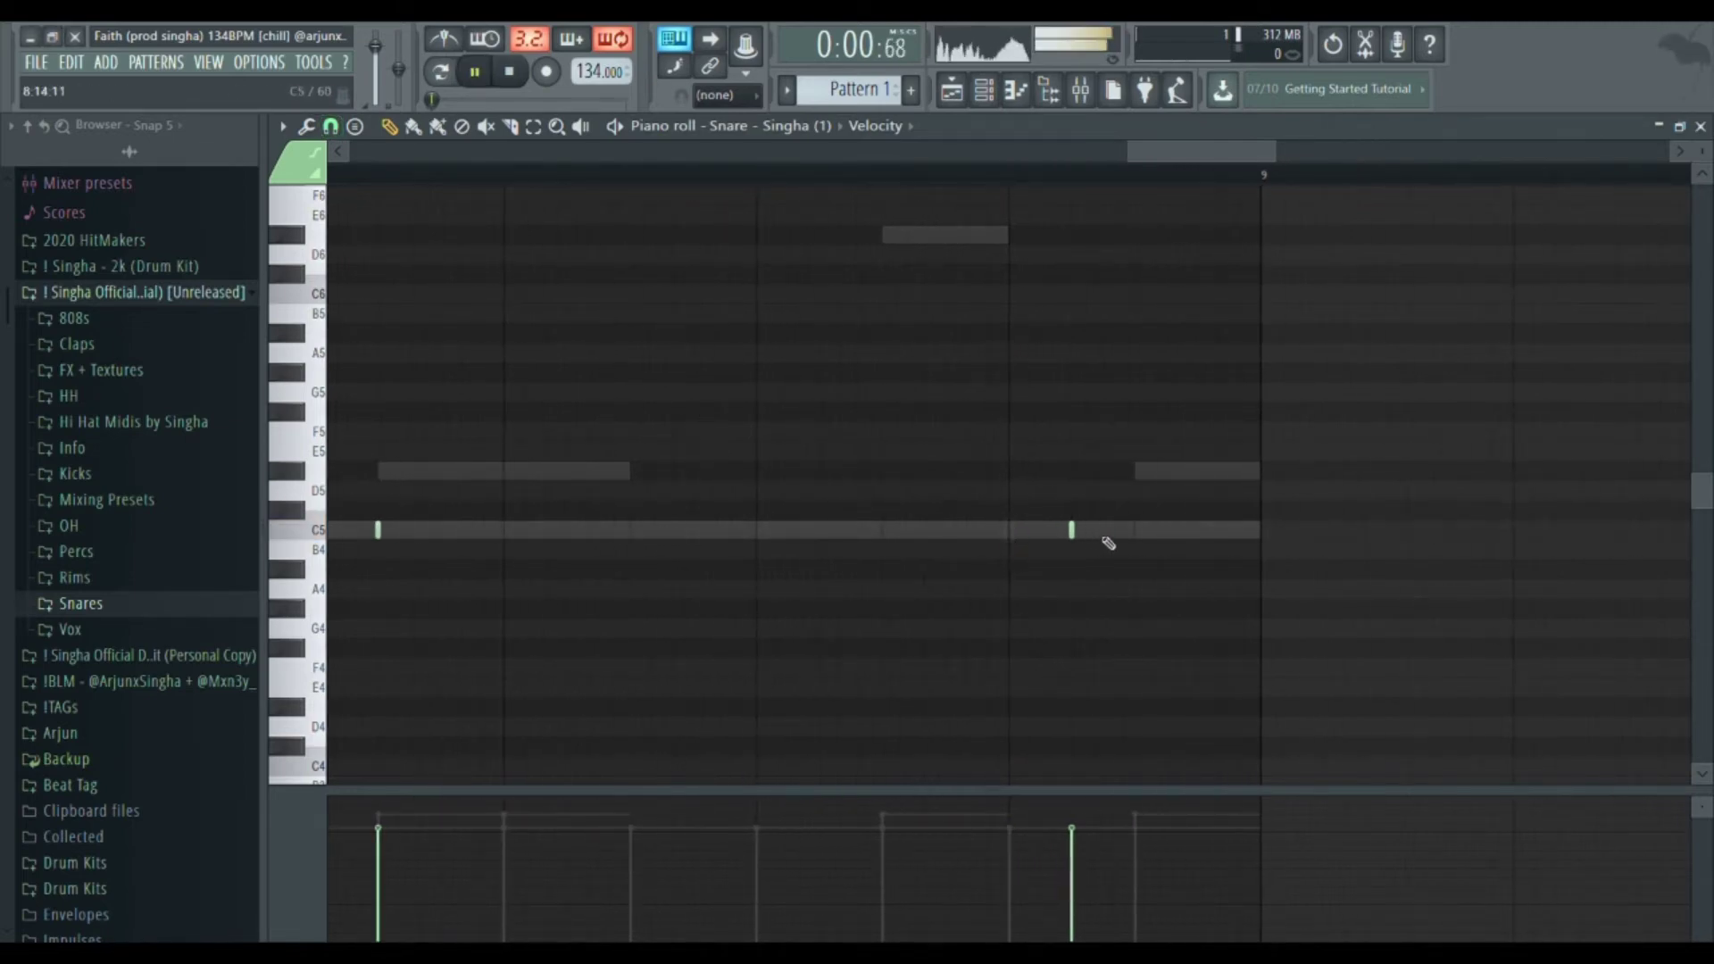
- Play from bar 8, place a closing snare hit at step 15 of bar 8 and close the piano roll
left_click(849, 153)
scroll(1230, 307, "down", 4)
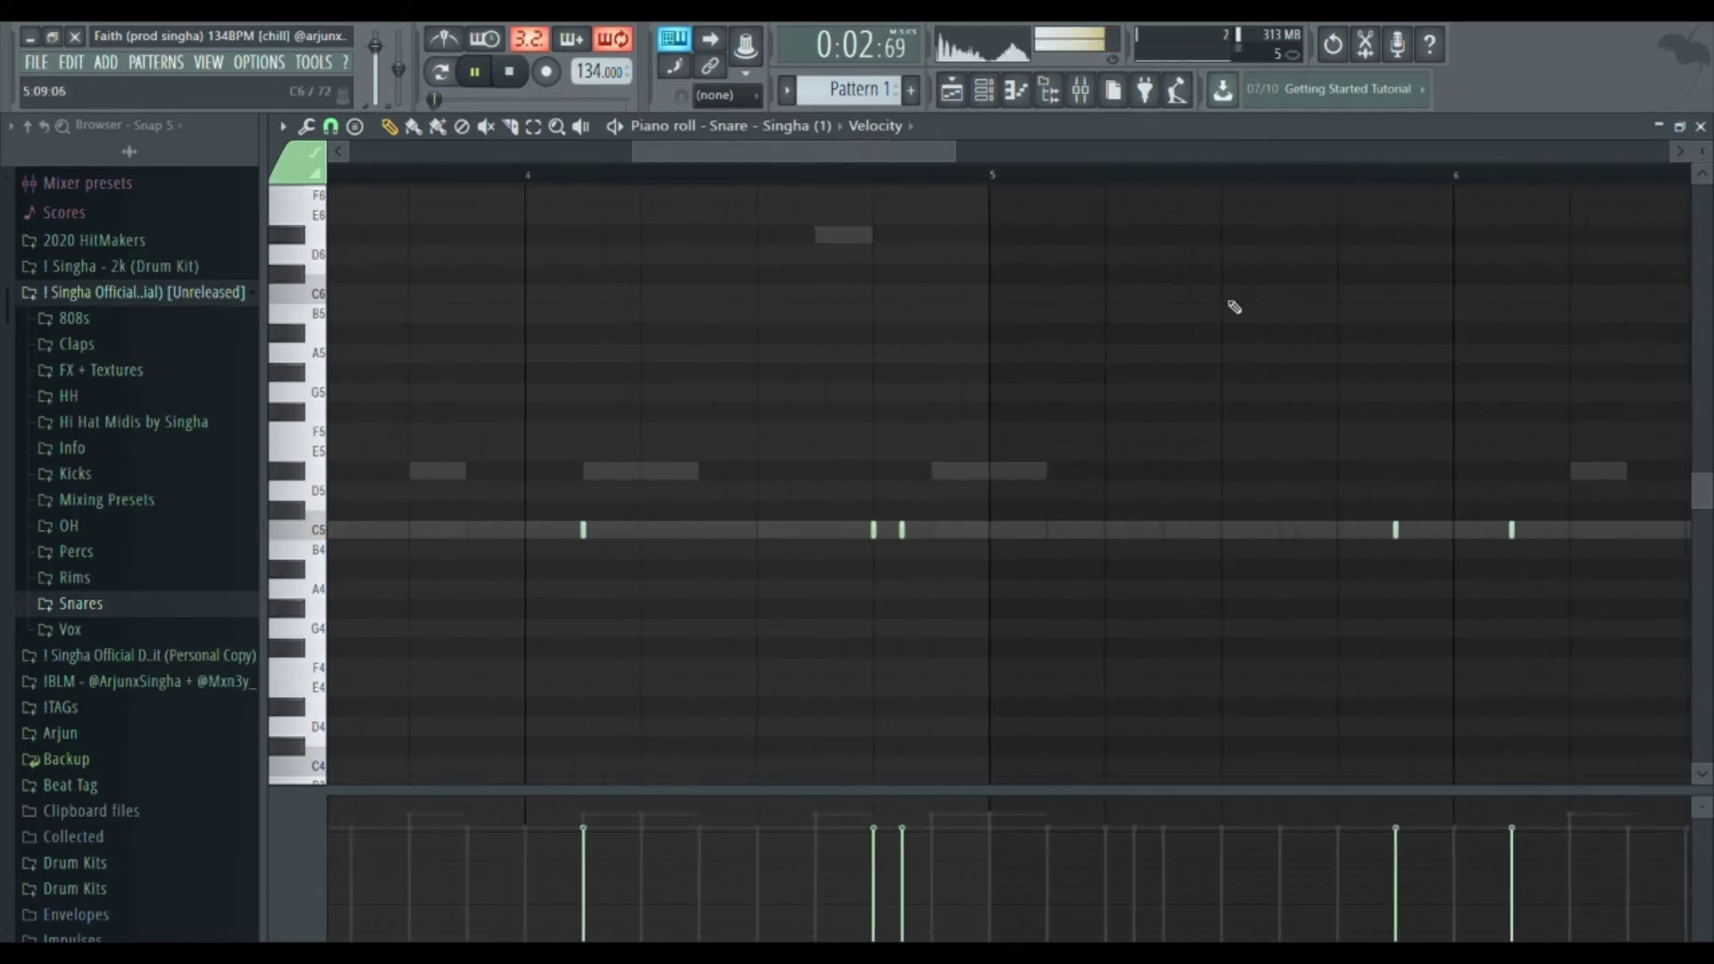
left_click_drag(1272, 359, 1086, 364)
scroll(1462, 456, "up", 1)
left_click_drag(1462, 455, 830, 492)
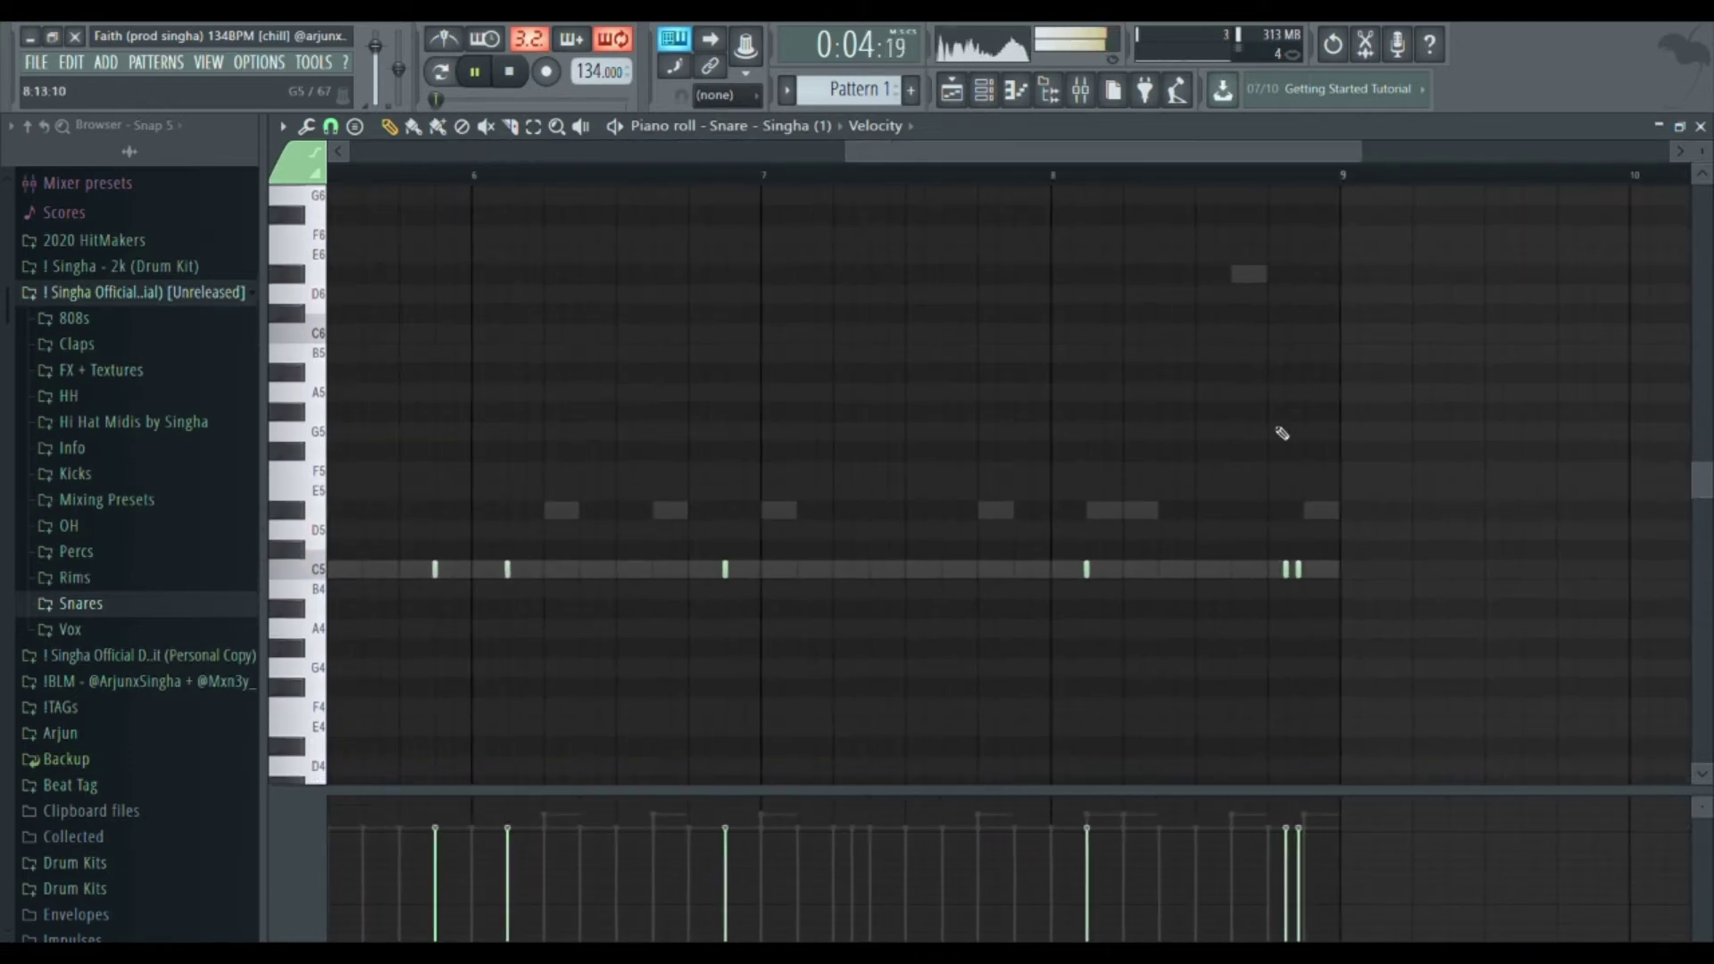
left_click(1100, 183)
scroll(1330, 526, "up", 2)
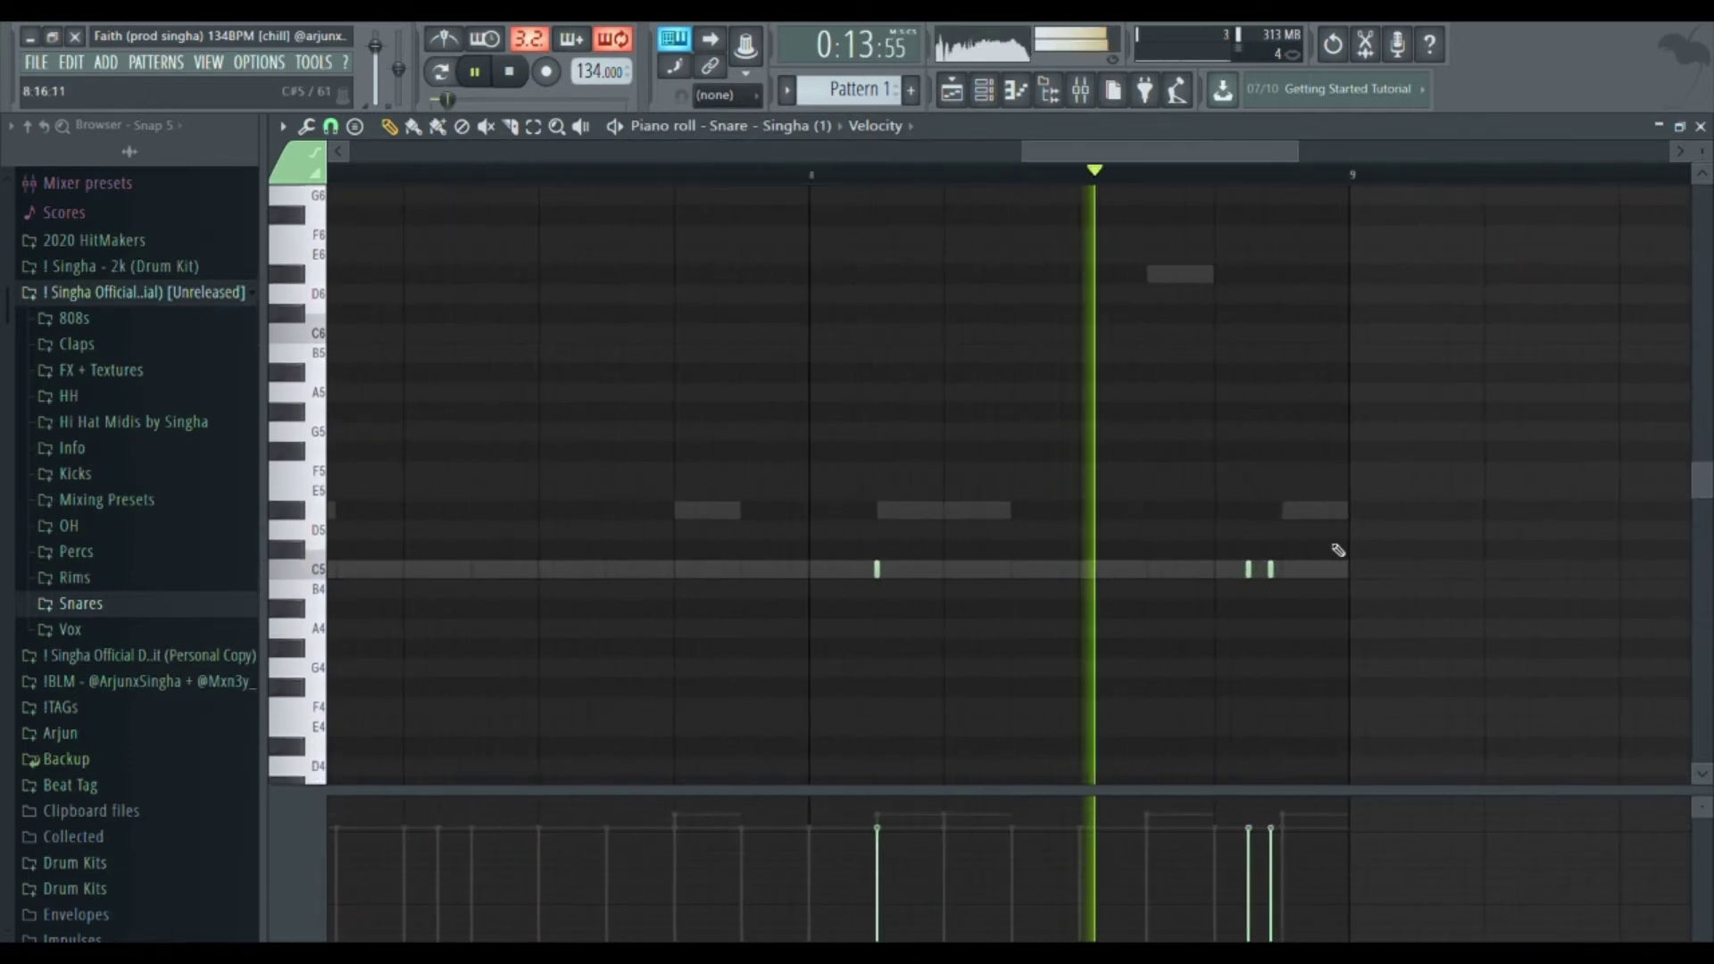
left_click(1288, 575)
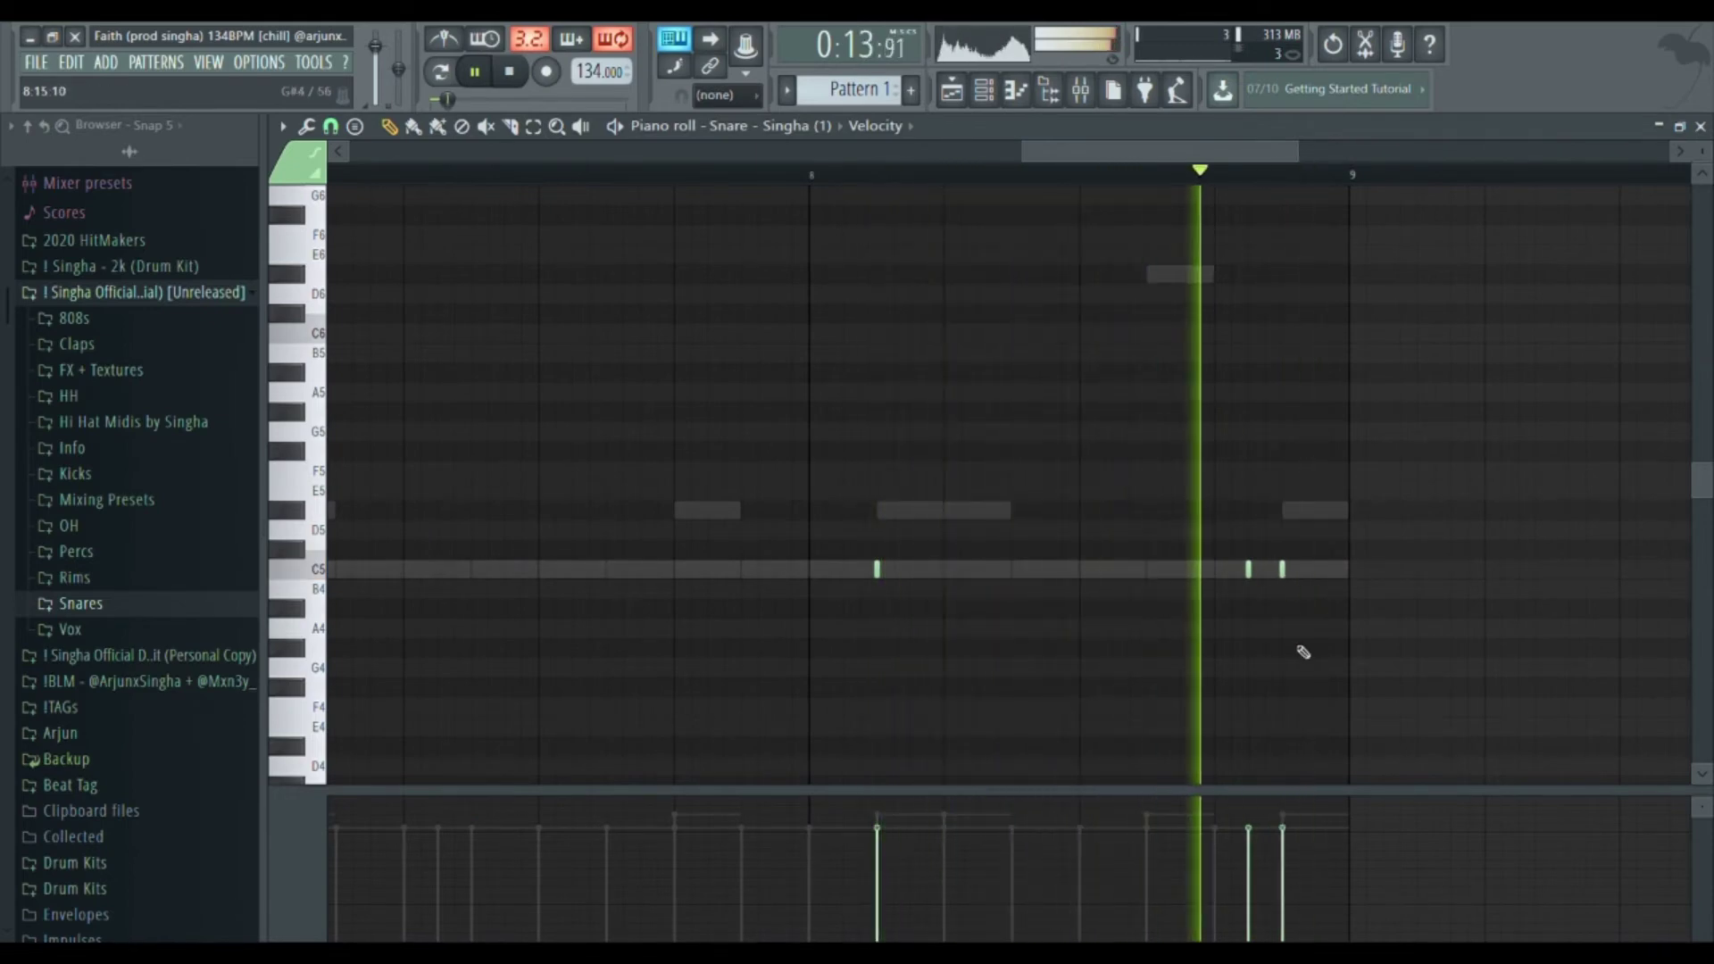
scroll(1302, 638, "down", 3)
scroll(1302, 638, "down", 2)
left_click(1700, 126)
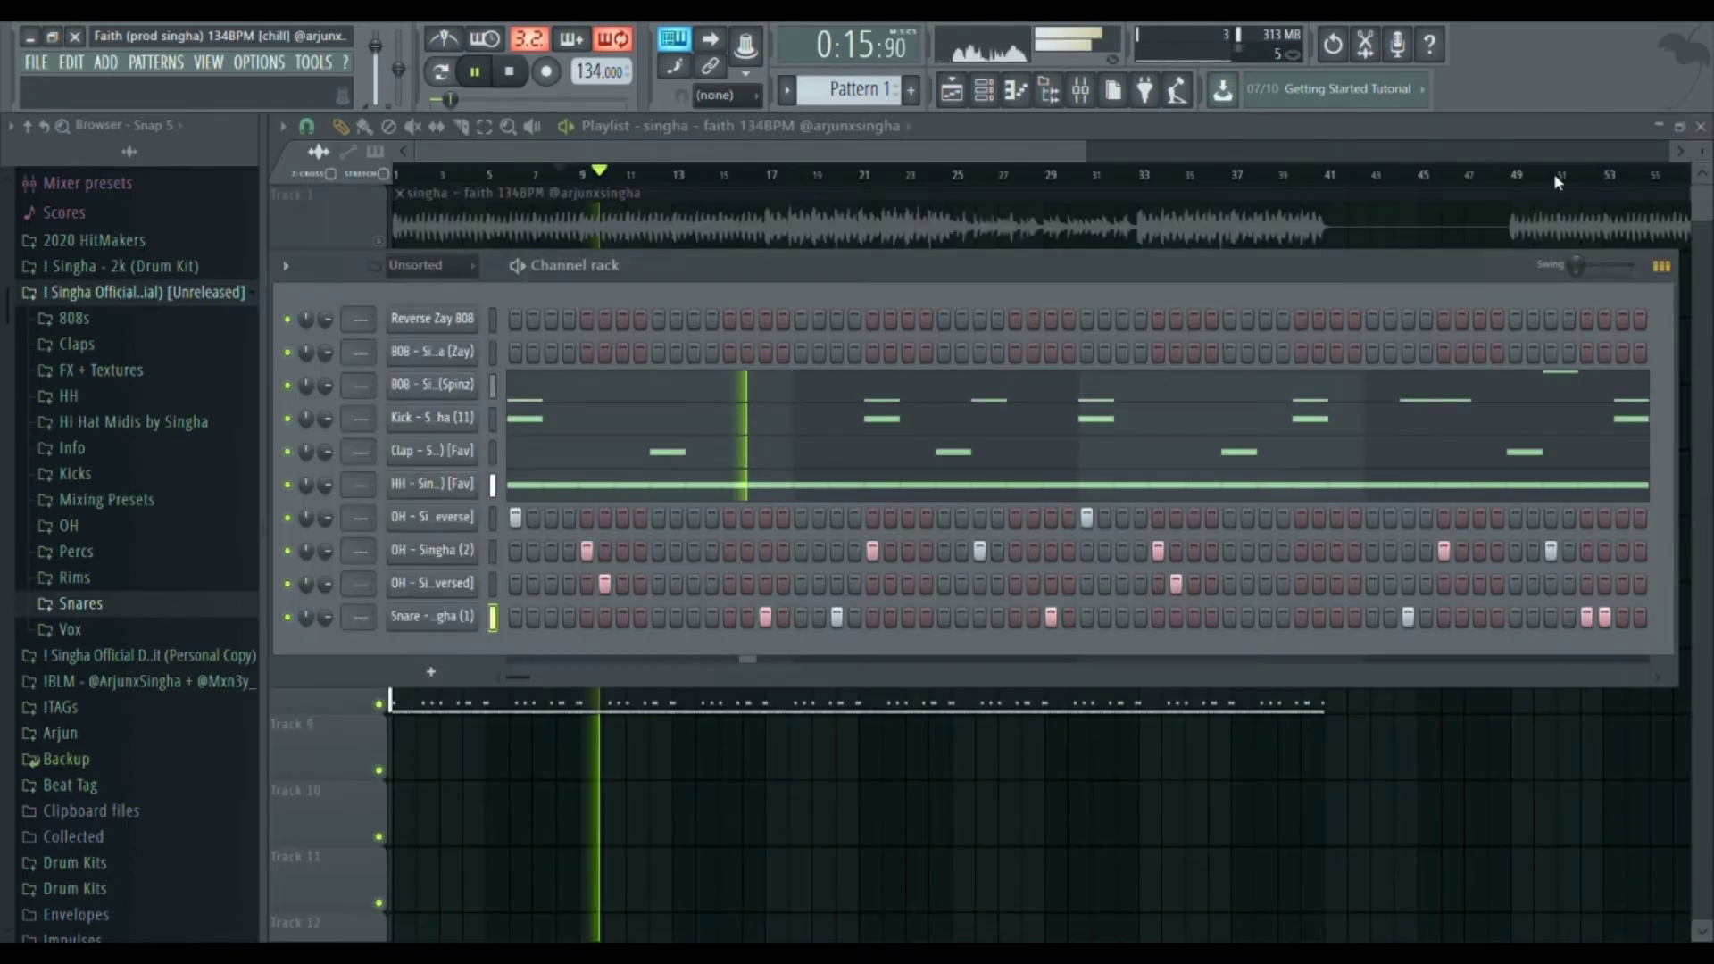
- Replace the clap channel's sample with Rim - Singha (2) [pyrex] from the Rims folder and check its notes in the piano roll
left_click(100, 578)
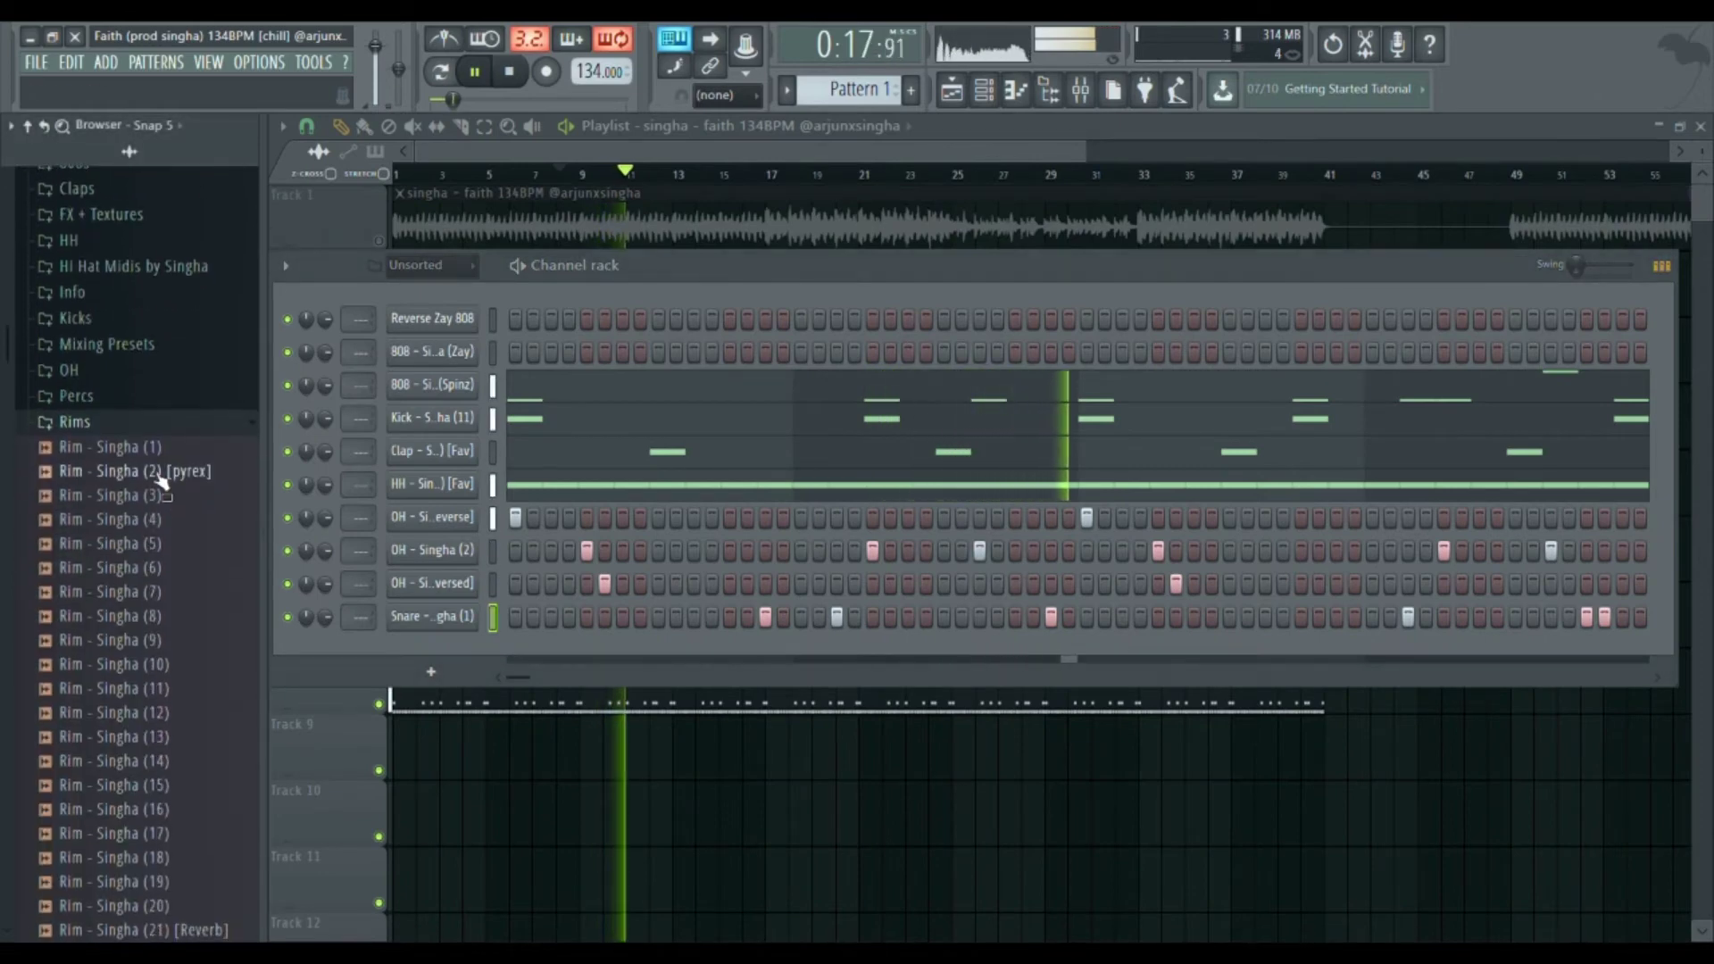
key("space")
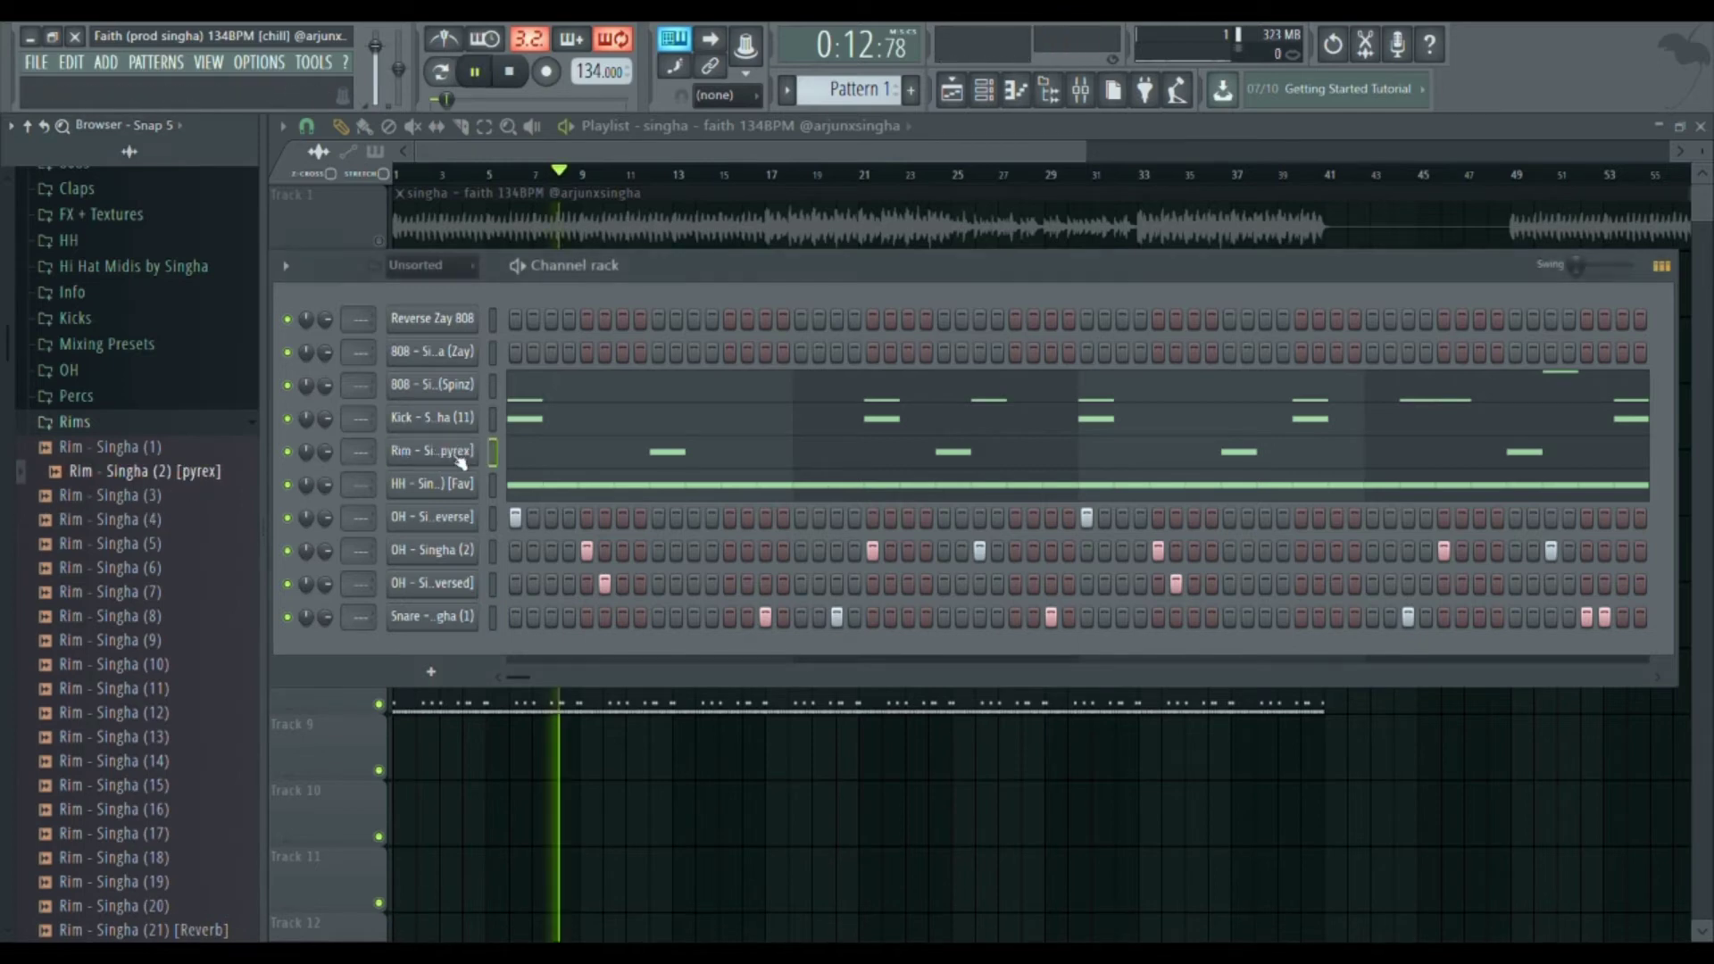
left_click(651, 459)
key("ctrl+a")
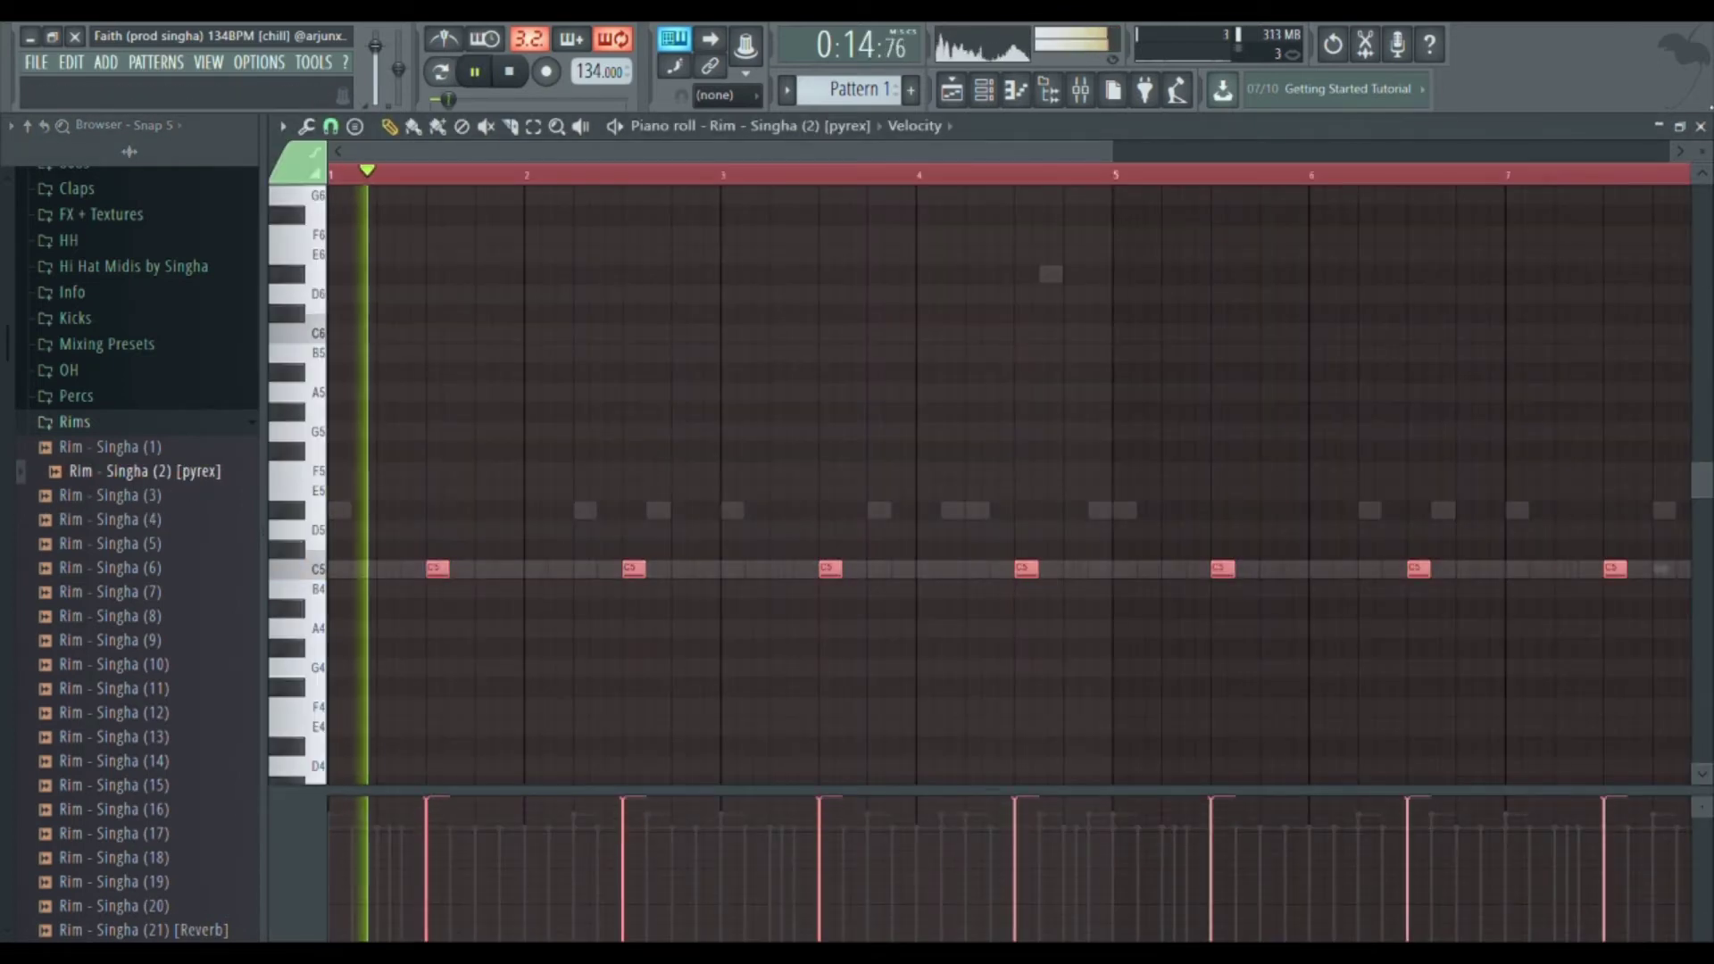
key("Escape")
left_click(200, 423)
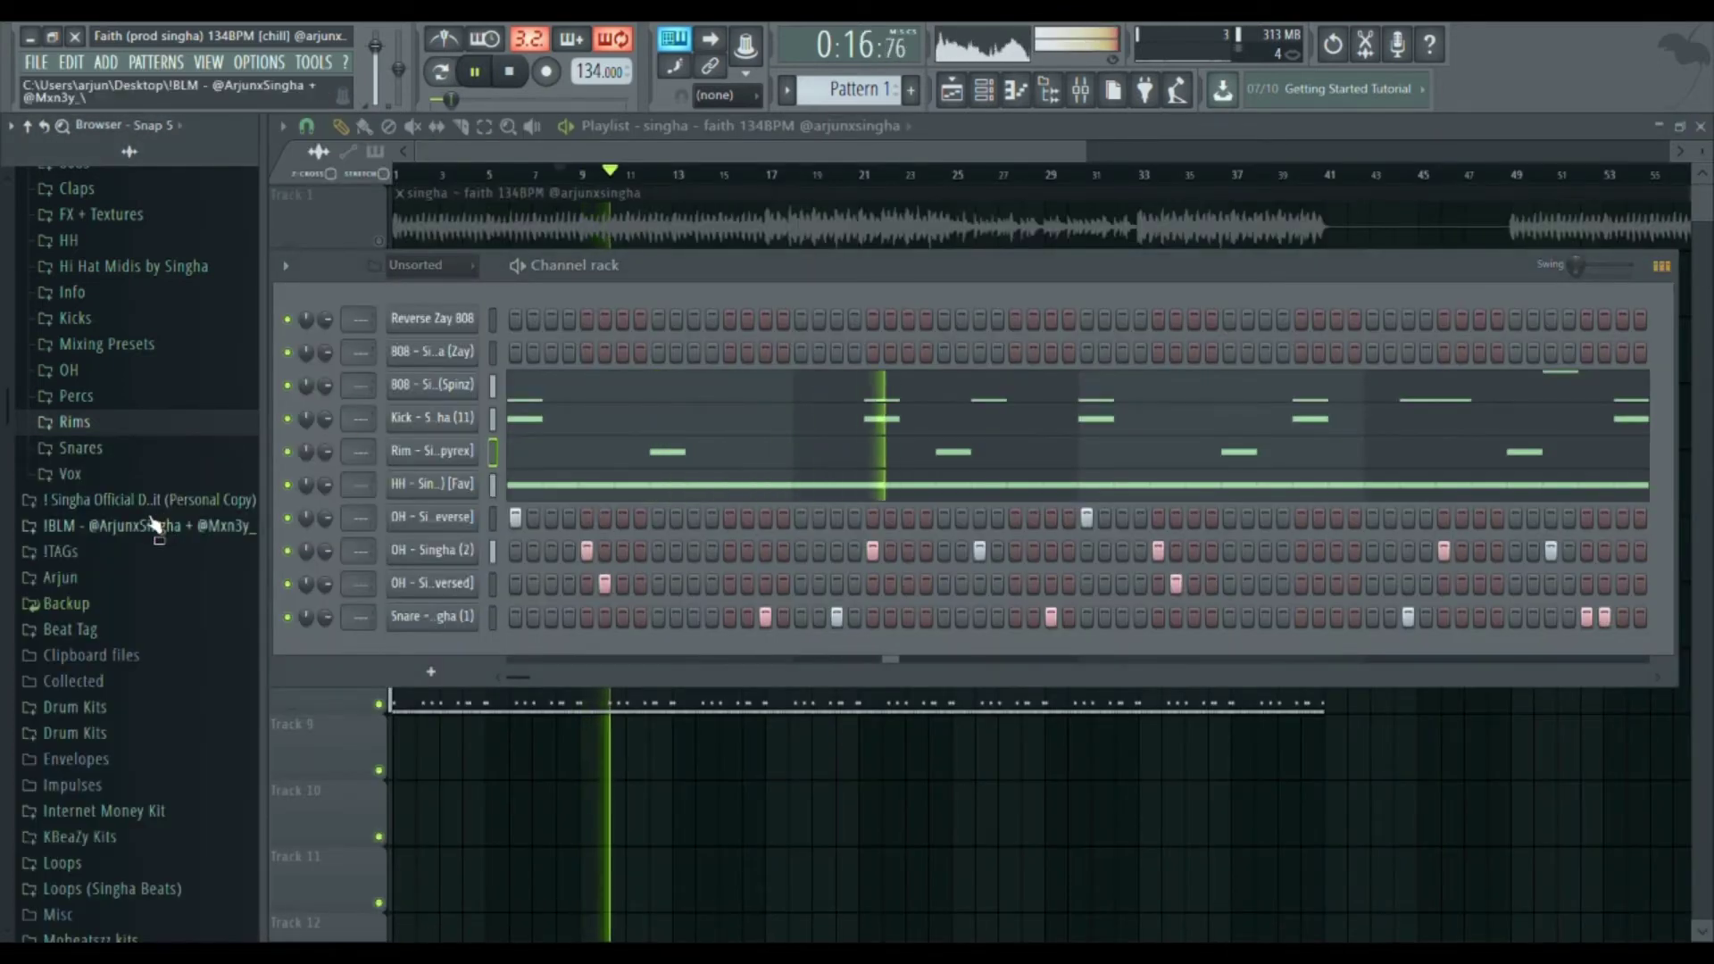
- Insert Perc - Singha (12) from the Percs folder as a channel below the snare and place hits at steps 3 and 35
scroll(151, 523, "up", 4)
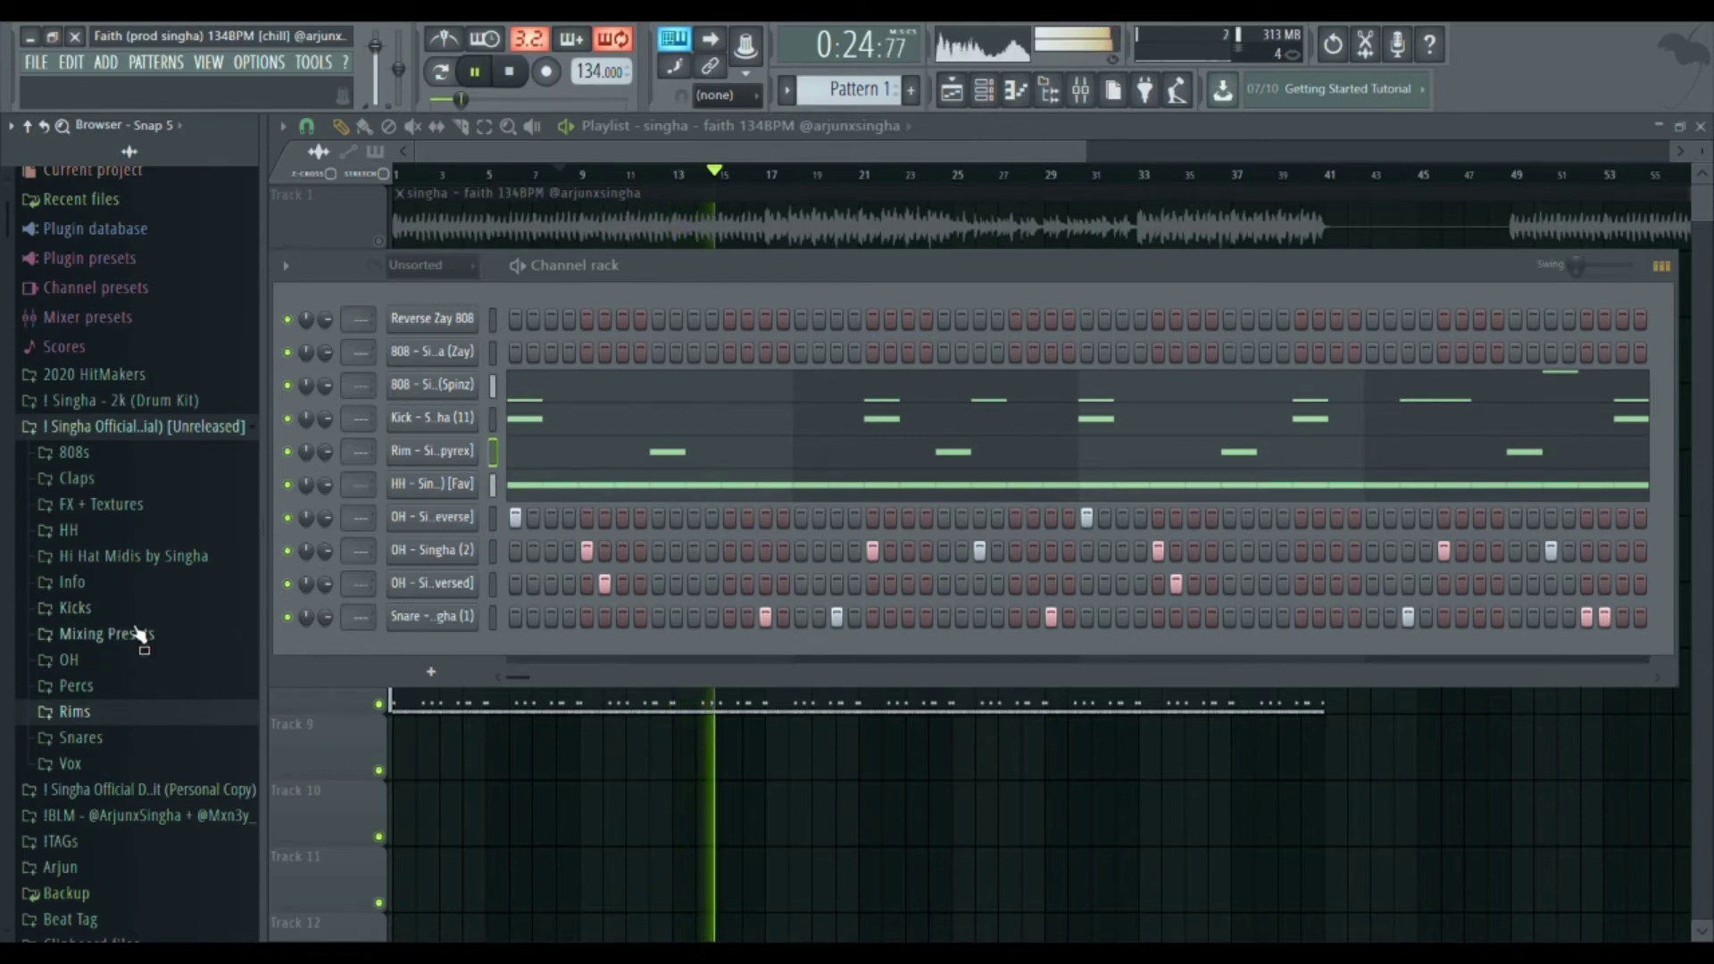
left_click(122, 684)
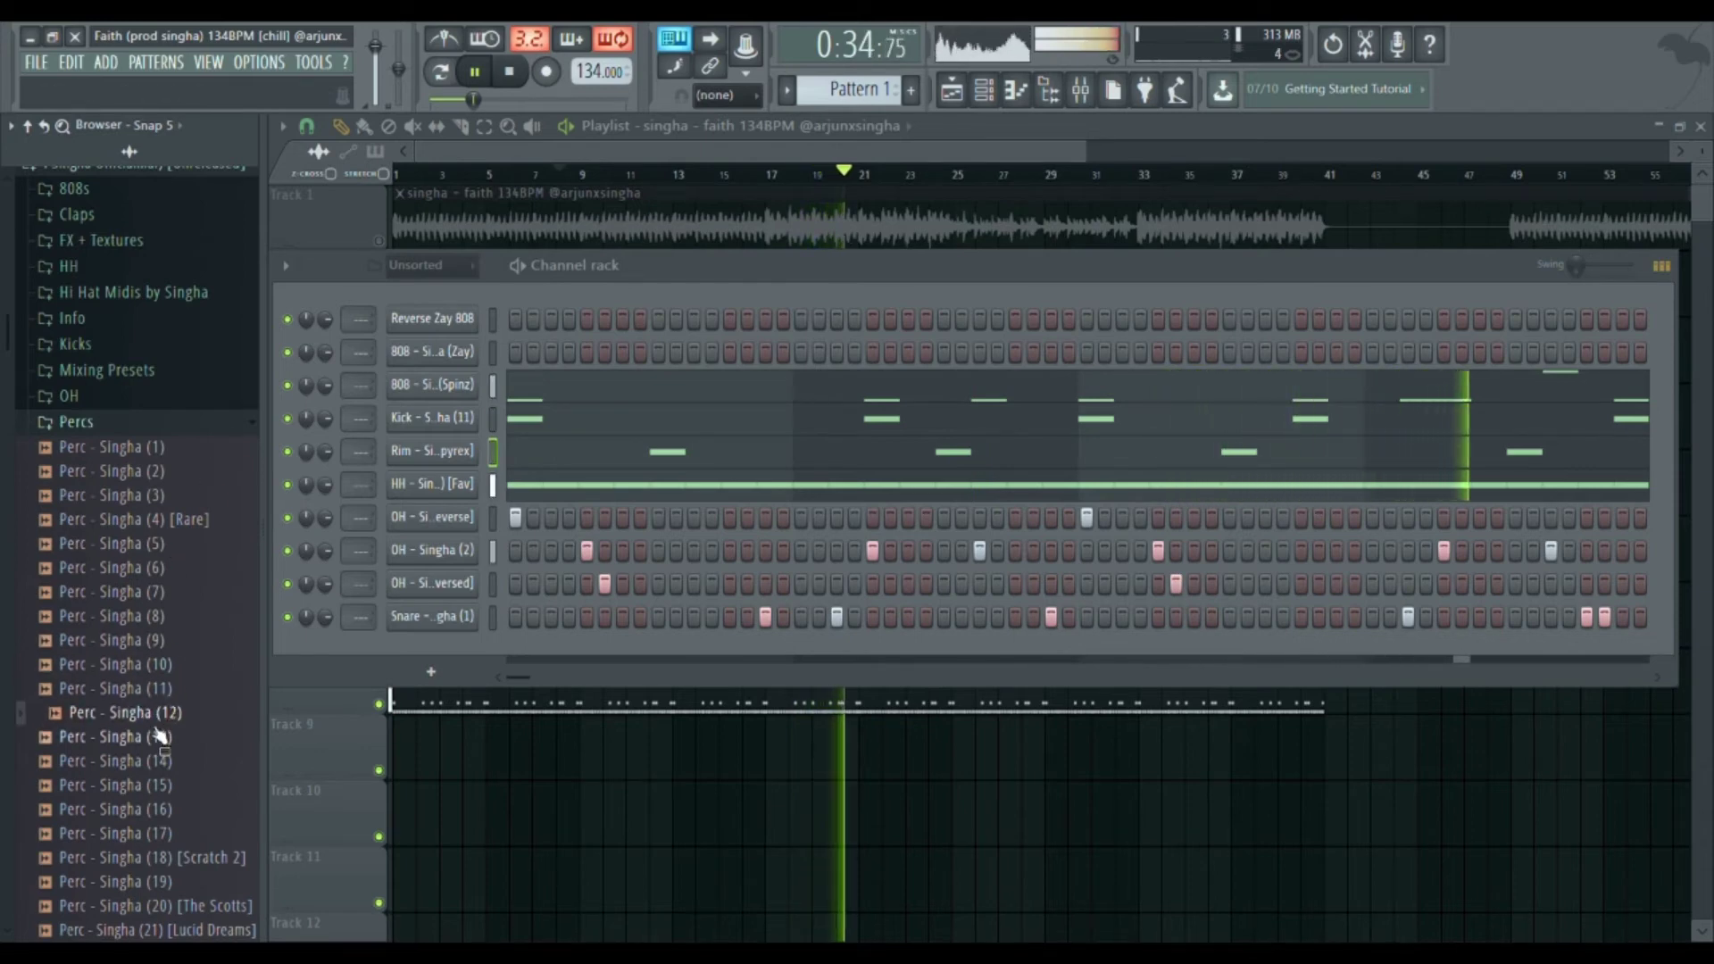
left_click_drag(160, 736, 442, 661)
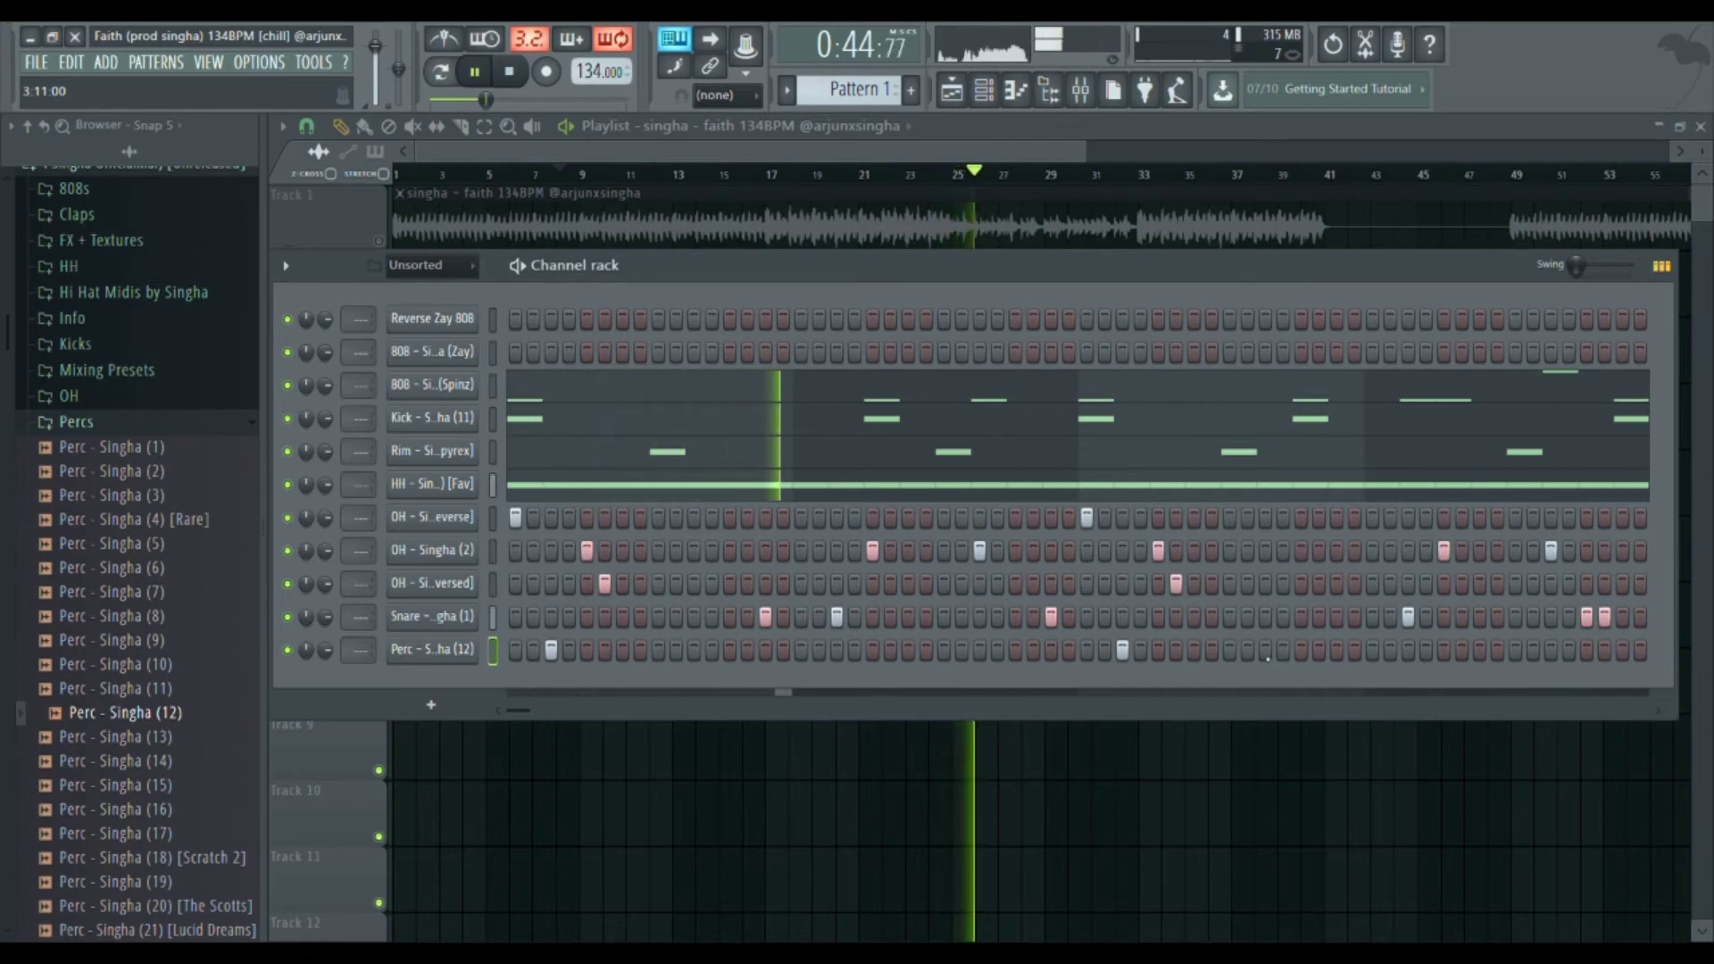
left_click(1267, 651)
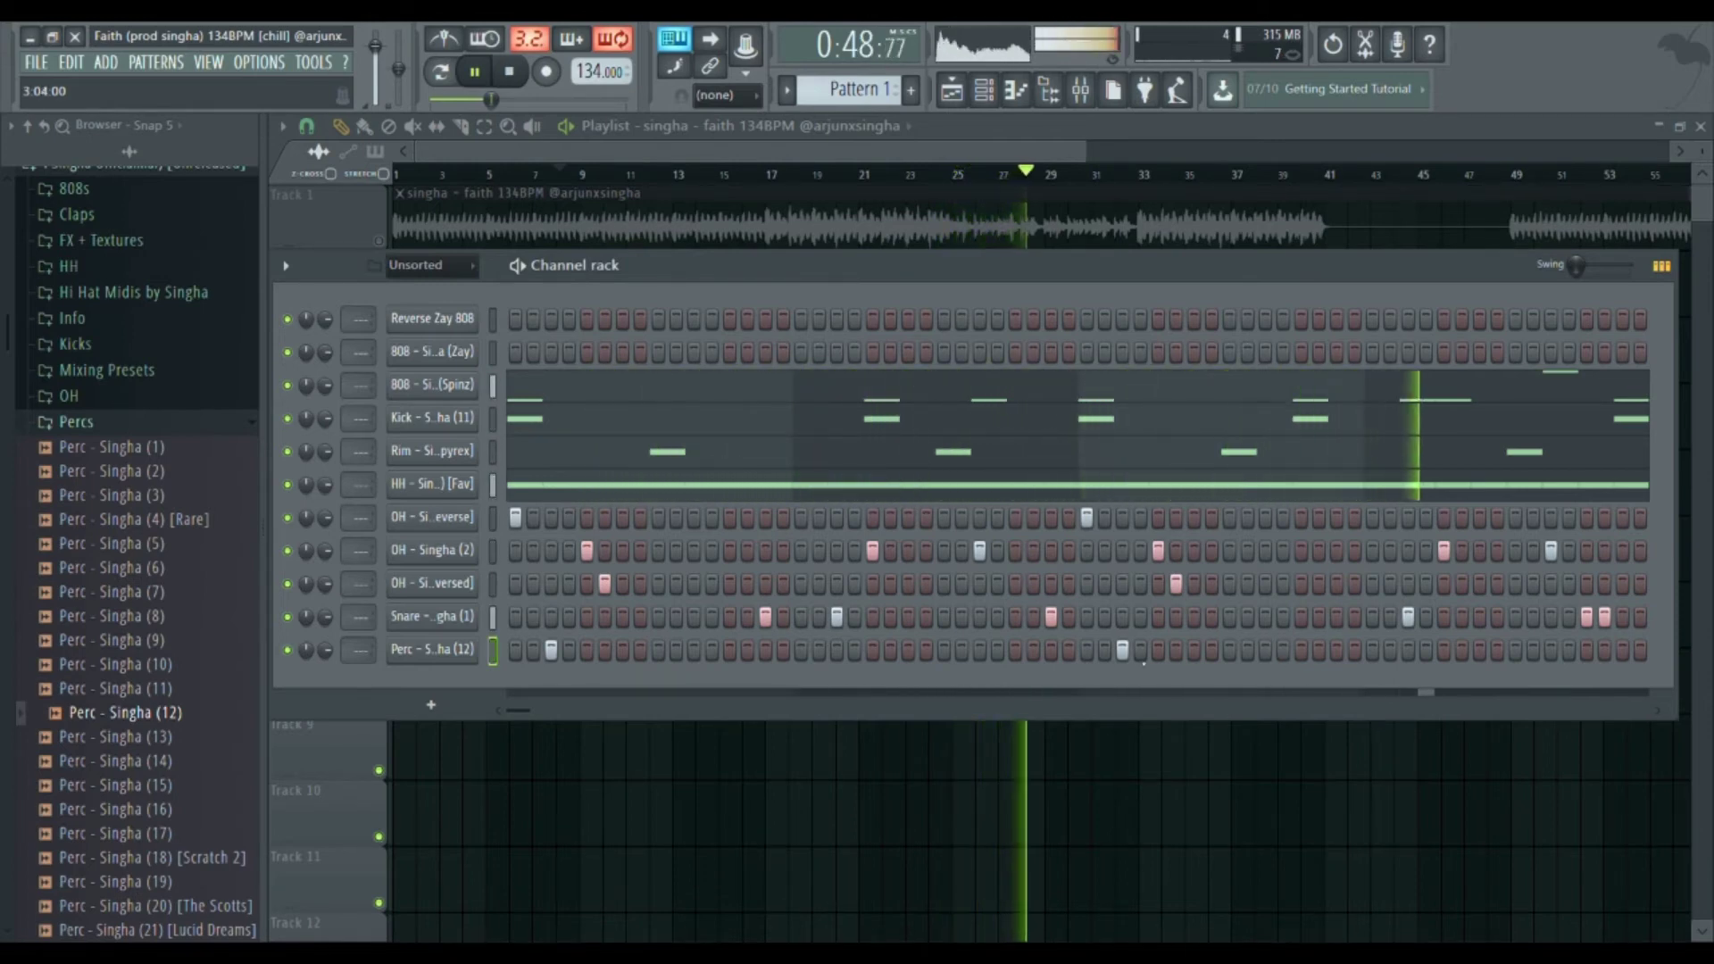
- Duplicate the Perc - Singha (12) hits of bars 1 to 4 into the following bars in its piano roll and close it
key("F7")
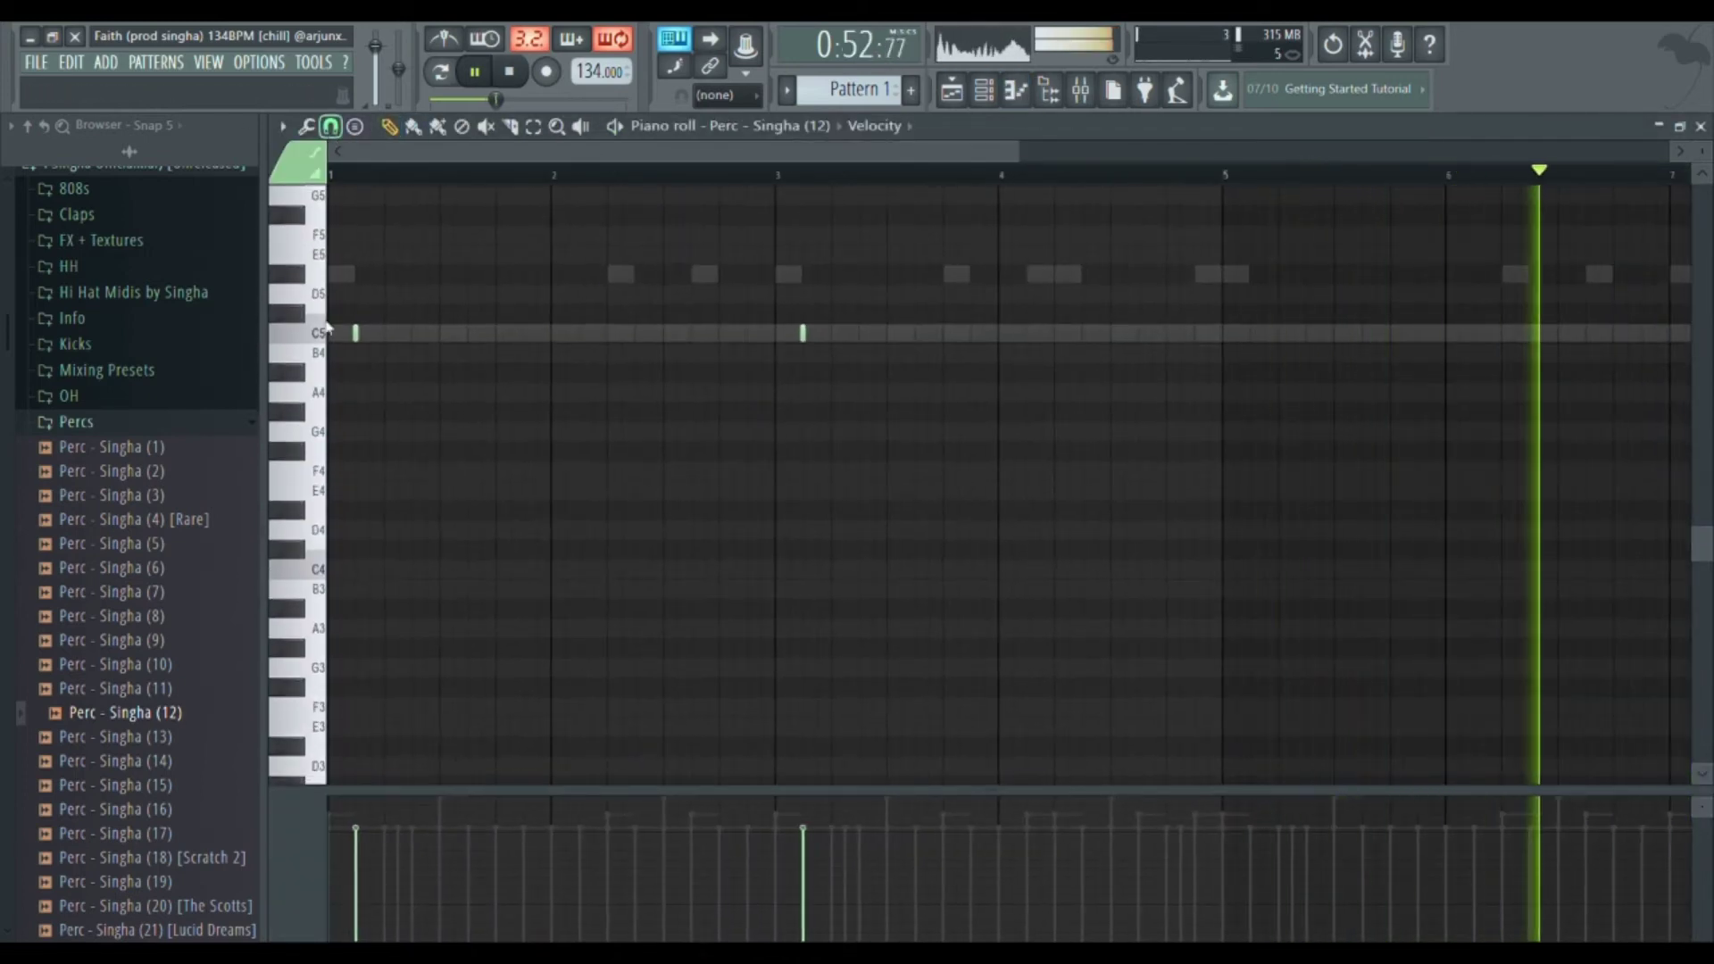
key("ctrl+a")
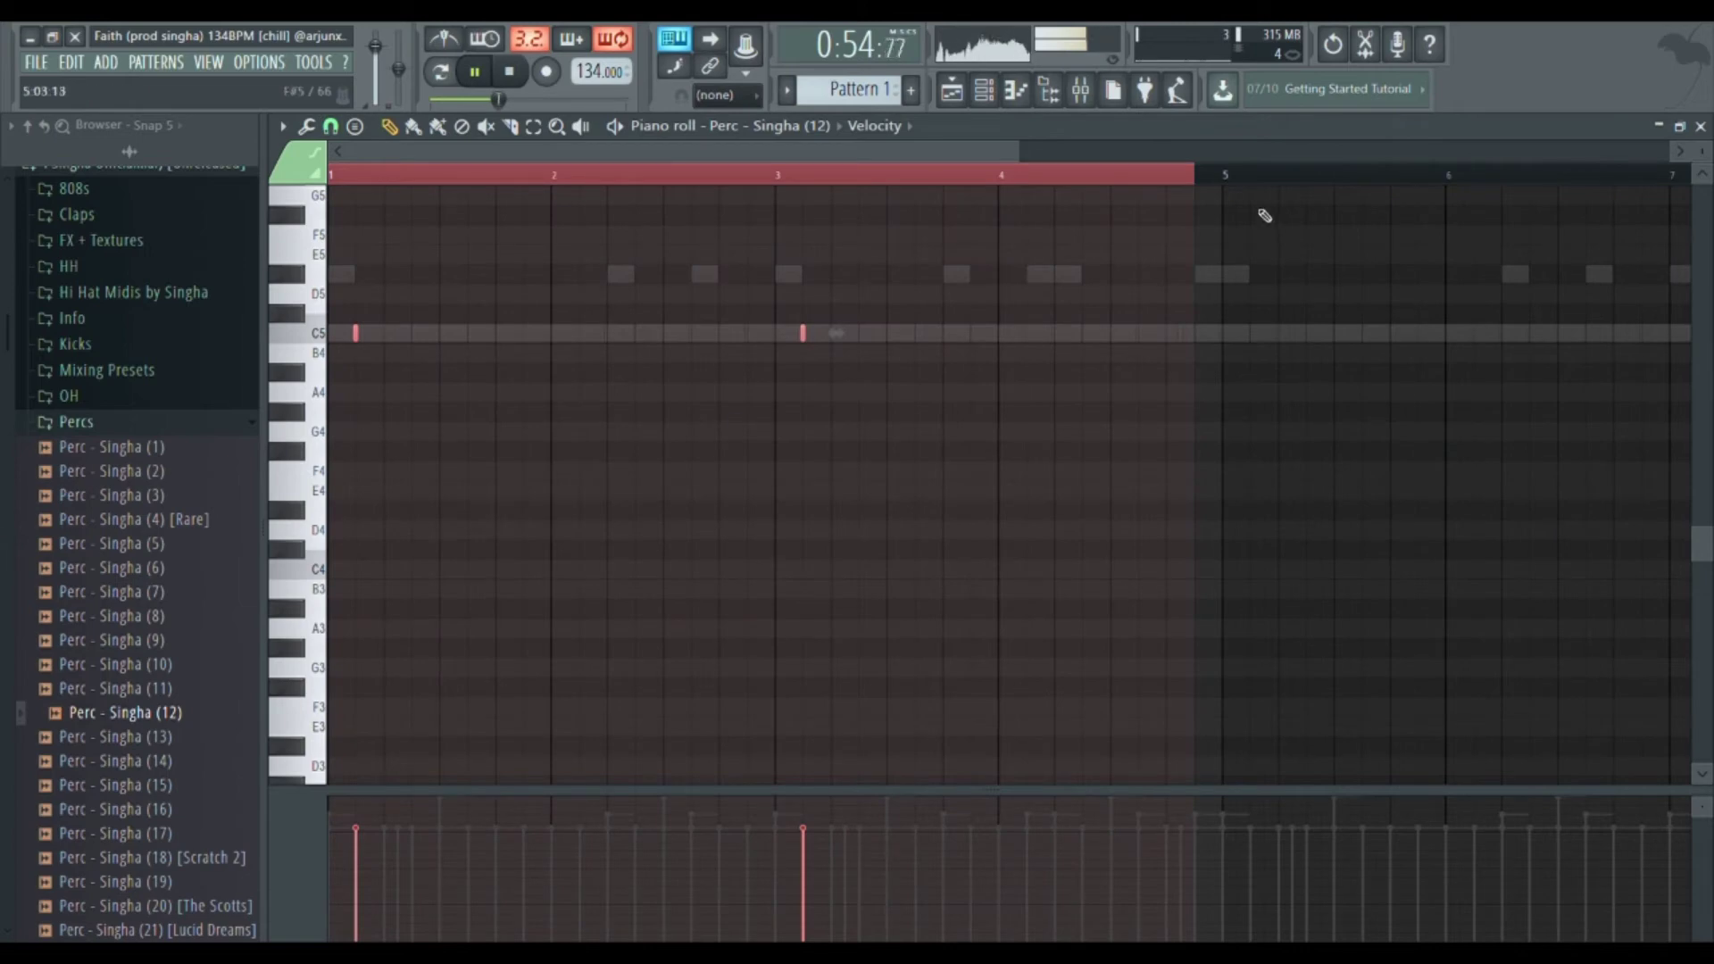
left_click_drag(1228, 182, 1236, 184)
key("ctrl+b")
key("Escape")
key("Escape")
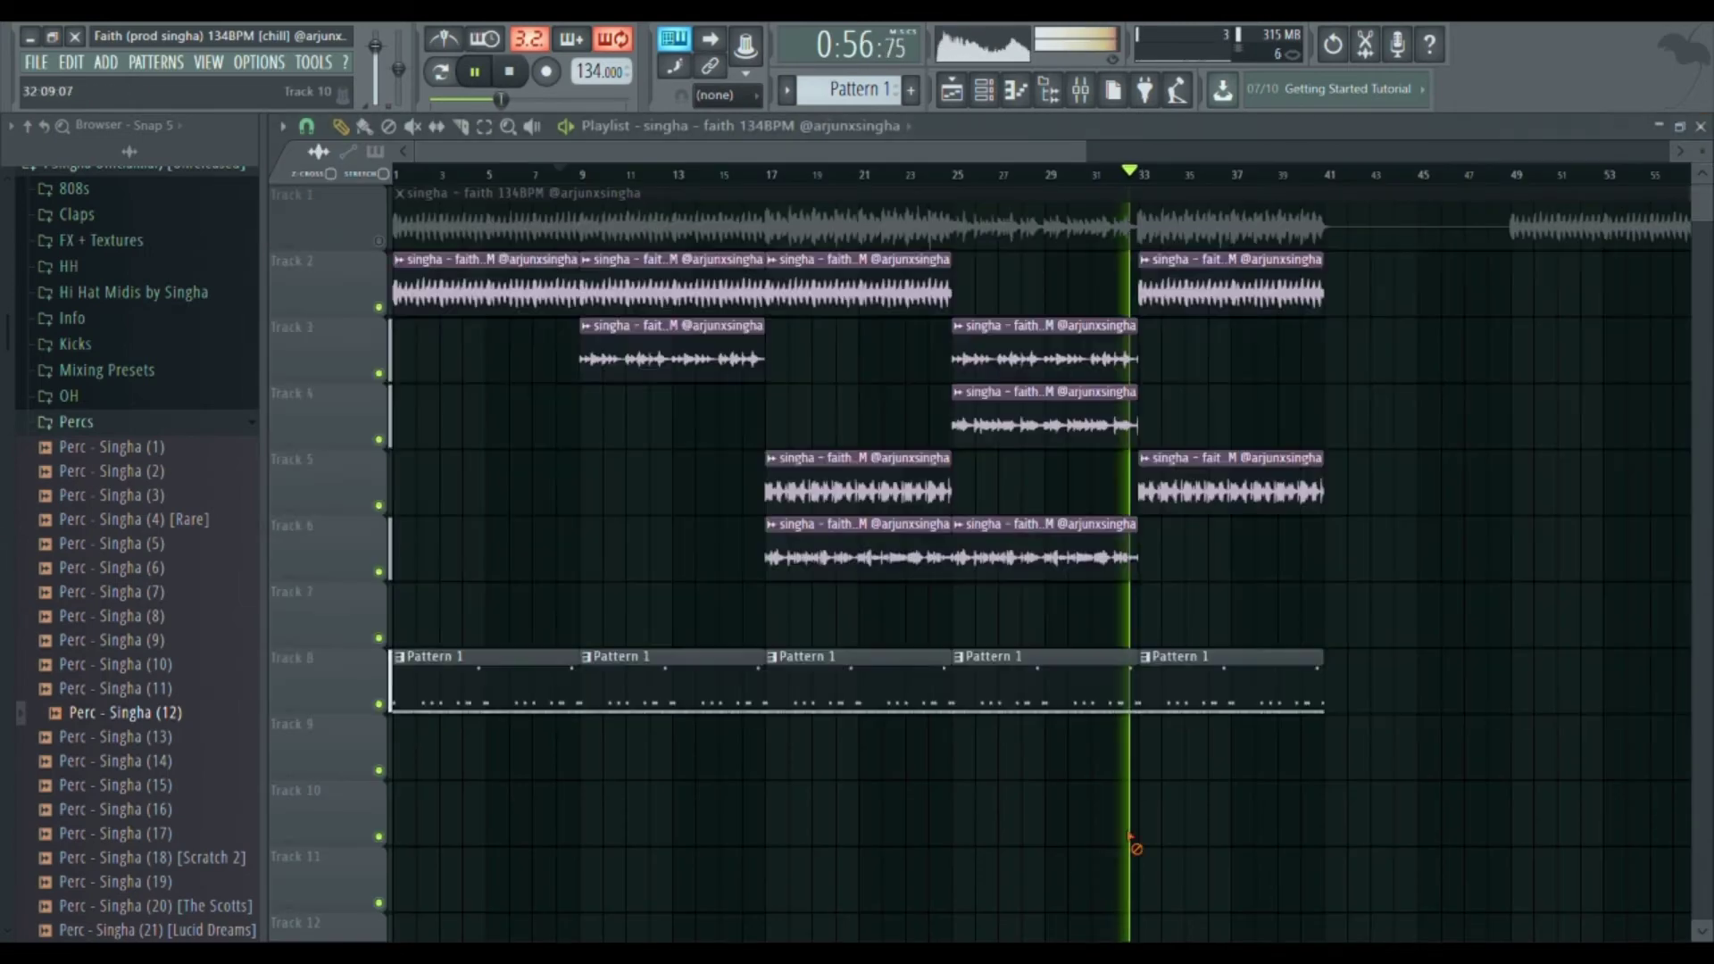
- Check the pitch setting of the singha - faith sample in its channel settings and close them
scroll(1132, 849, "down", 3)
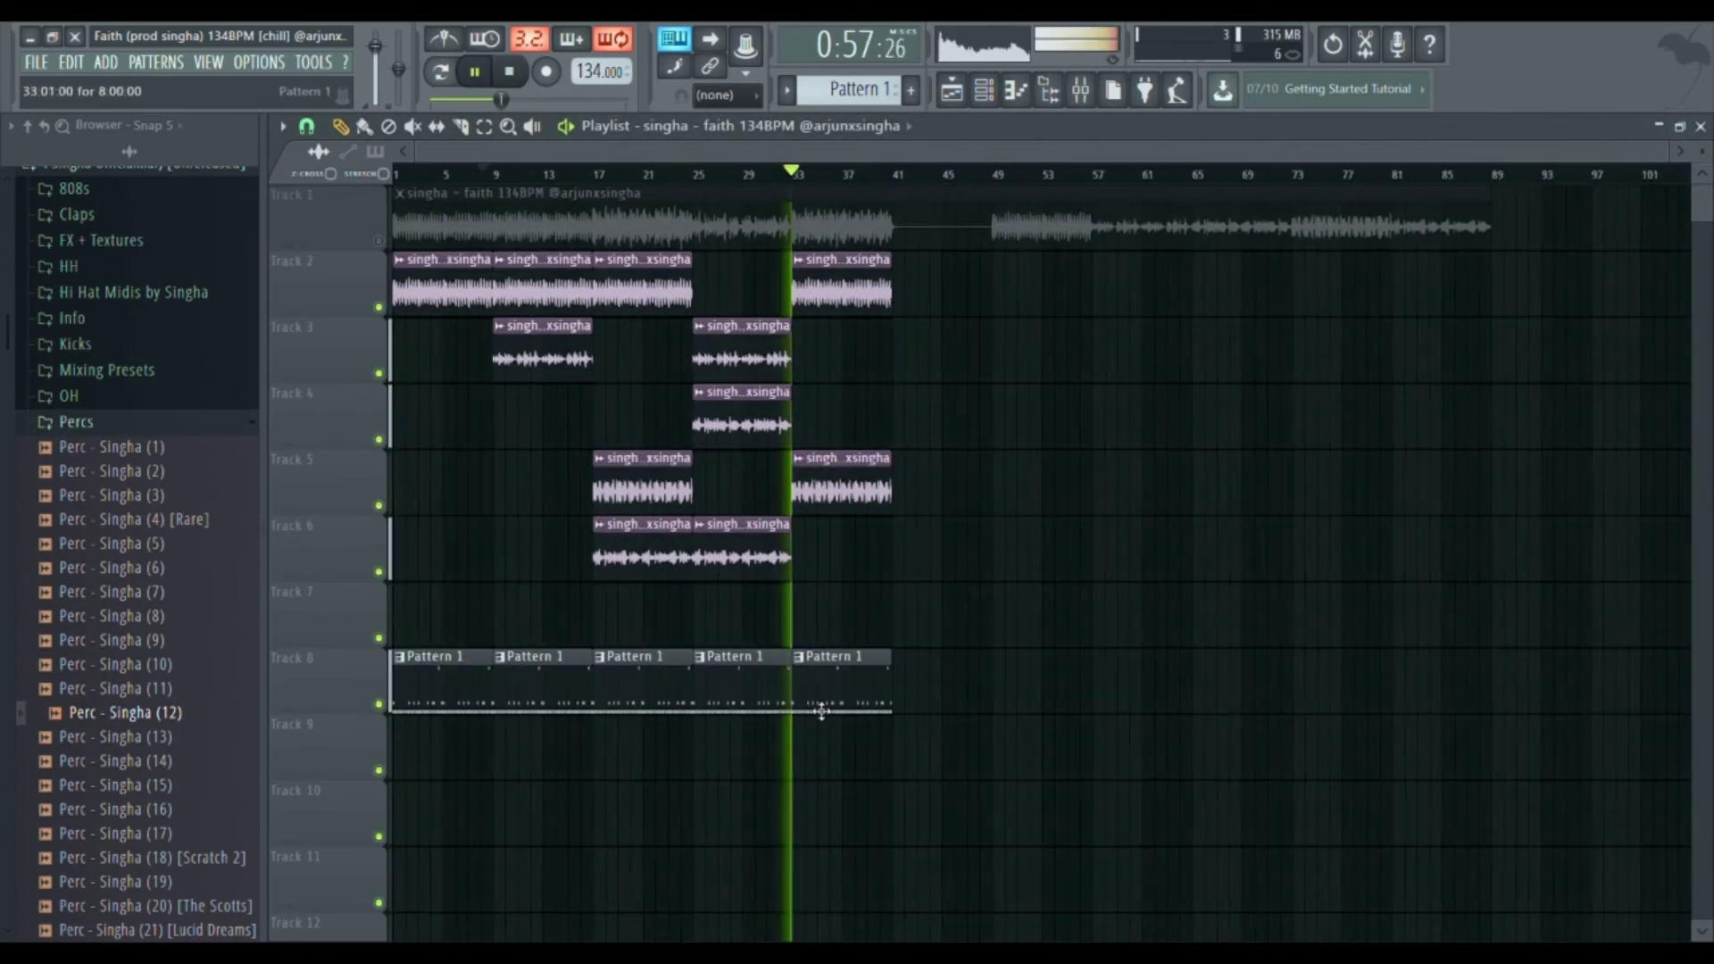
double_click(875, 282)
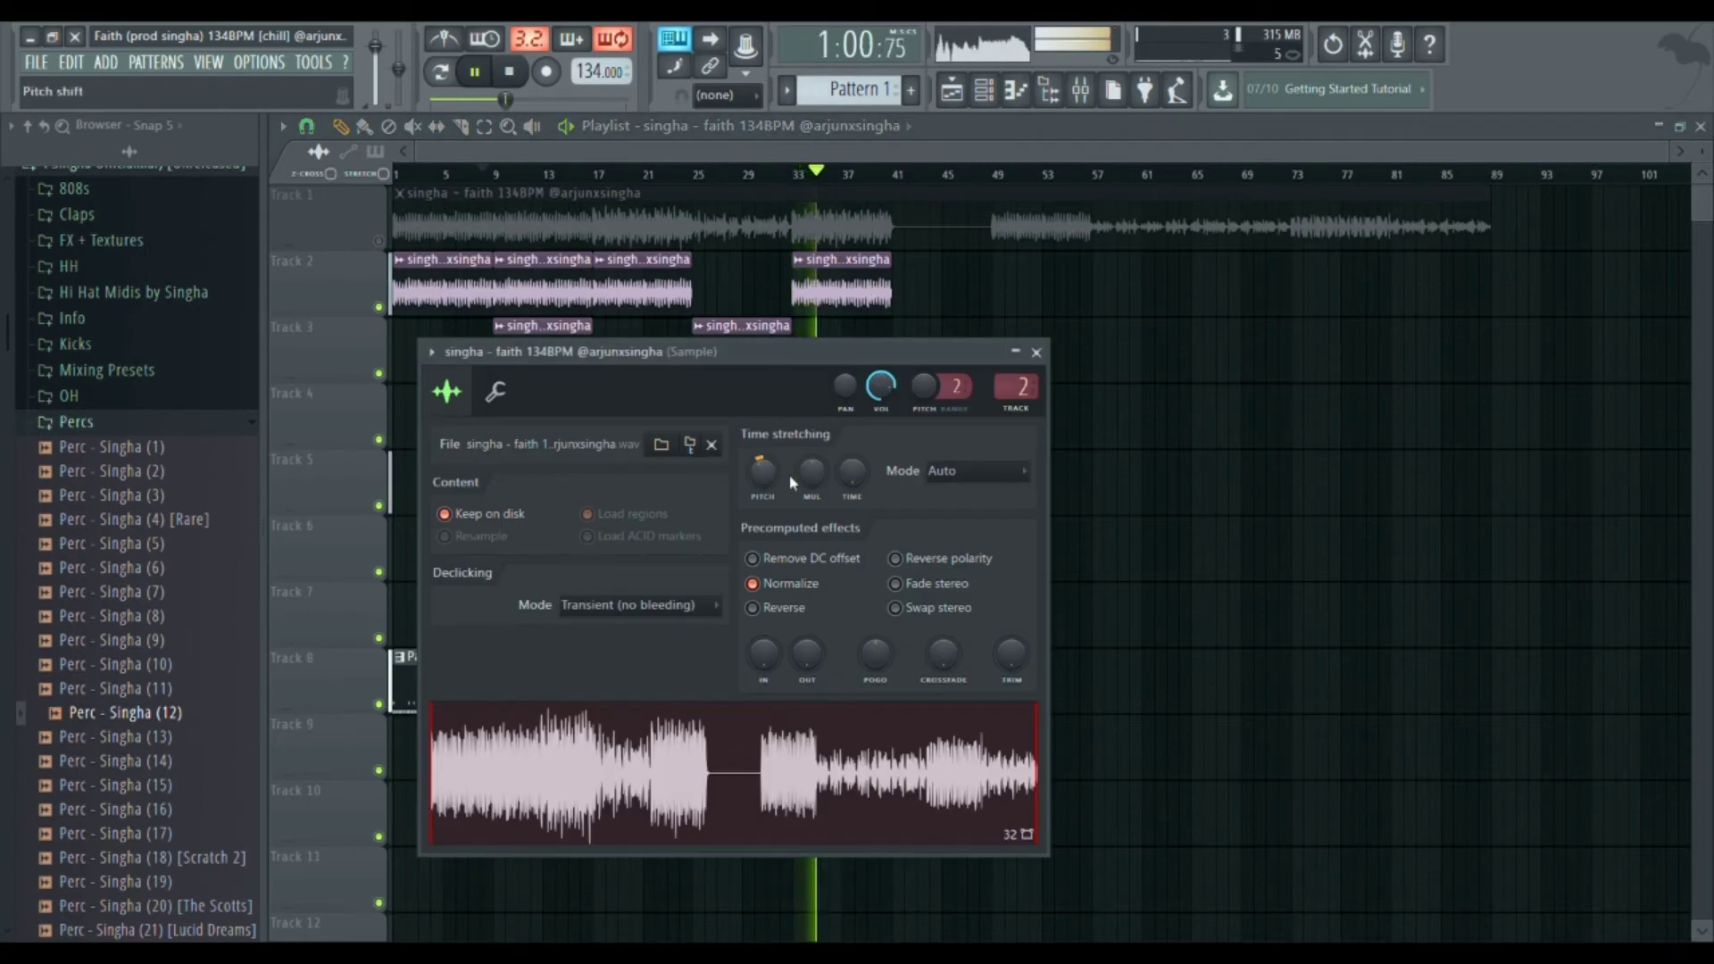
left_click(1036, 353)
- Transpose all 808 - Singha (Spinz) notes in Pattern 1 up two semitones, with the main notes on F5, and close the piano roll
double_click(831, 693)
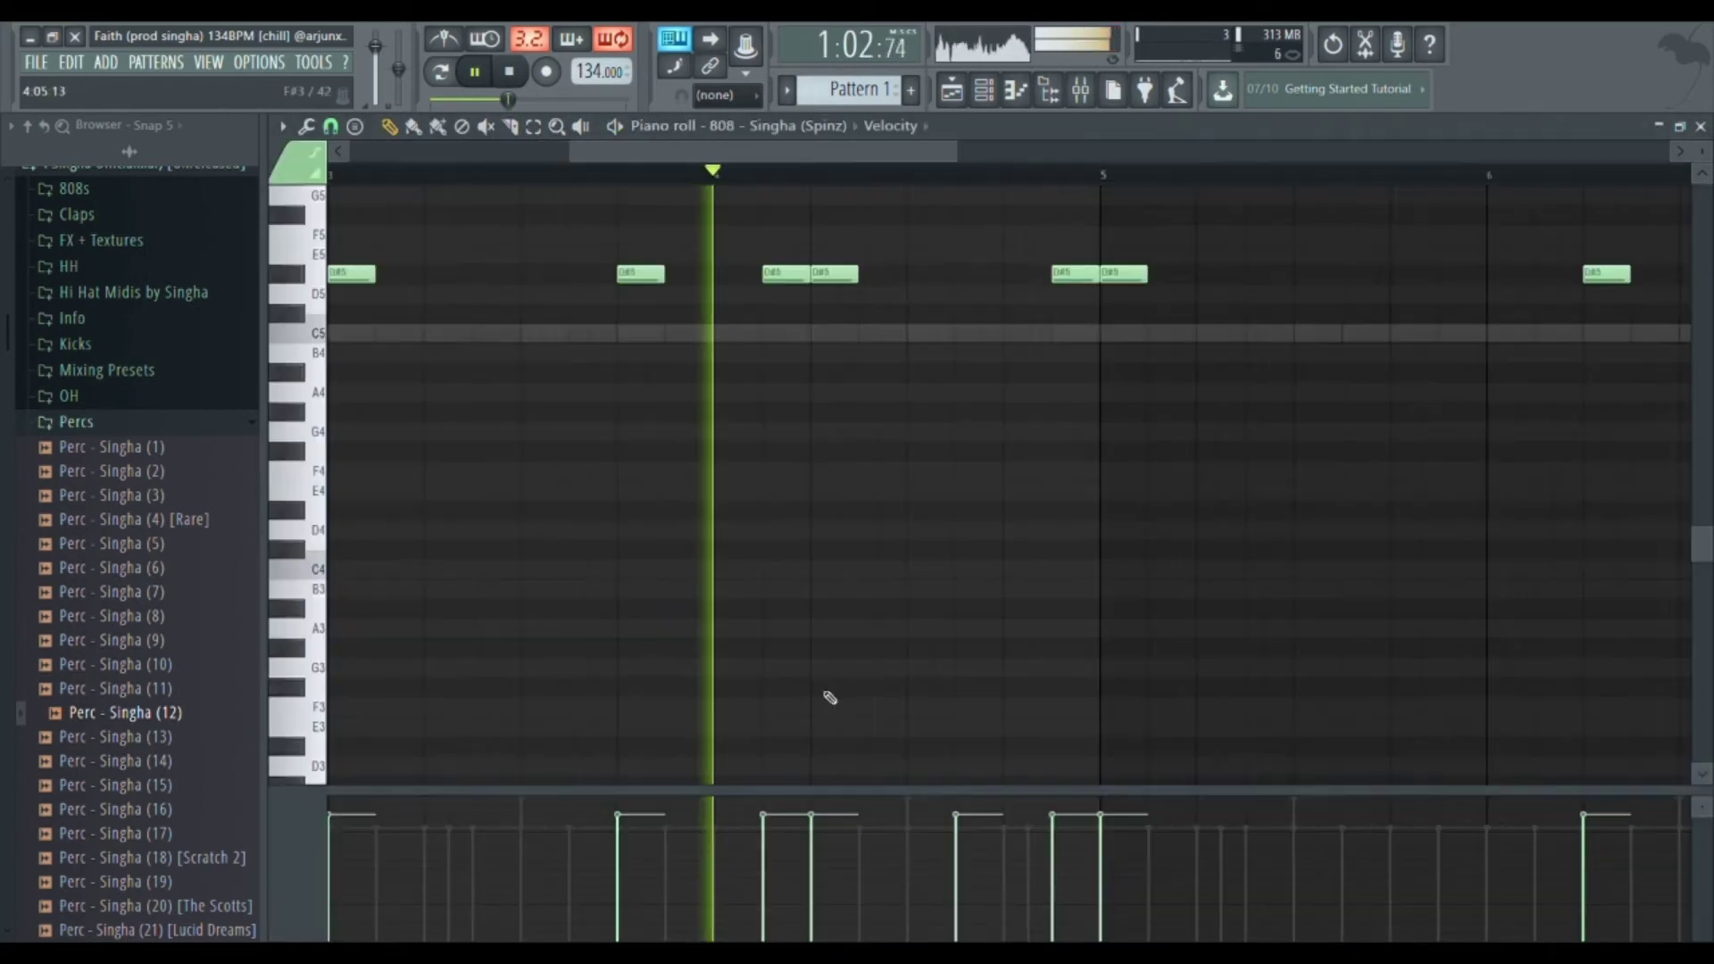
scroll(776, 318, "up", 4)
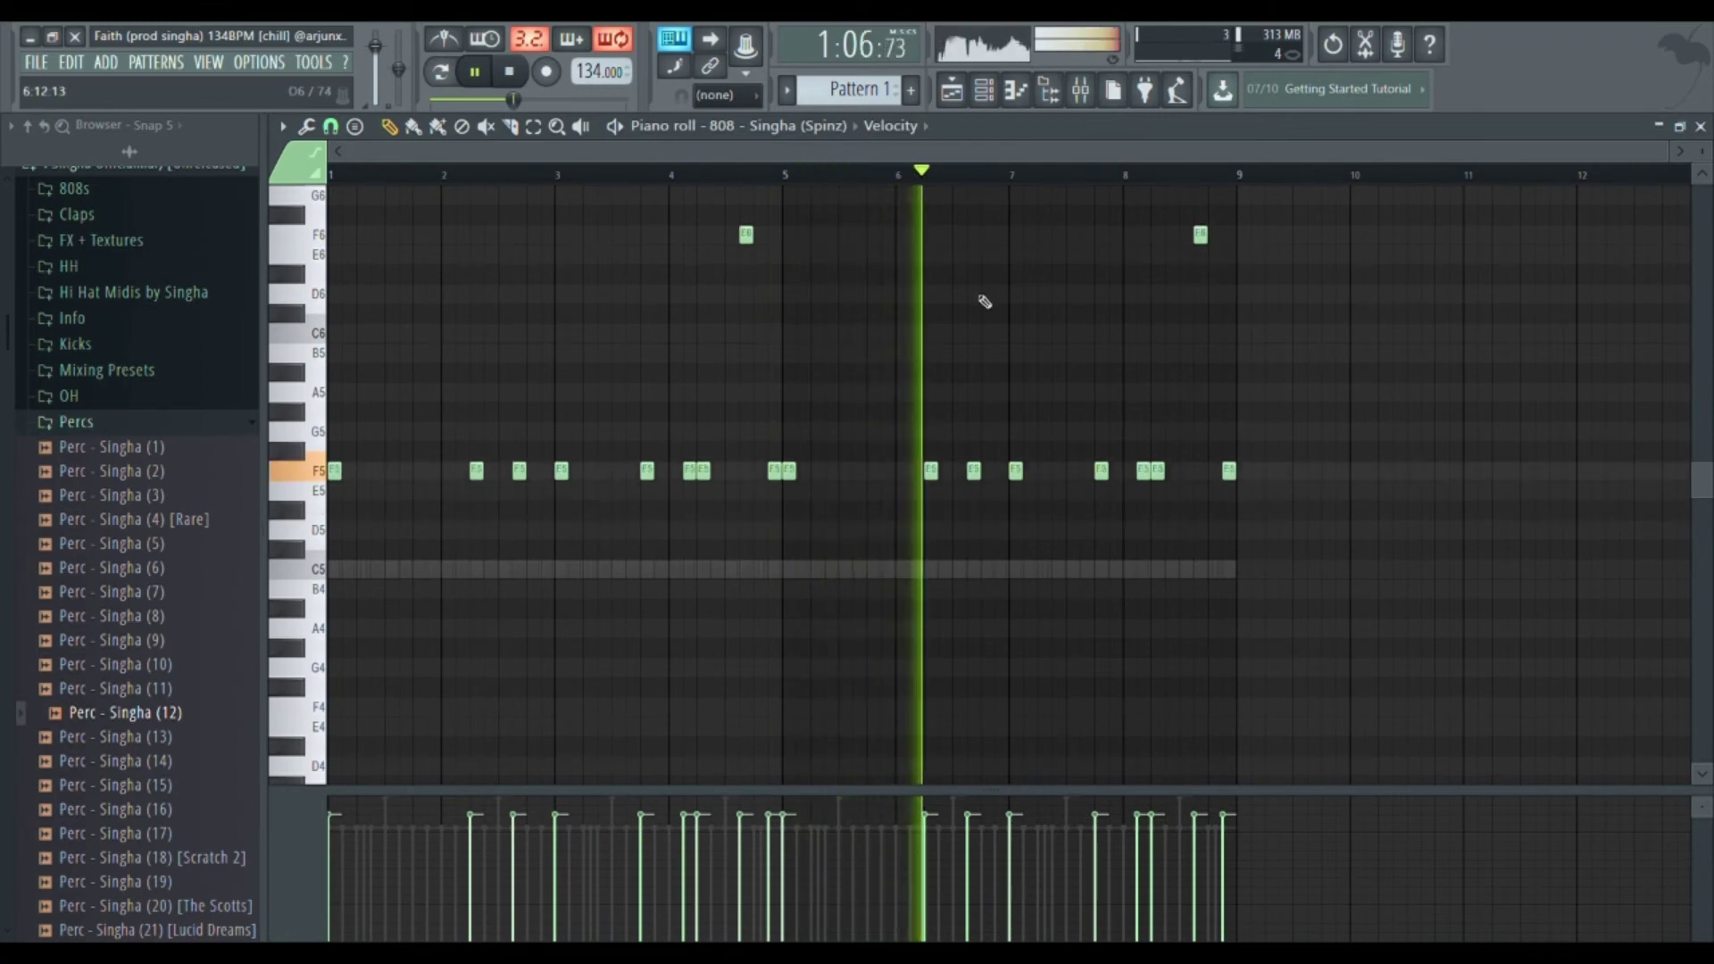
left_click(1701, 127)
right_click(1035, 811)
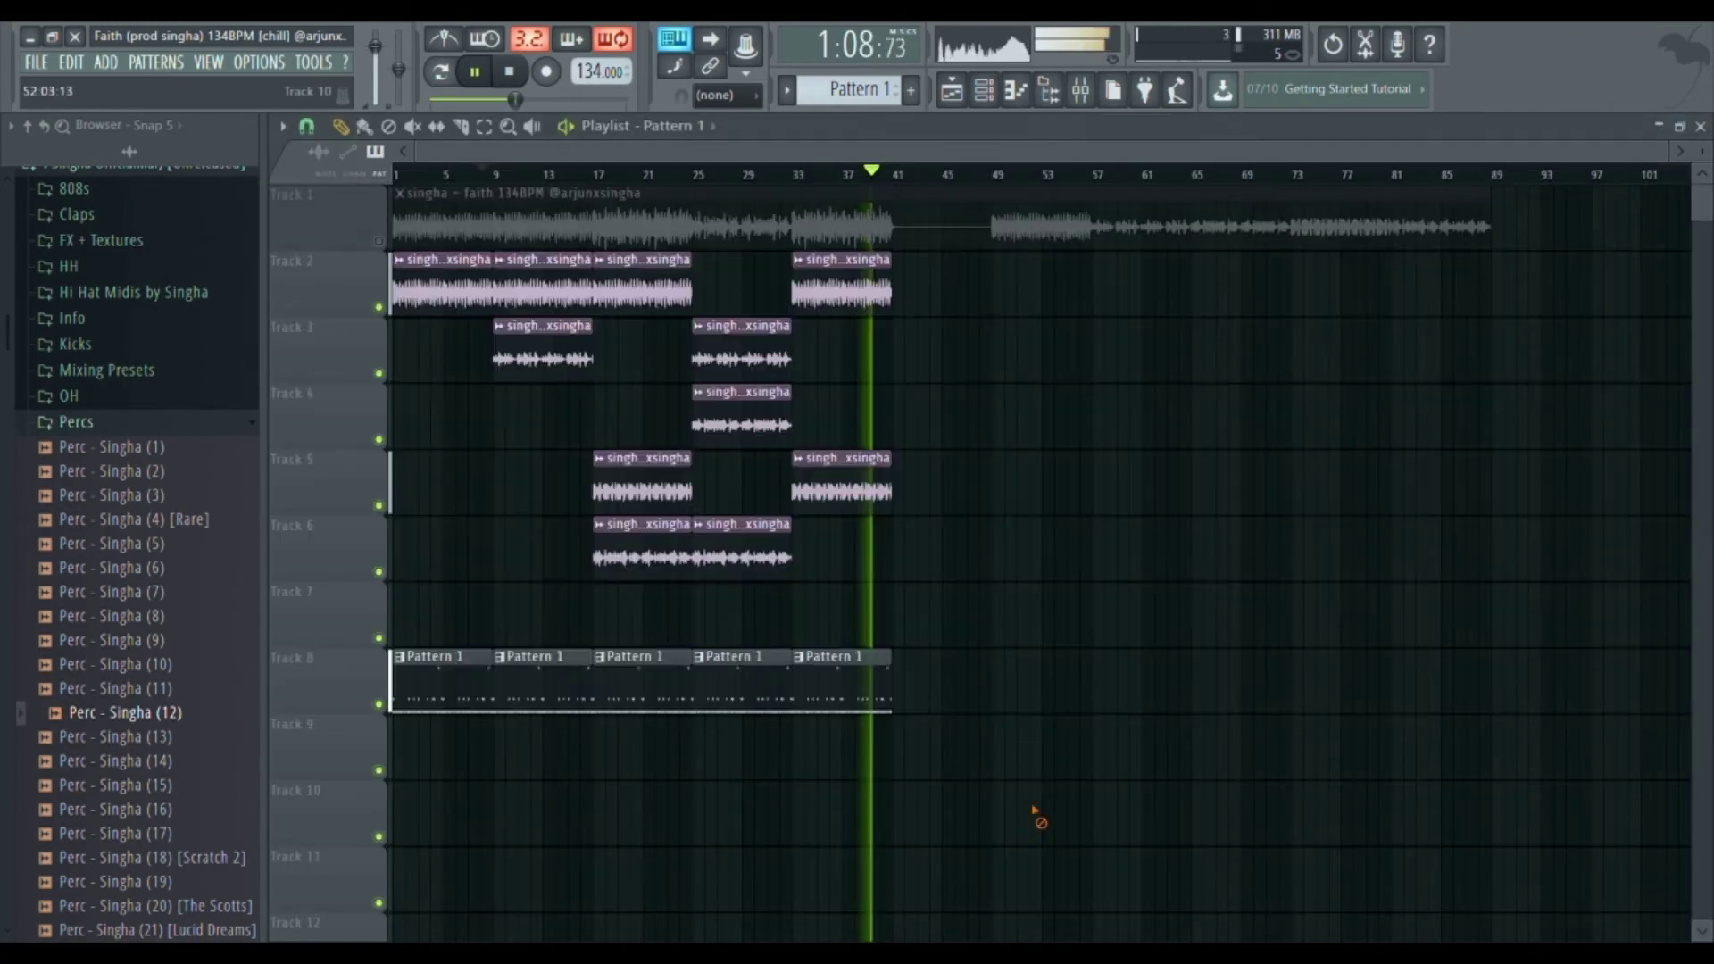
- Restart the song, try removing the first Pattern 1 clip from track 8 and undo the removal
scroll(544, 673, "up", 5)
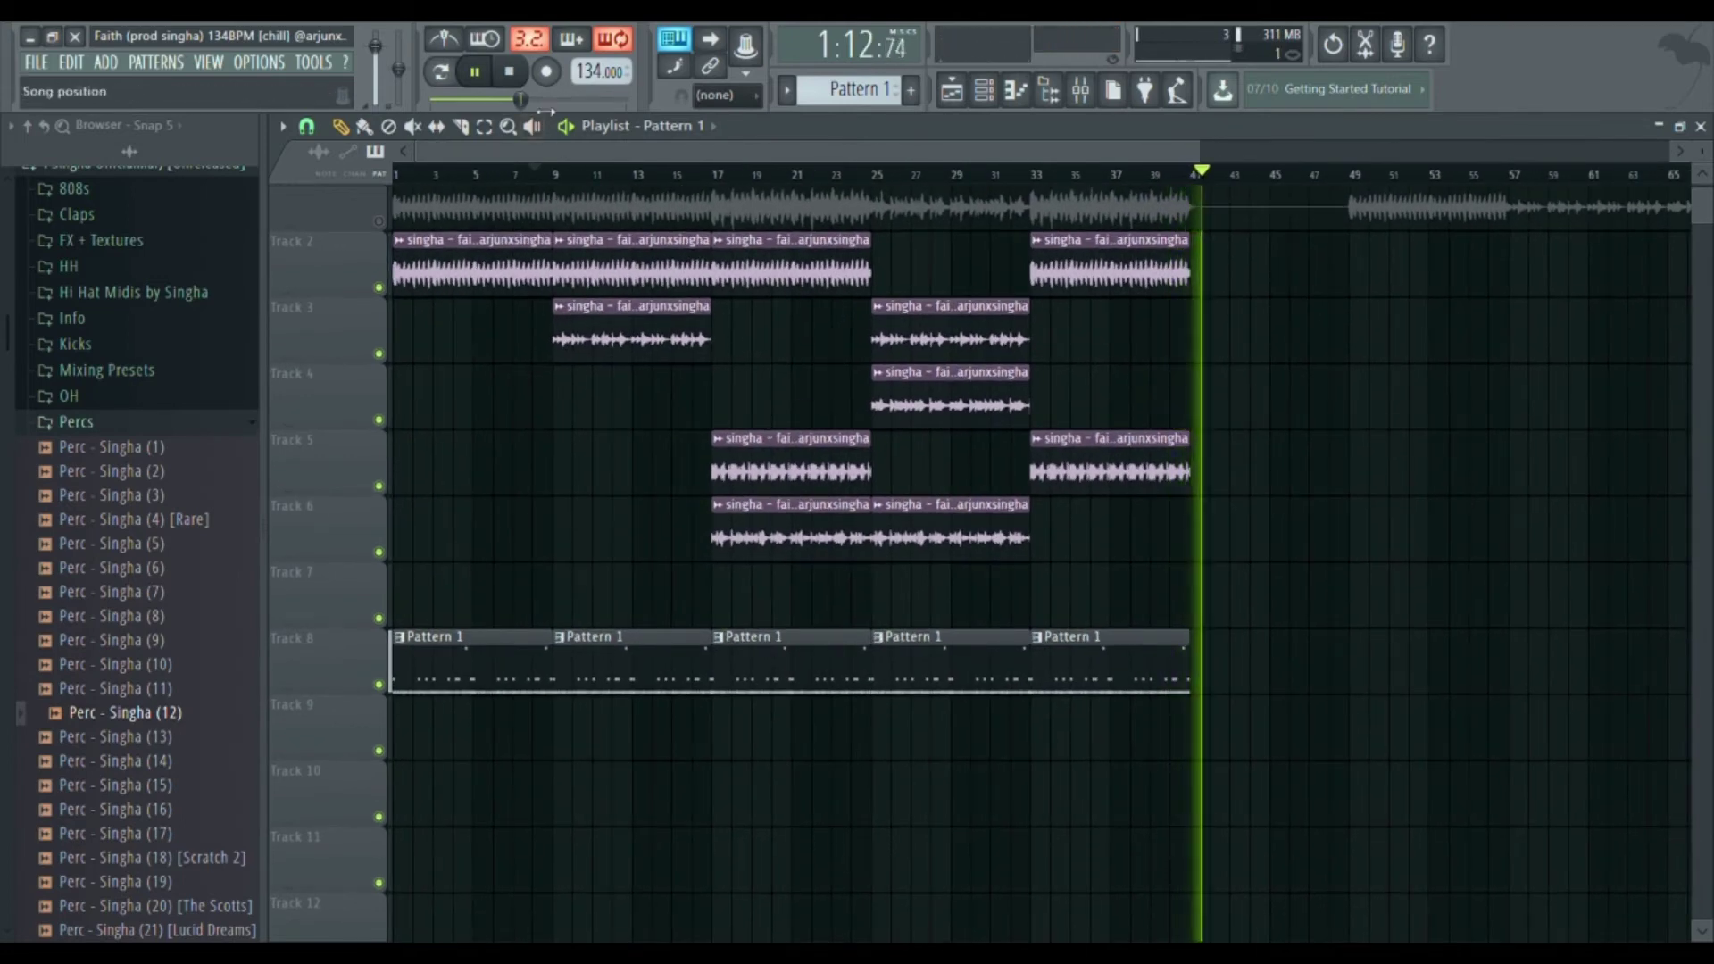
key("space")
scroll(495, 553, "down", 4)
right_click(453, 670)
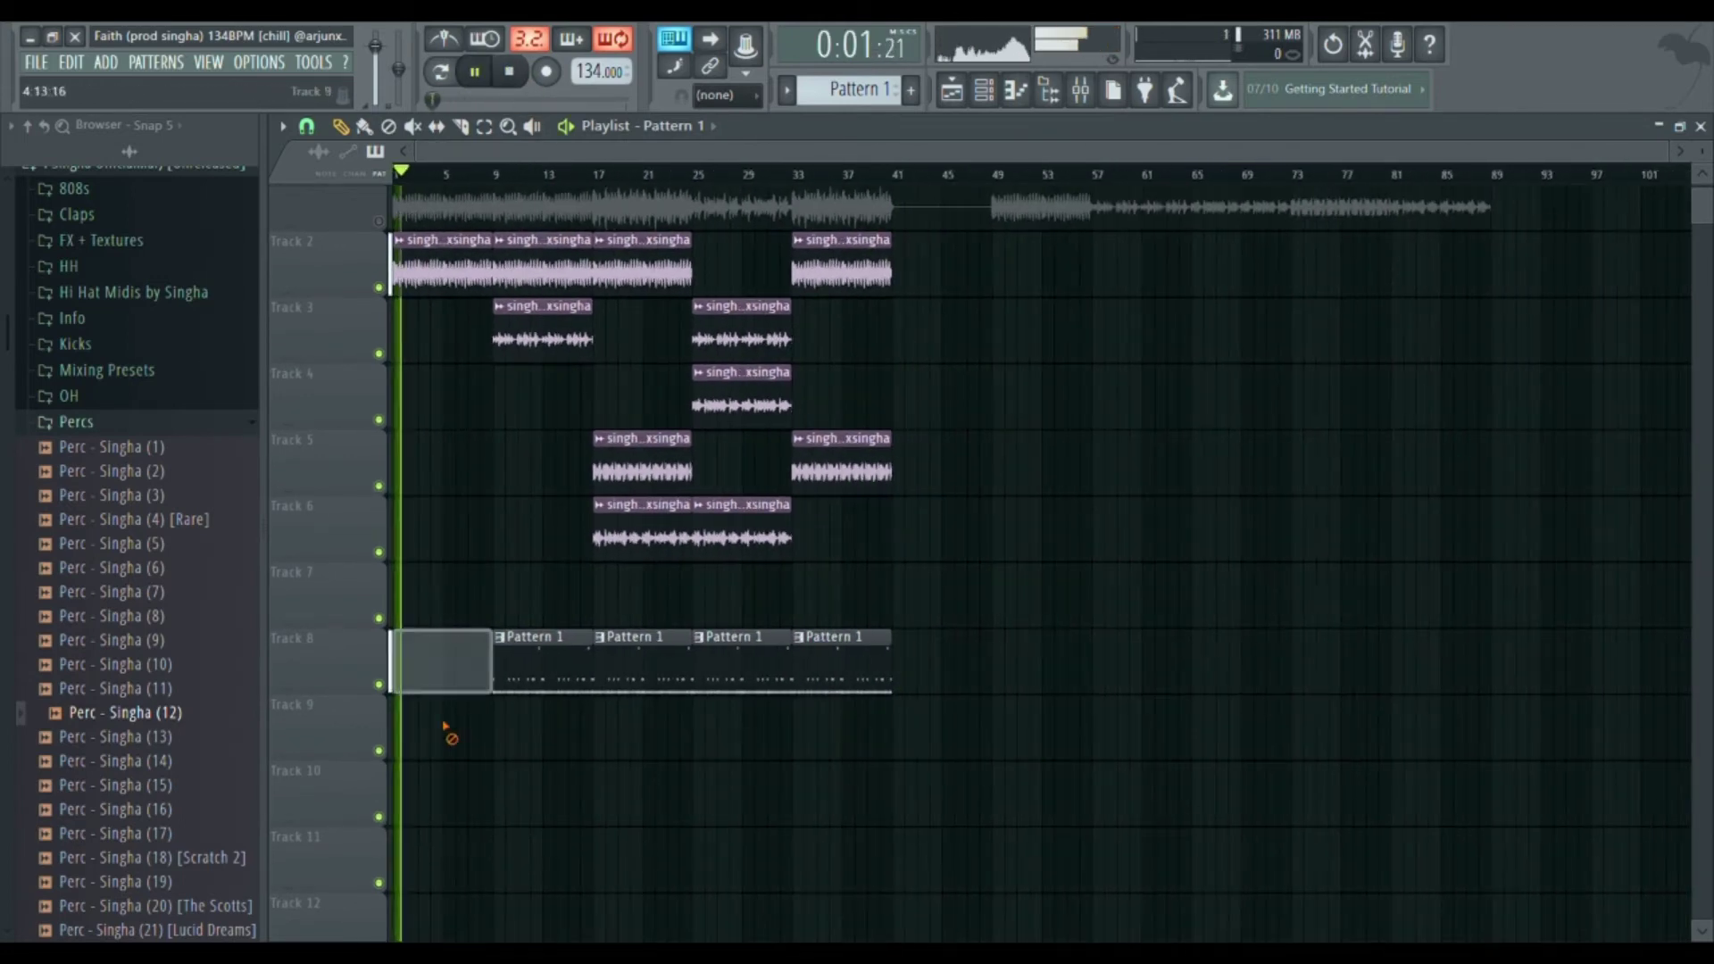
scroll(1112, 199, "up", 1)
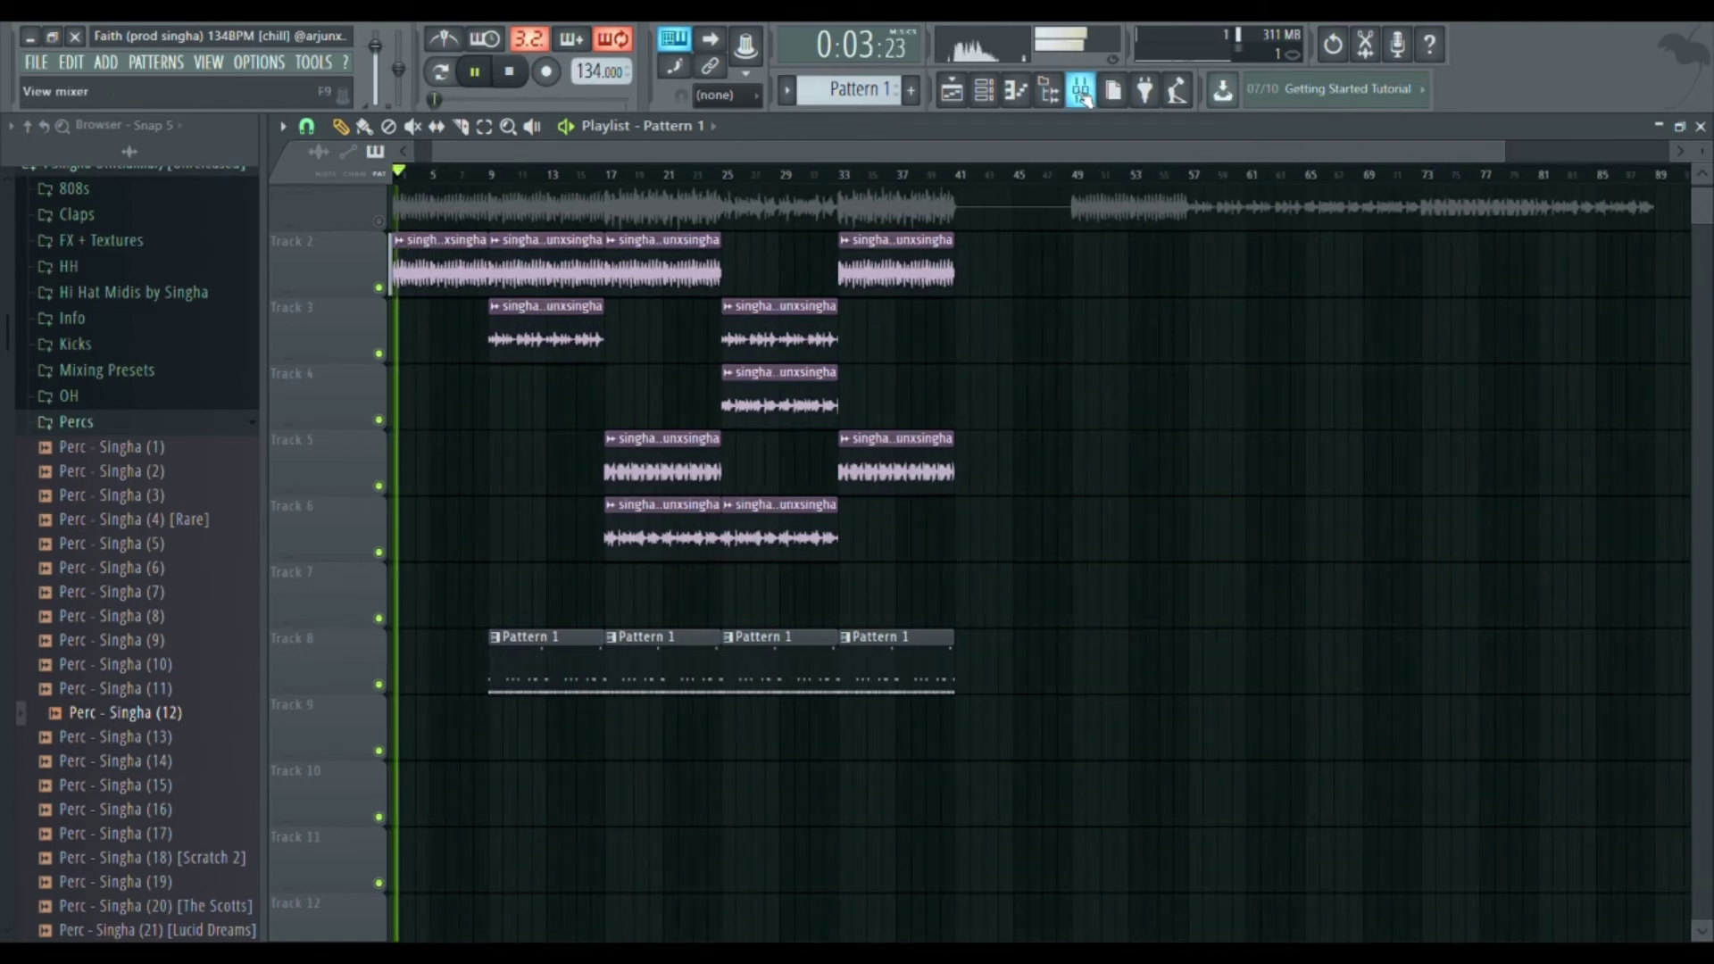
key("ctrl+z")
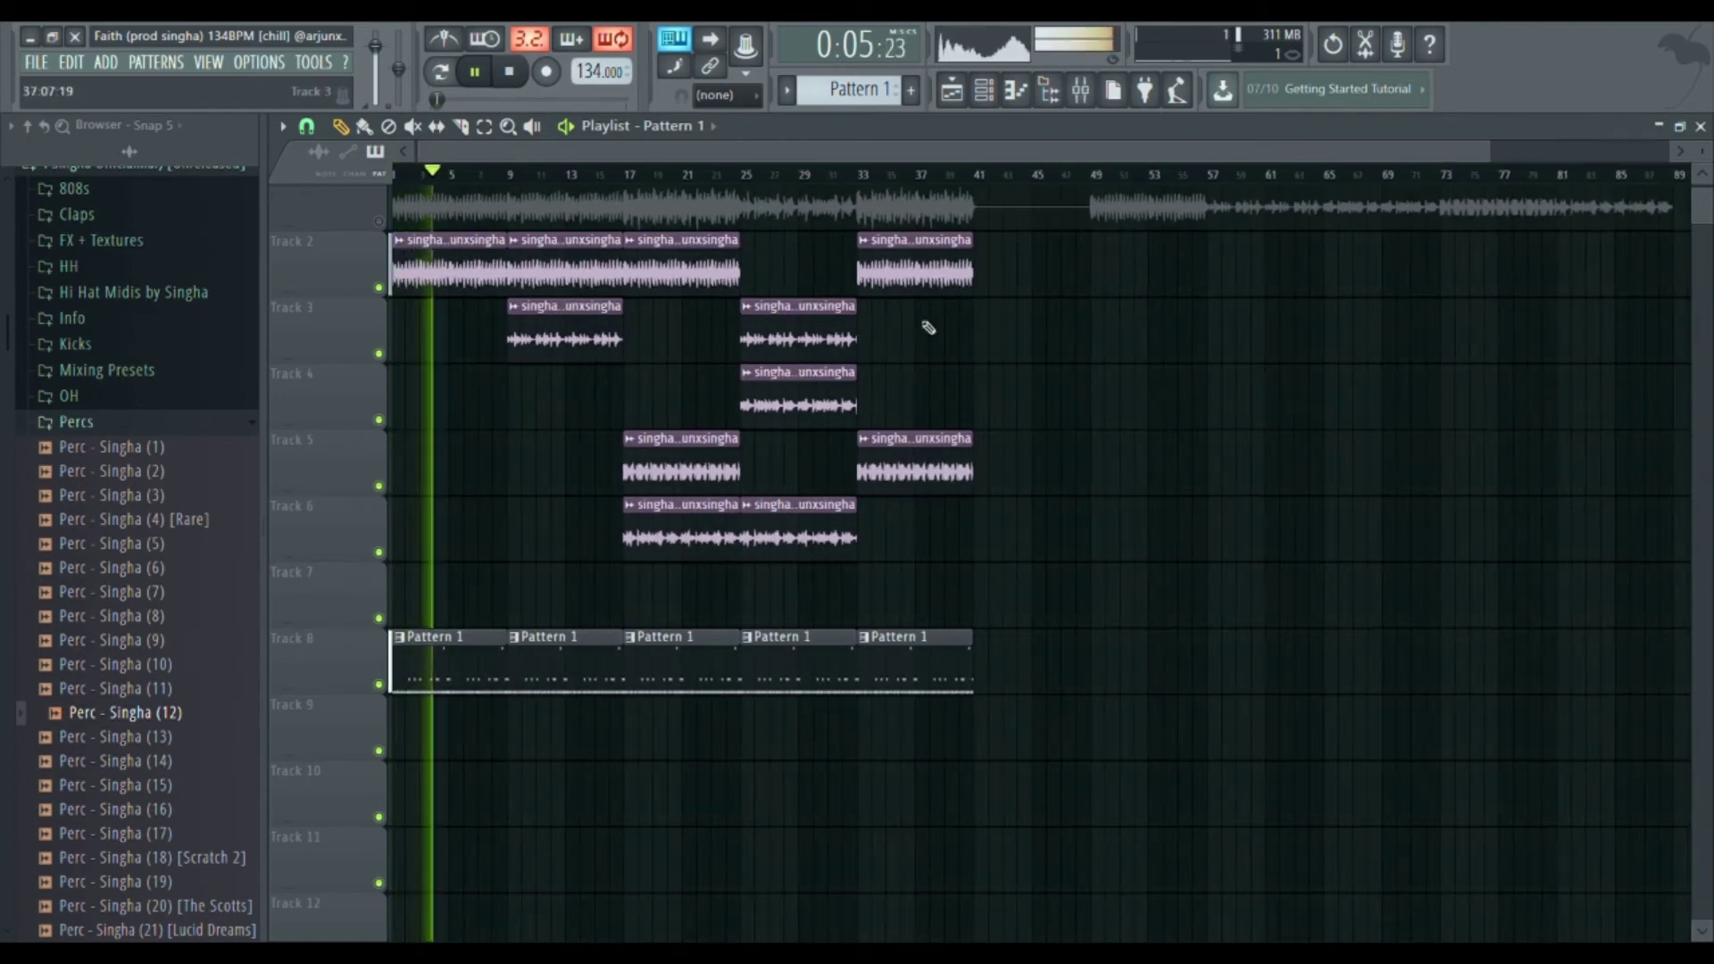
- Play Pattern 1 from the start and review the 808 - Singha (Spinz) notes across bars 1 to 5 in the piano roll
left_click(982, 90)
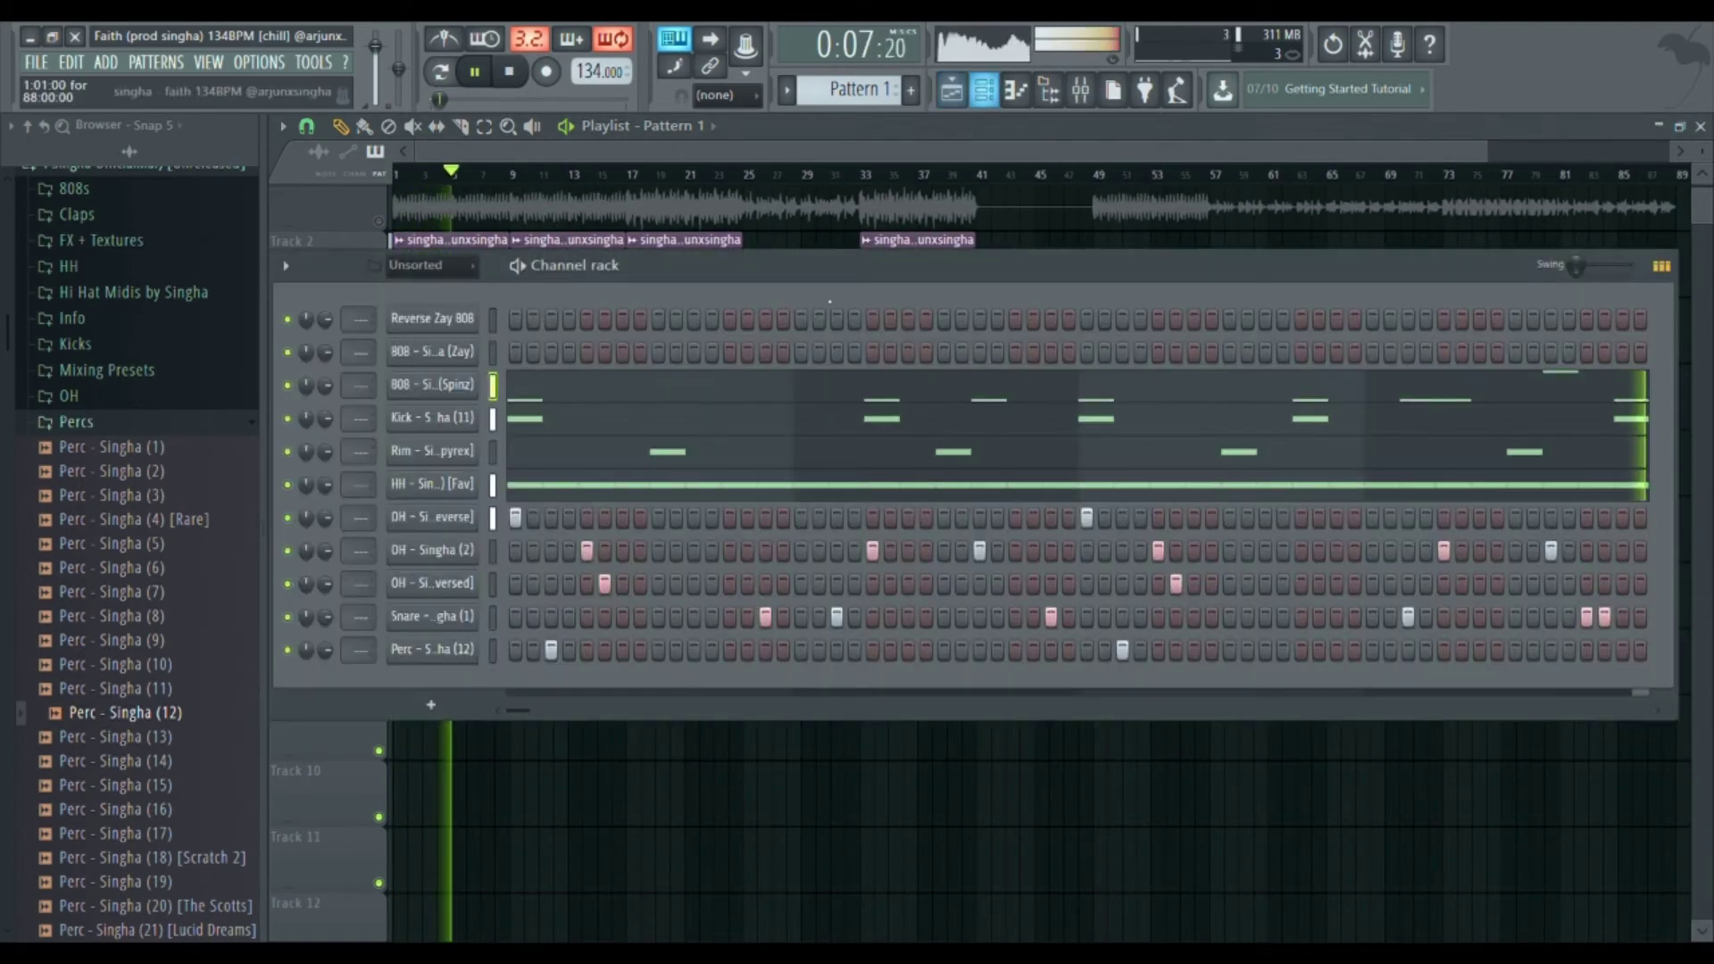
left_click(527, 397)
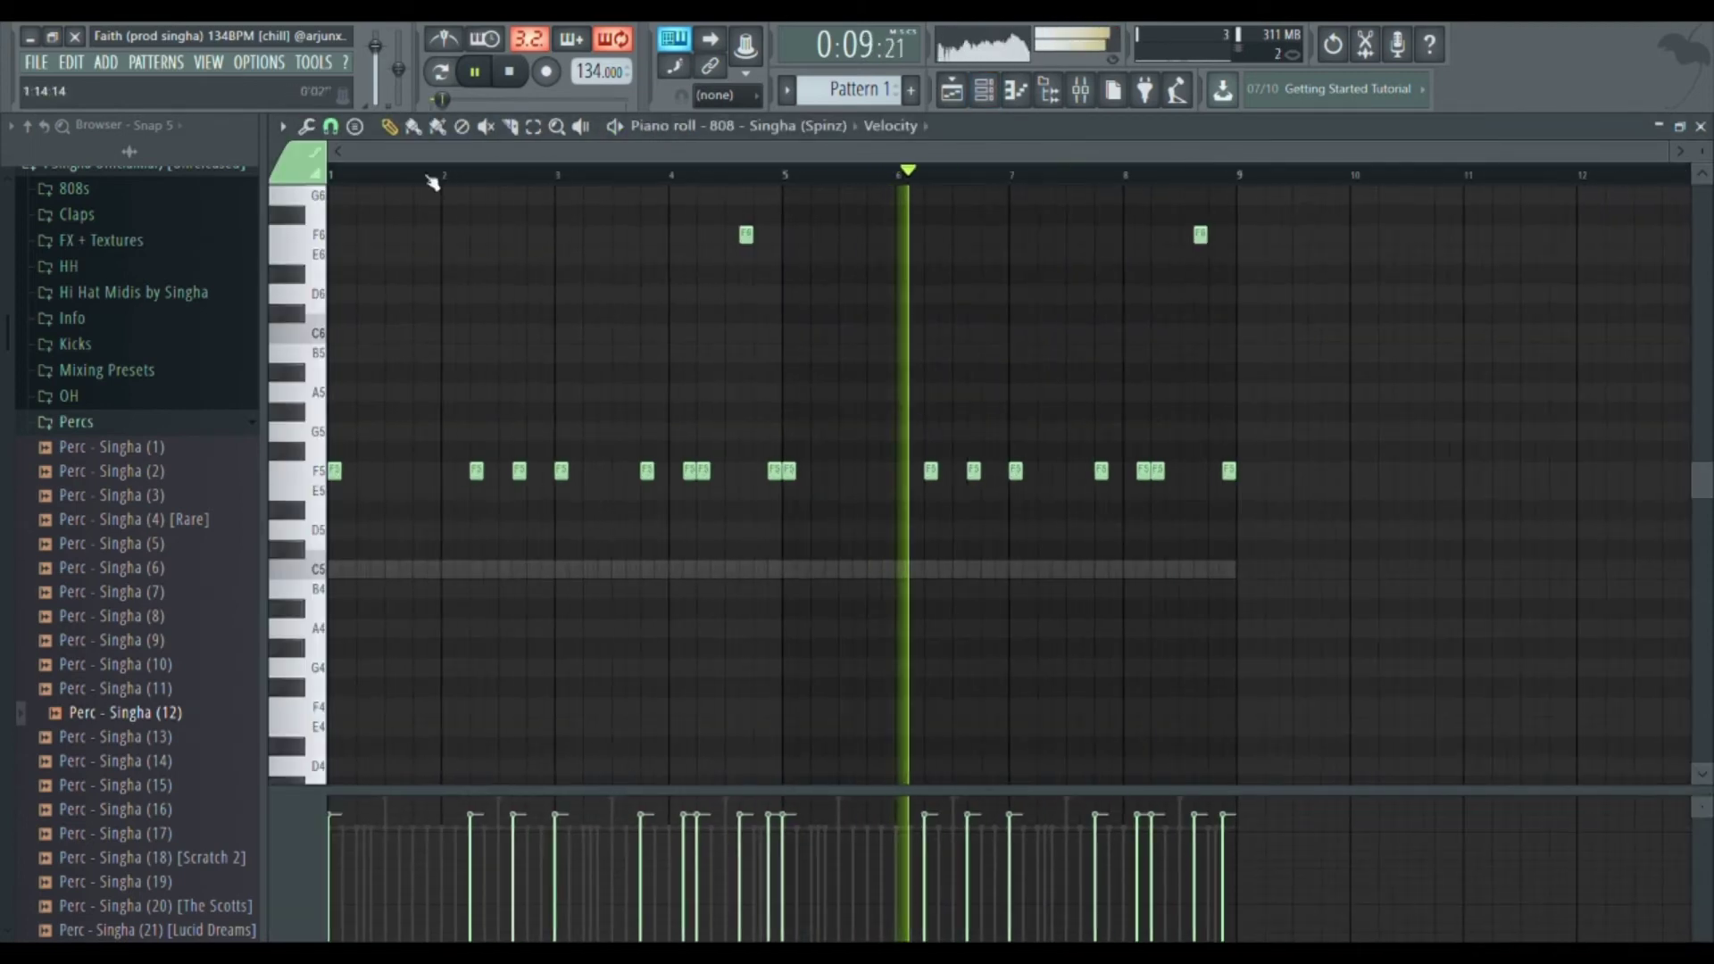
left_click(474, 73)
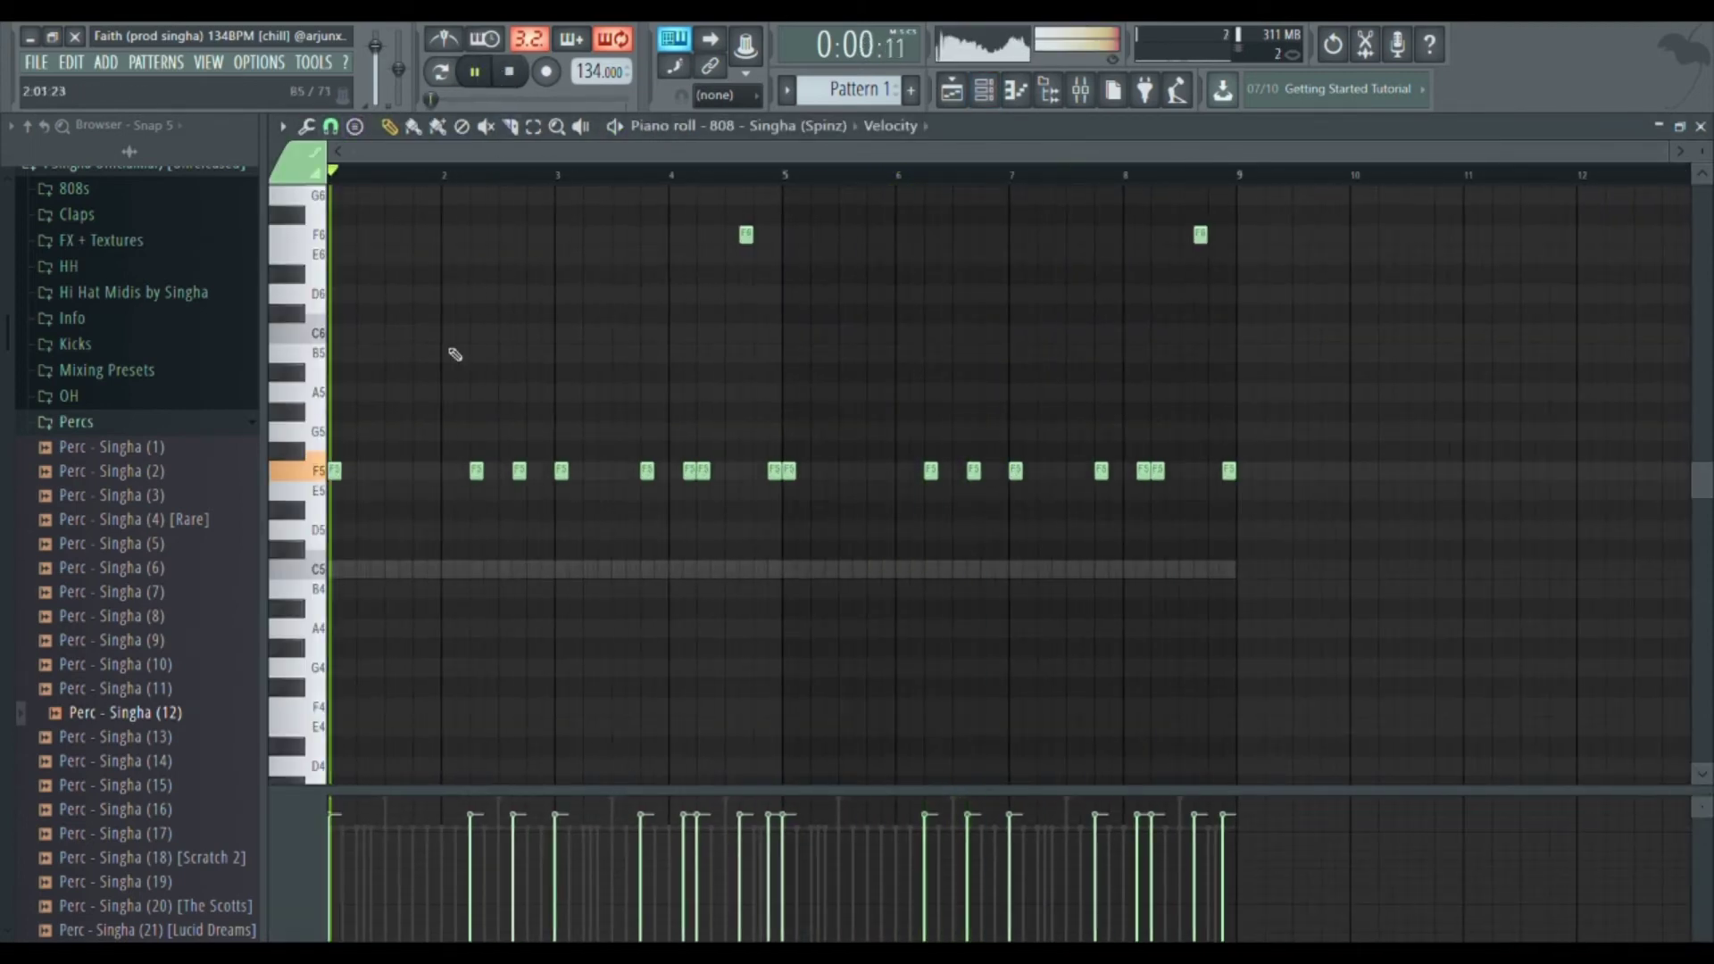
scroll(456, 354, "up", 3)
left_click_drag(492, 444, 656, 495)
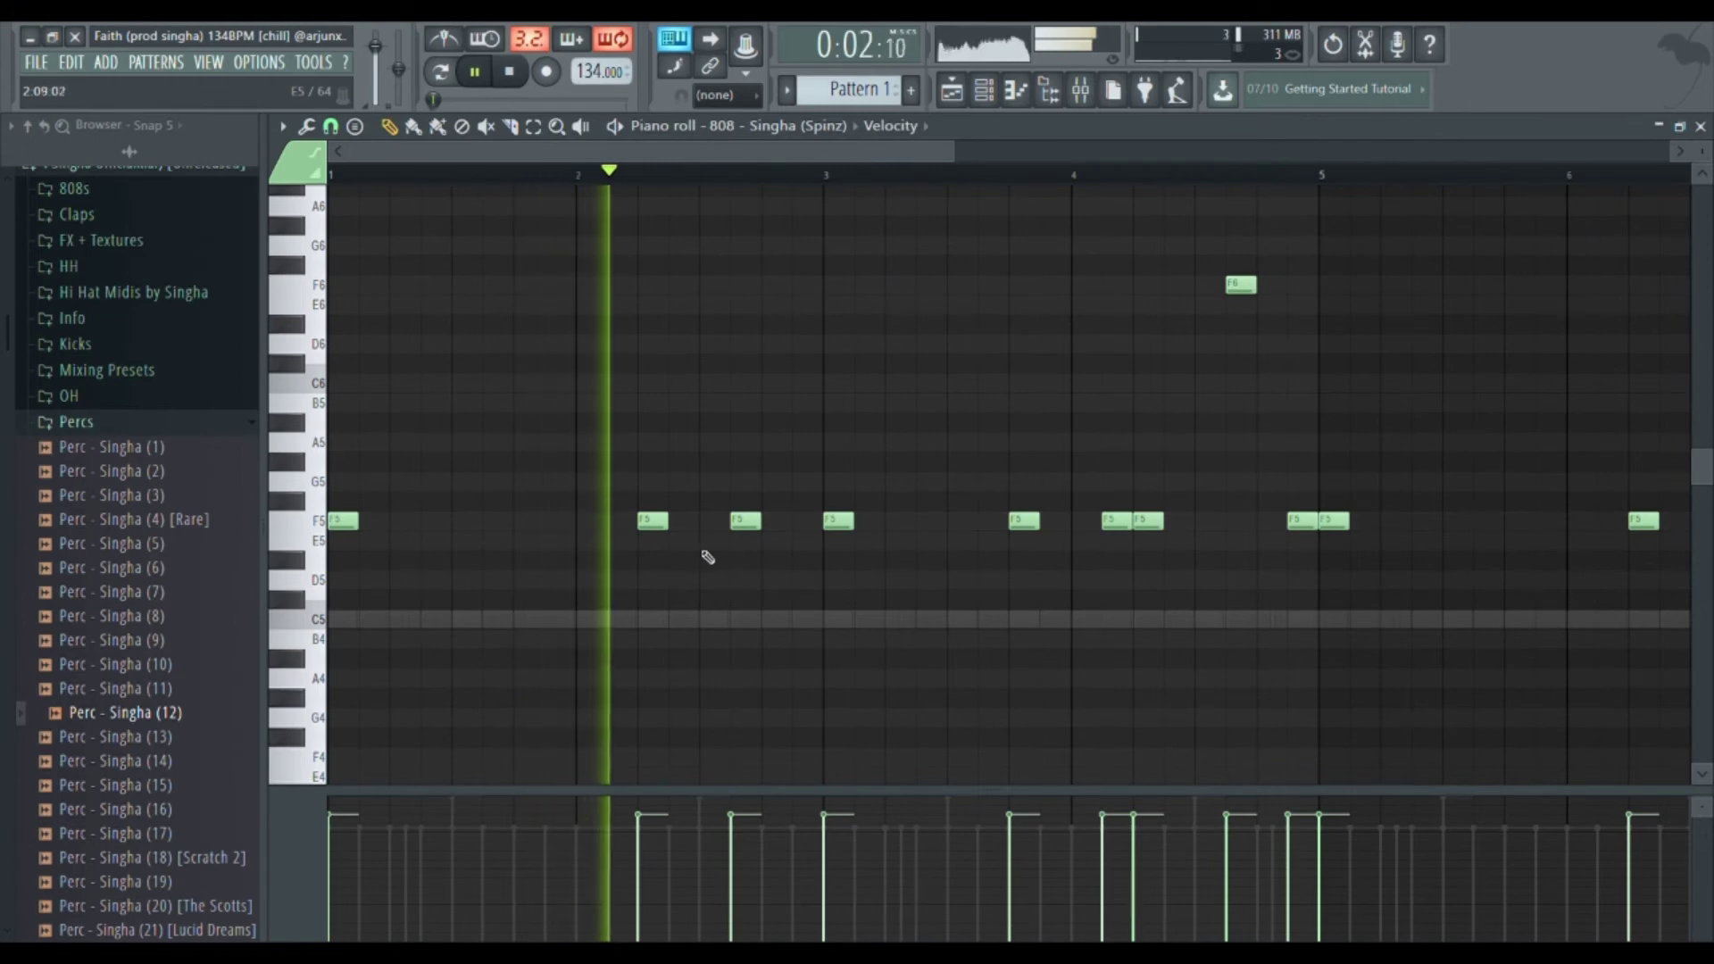
scroll(786, 541, "up", 2)
scroll(830, 500, "down", 3)
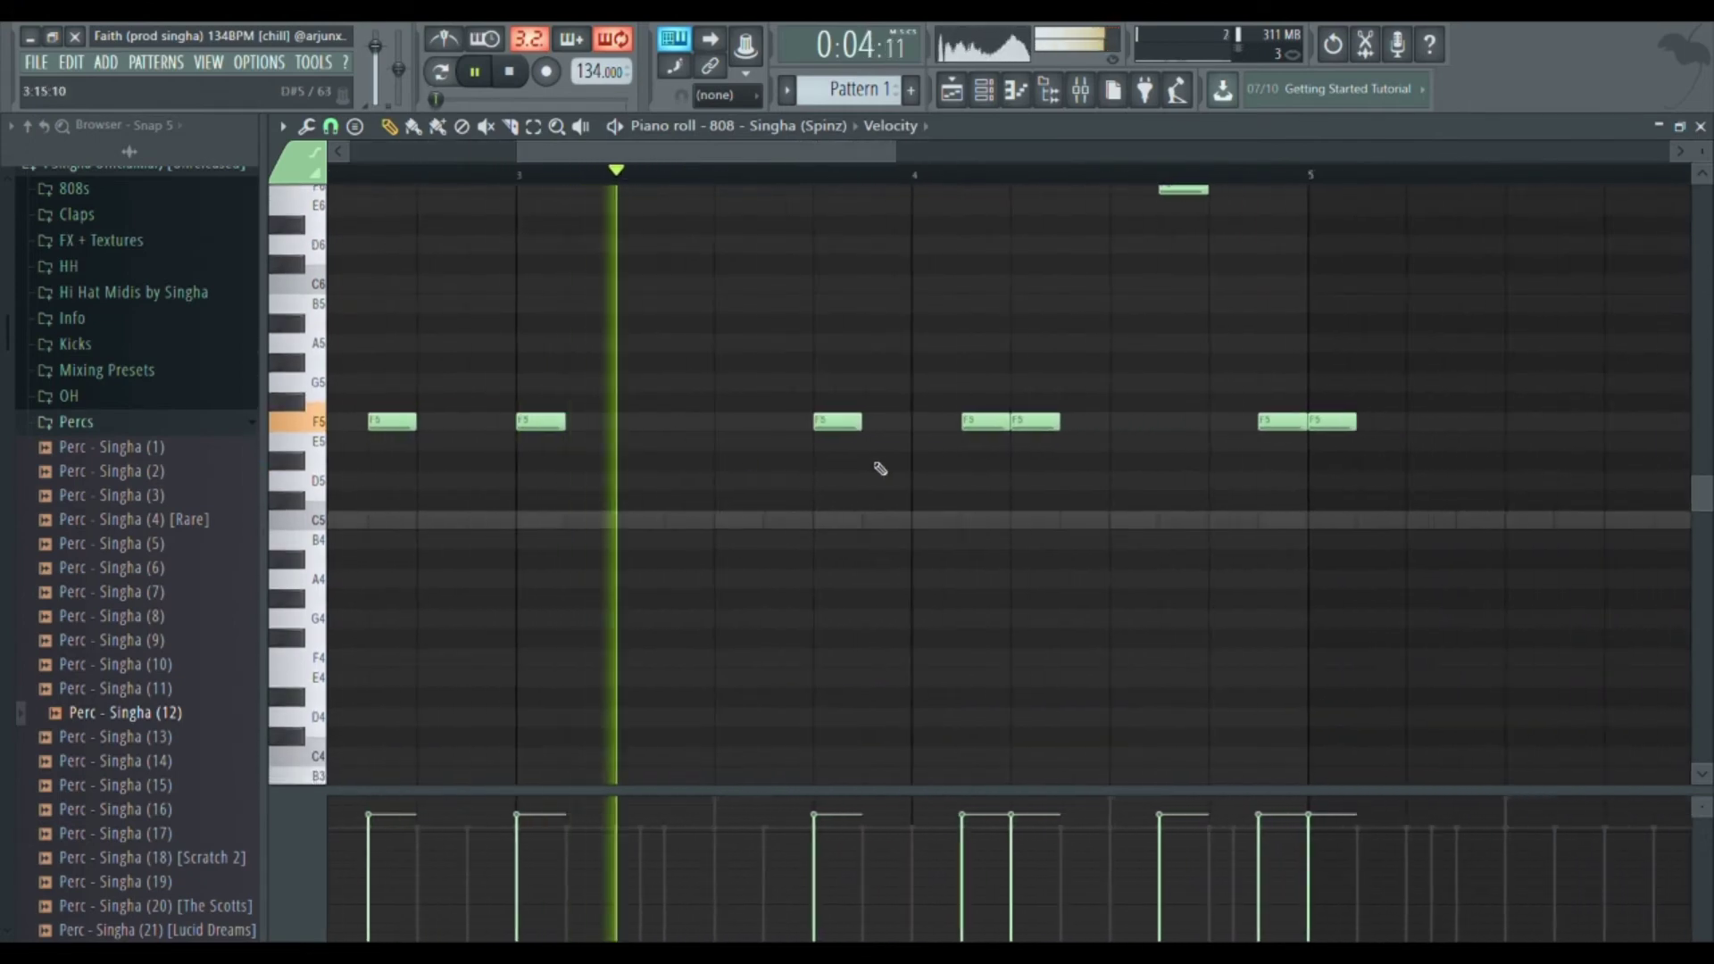
left_click_drag(880, 469, 722, 489)
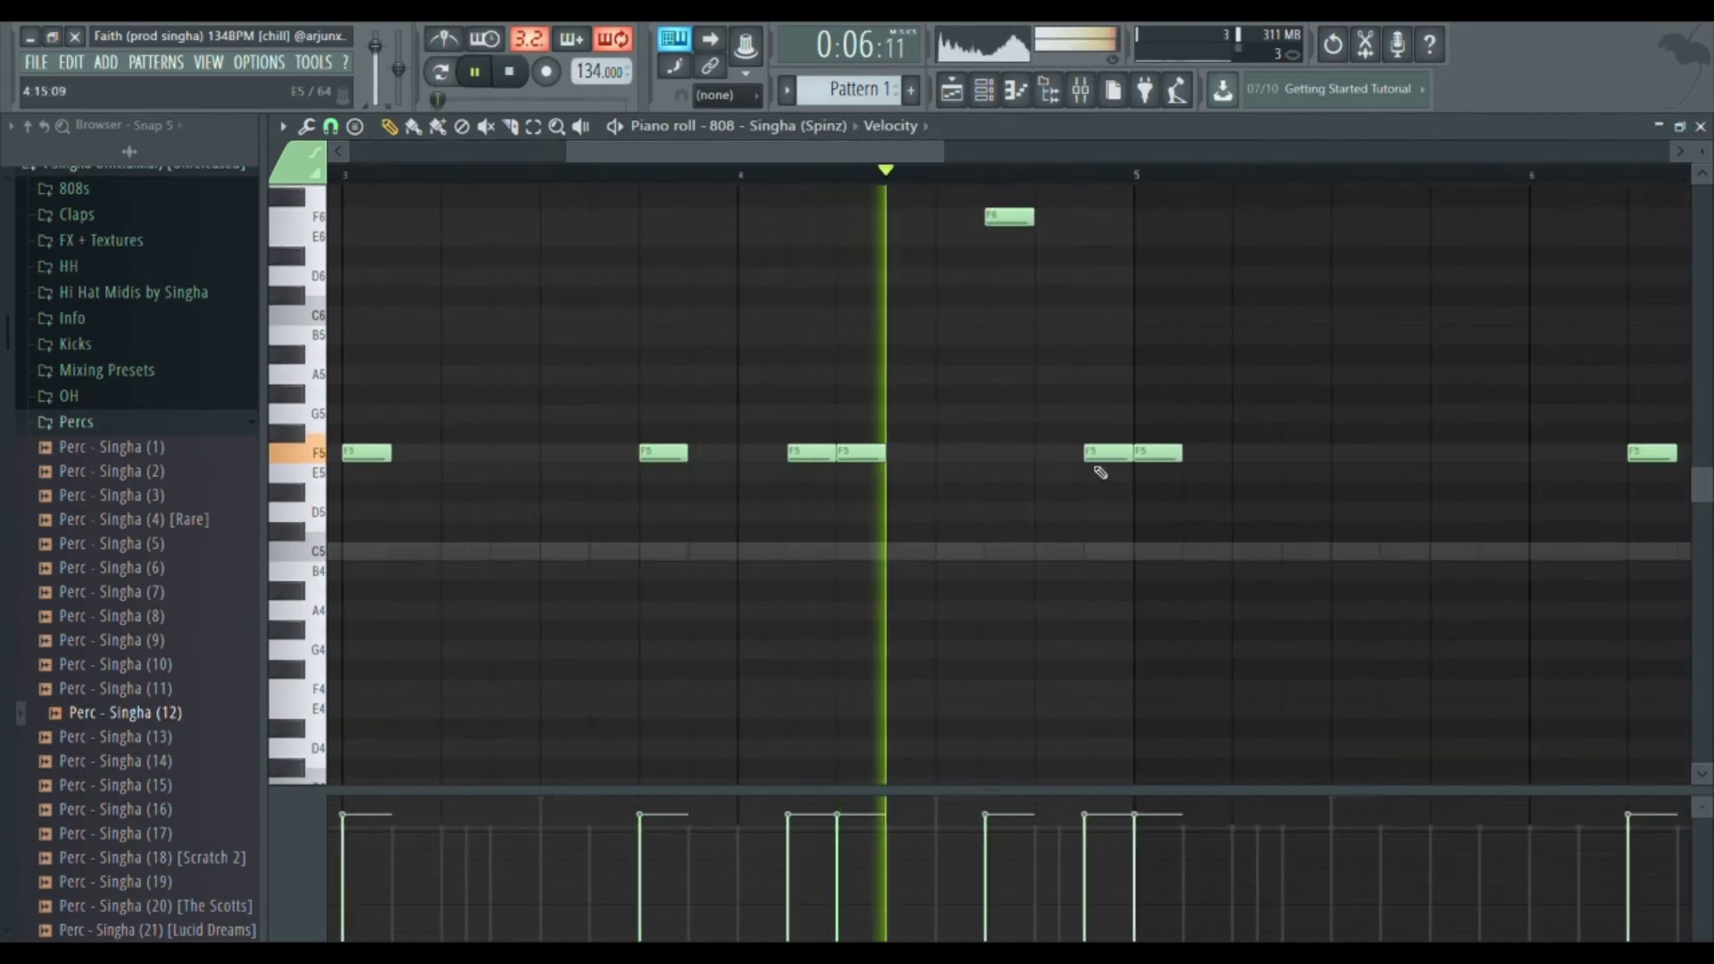
left_click_drag(1101, 472, 959, 474)
left_click_drag(1341, 491, 665, 515)
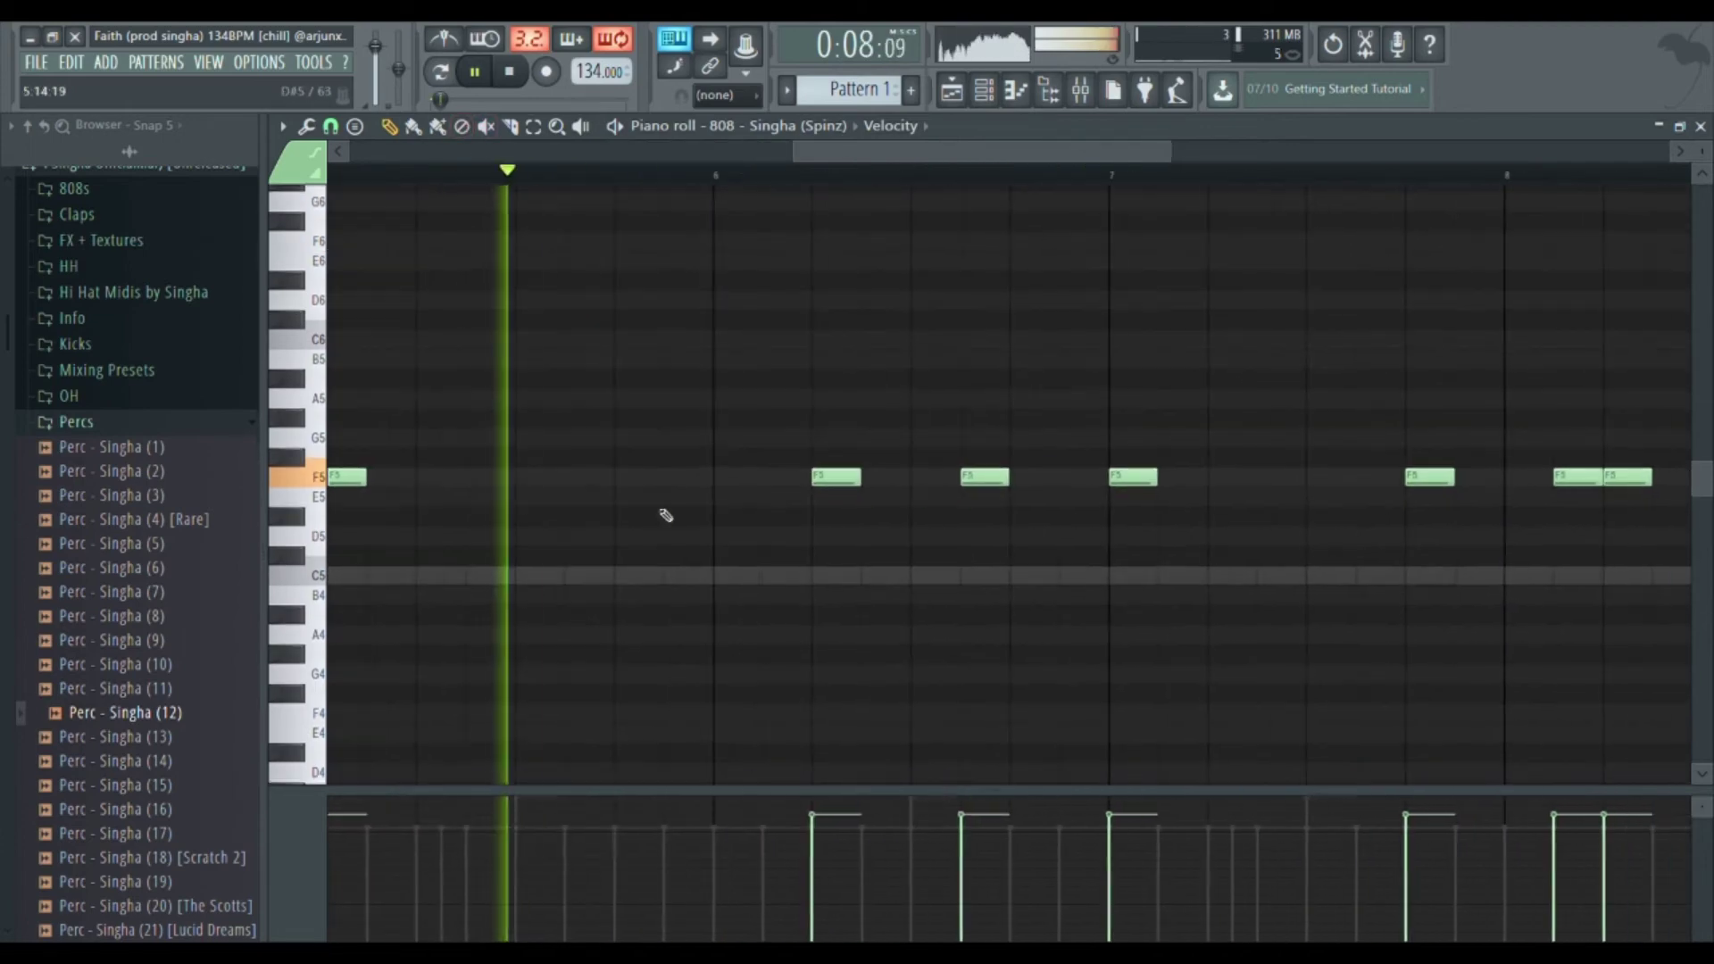
- Add F5 notes to the 808 at step 13 of bar 5 and step 7 of bar 6, playing from bar 5
left_click(634, 483)
key("space")
left_click_drag(402, 220, 558, 237)
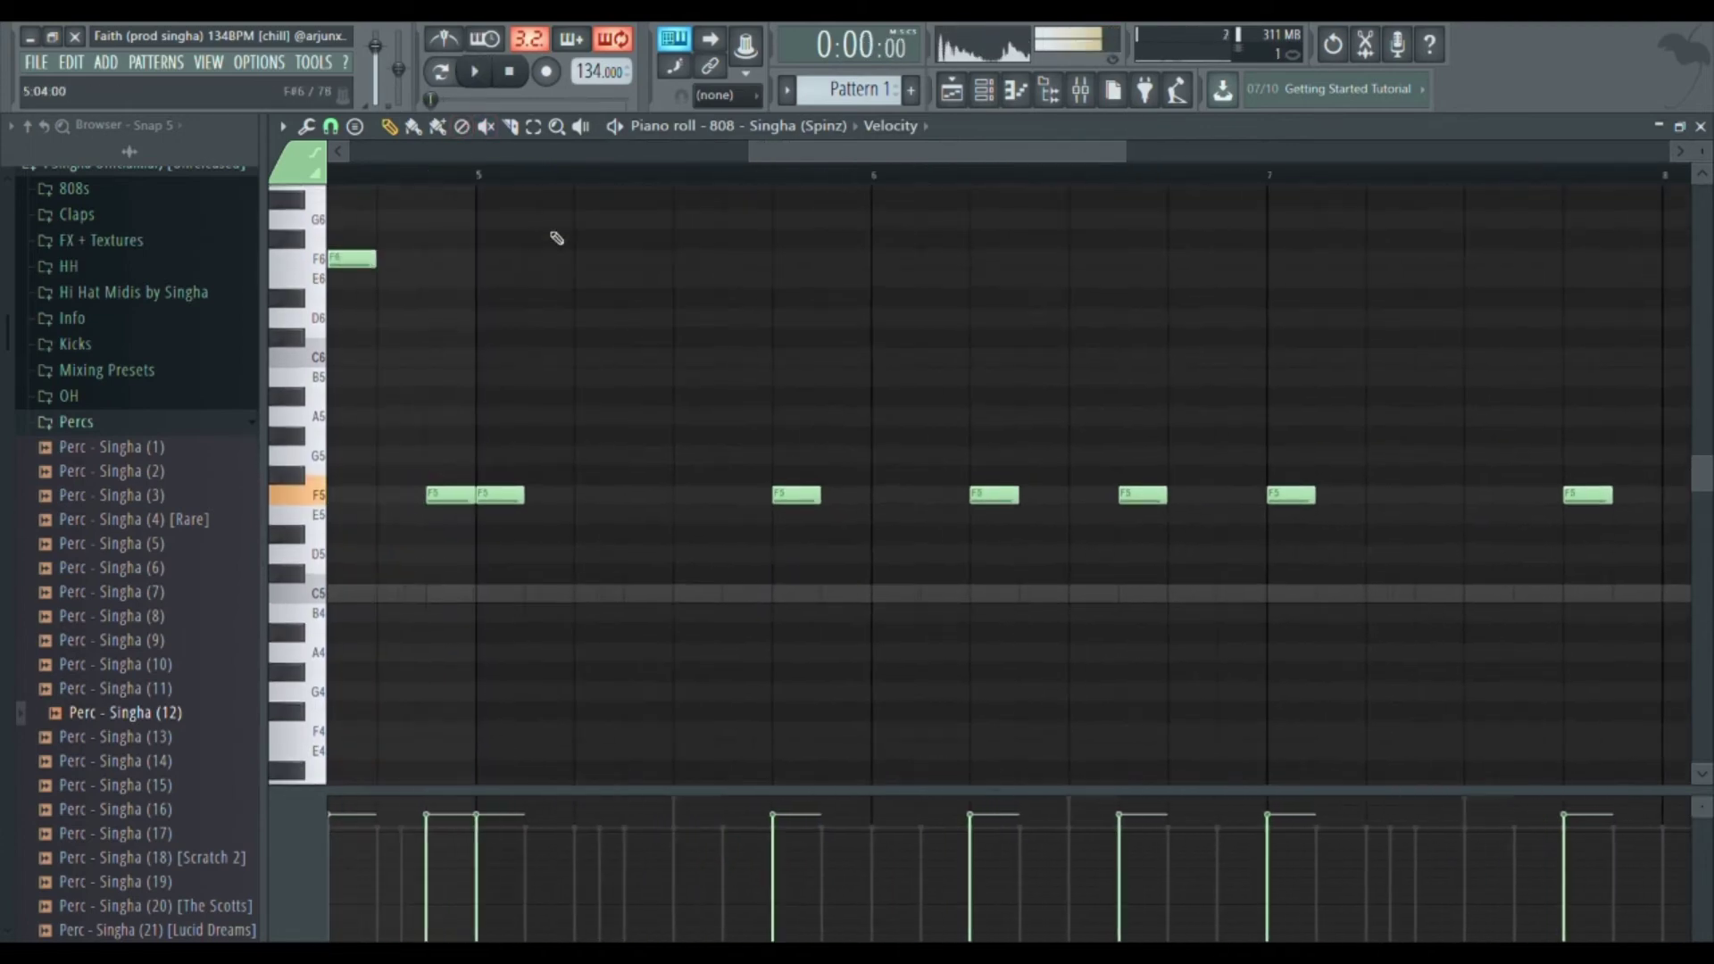
left_click(490, 181)
key("space")
left_click_drag(992, 530, 790, 509)
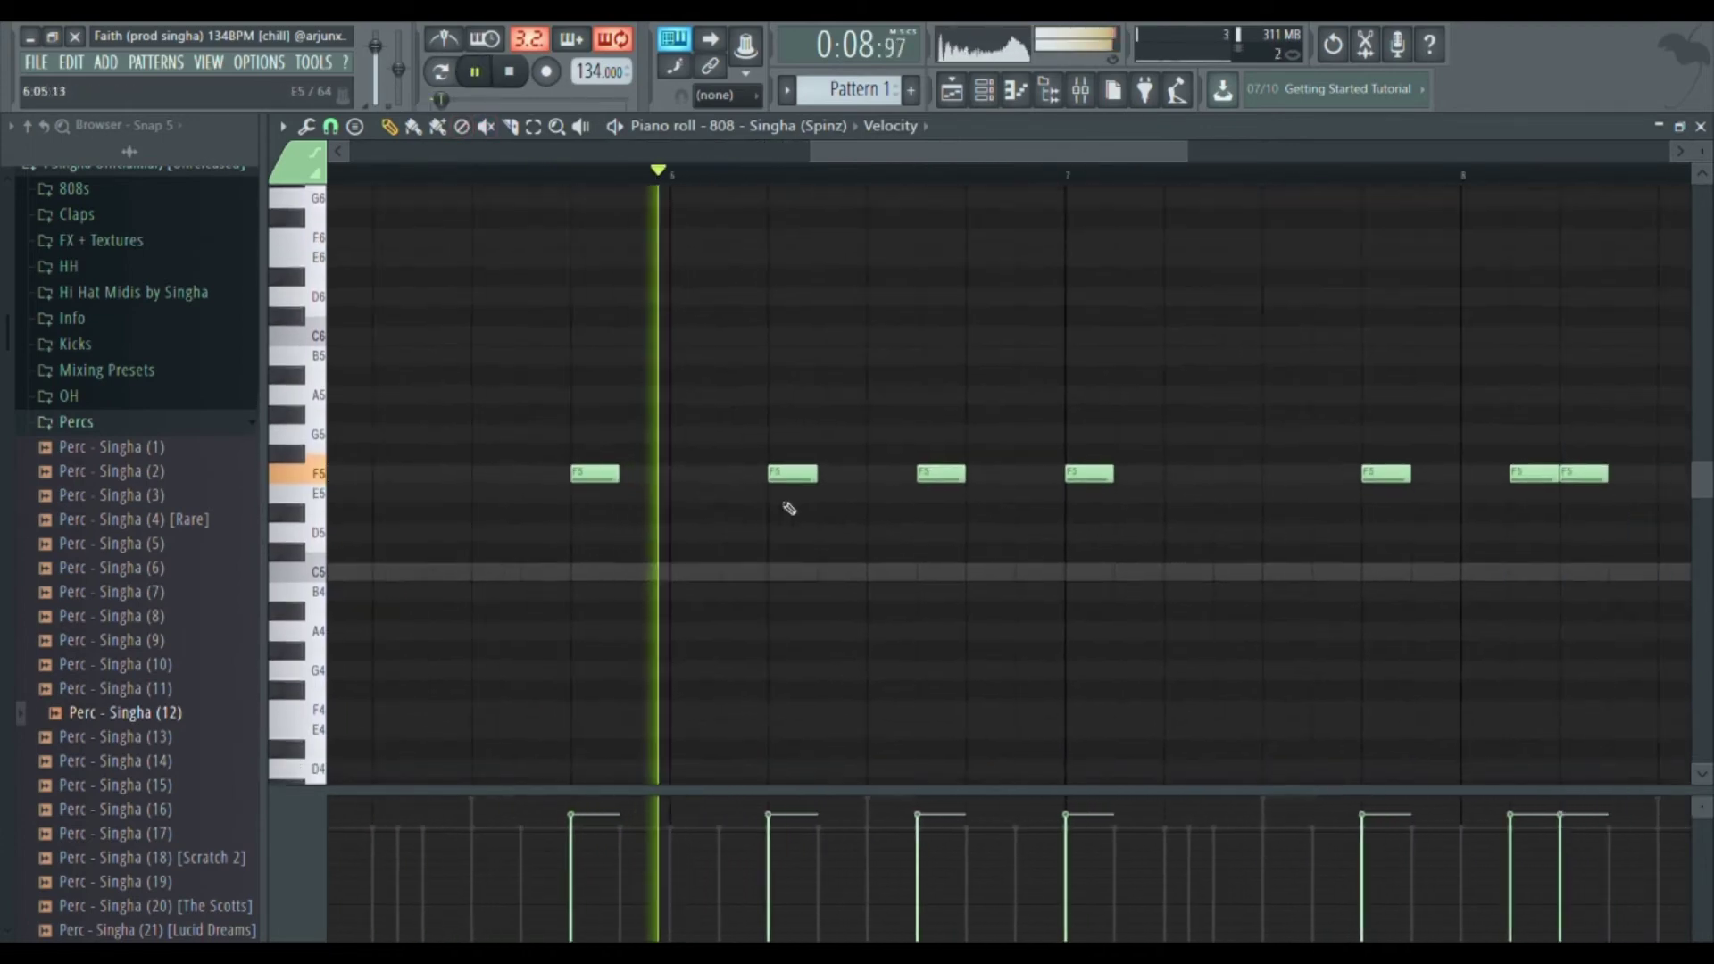
key("space")
key("space")
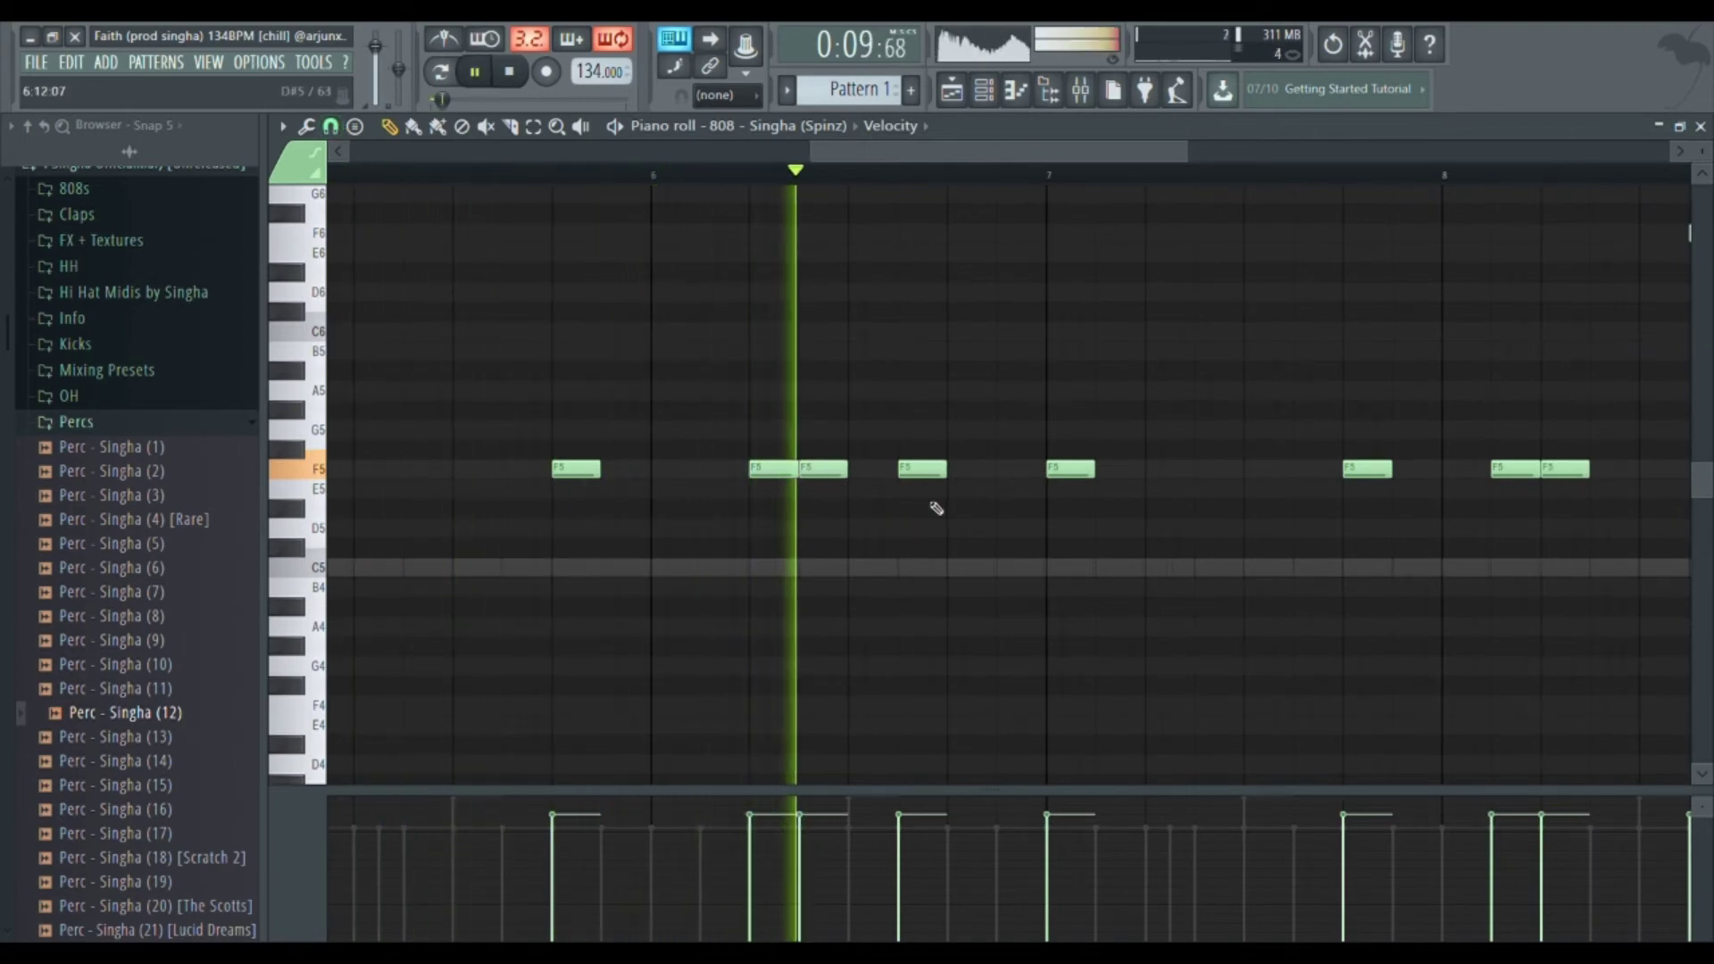
- Add an F5 808 note at step 15 of bar 6 and listen on into bar 7
key("space")
left_click(992, 477)
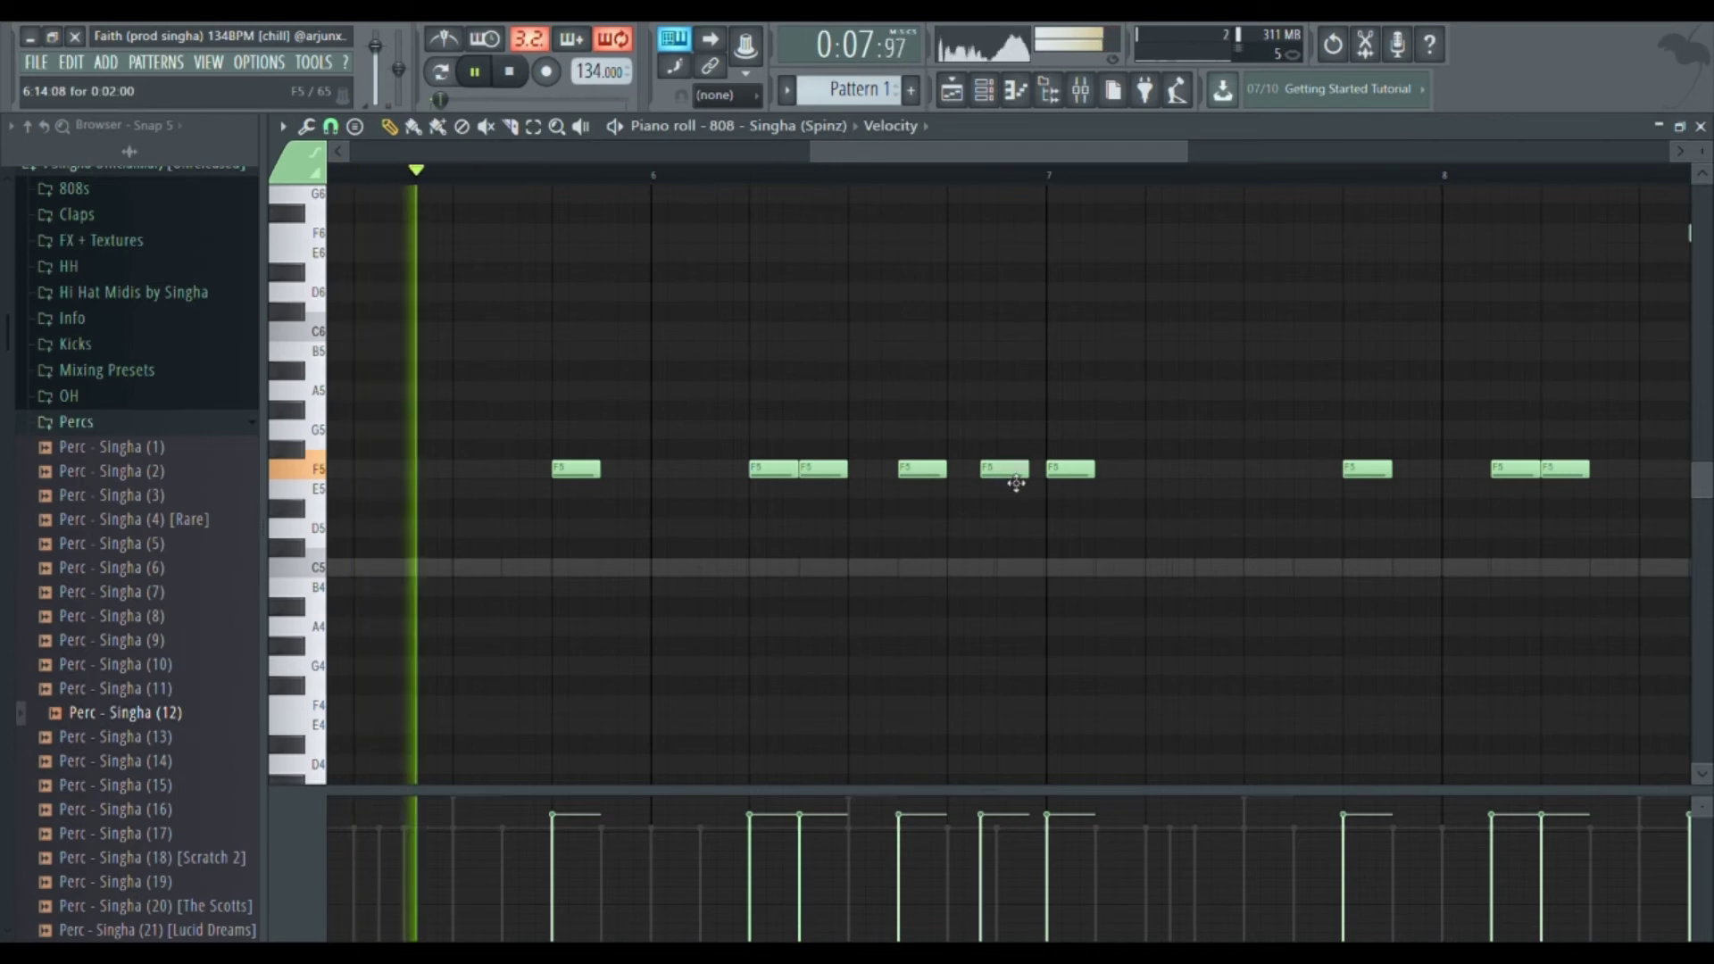
scroll(1026, 486, "up", 1)
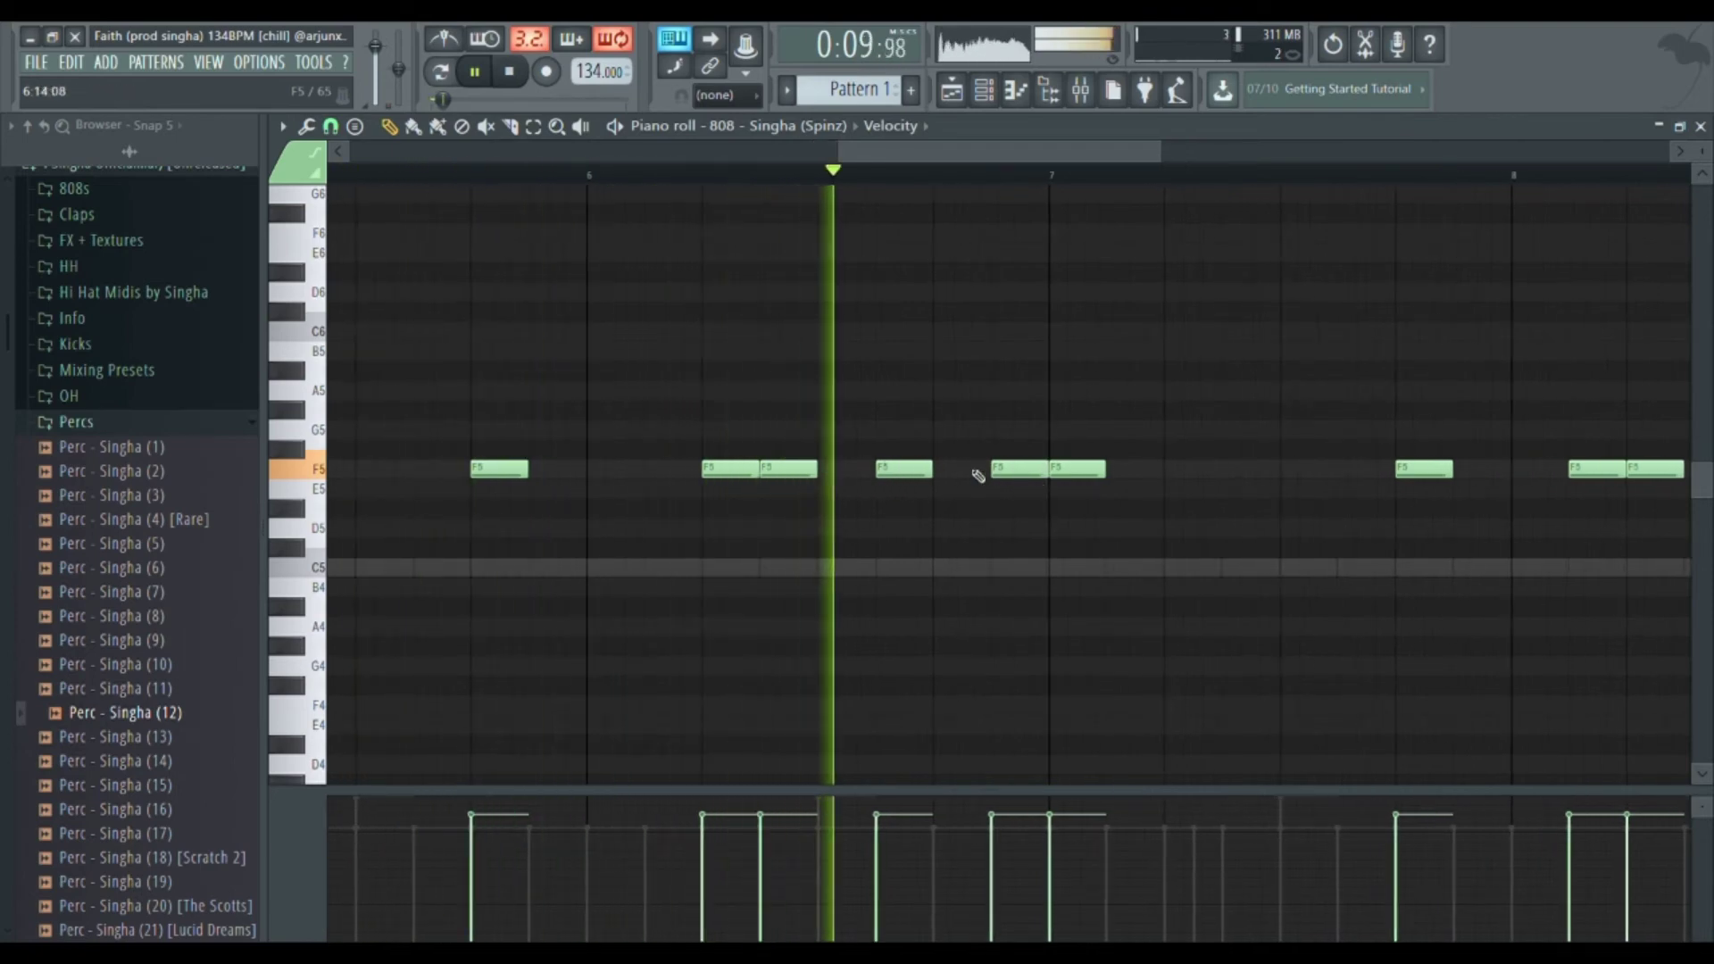
left_click_drag(1009, 508, 837, 506)
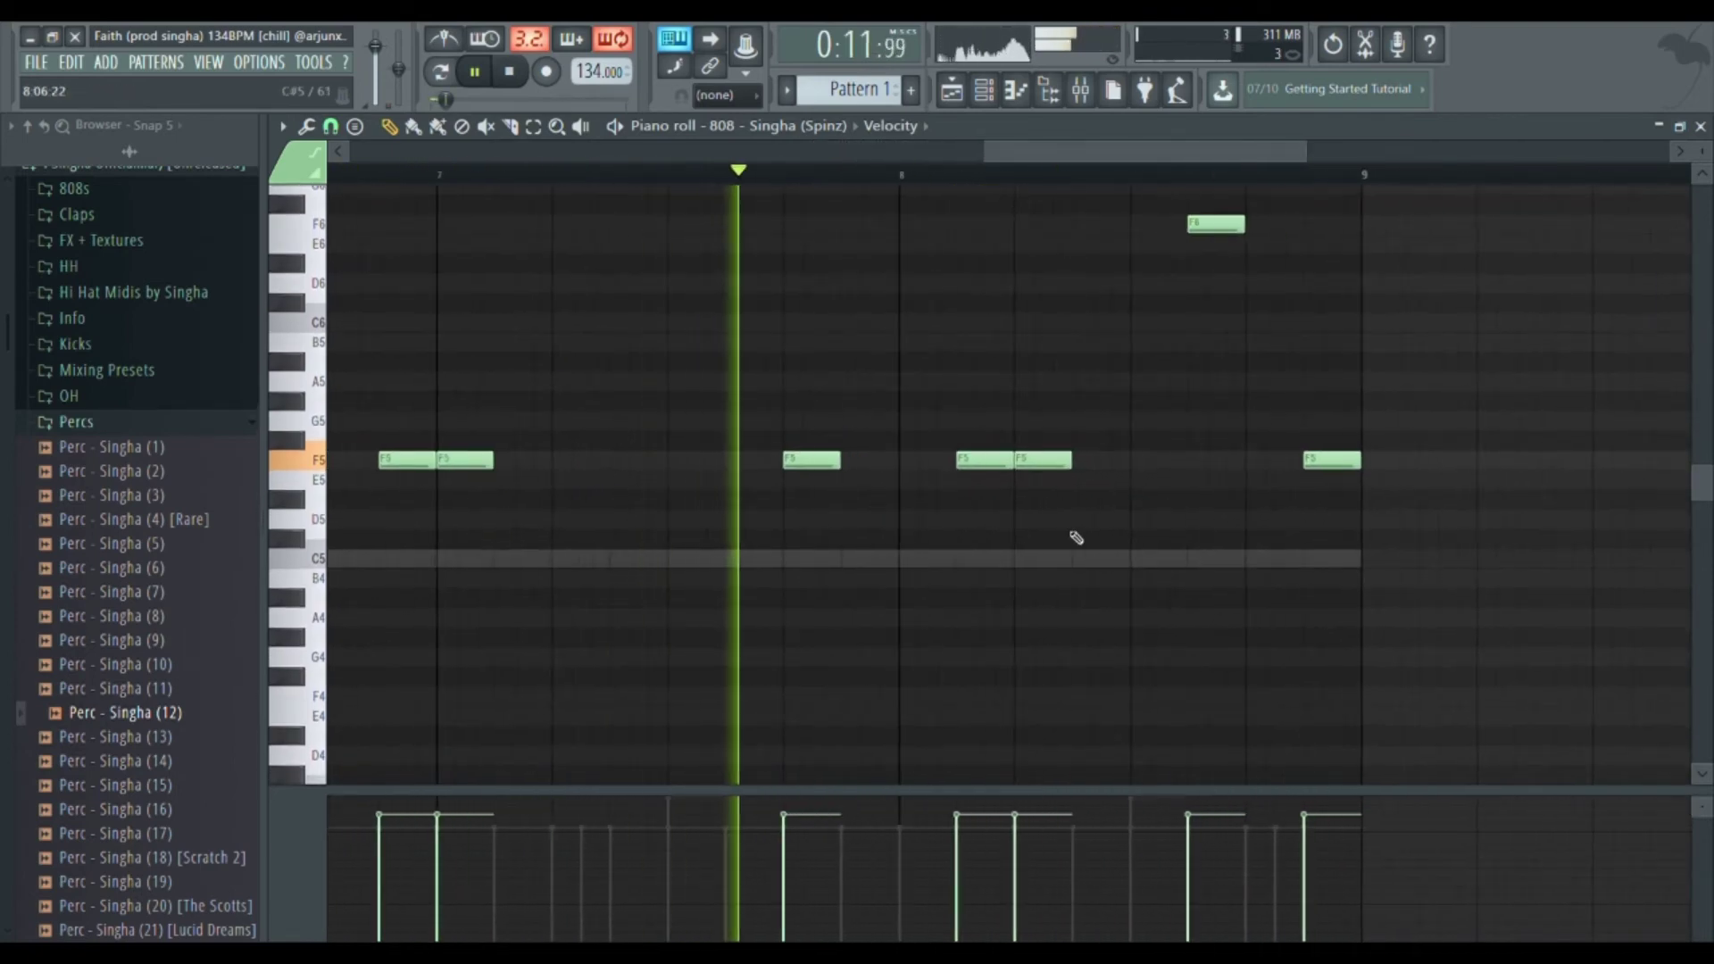
- Replay the last bars and add an F5 808 note at step 9 of bar 8
key("space")
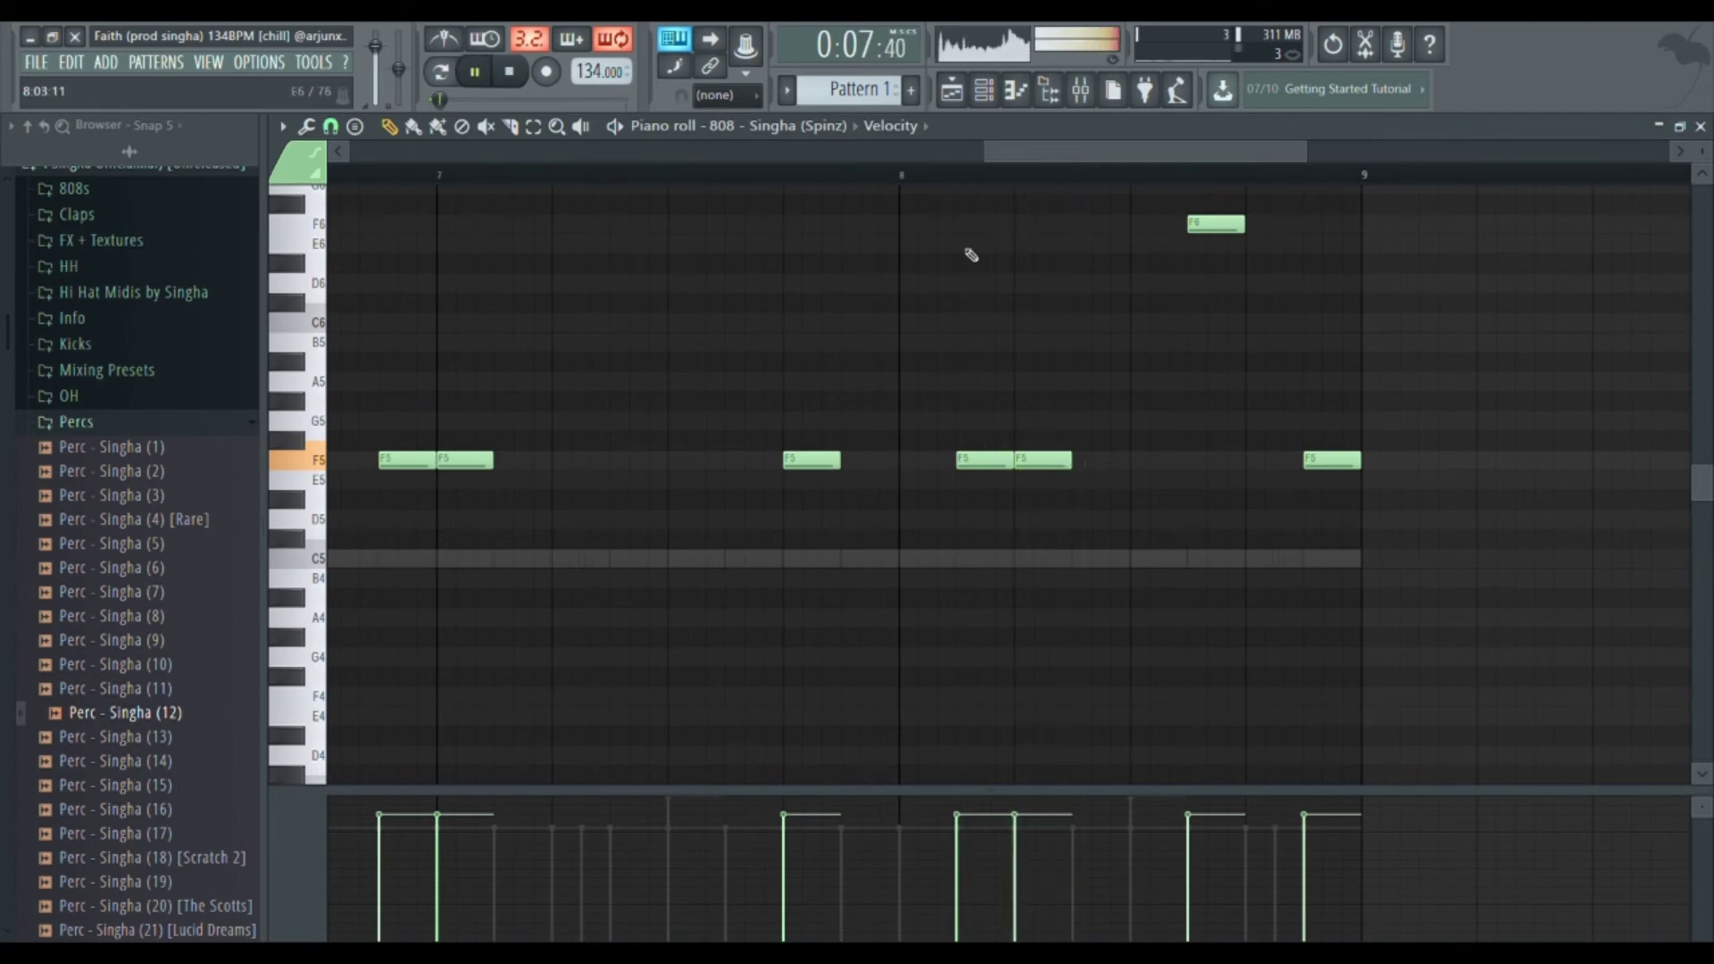
key("space")
key("space")
key("space")
left_click(1152, 466)
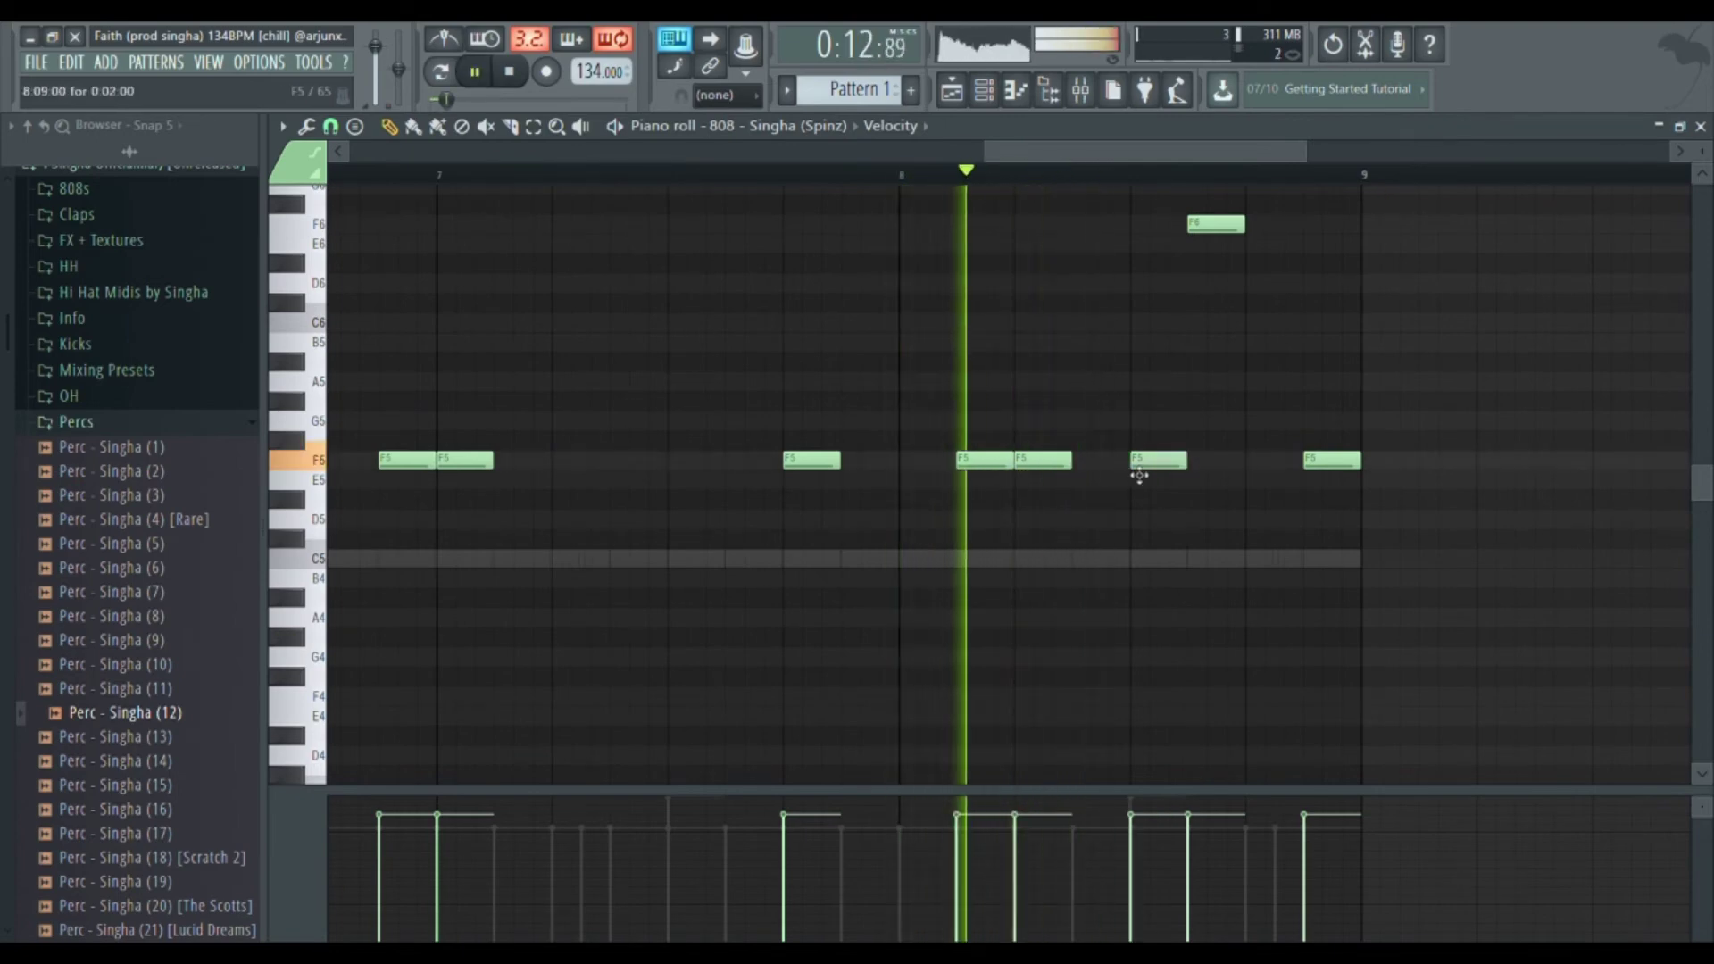
key("space")
key("space")
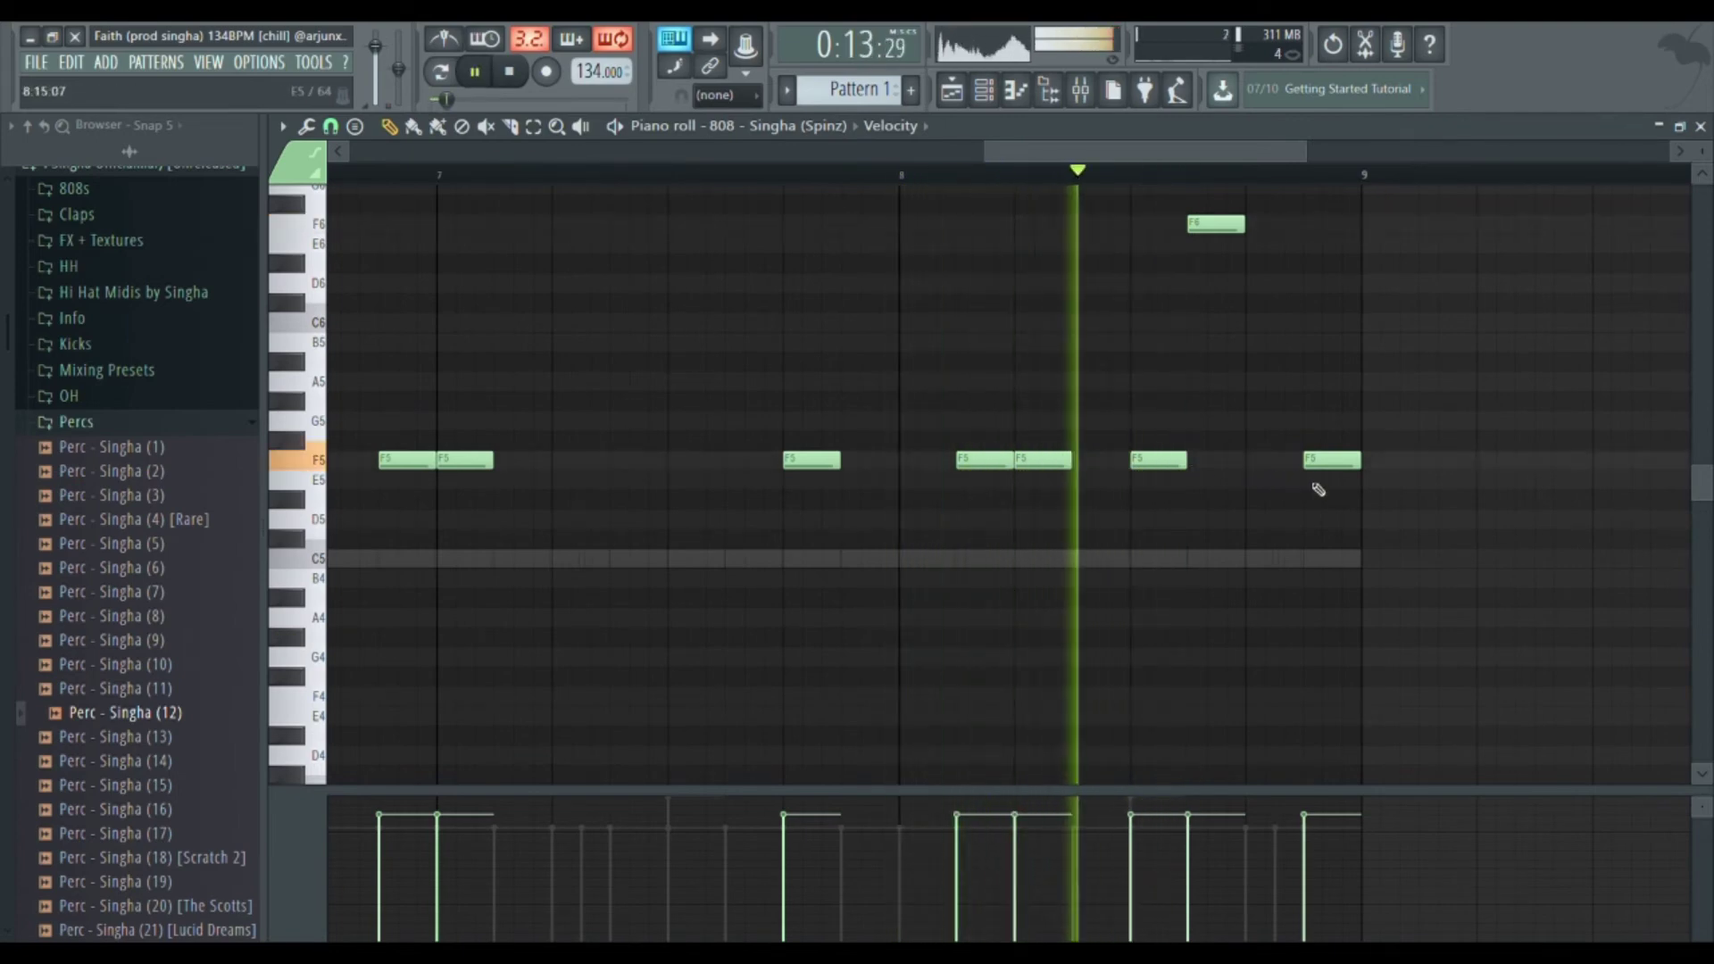
- Add an F5 808 note at step 13 of bar 8, chop it into short repeats and close the piano roll
key("space")
left_click(1260, 467)
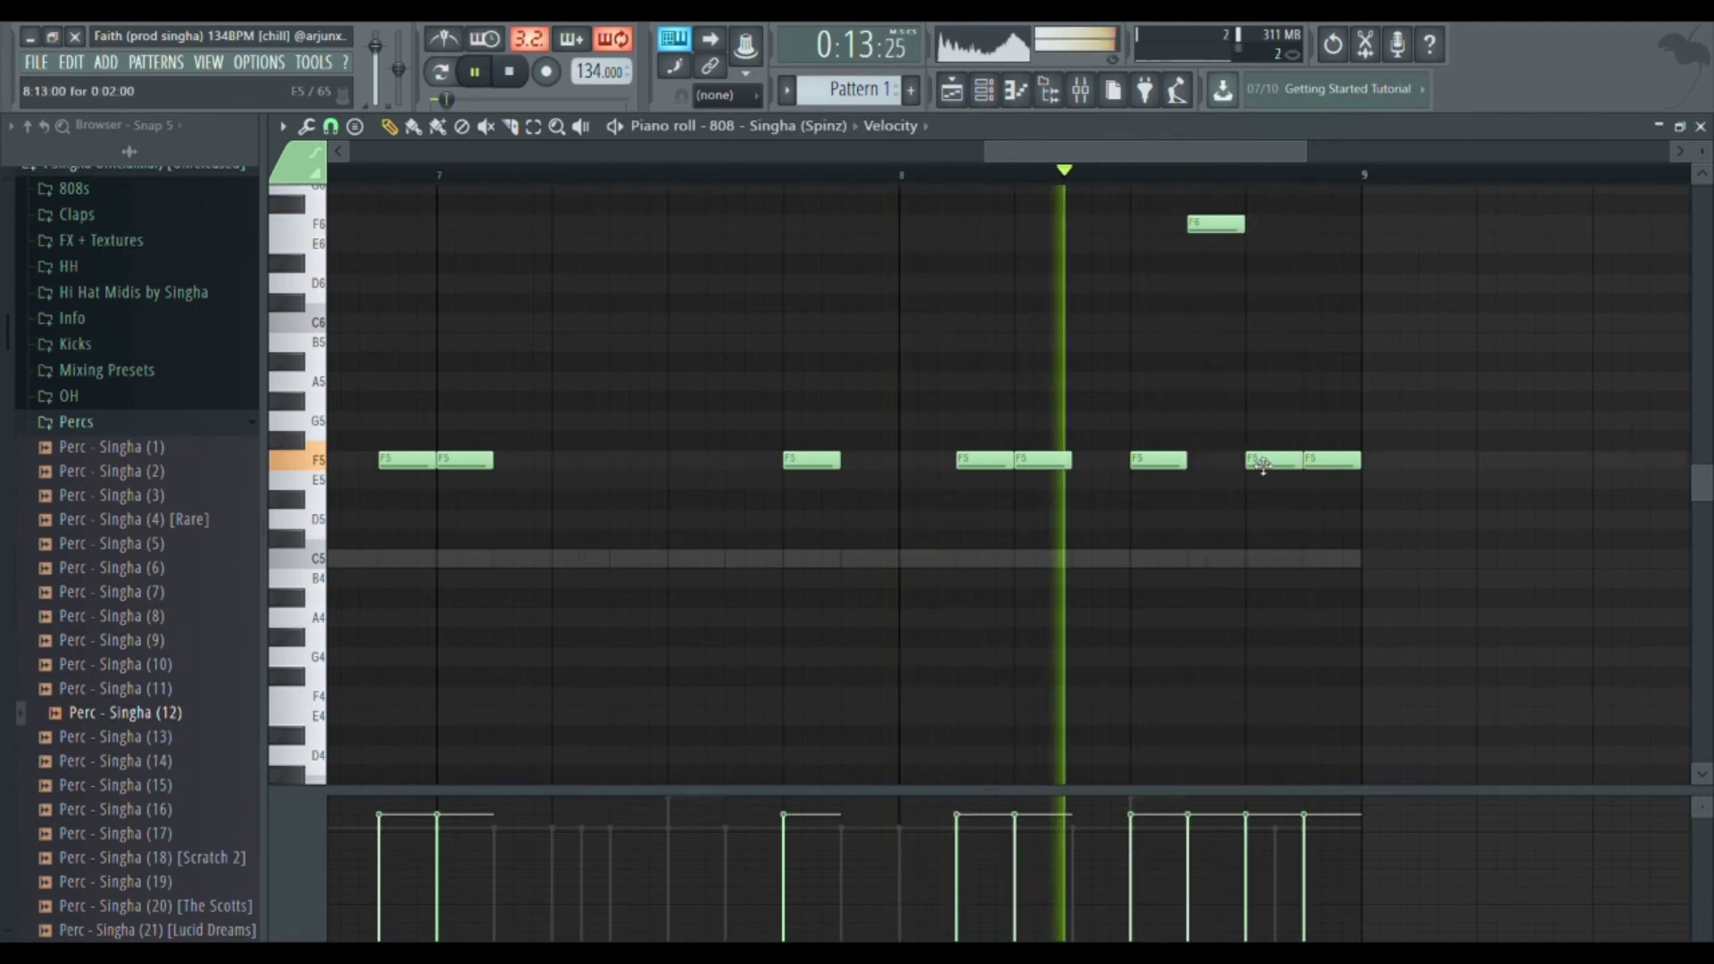
left_click(1263, 467, "ctrl")
key("ctrl+u")
left_click(1289, 515, "ctrl")
scroll(1293, 511, "down", 4)
scroll(1286, 500, "down", 2)
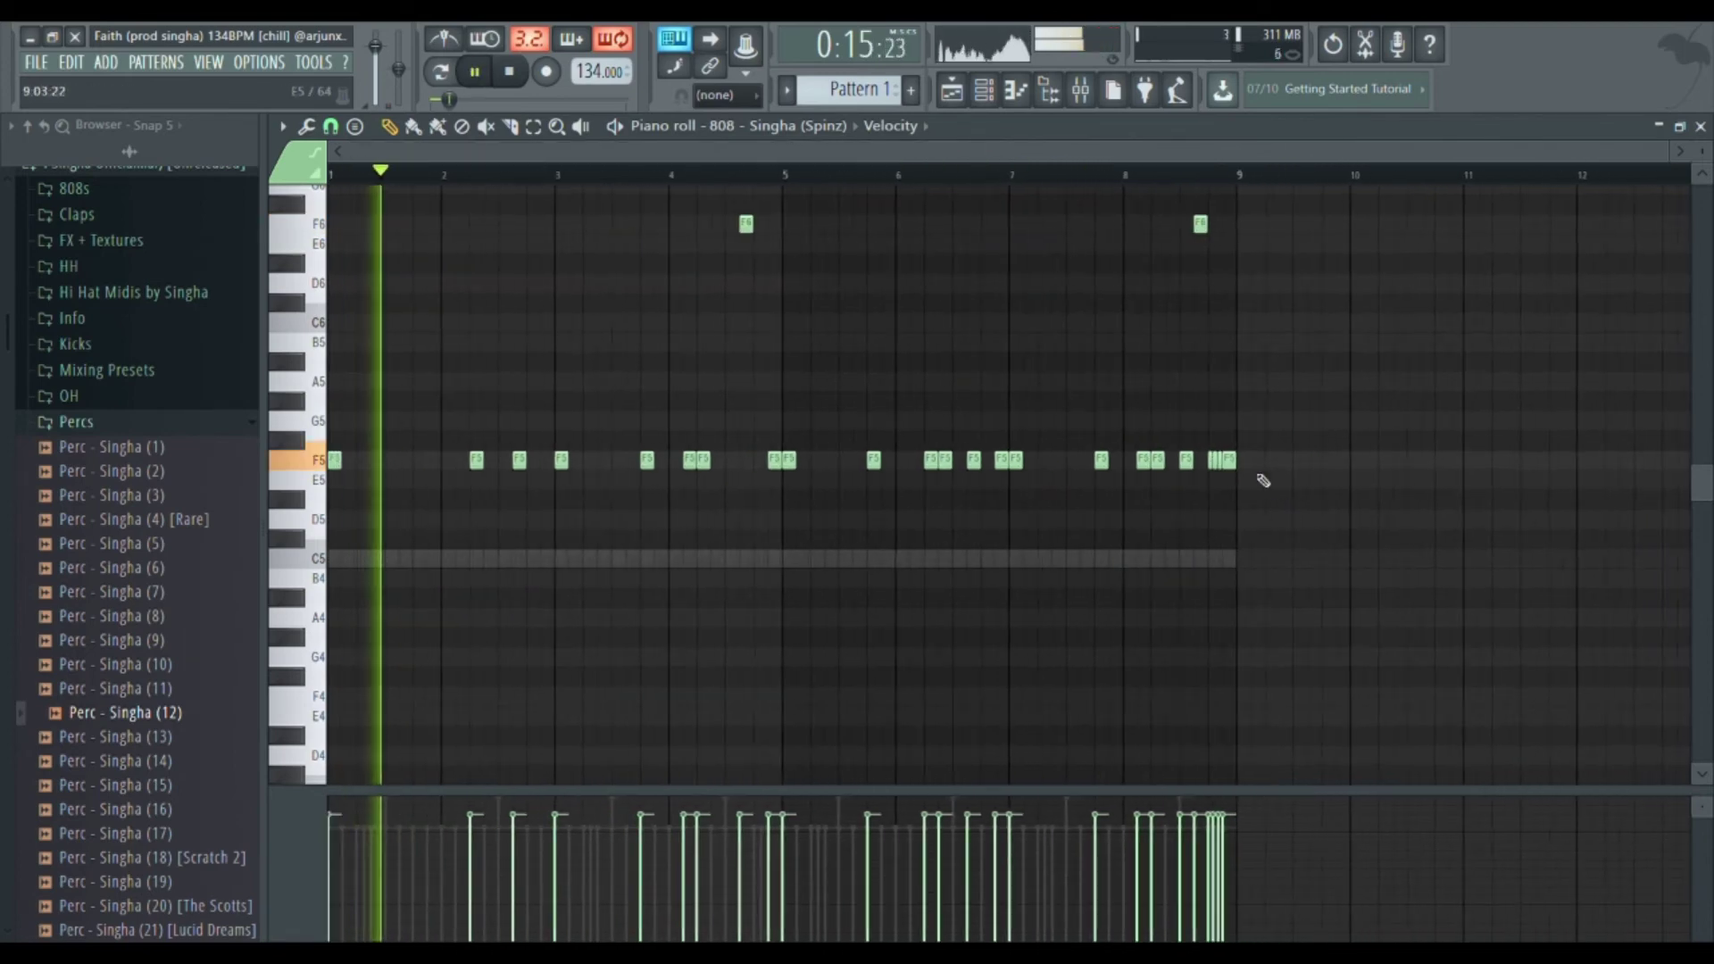
left_click(1703, 125)
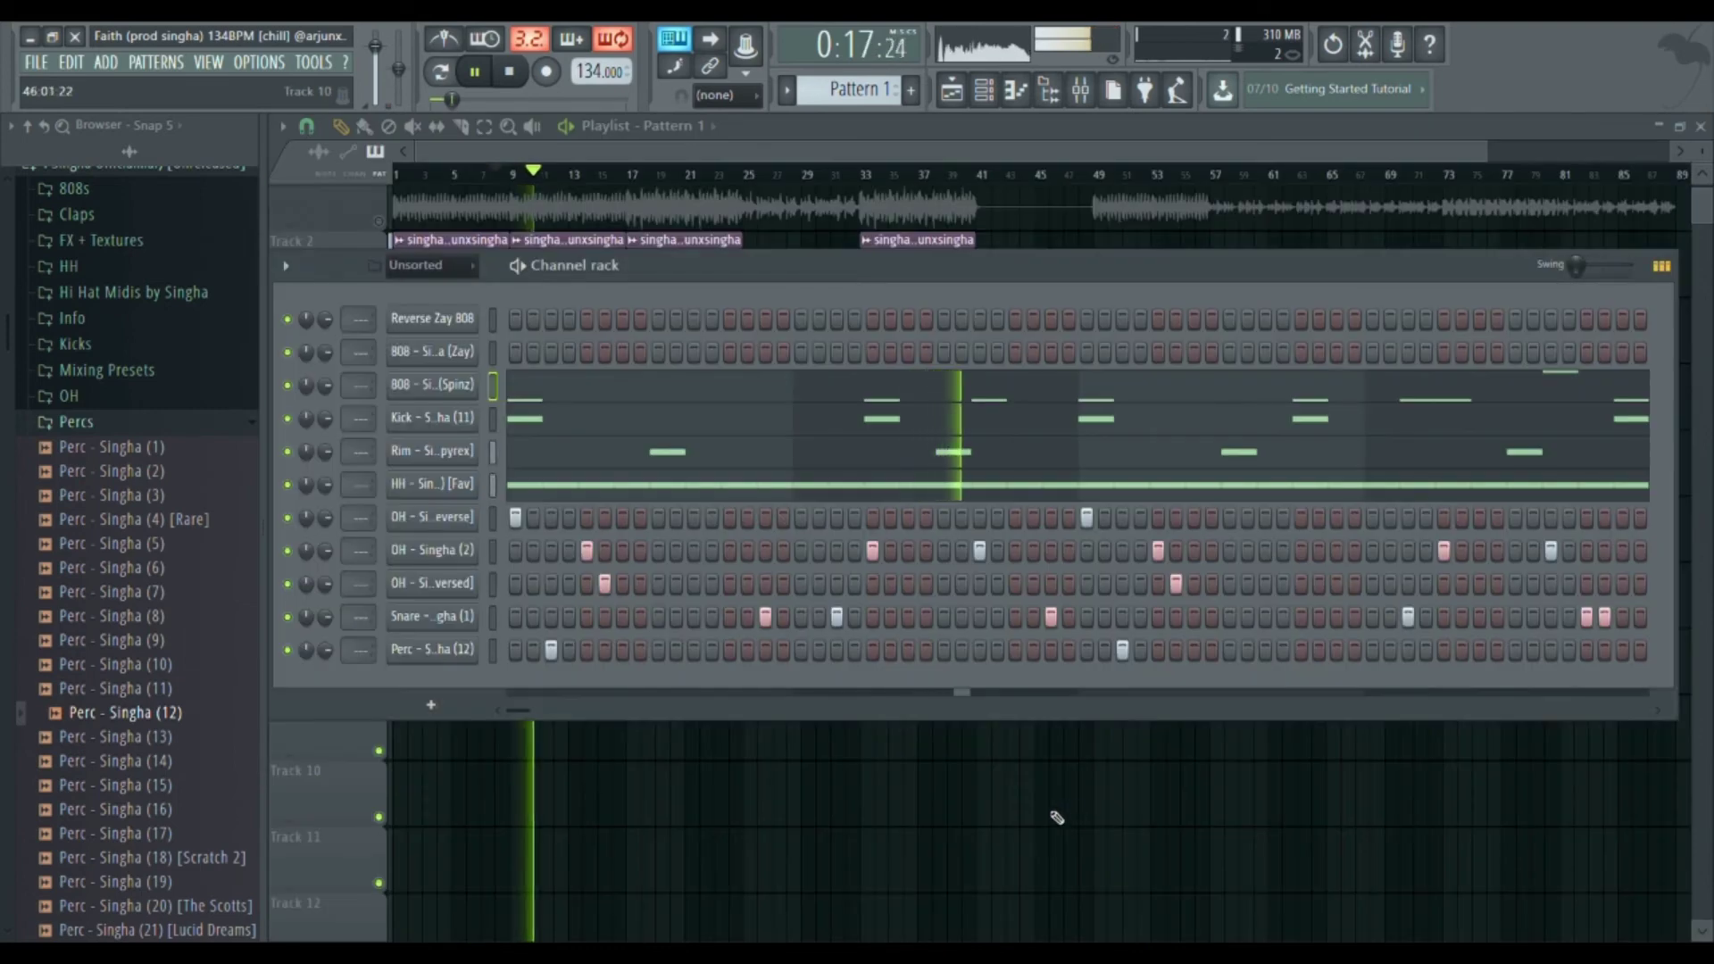
- Open the Reverse Zay 808 channel's piano roll and add a one-beat F5 note at the start of bar 2
right_click(1056, 812)
left_click(990, 102)
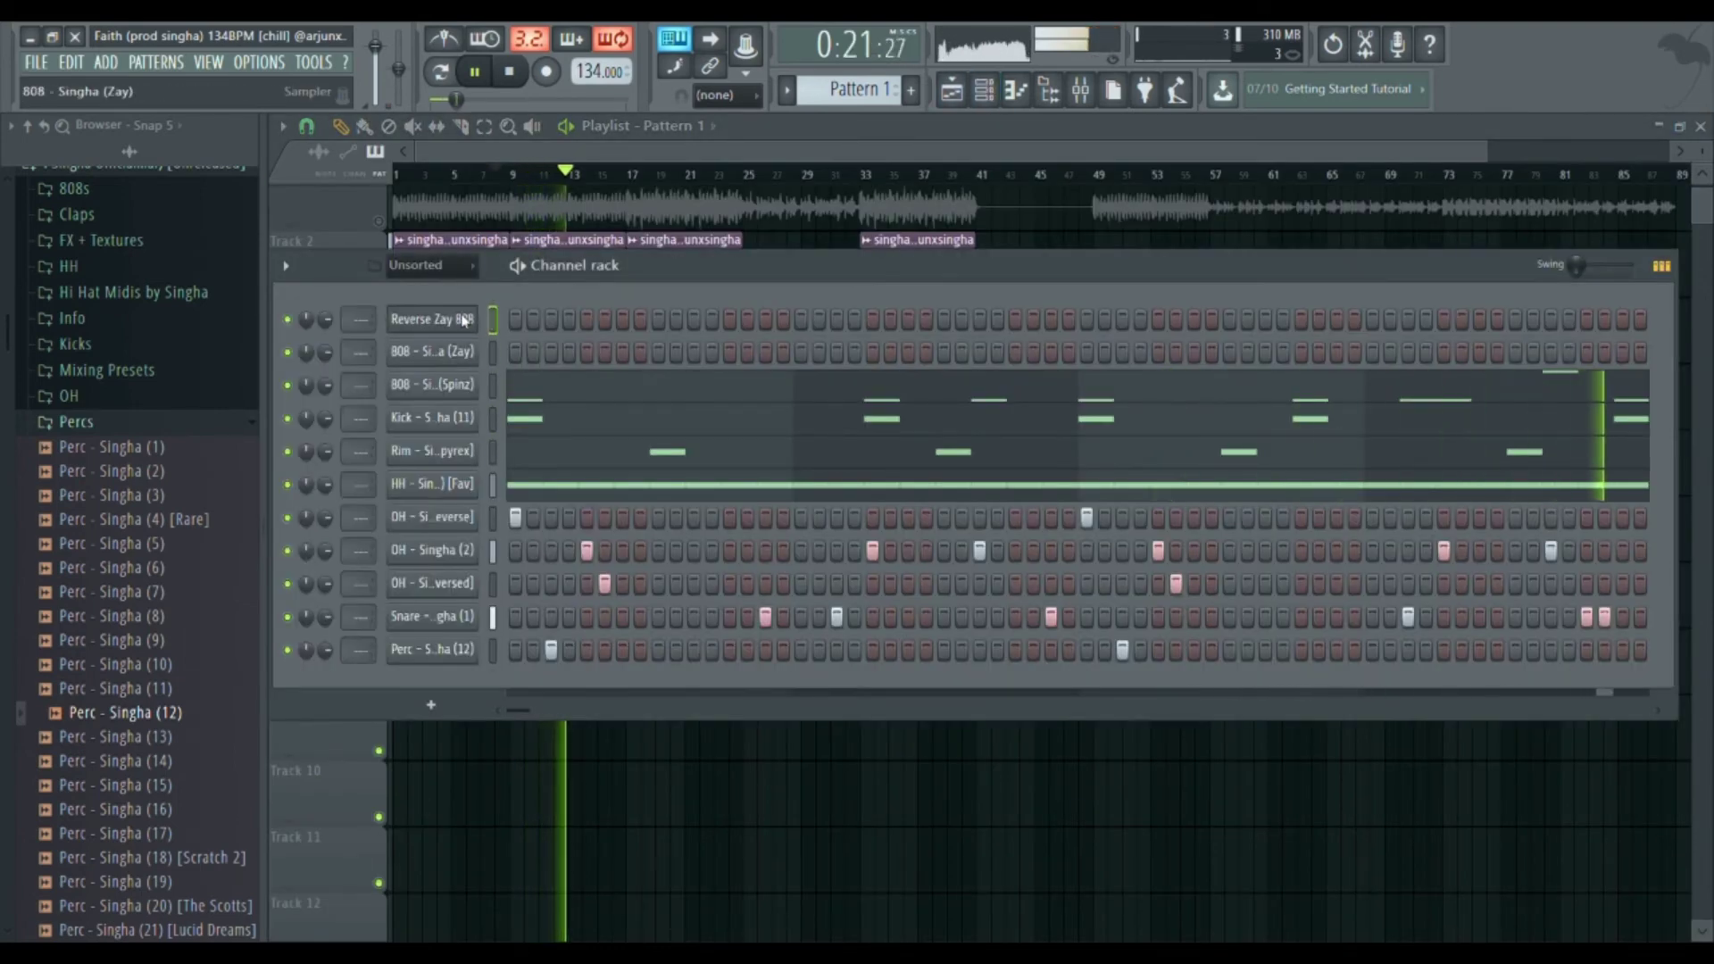
key("F7")
scroll(512, 325, "down", 2)
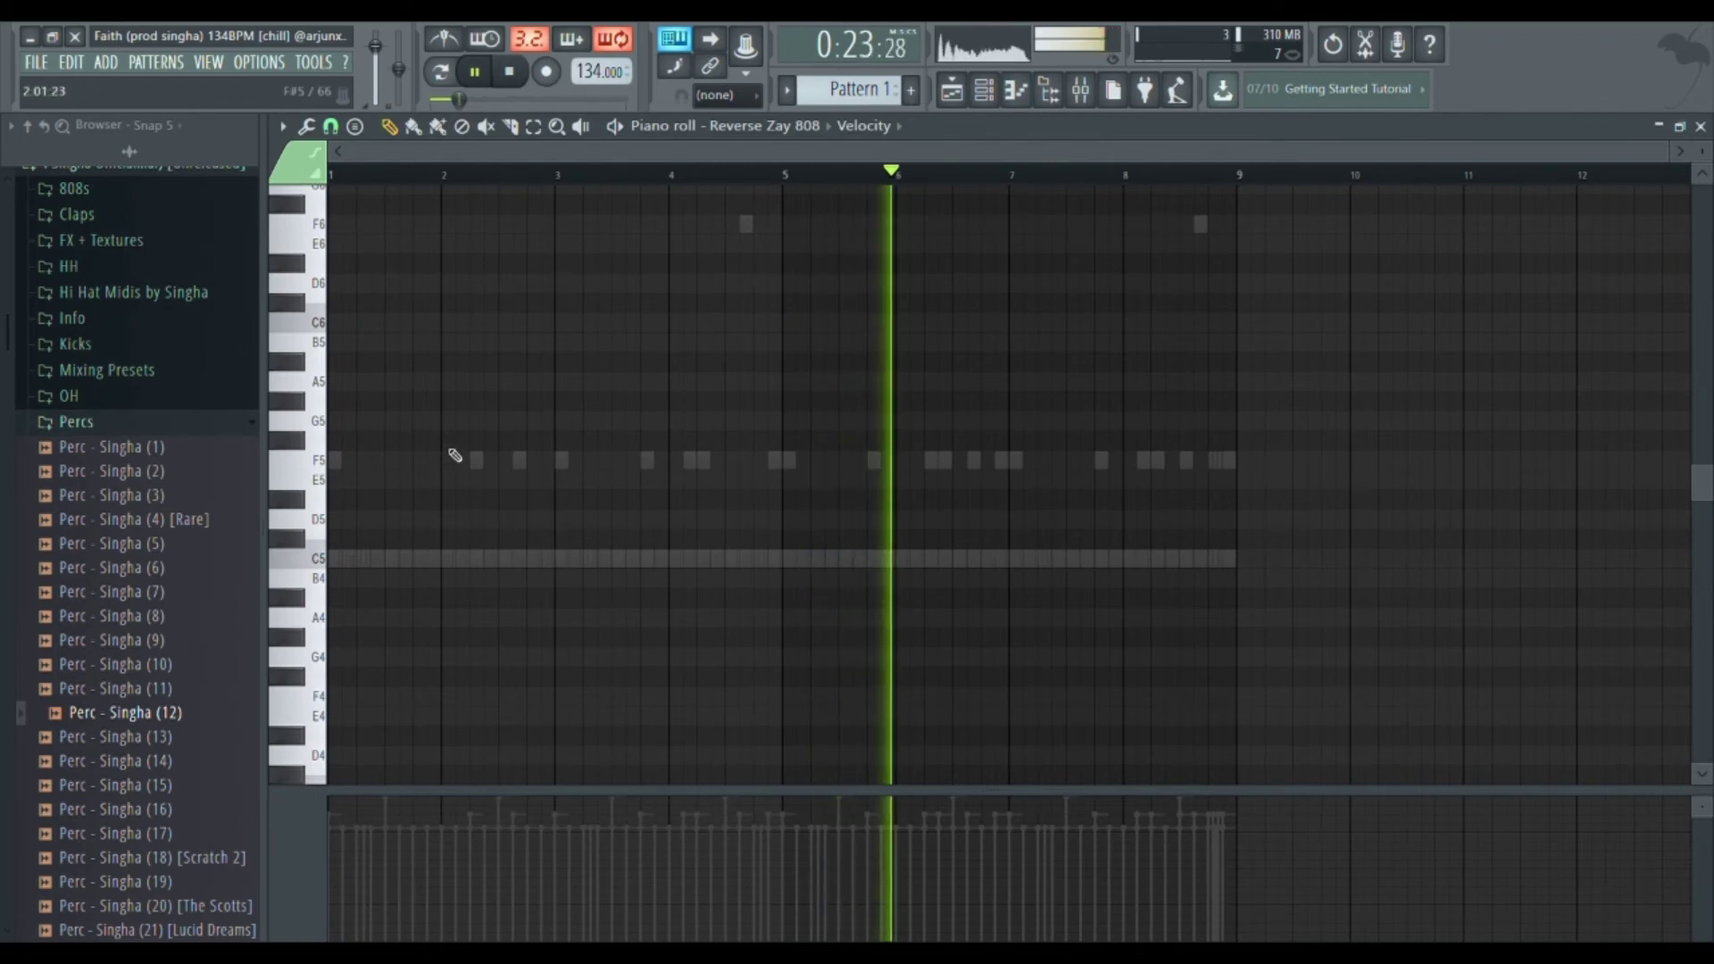
left_click(450, 460)
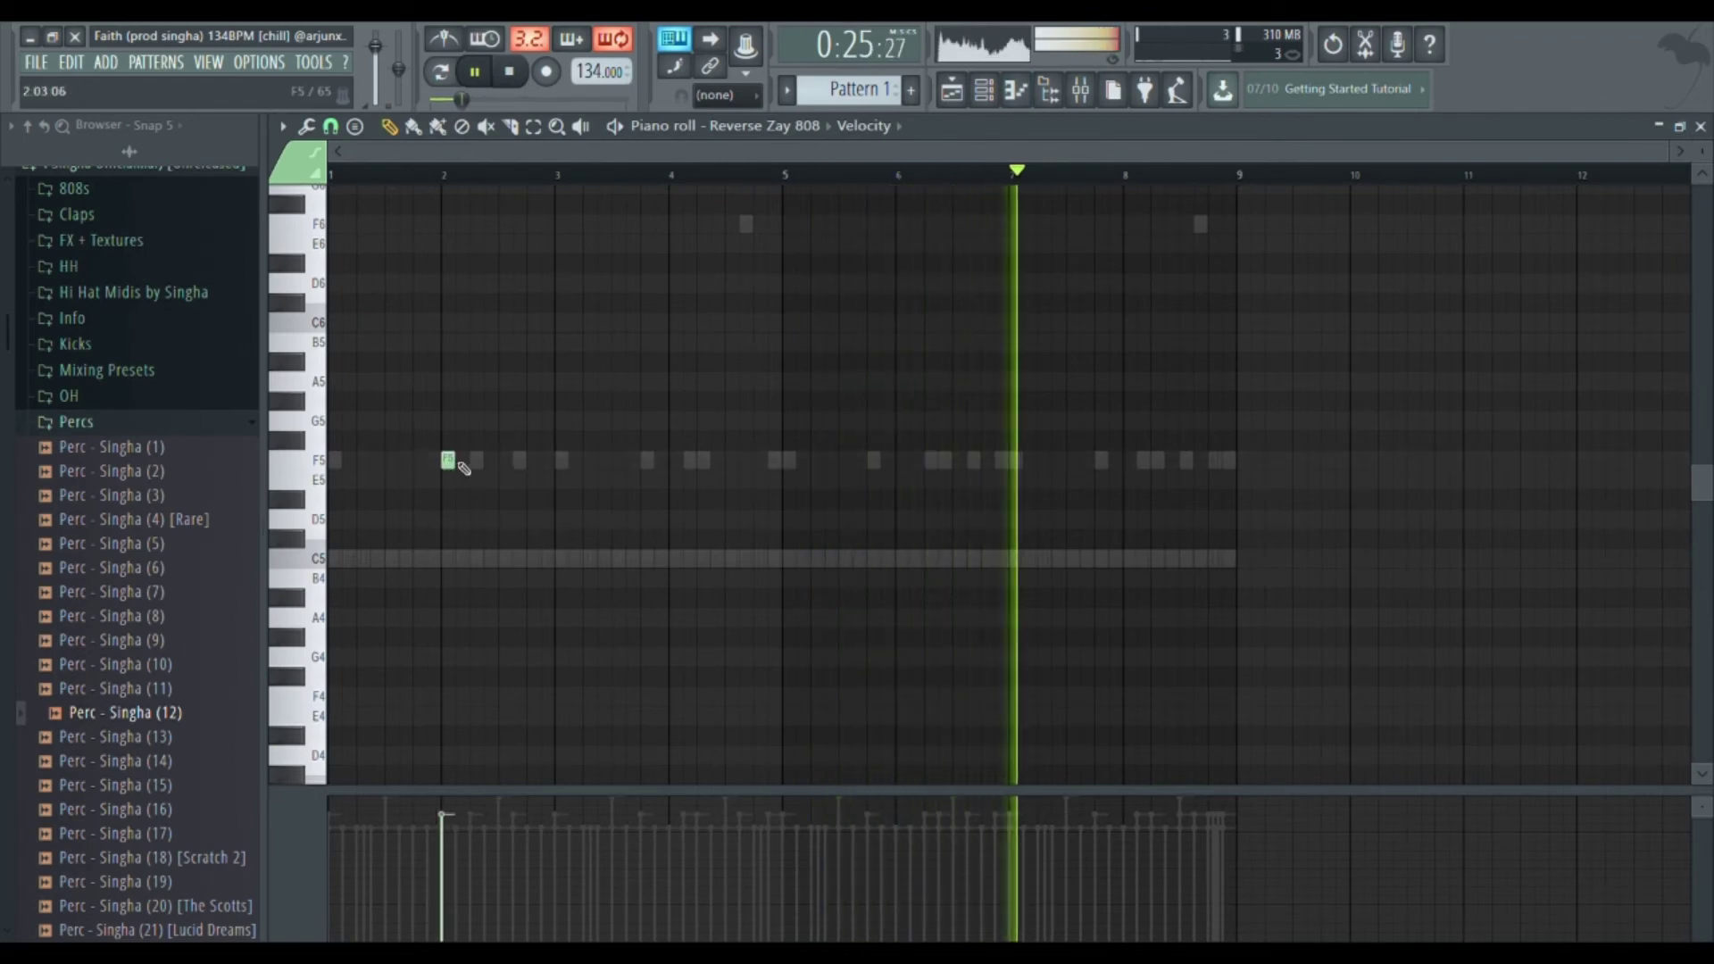
left_click_drag(454, 461, 469, 461)
key("ctrl+a")
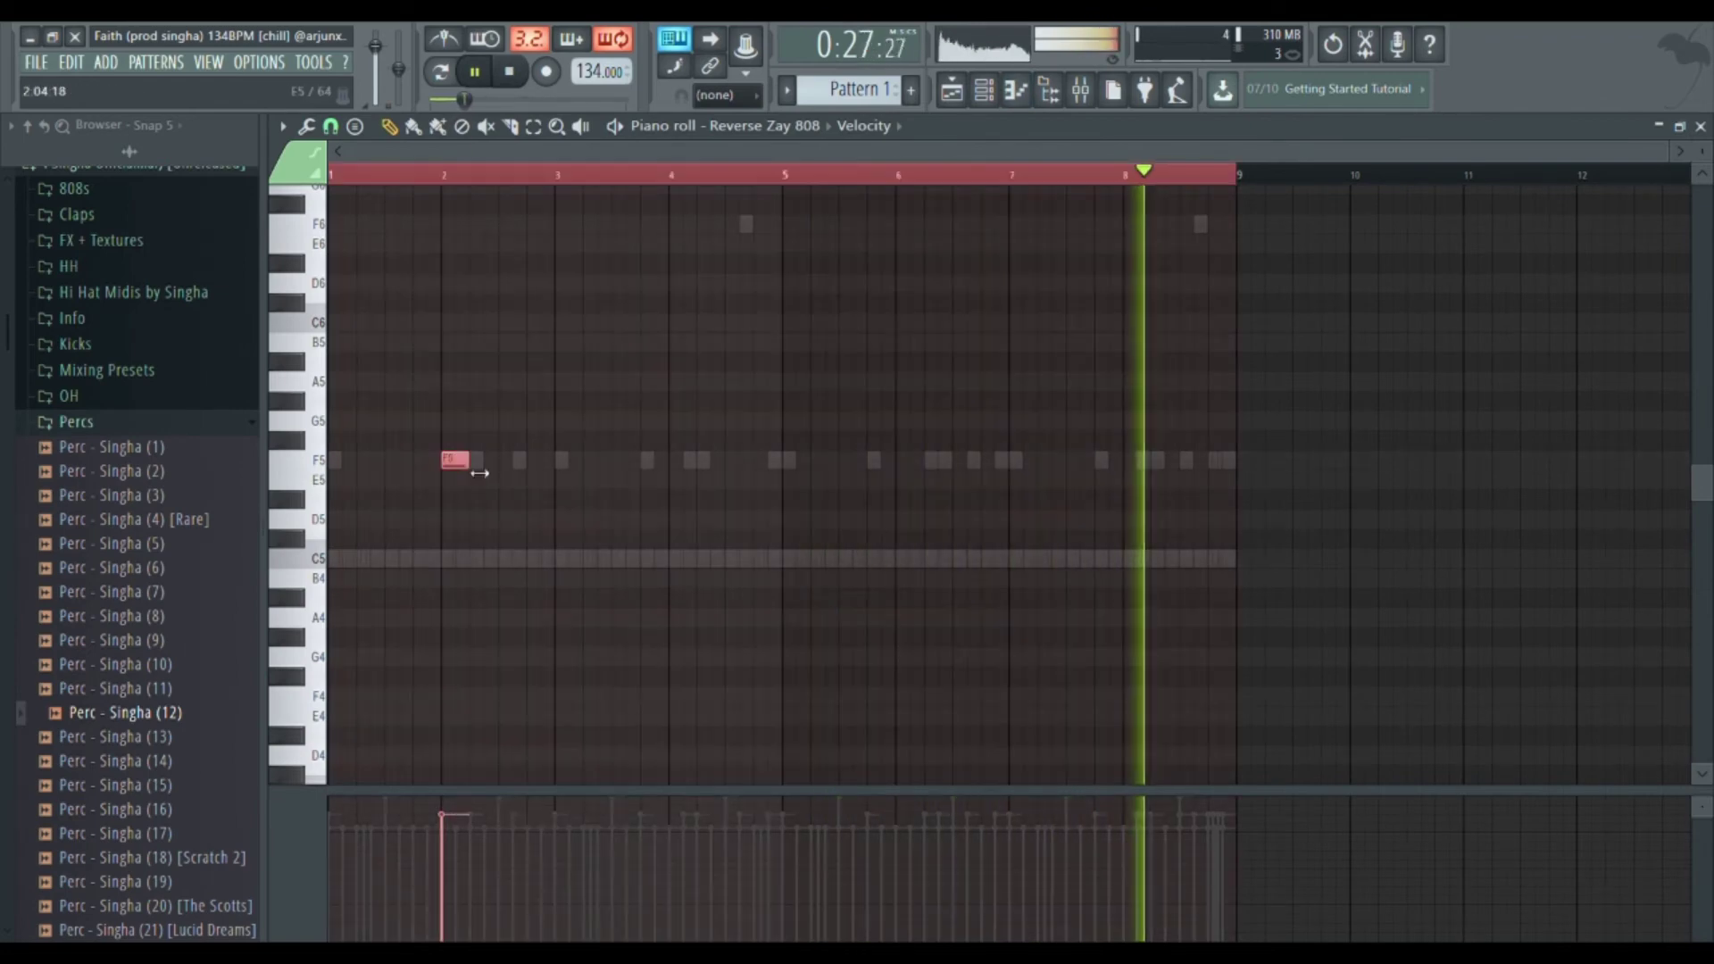
- Try a one-beat reversed 808 F5 note at step 9 of bar 3 and remove it
left_click(553, 189, "ctrl")
scroll(446, 435, "up", 3)
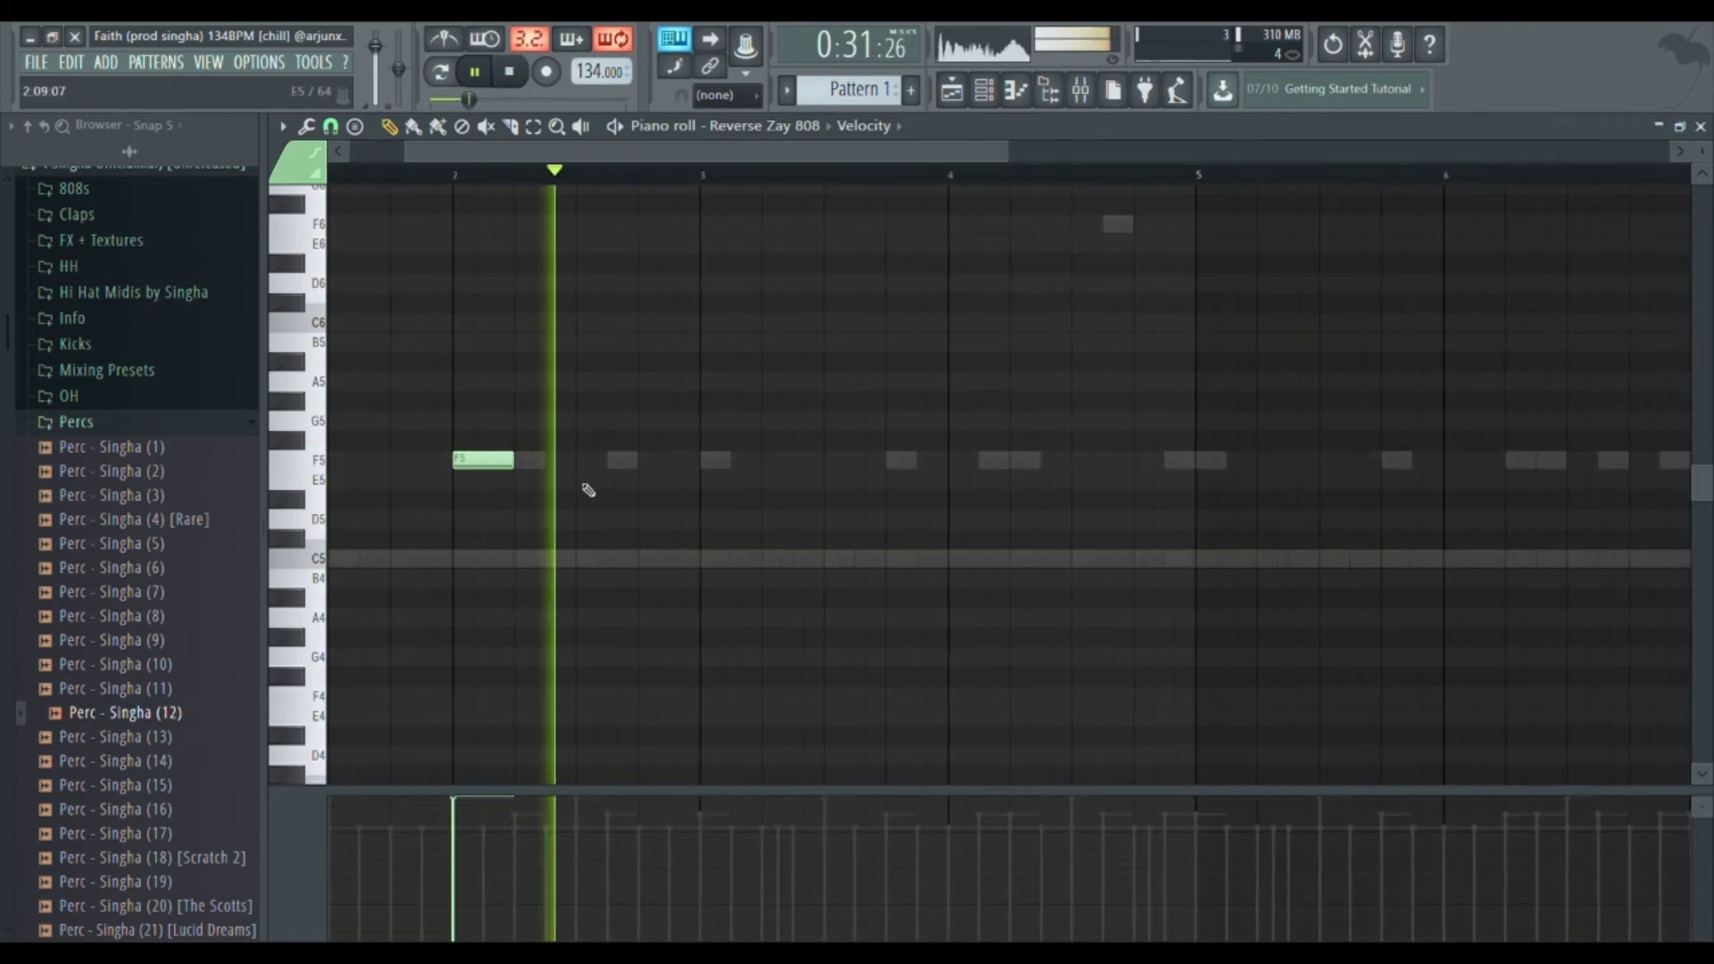
left_click(826, 463)
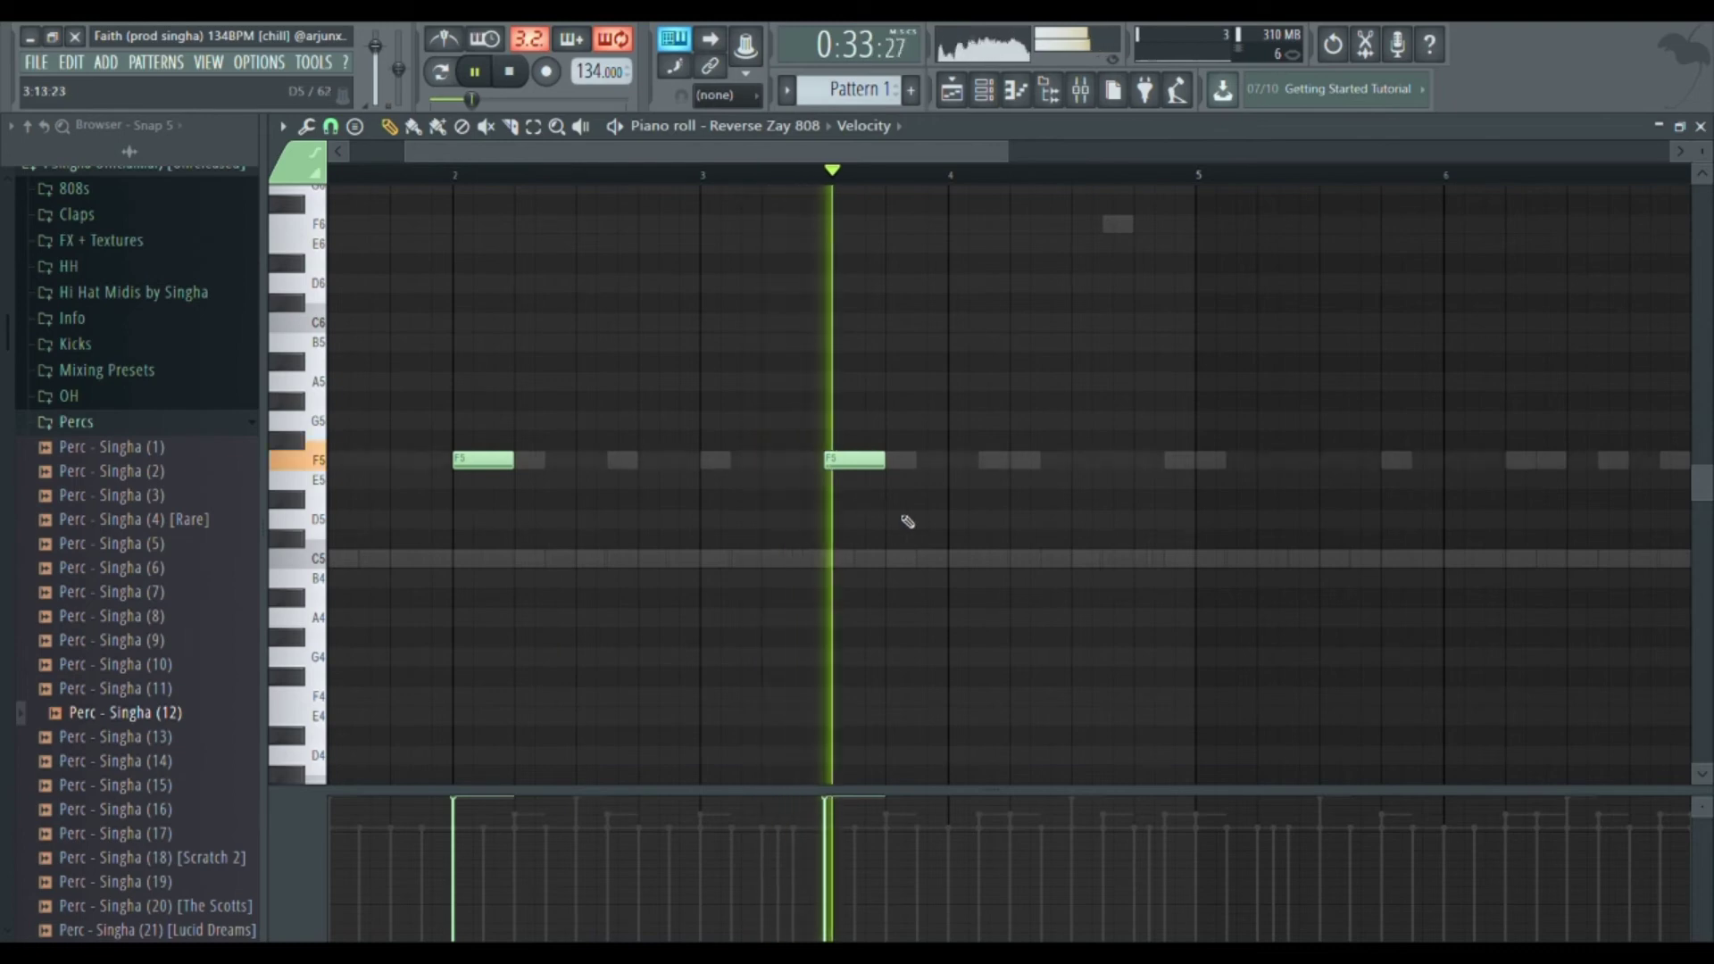
right_click(852, 466)
- Place more one-beat F5 reversed 808 notes at step 9 of bars 5 and 7 and close the piano roll
scroll(1057, 499, "down", 3)
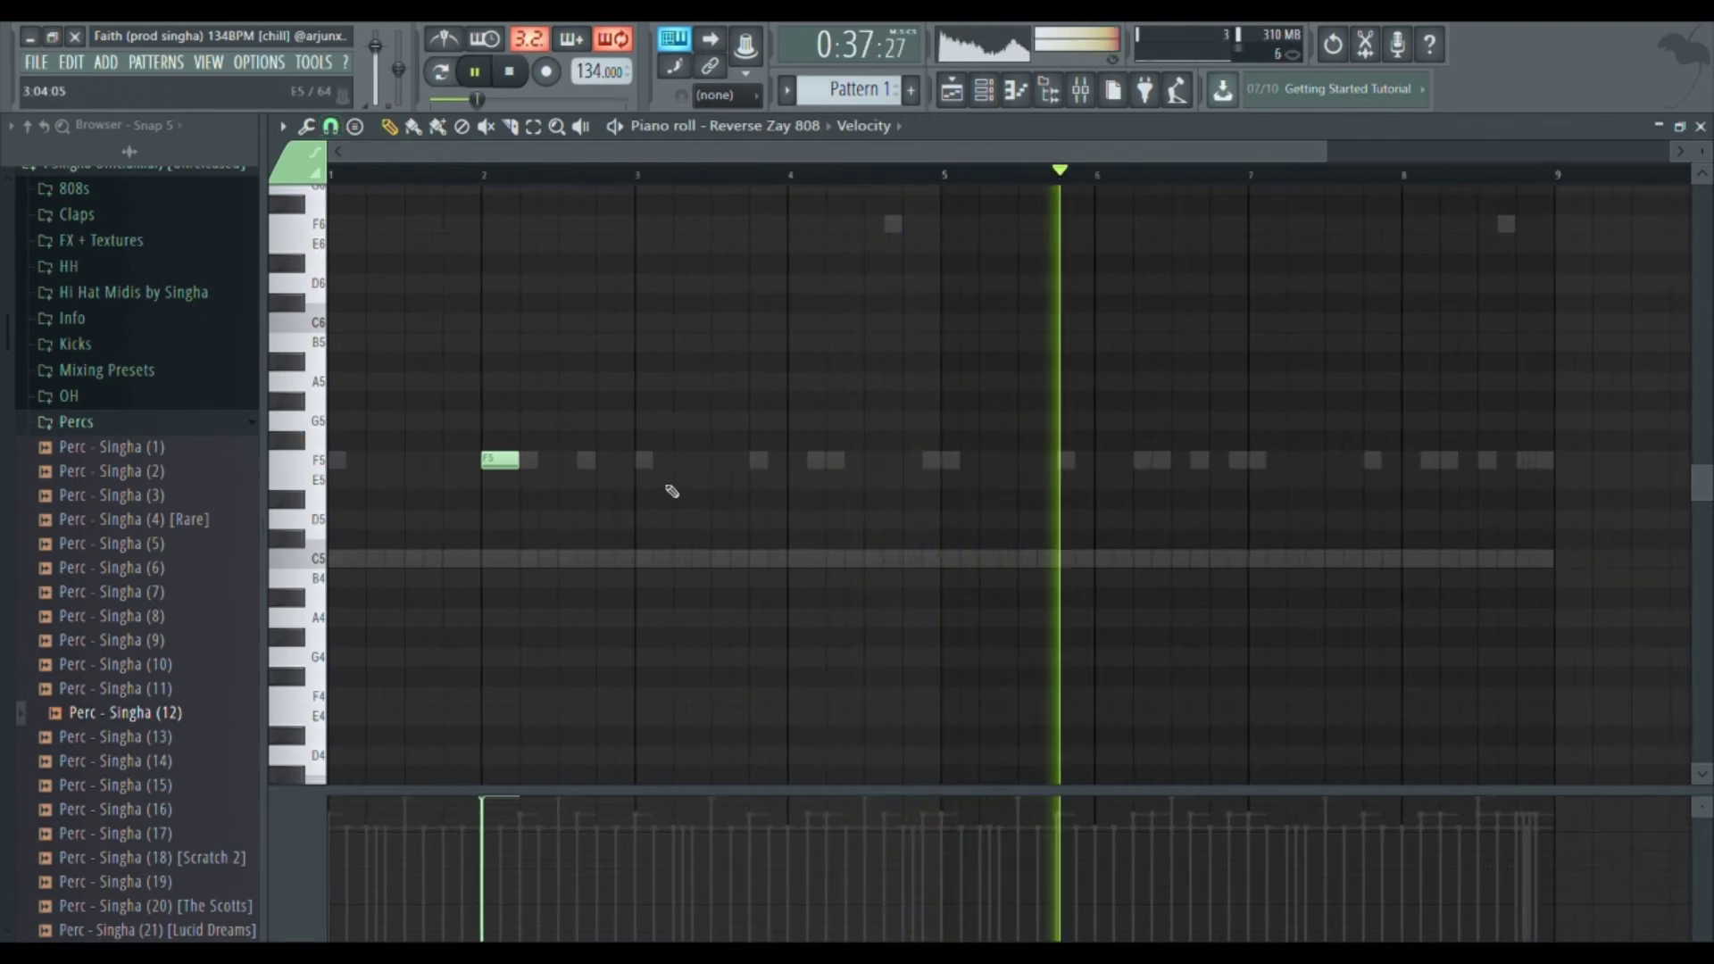
left_click_drag(527, 465, 1037, 551)
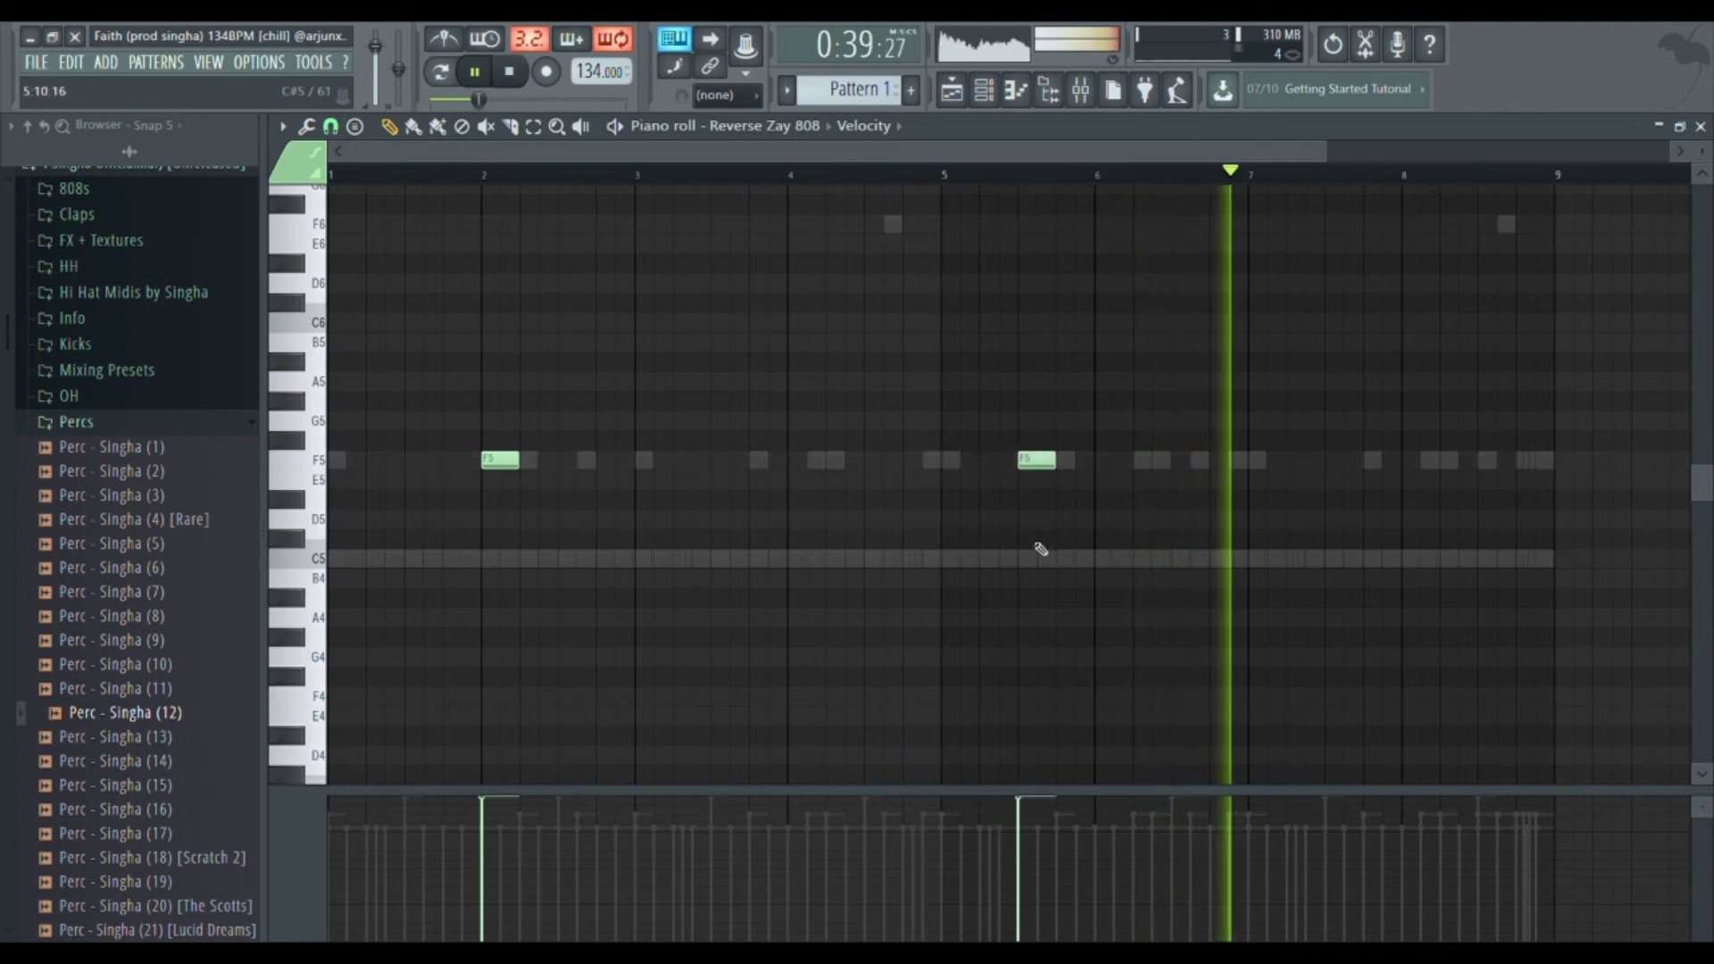
left_click_drag(1040, 473, 1346, 520)
scroll(962, 617, "down", 2)
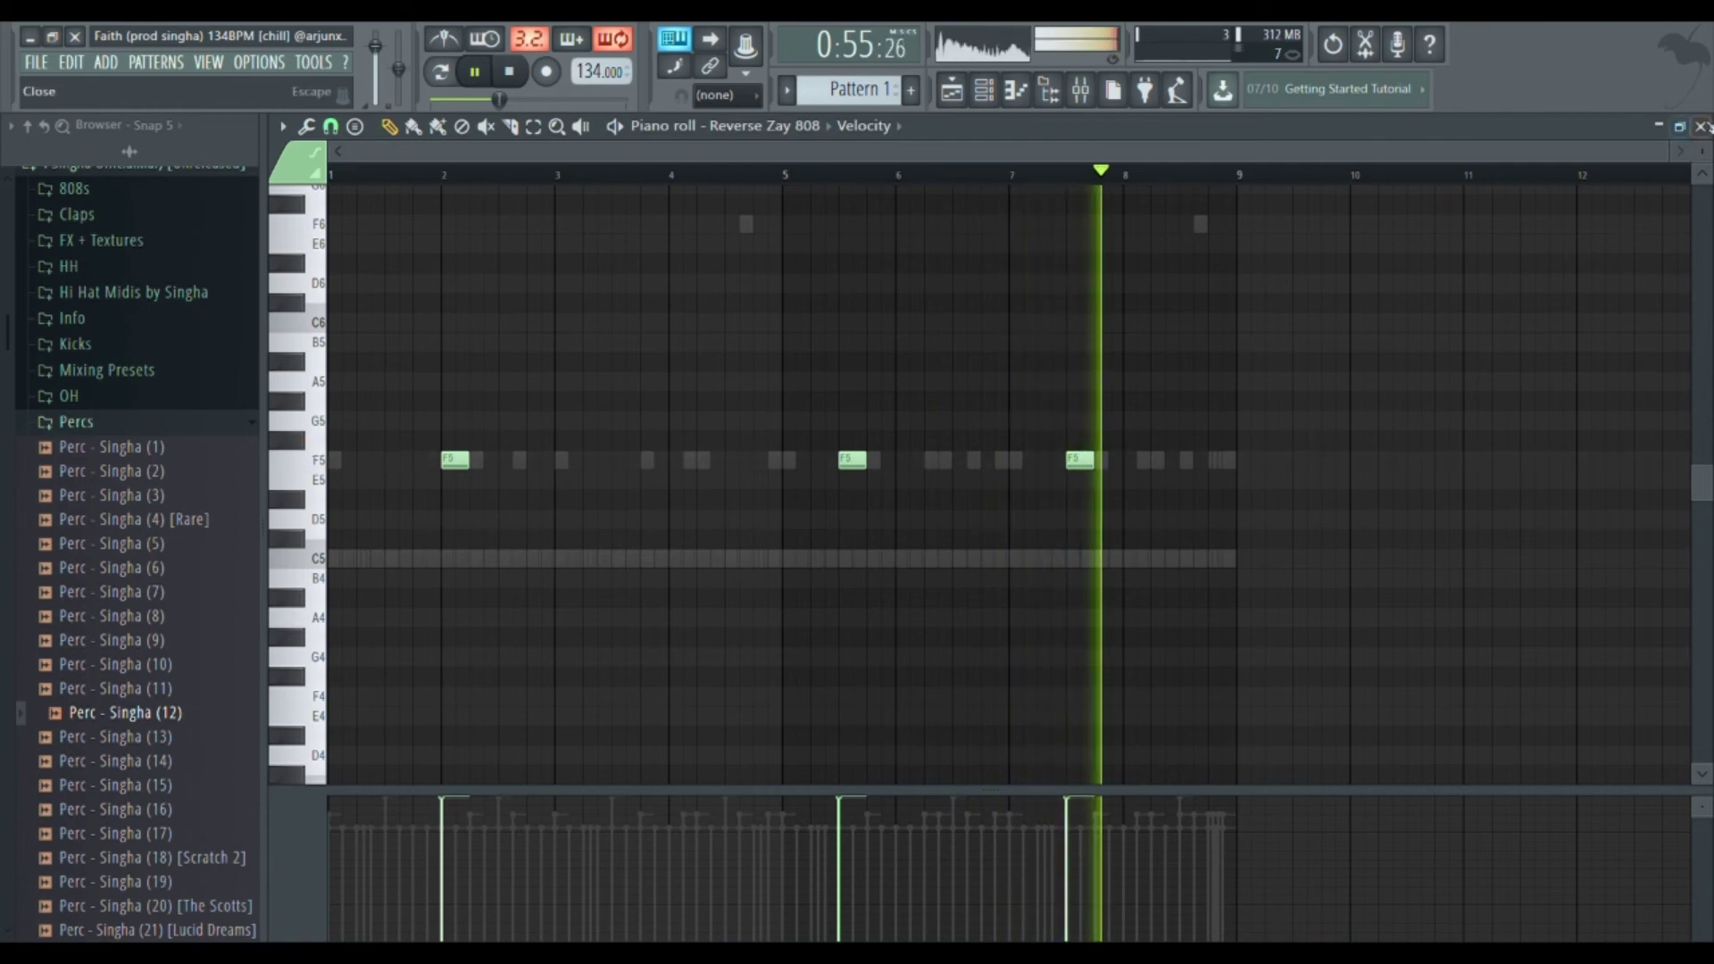
left_click(1701, 126)
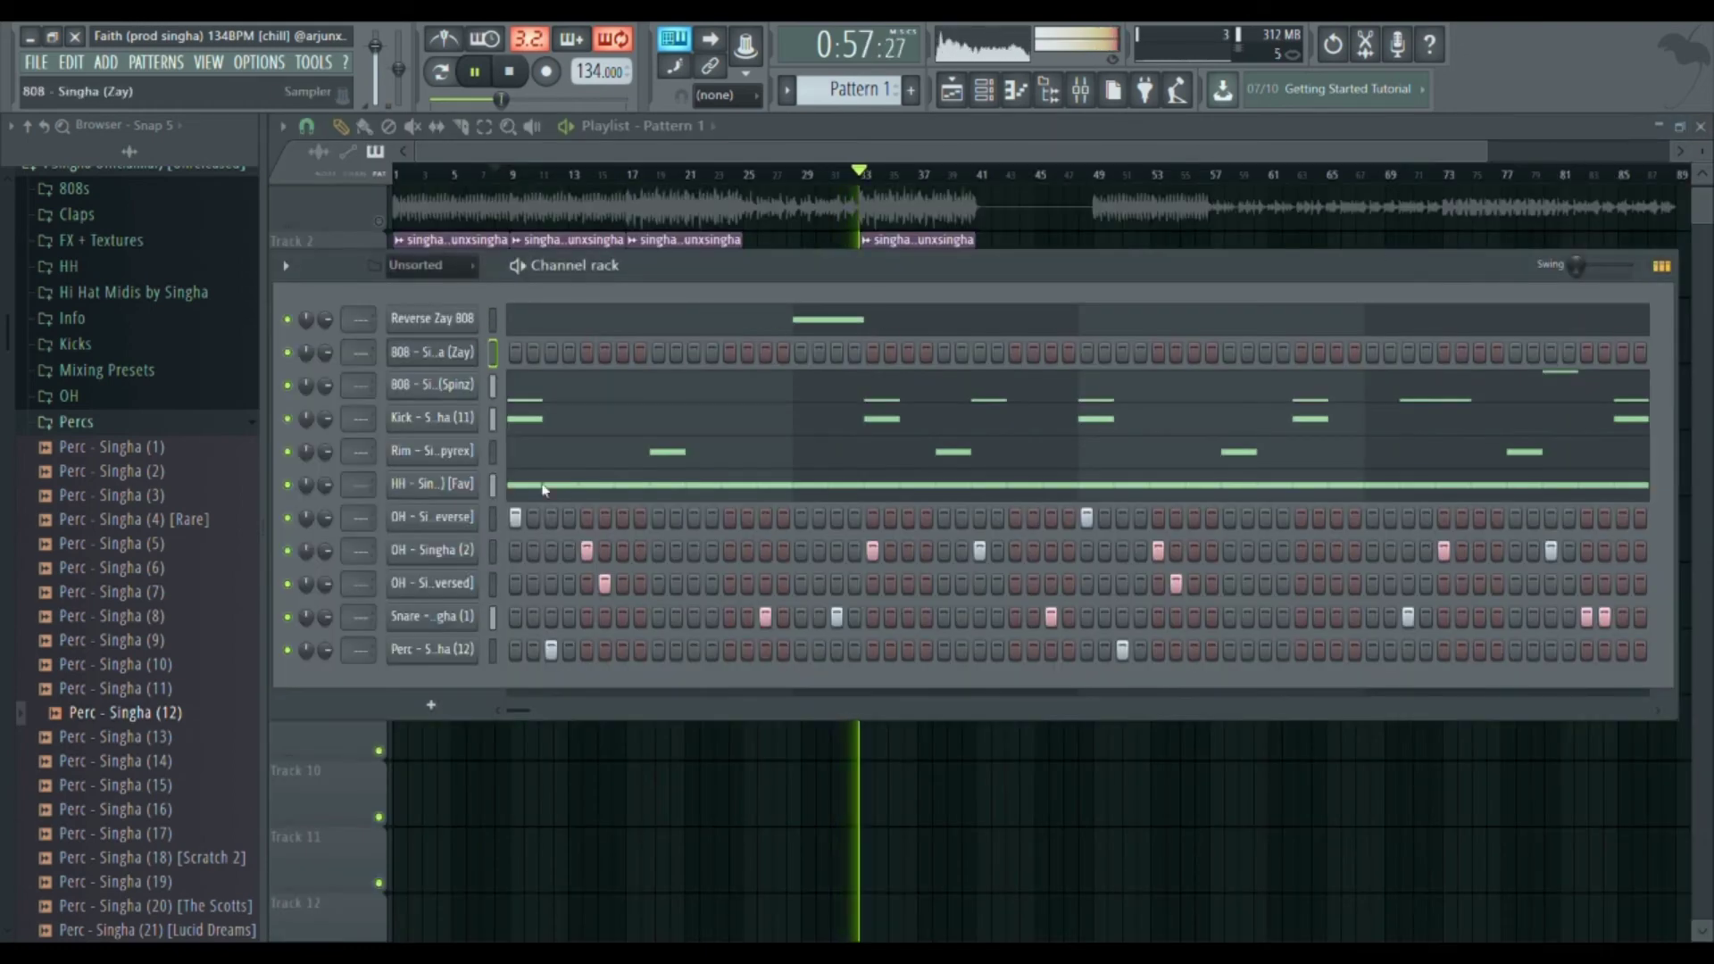
- Delete the unused 808 (Zay) channel and route the remaining channels to mixer tracks 5 to 14
key("alt+Delete")
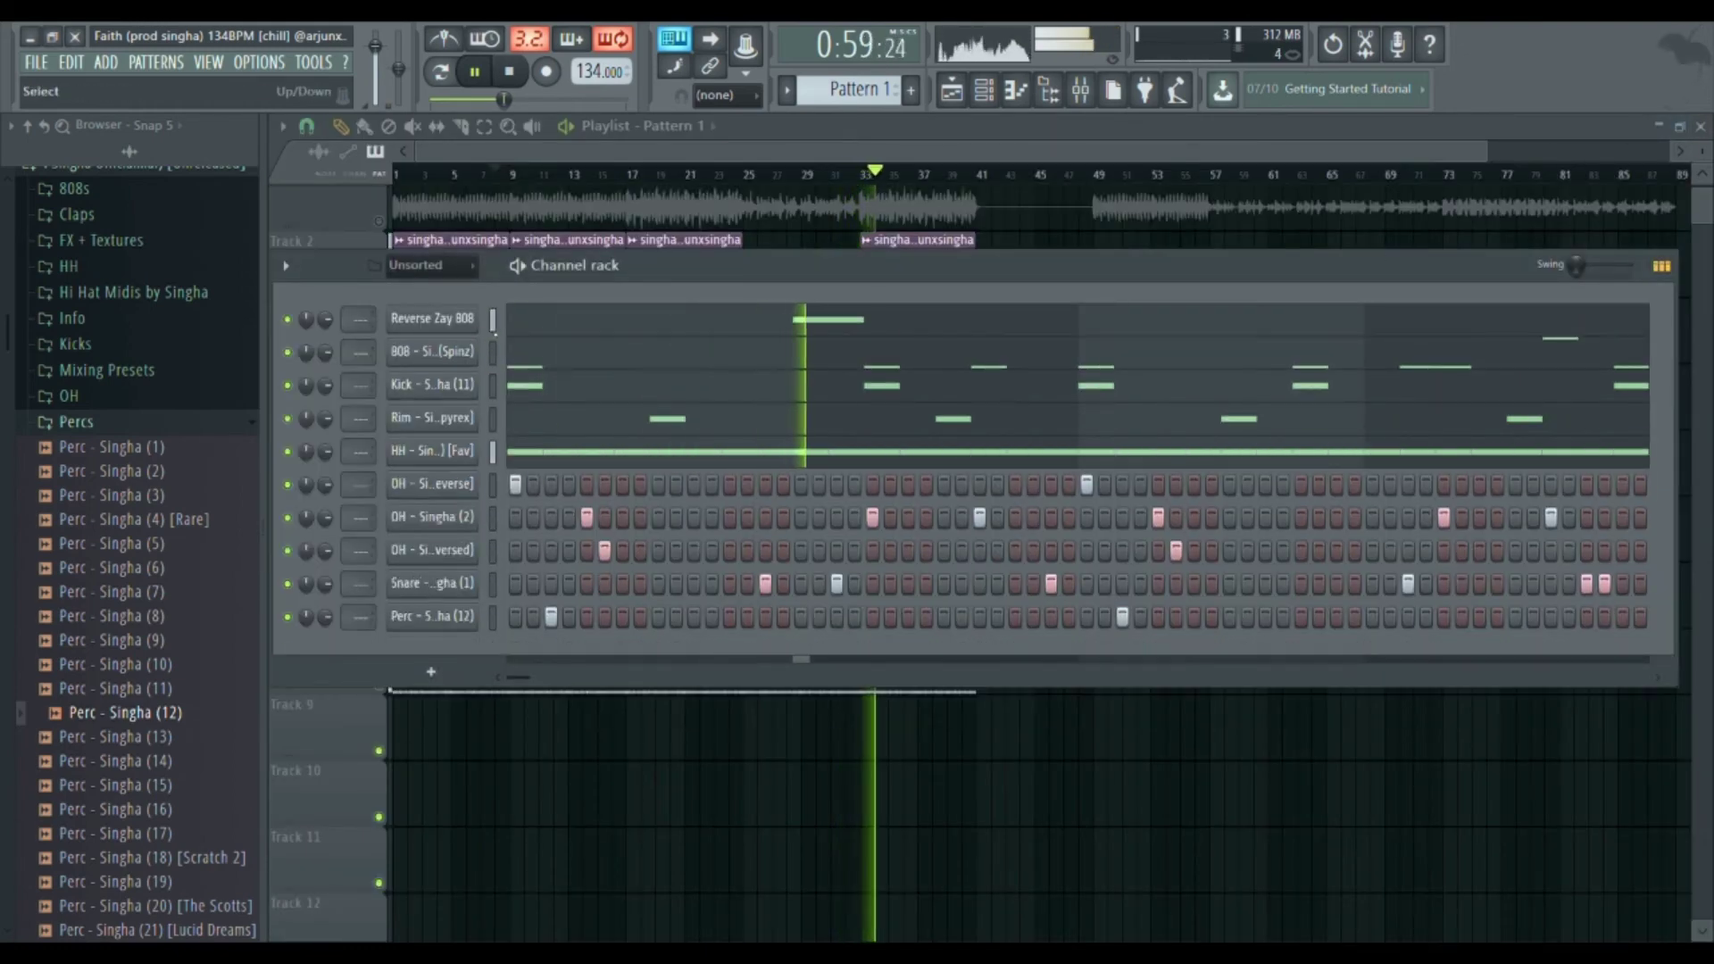
left_click(1084, 104)
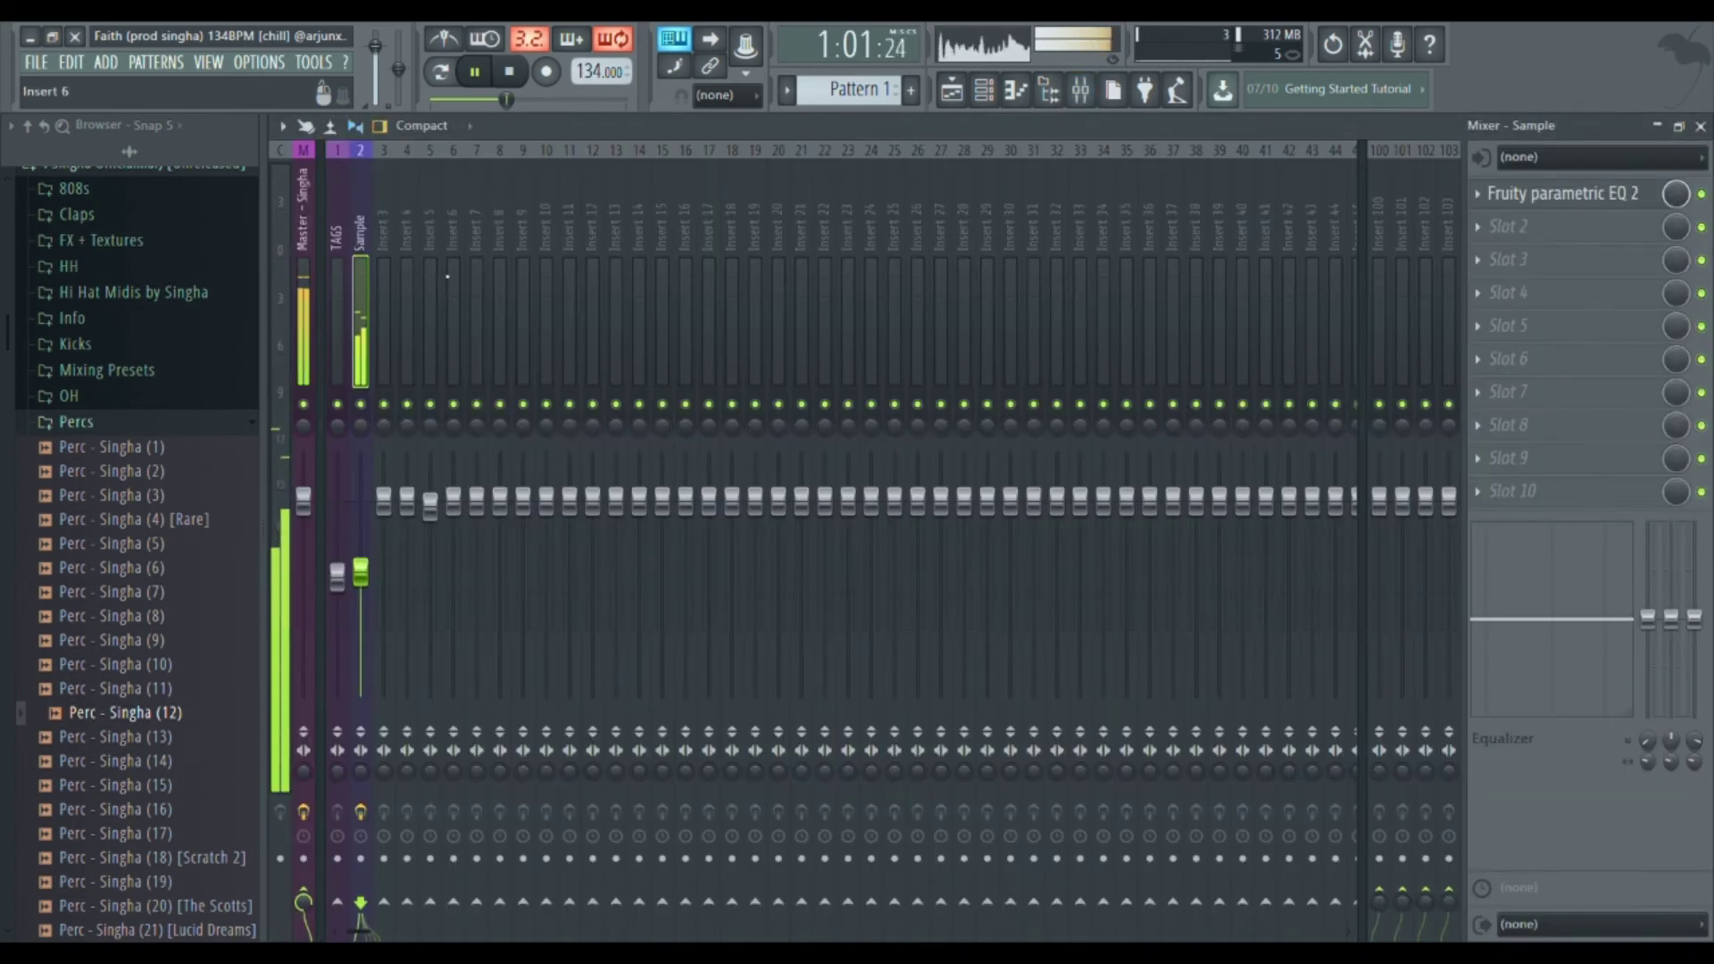
key("ctrl+shift+l")
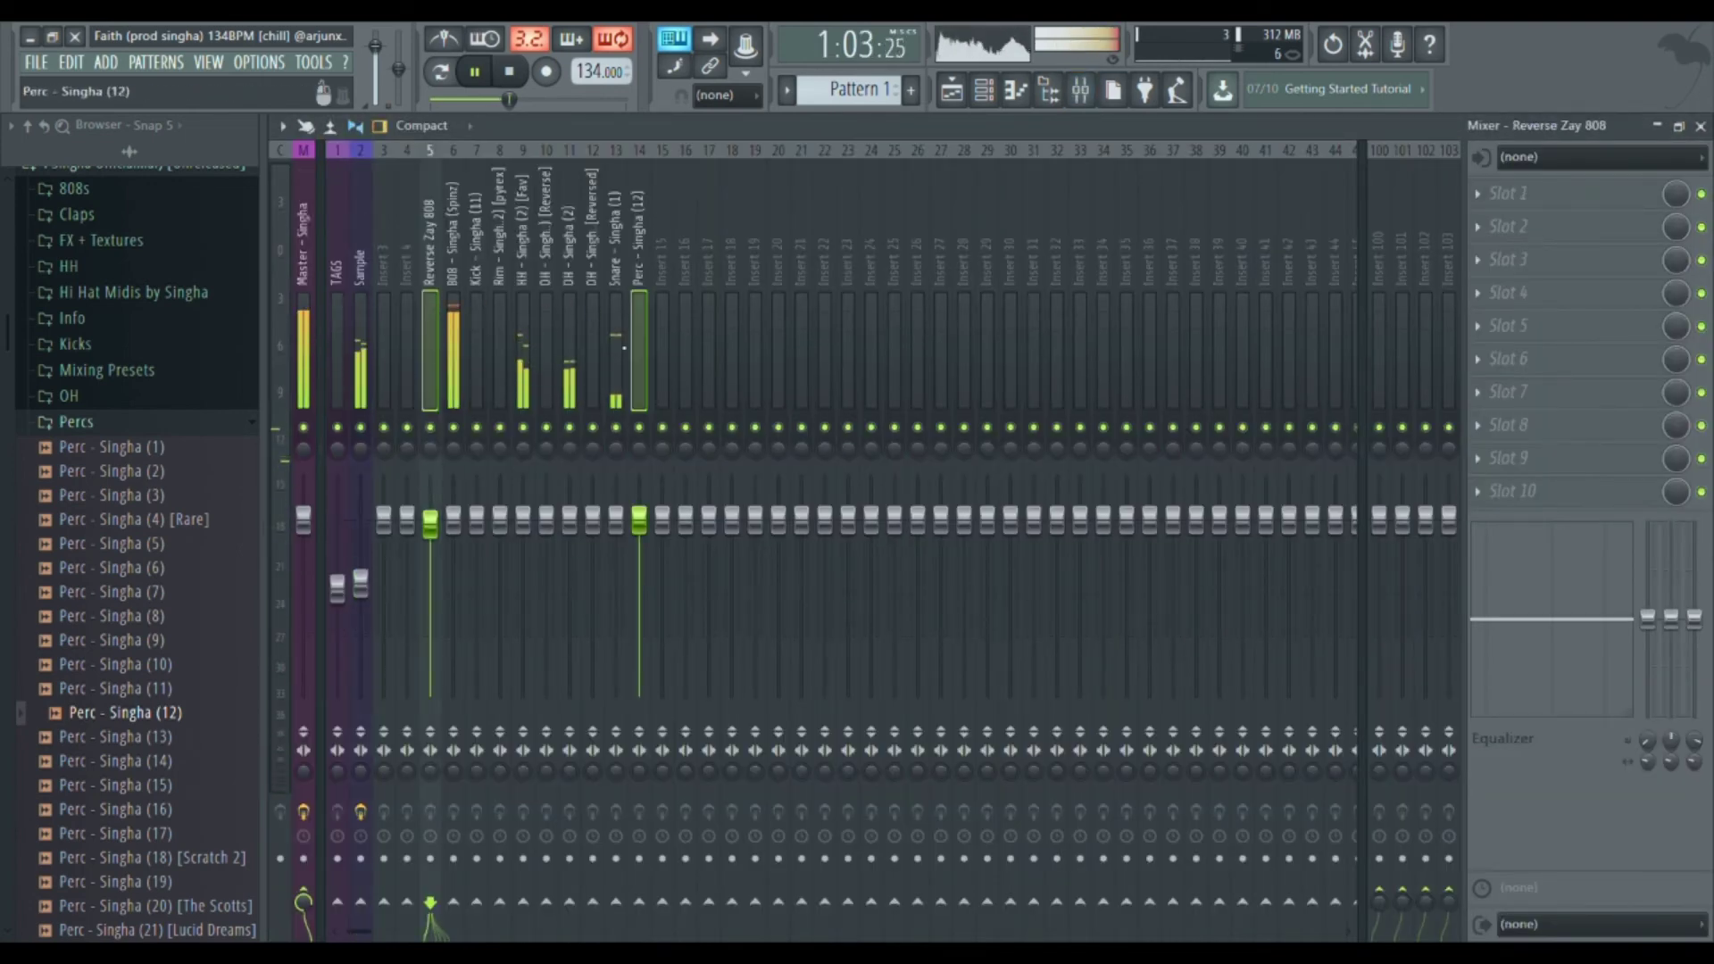
- Pull the faders of mixer tracks 5 to 14 fully down and bring the 808 and rim levels back up
left_click(408, 348)
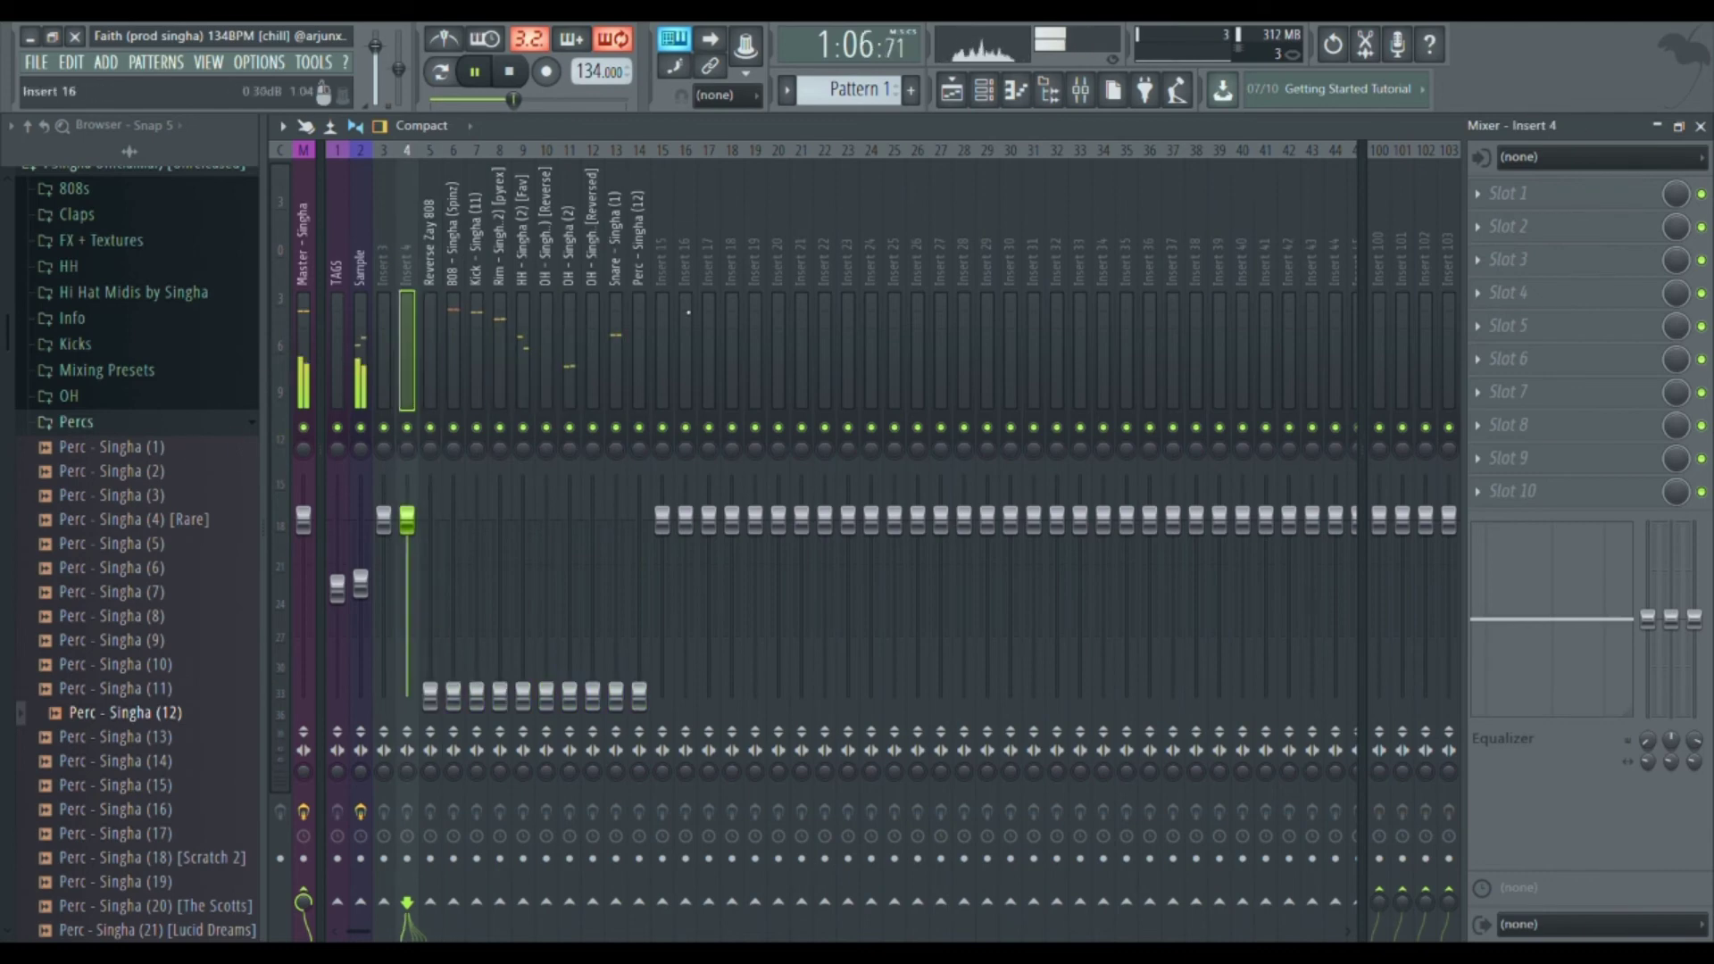
left_click(1573, 193)
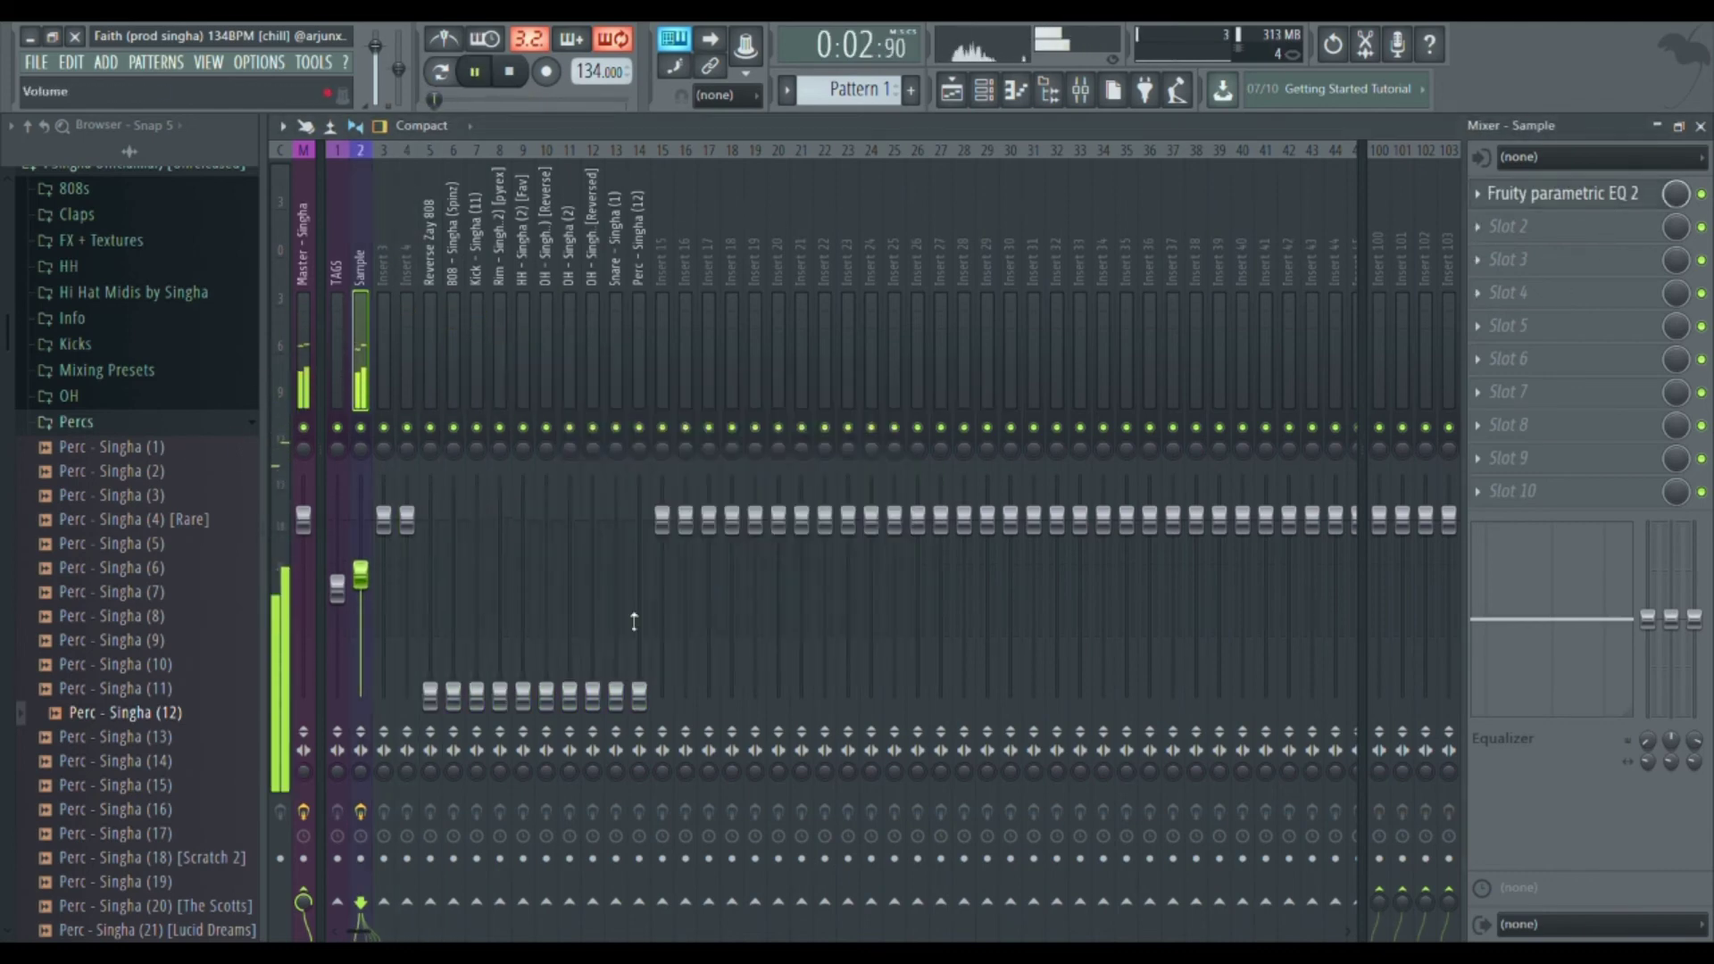
left_click_drag(458, 712, 458, 542)
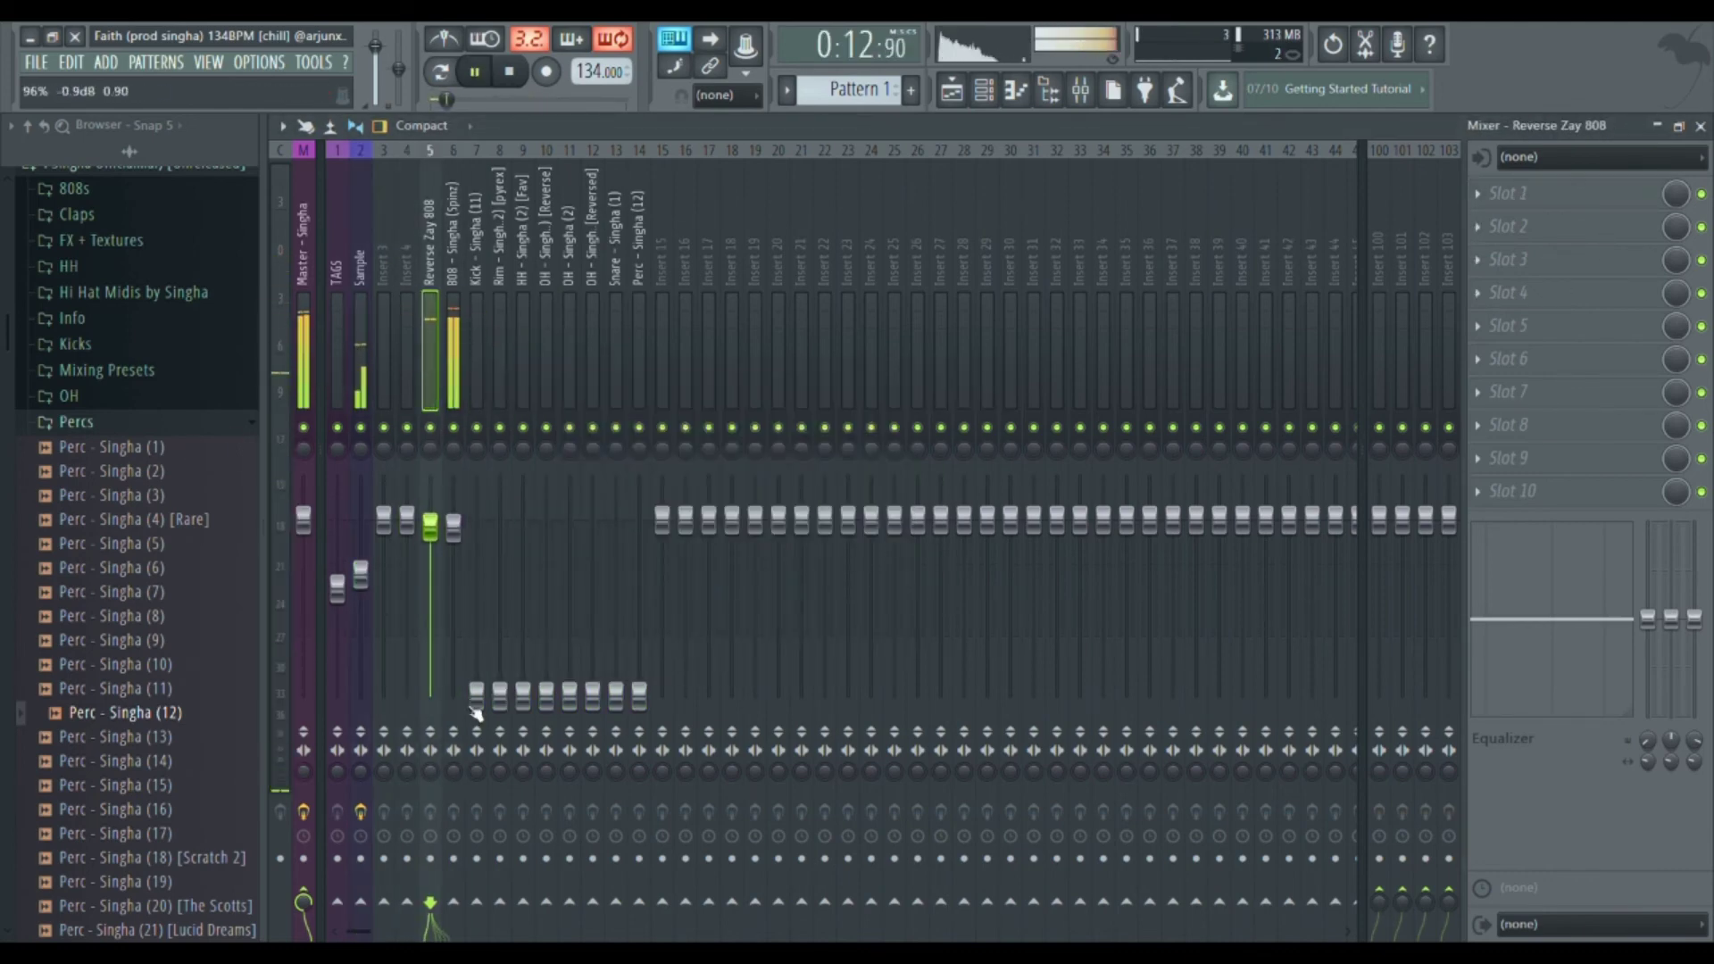
left_click_drag(505, 712, 518, 539)
- Load the HH Reverb preset from the Mixing Presets folder onto the hi-hat's mixer track
left_click(159, 425)
scroll(159, 432, "up", 4)
left_click(126, 641)
- Add pitched hi-hat rolls in bars 1 and 2, with short A4 hits from step 15 of bar 1 and step 13 of bar 2
scroll(127, 660, "down", 2)
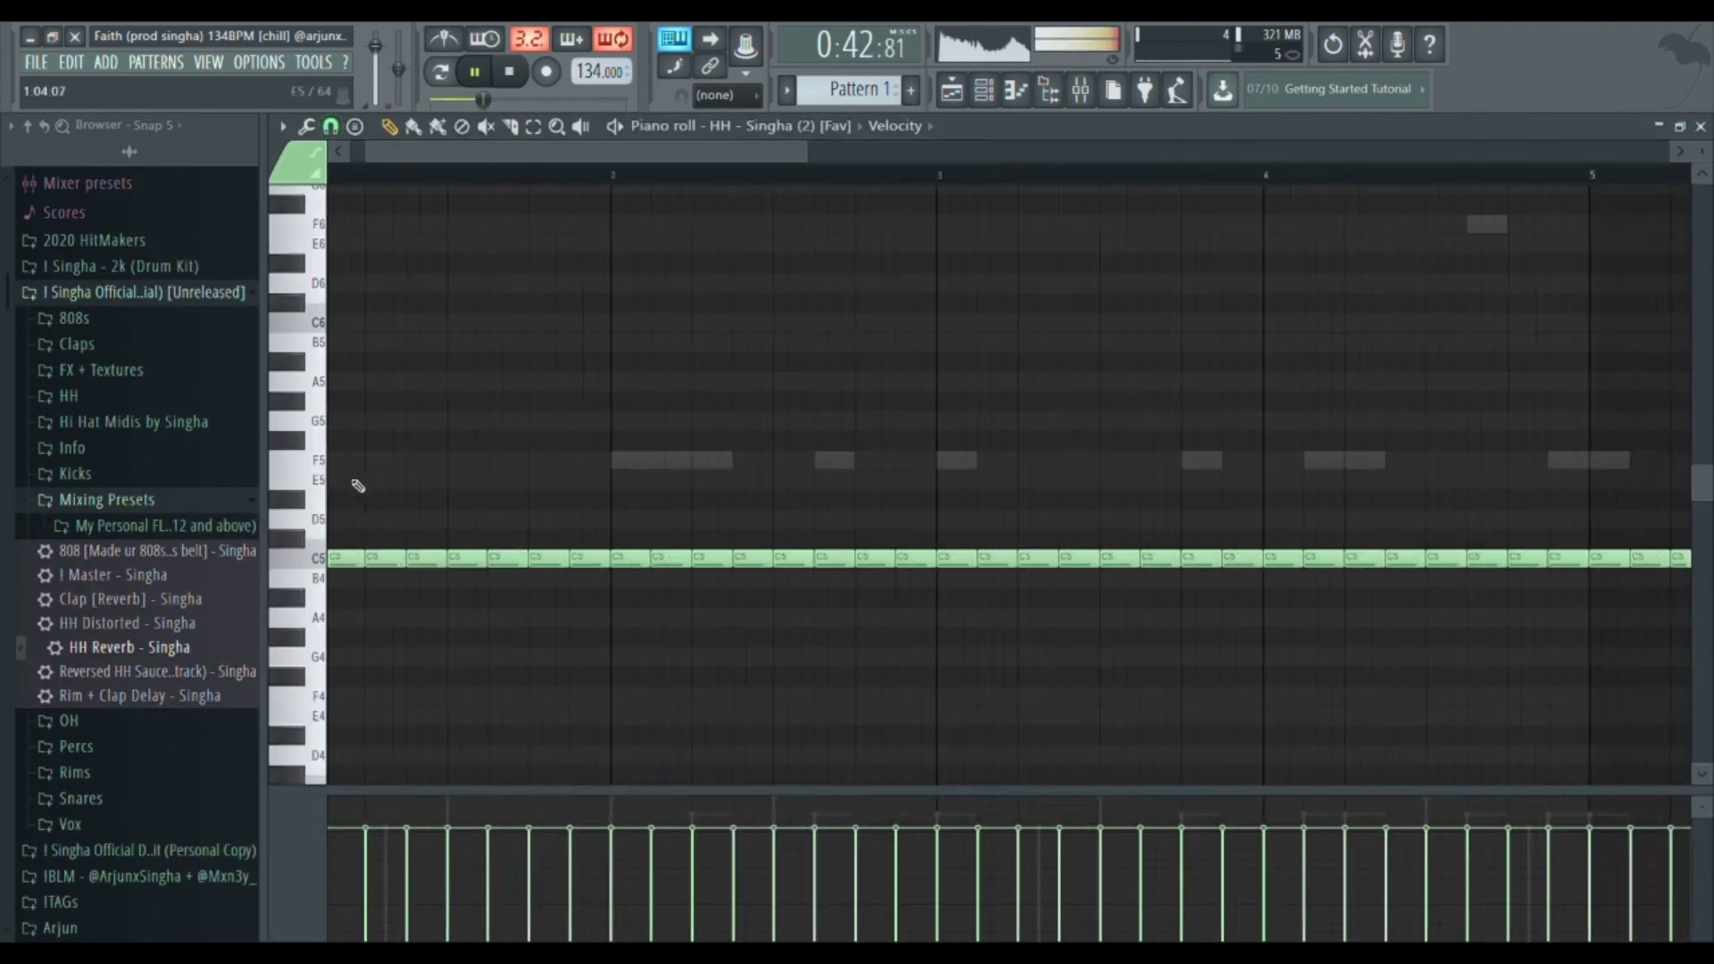
key("space")
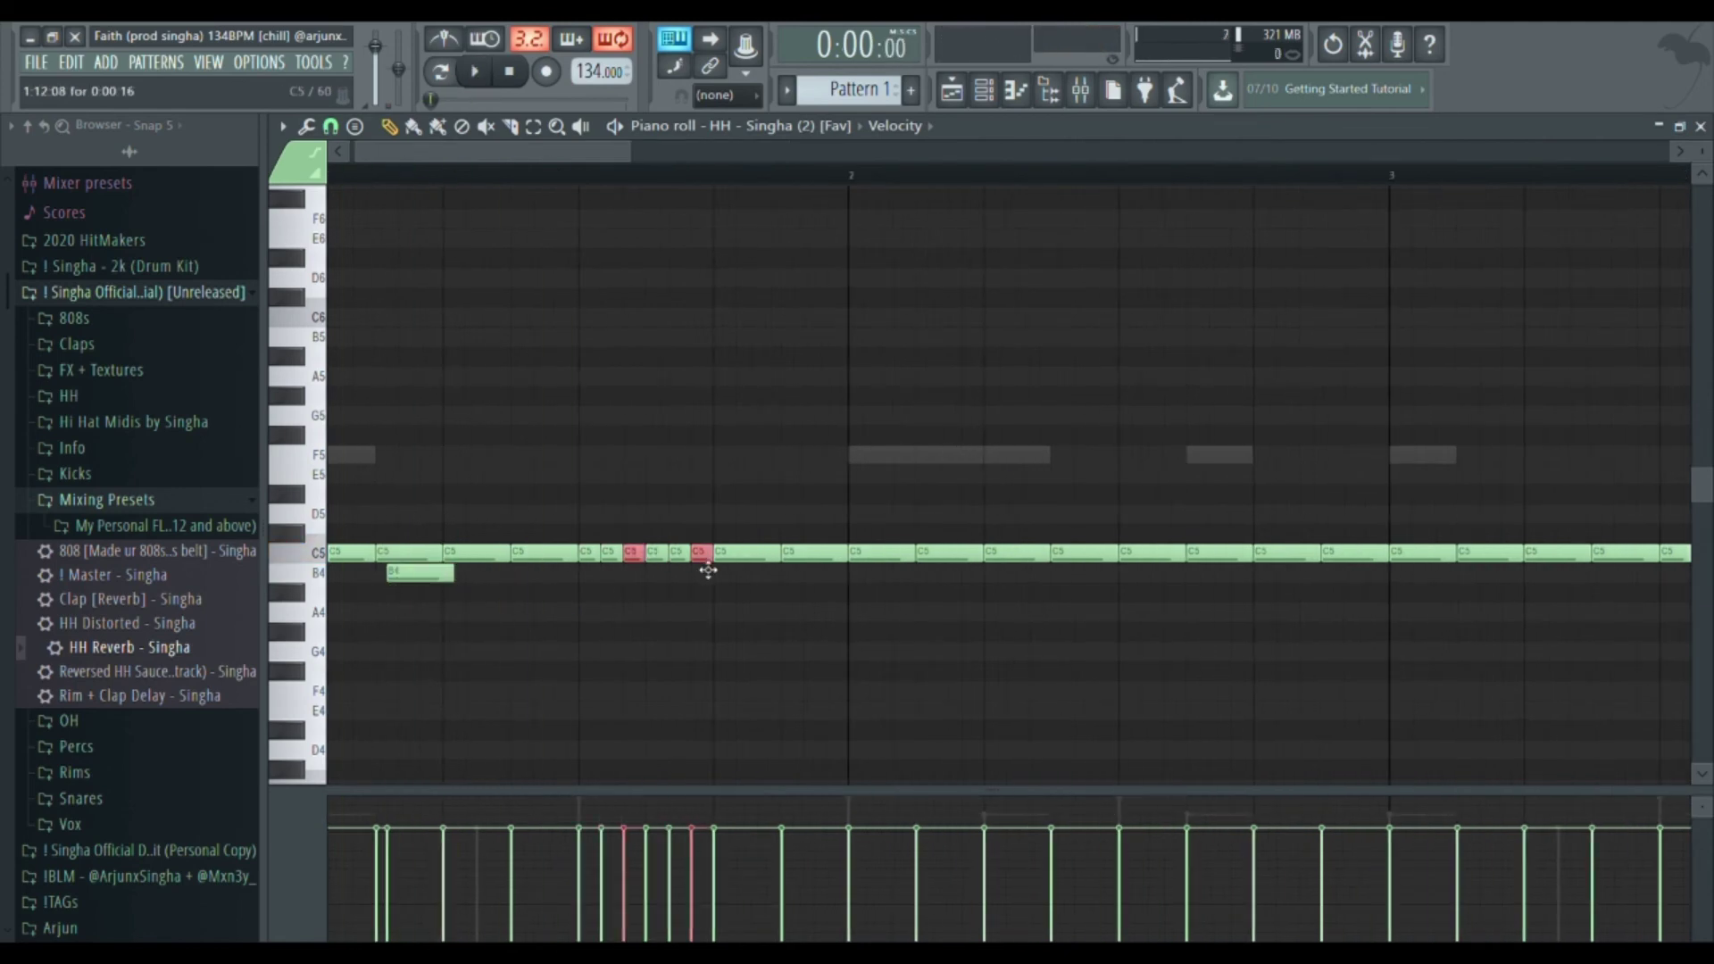
key("space")
key("space")
left_click(785, 618)
left_click(772, 616)
key("space")
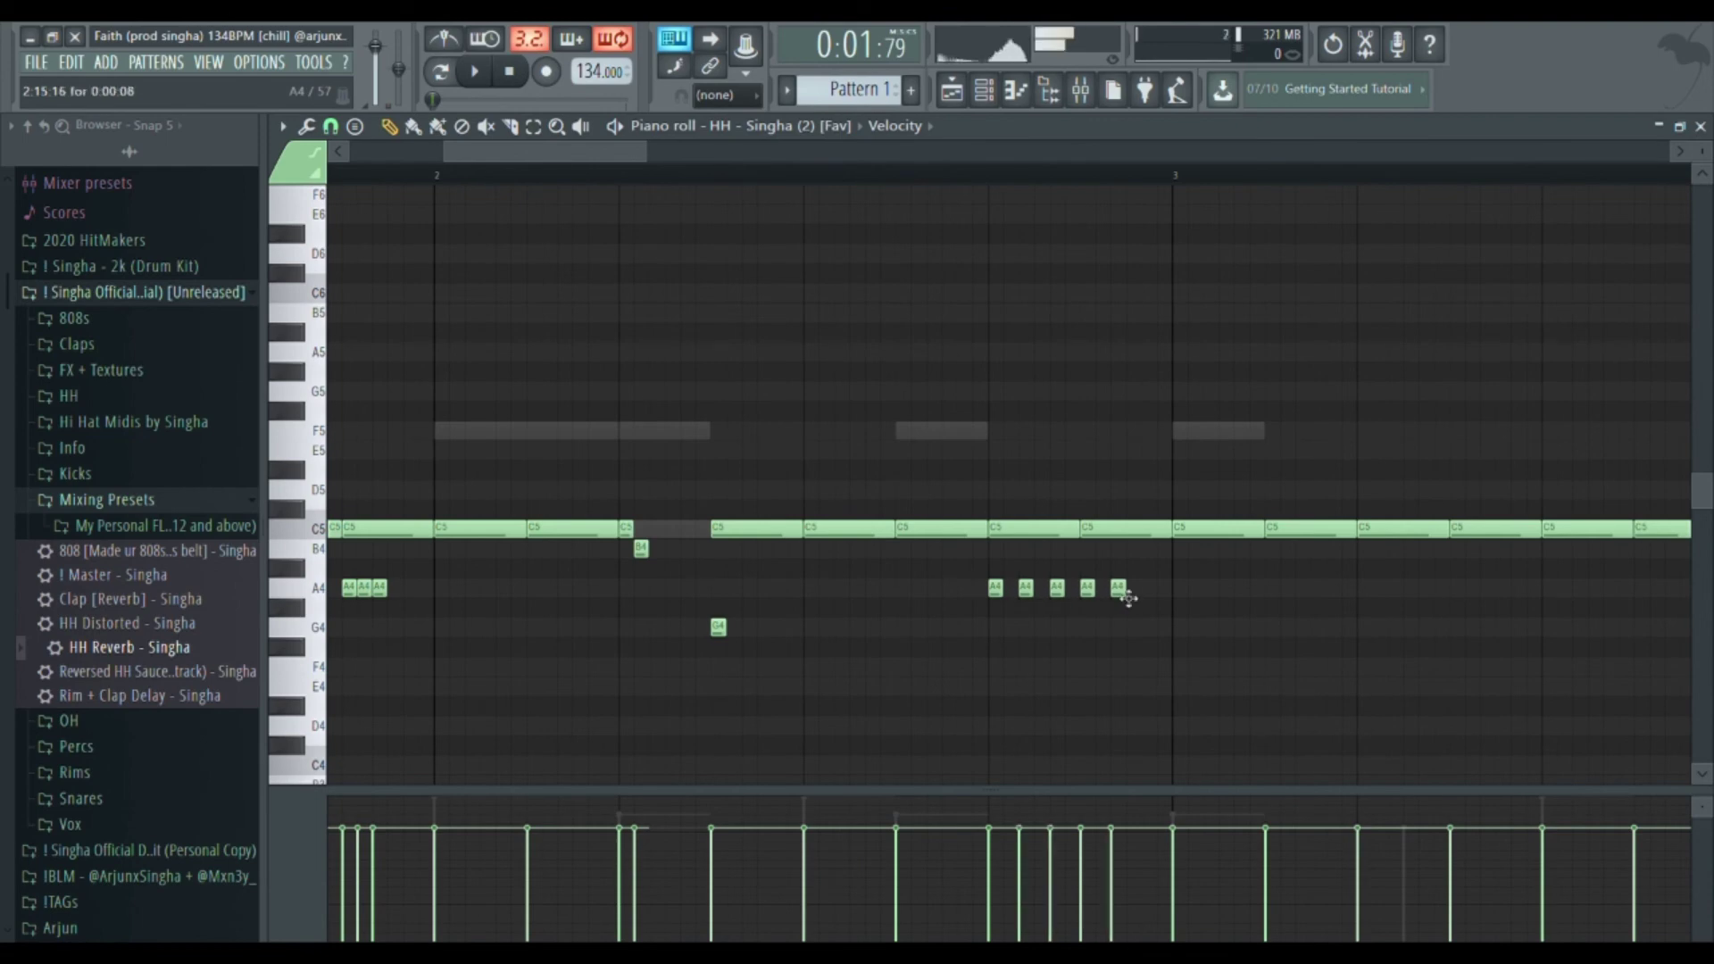
- Fade the velocities of bar 2's A4 hi-hat roll and add an A#4 hit near step 5 and G4 hits from step 7 in bar 3
scroll(785, 578, "down", 5)
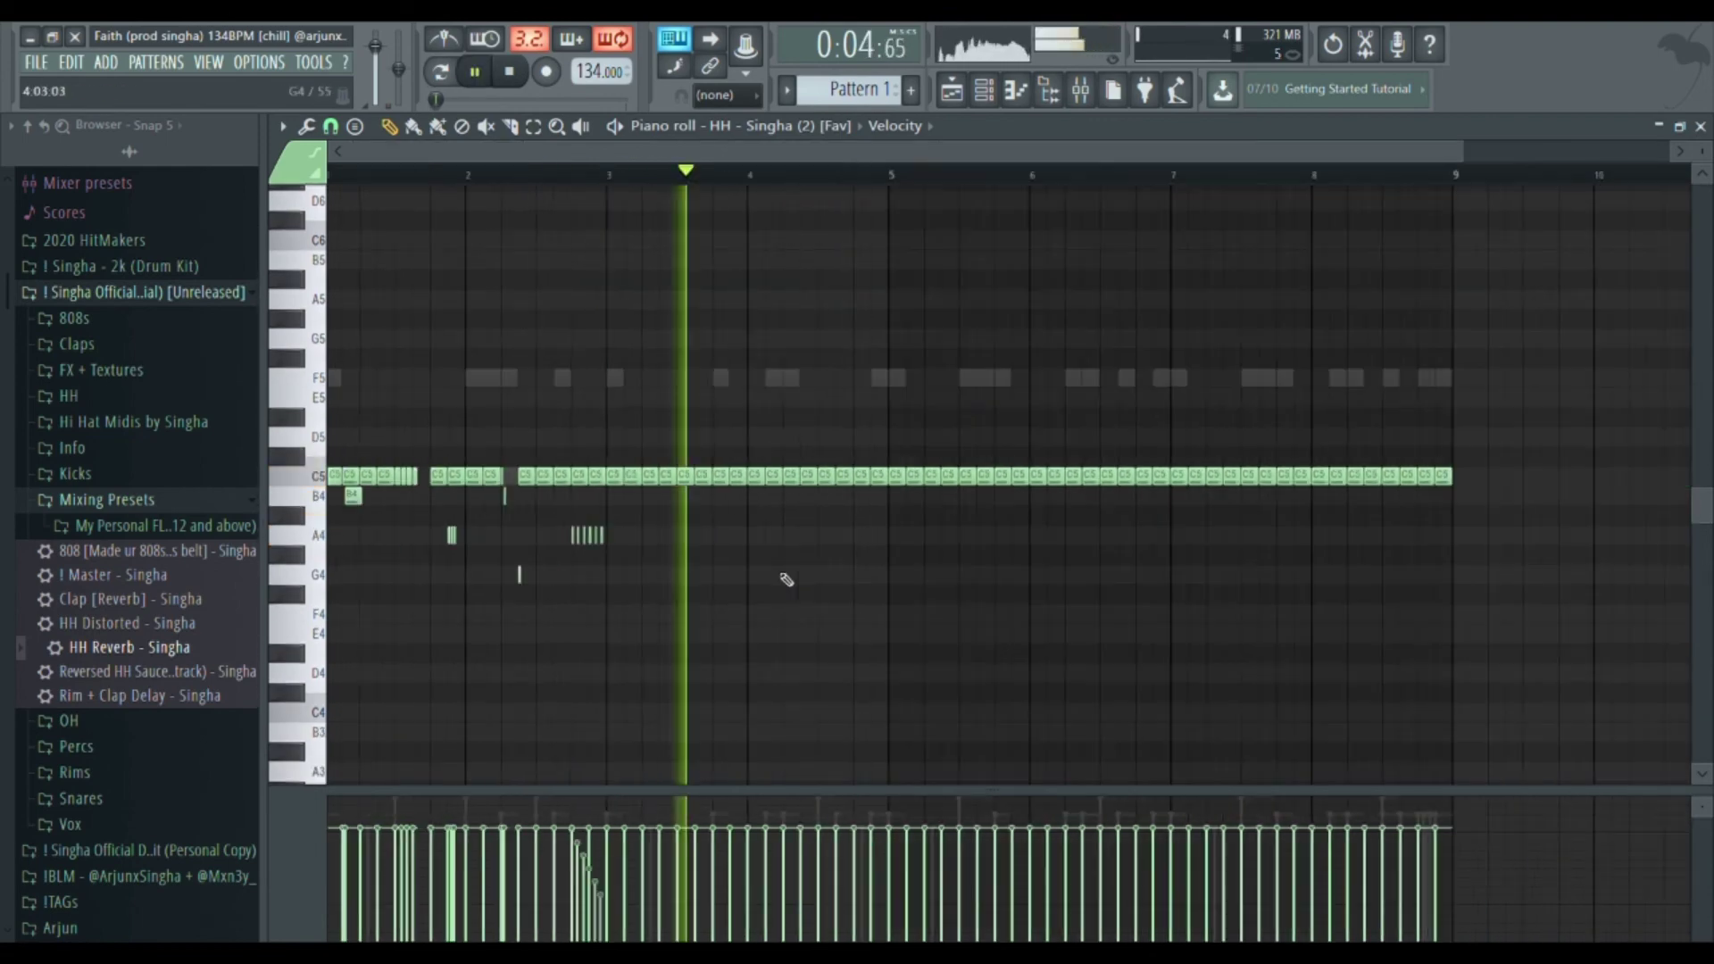
scroll(624, 488, "up", 4)
key("space")
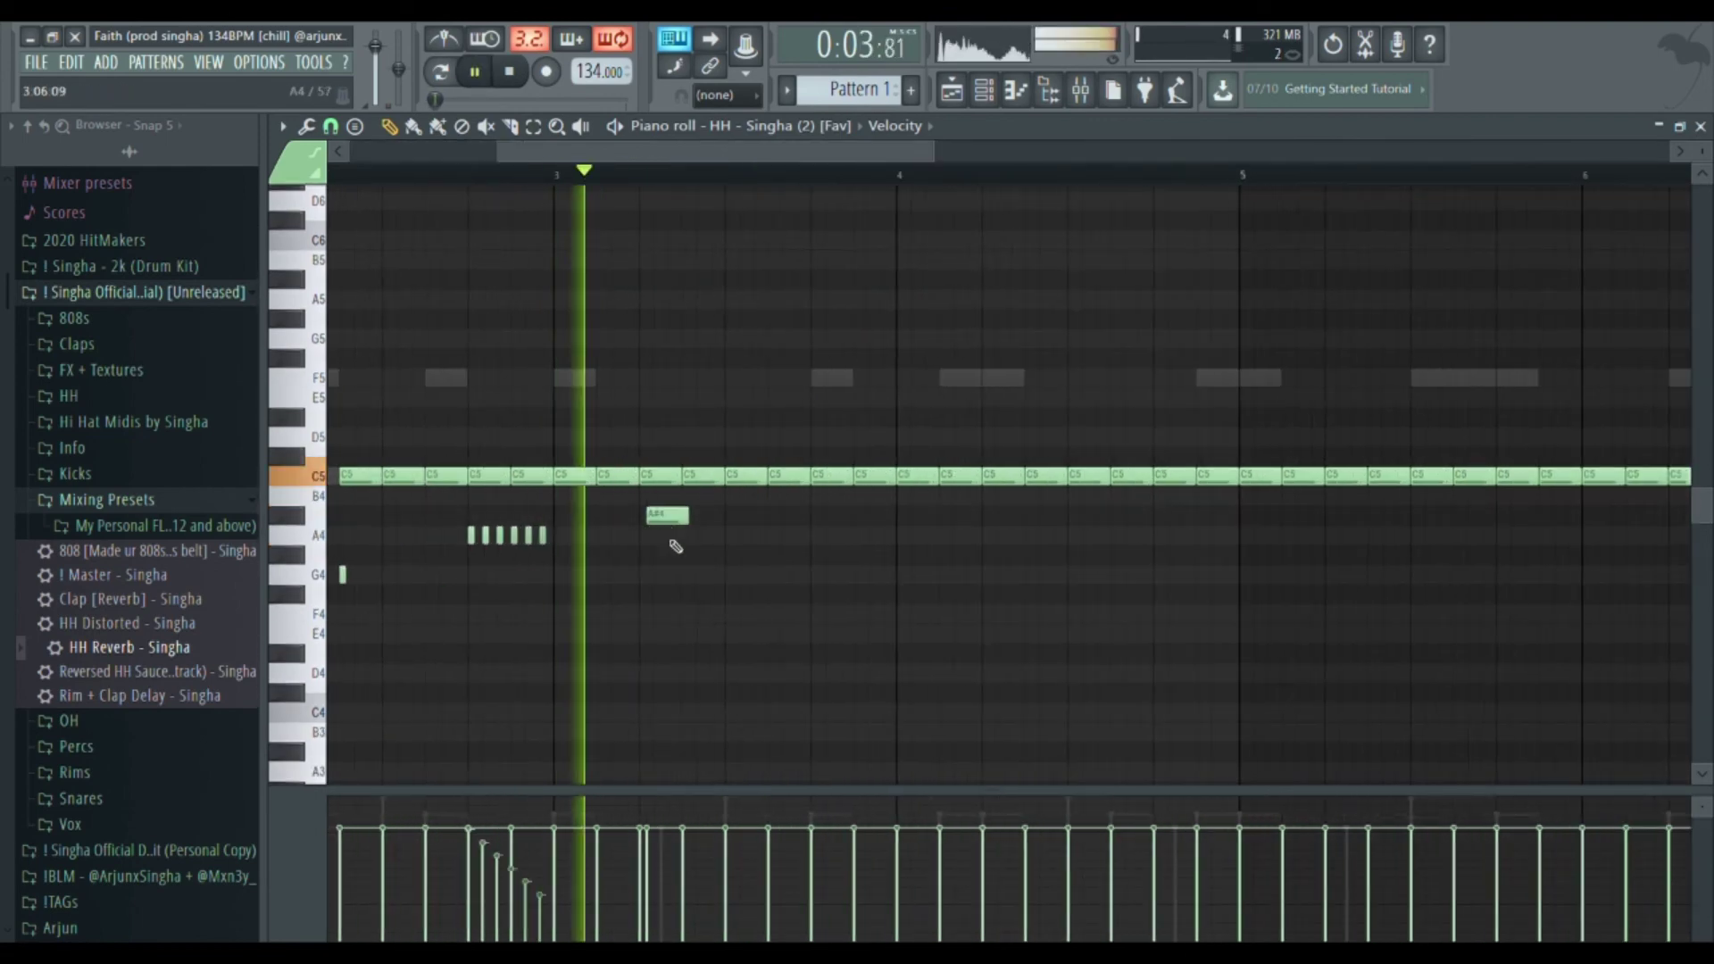
key("space")
scroll(678, 549, "up", 2)
left_click(705, 576)
scroll(748, 549, "up", 1)
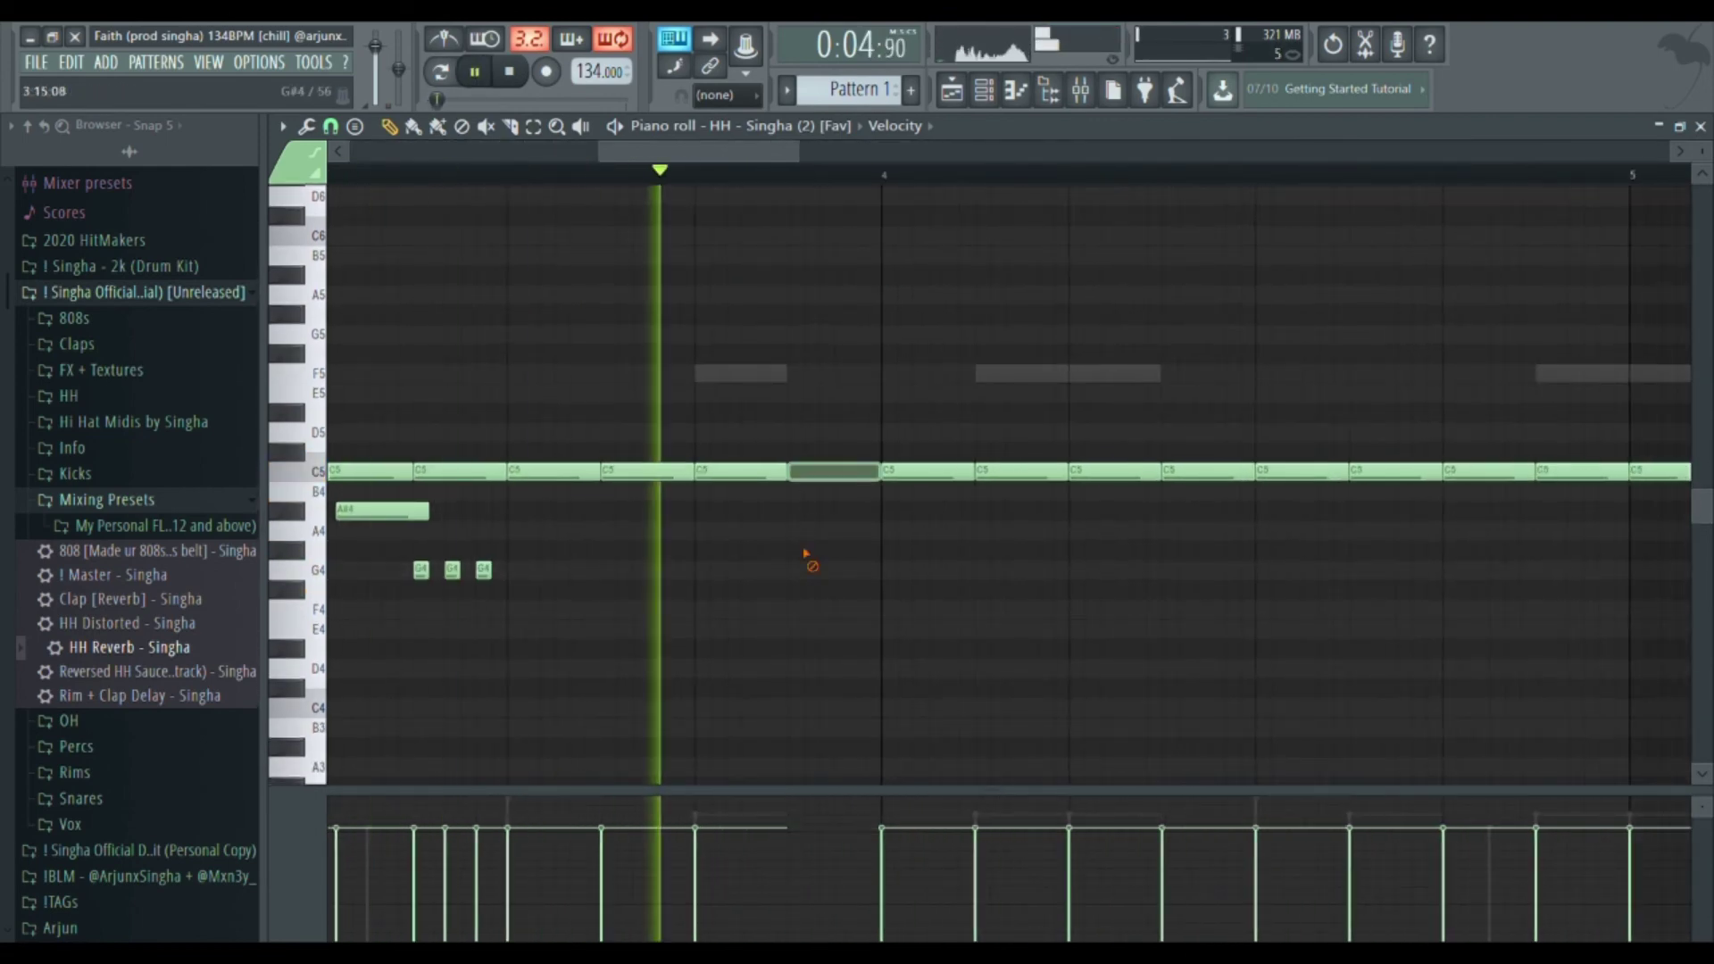
- Add a short B4 hi-hat hit near step 3 of bar 4 and a short A4 roll from step 7
scroll(817, 518, "up", 2)
key("space")
left_click(870, 588)
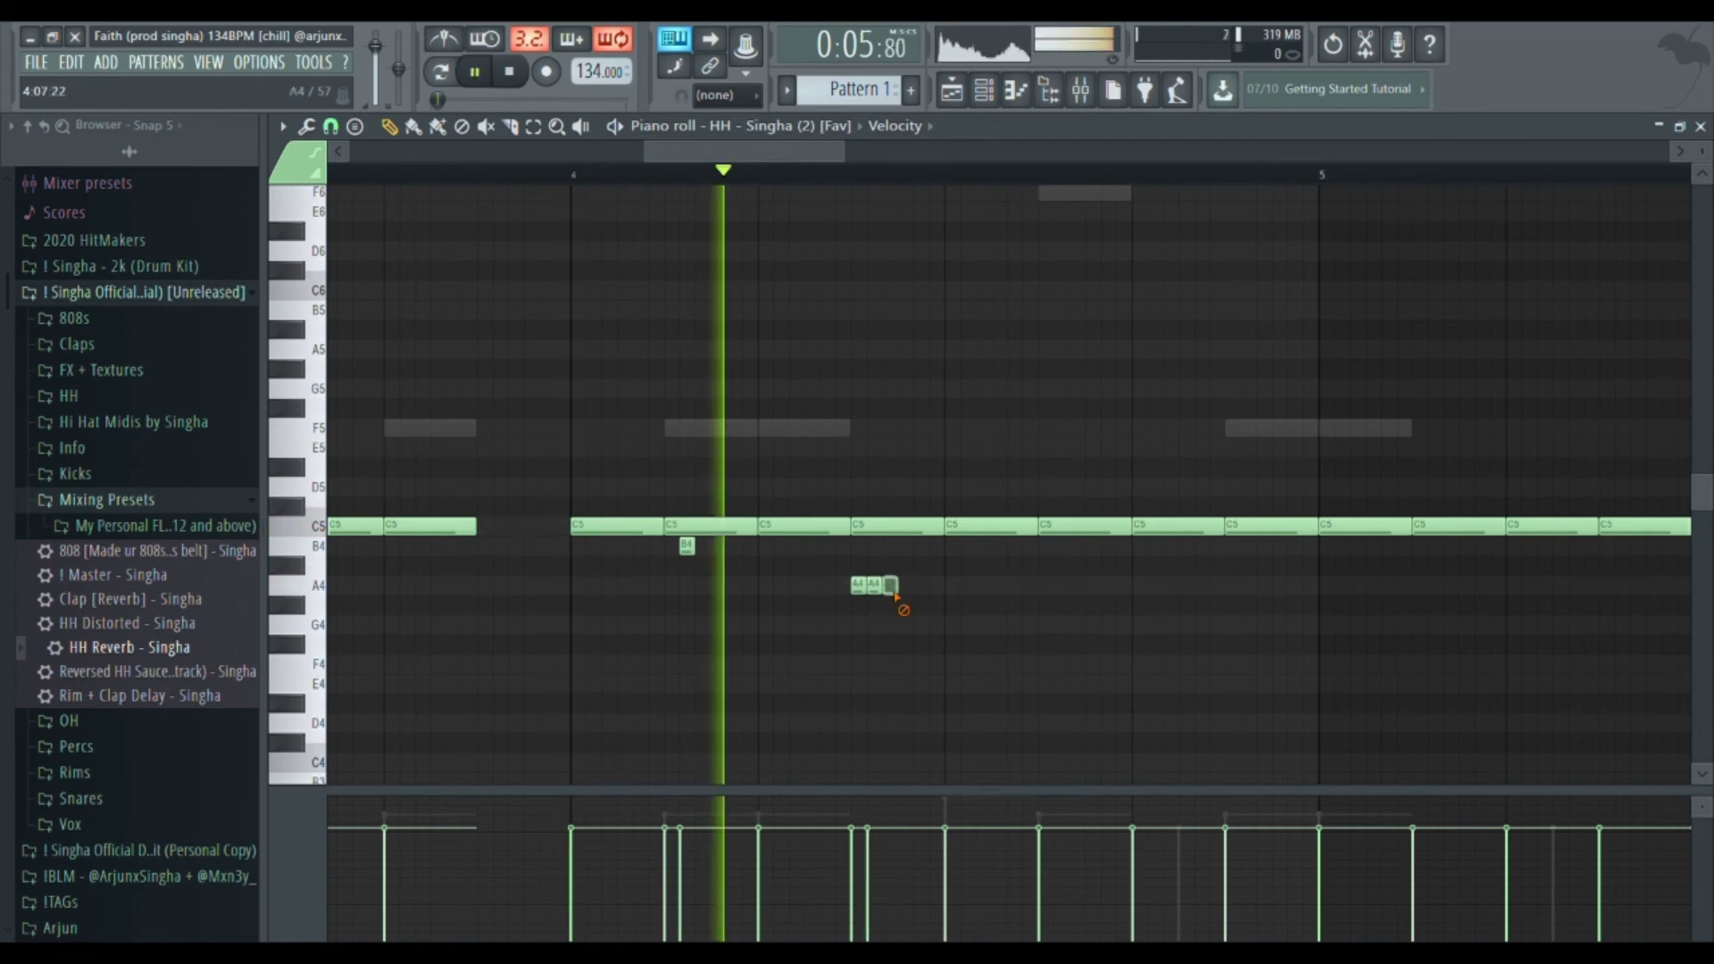
key("space")
scroll(1237, 660, "down", 3)
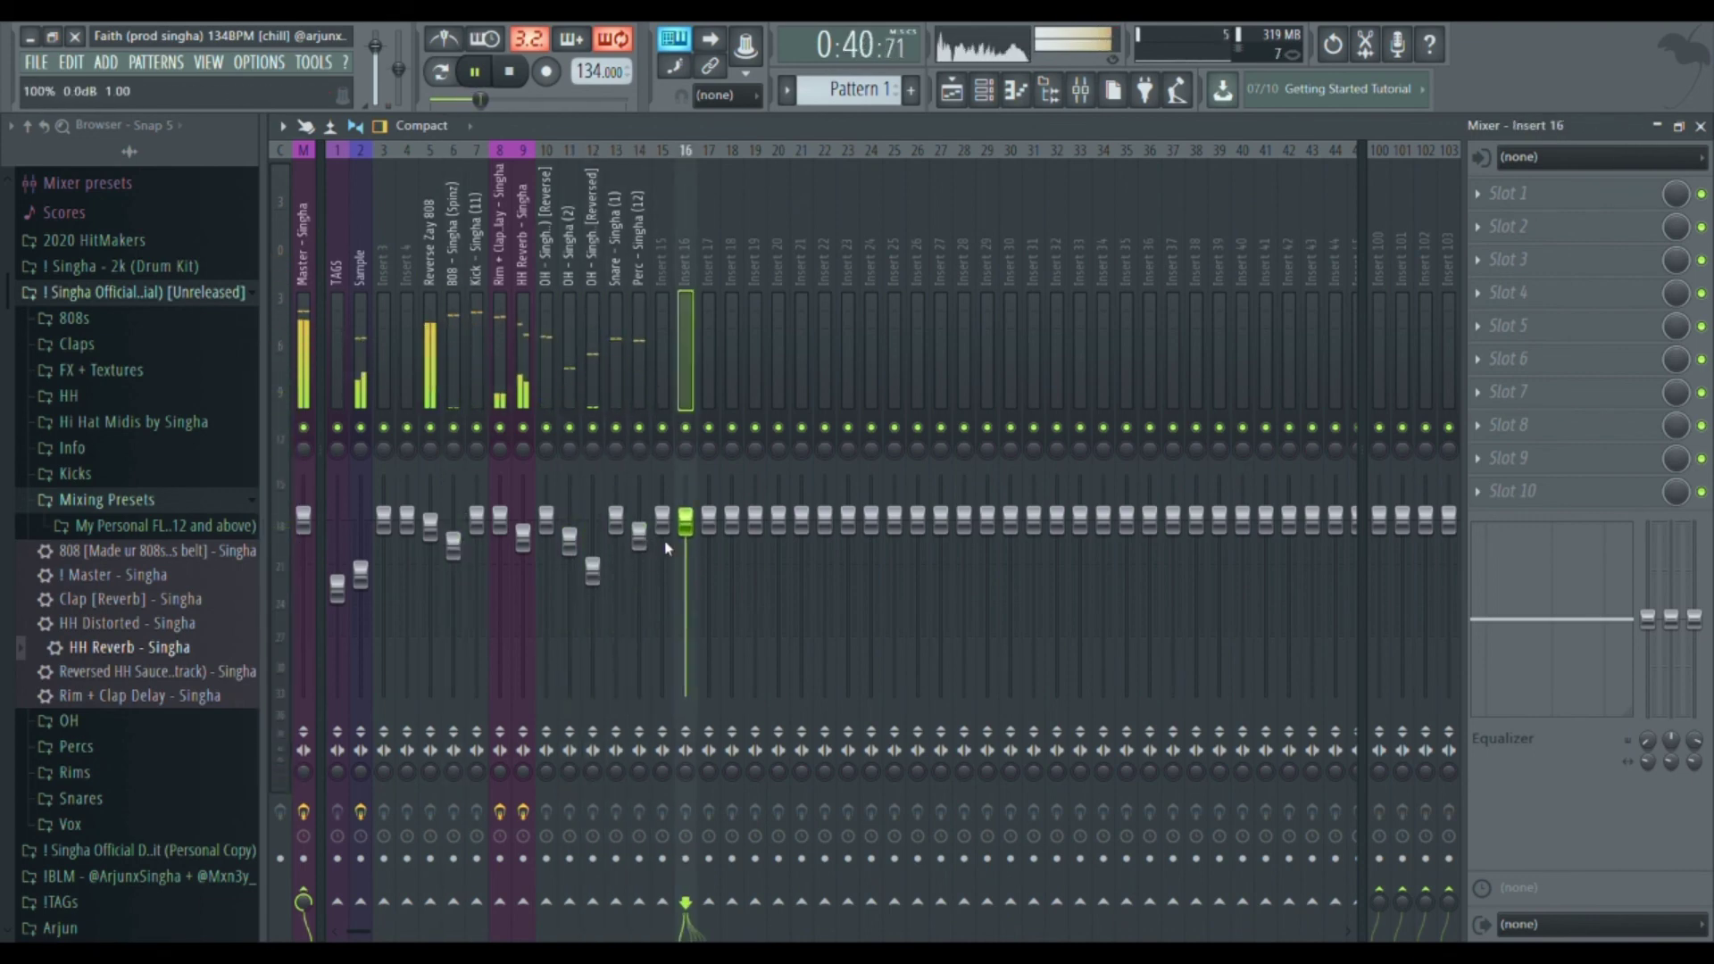
- Split Pattern 1 into per-channel playlist clips and place the Reverse Zay 808, 808 and kick clips on tracks 9 to 11
left_click(1701, 126)
left_click(398, 635)
left_click_drag(448, 683, 447, 752)
left_click_drag(447, 683, 447, 825)
scroll(448, 678, "down", 6)
left_click_drag(425, 482, 425, 681)
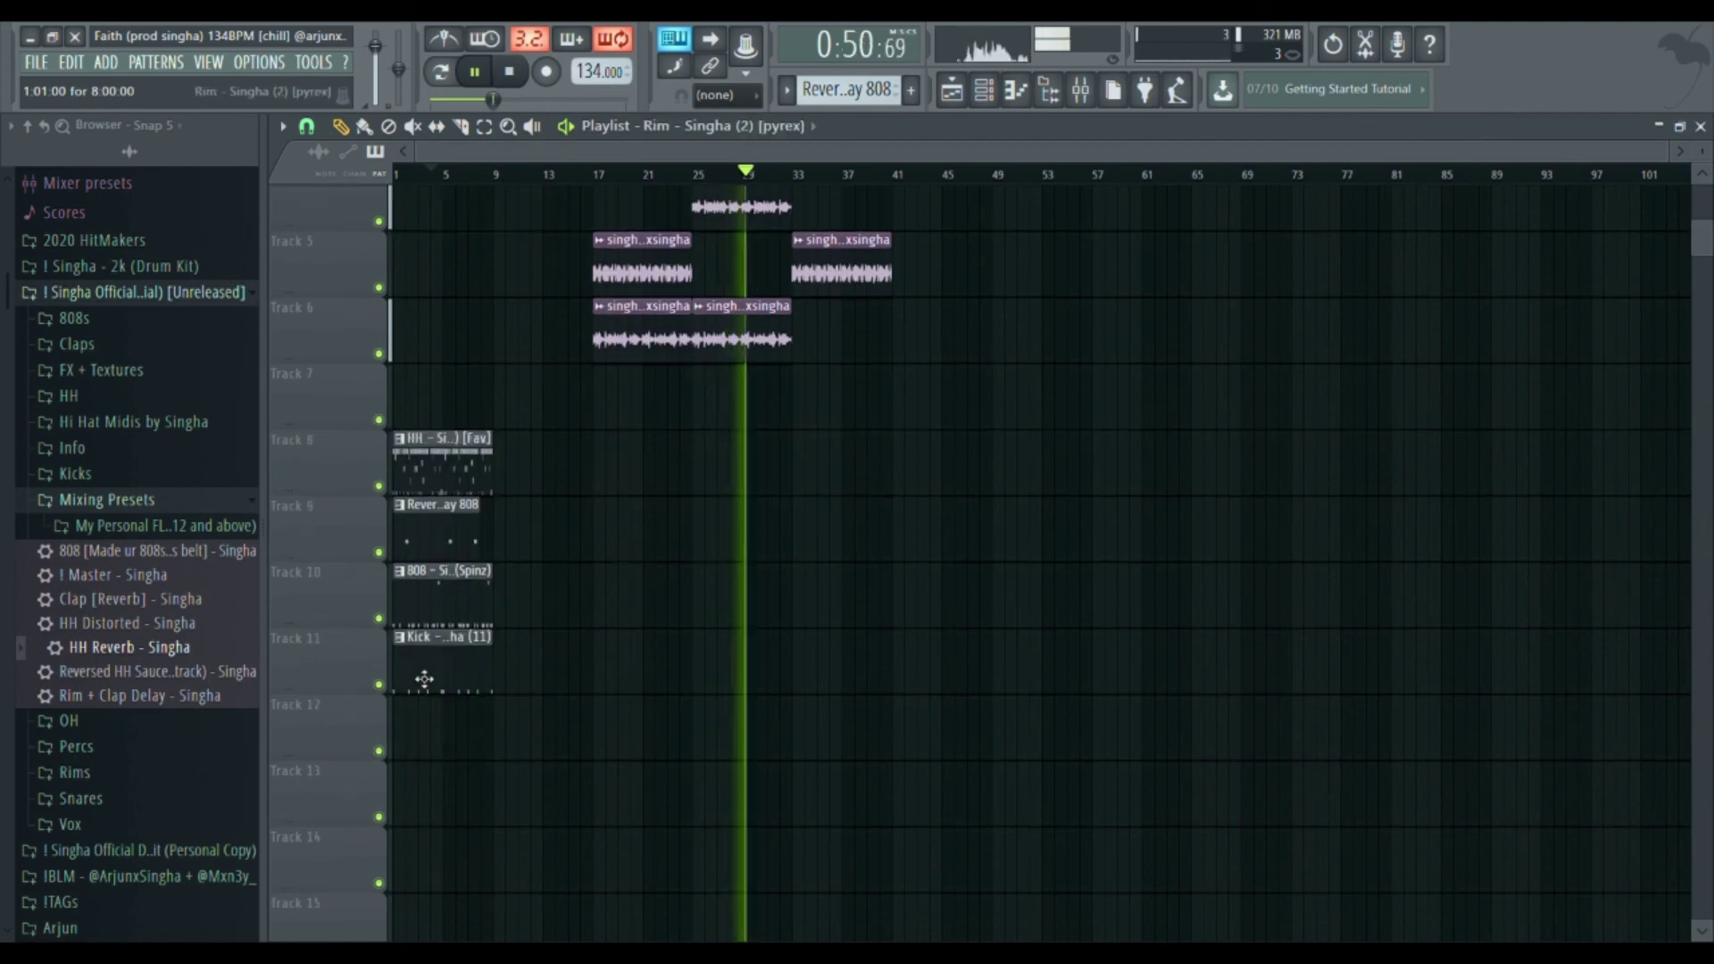
- Move the rim, hi-hat and open-hat clips to their own playlist tracks from track 13 to 17
scroll(437, 536, "down", 3)
left_click_drag(438, 384, 438, 781)
scroll(536, 536, "down", 2)
left_click_drag(446, 259, 446, 728)
scroll(482, 625, "up", 2)
left_click_drag(442, 348, 442, 839)
left_click_drag(438, 299, 437, 893)
- Move the snare clip to track 18 and the percussion clip to track 19
scroll(437, 625, "up", 2)
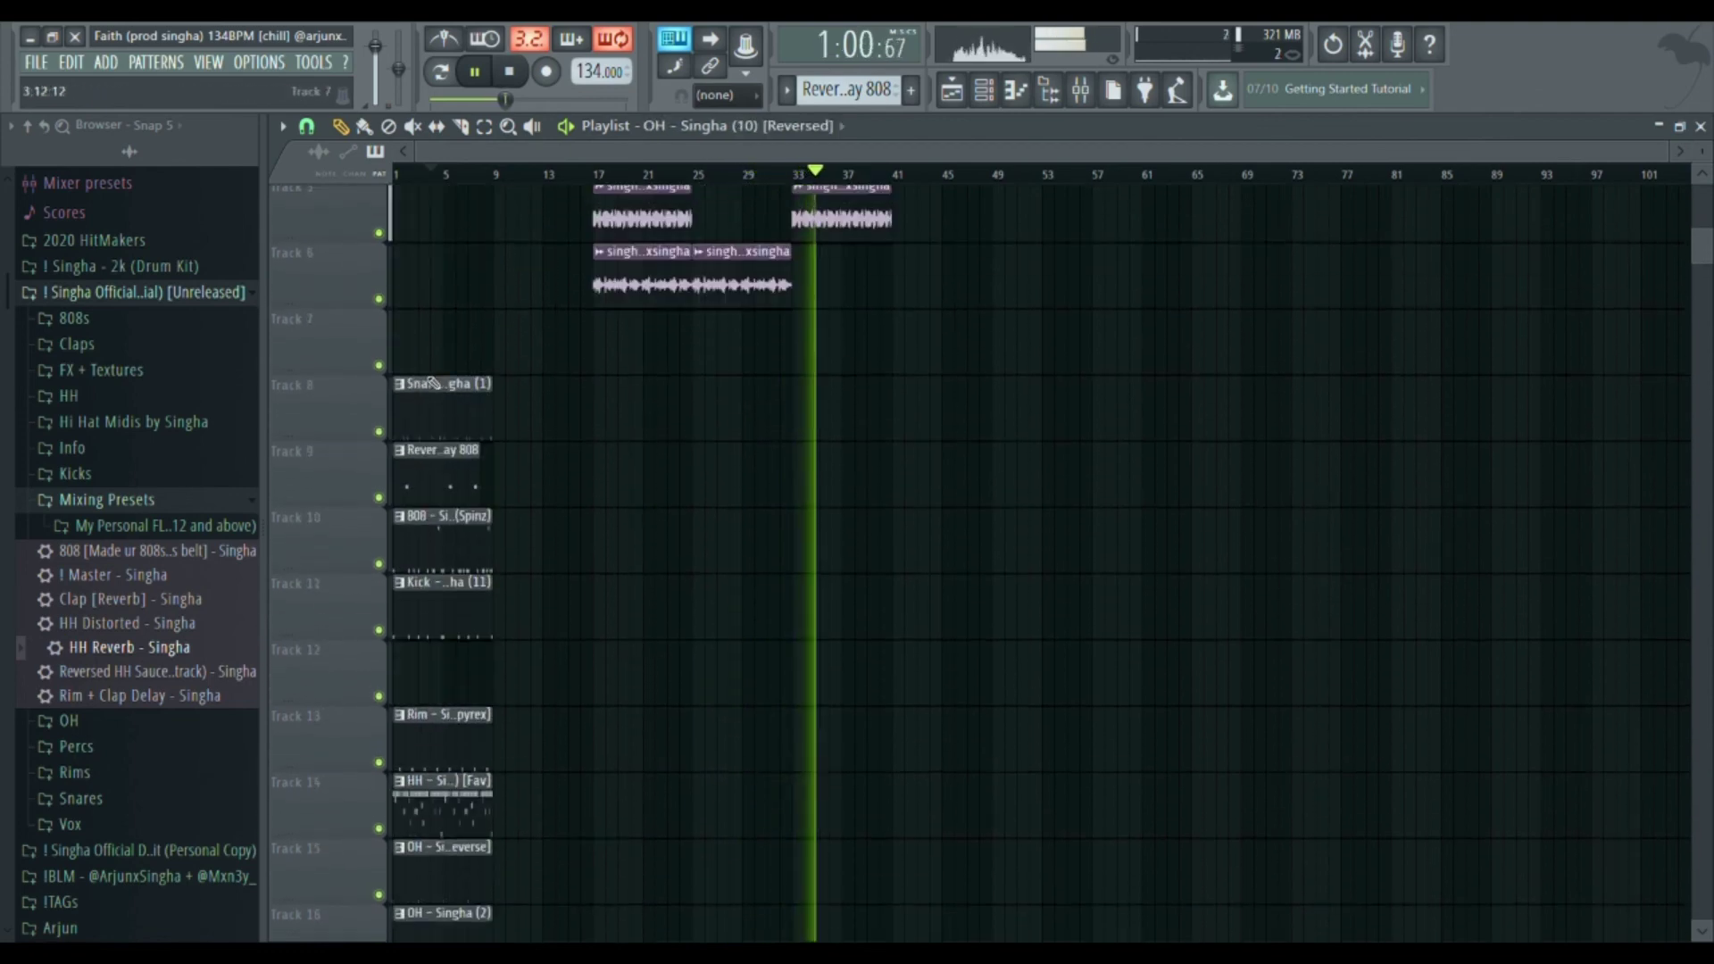
left_click_drag(438, 401, 437, 902)
left_click_drag(1703, 151, 1703, 134)
left_click_drag(418, 357, 417, 805)
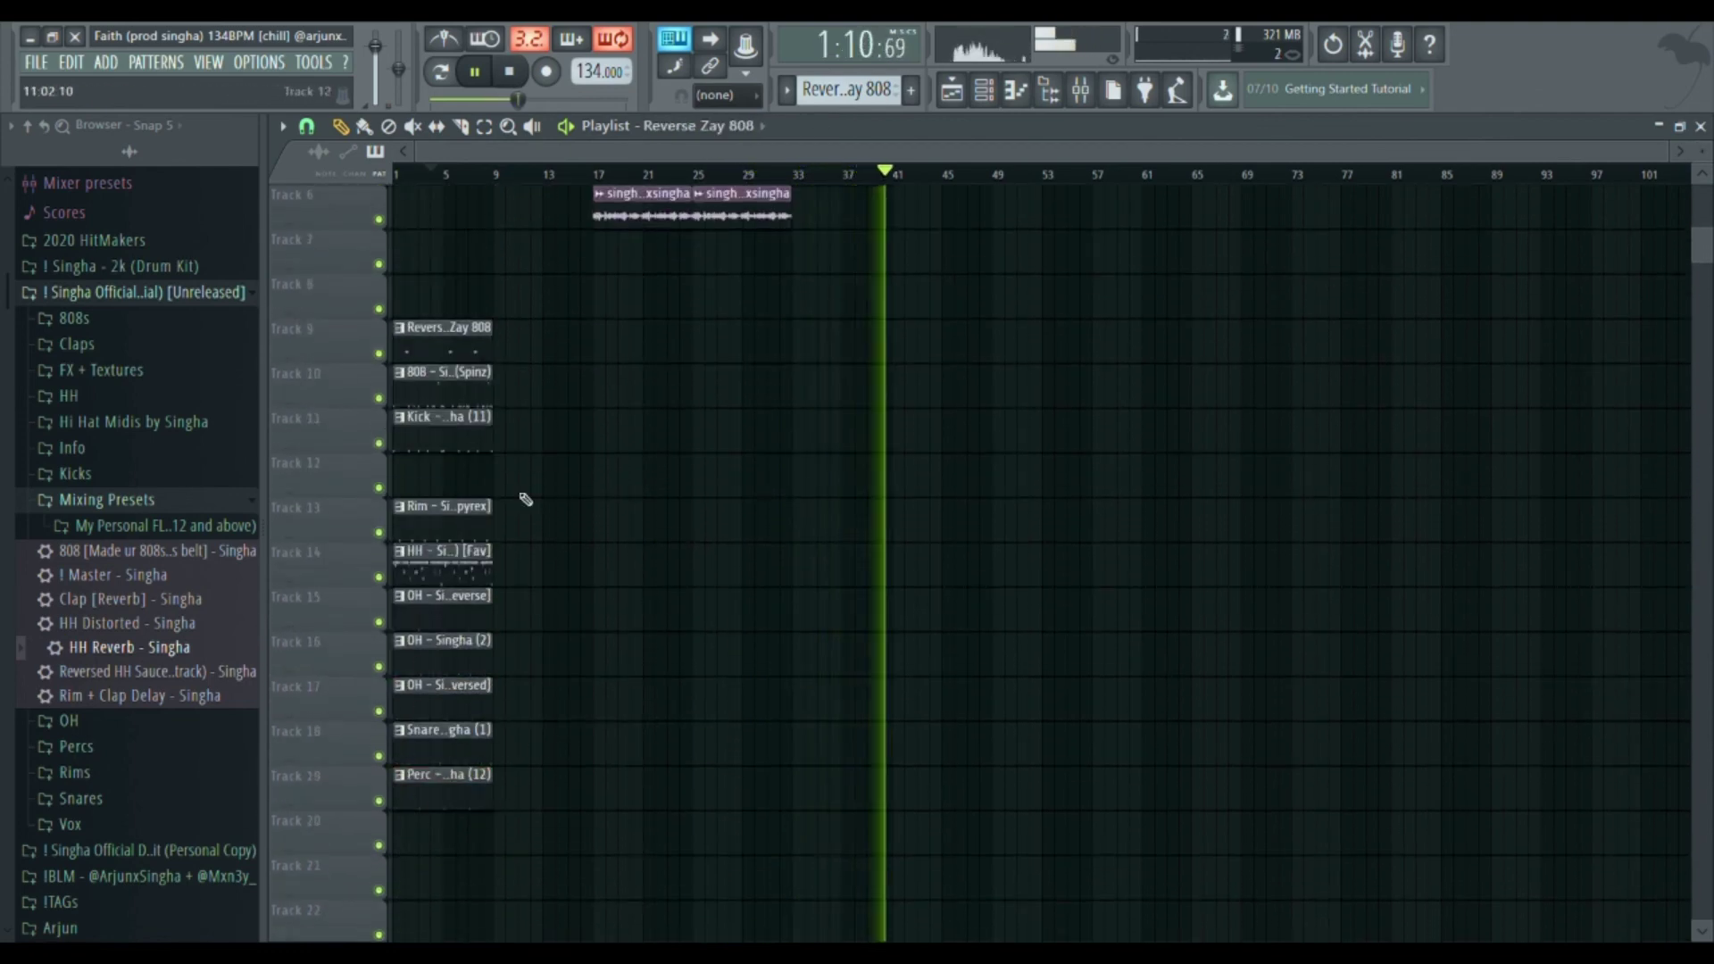
- Move all drum and 808 clips to start at bar 9 and duplicate them three times, up to bar 41
left_click_drag(536, 309, 411, 803)
left_click_drag(424, 791, 524, 790)
key("ctrl+b")
key("ctrl+b")
key("ctrl+b")
key("ctrl+d")
- Copy the Reverse Zay 808 notes into the 808 (Spinz) pattern in the channel rack
key("space")
key("space")
key("F6")
key("KP_Add")
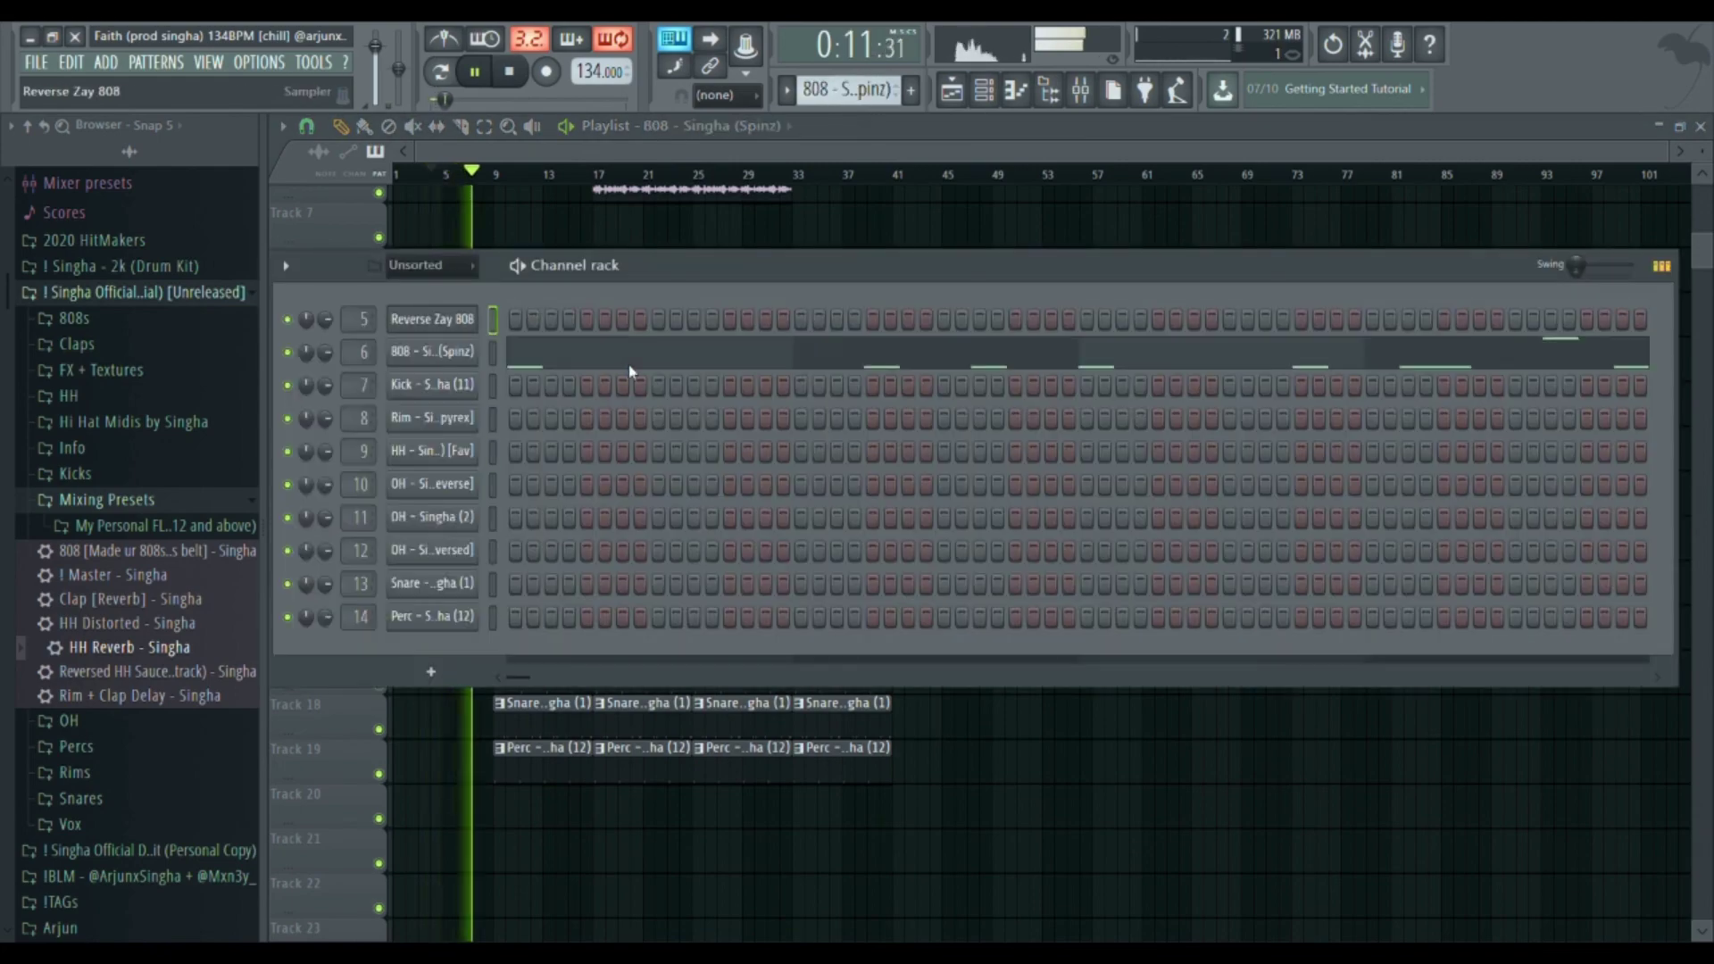
key("F6")
- Move the drum and 808 clips up two tracks and remove the kick clip from bars 9 to 17
left_click_drag(928, 286, 195, 914)
left_click_drag(532, 533, 532, 444)
scroll(532, 444, "up", 4)
right_click(534, 553)
- Trim all clips of the bar 9 section to end half a bar before bar 17
scroll(539, 590, "up", 3)
left_click_drag(804, 357, 446, 849)
left_click_drag(847, 823, 830, 826)
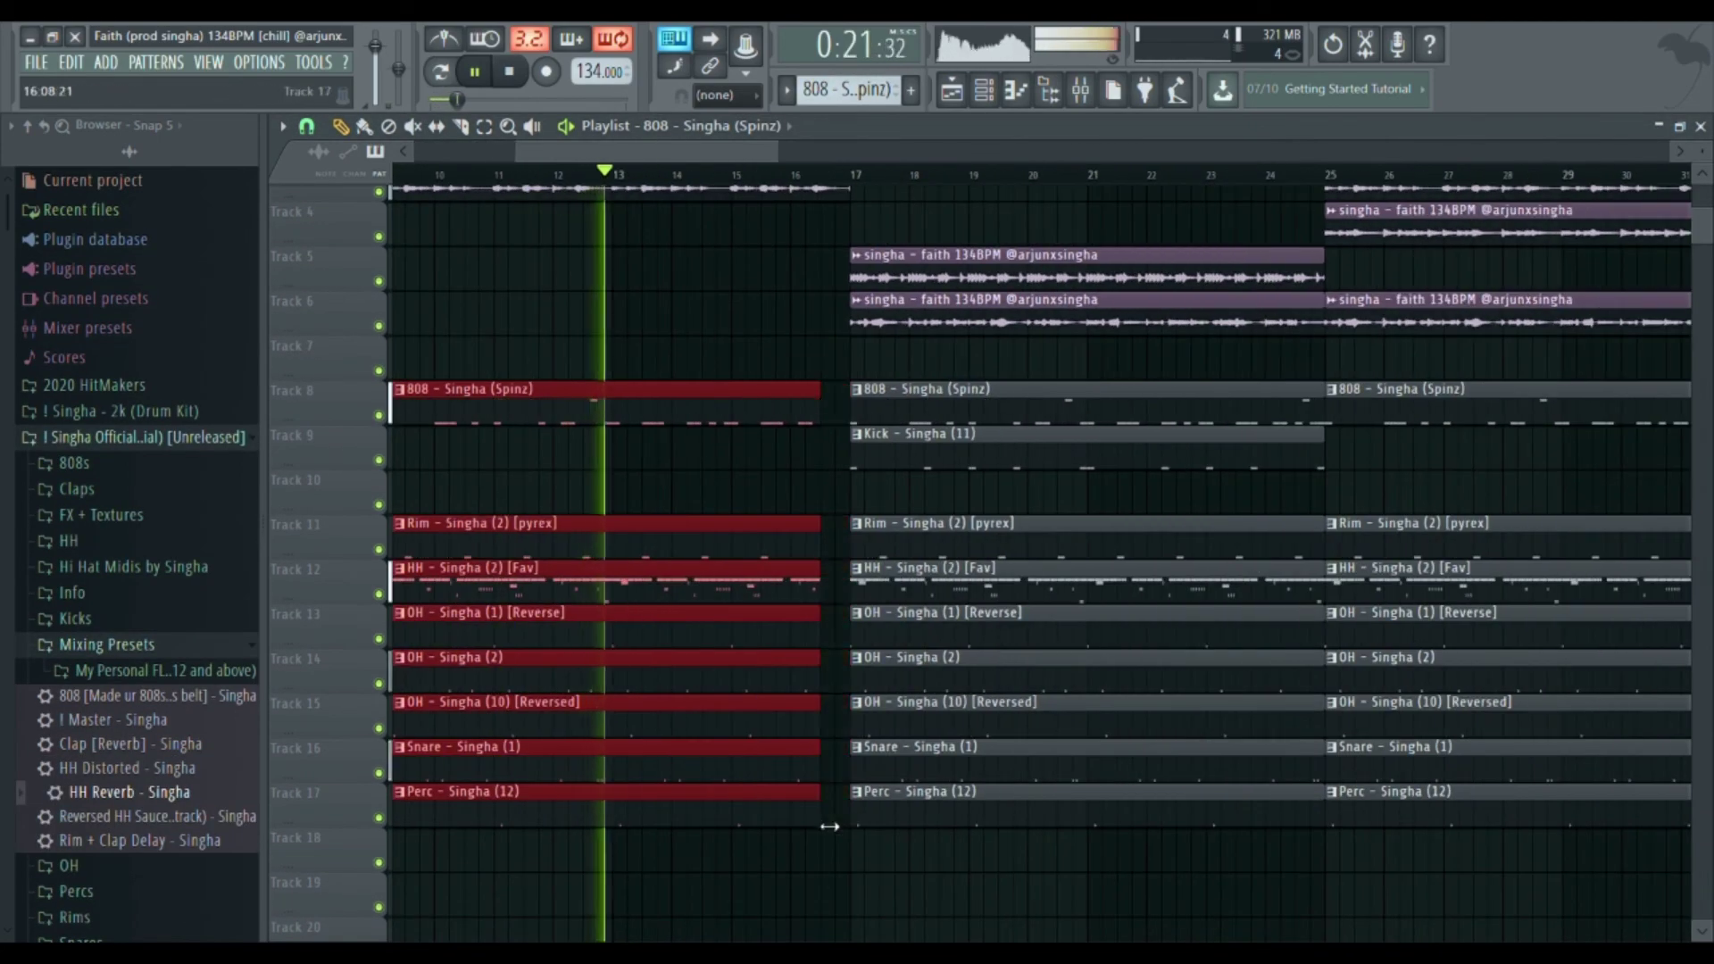
key("ctrl+d")
- Remove the Perc and OH - Singha (2) clips from bars 9 to 17 and lower the percussion fader
key("space")
scroll(738, 714, "up", 3)
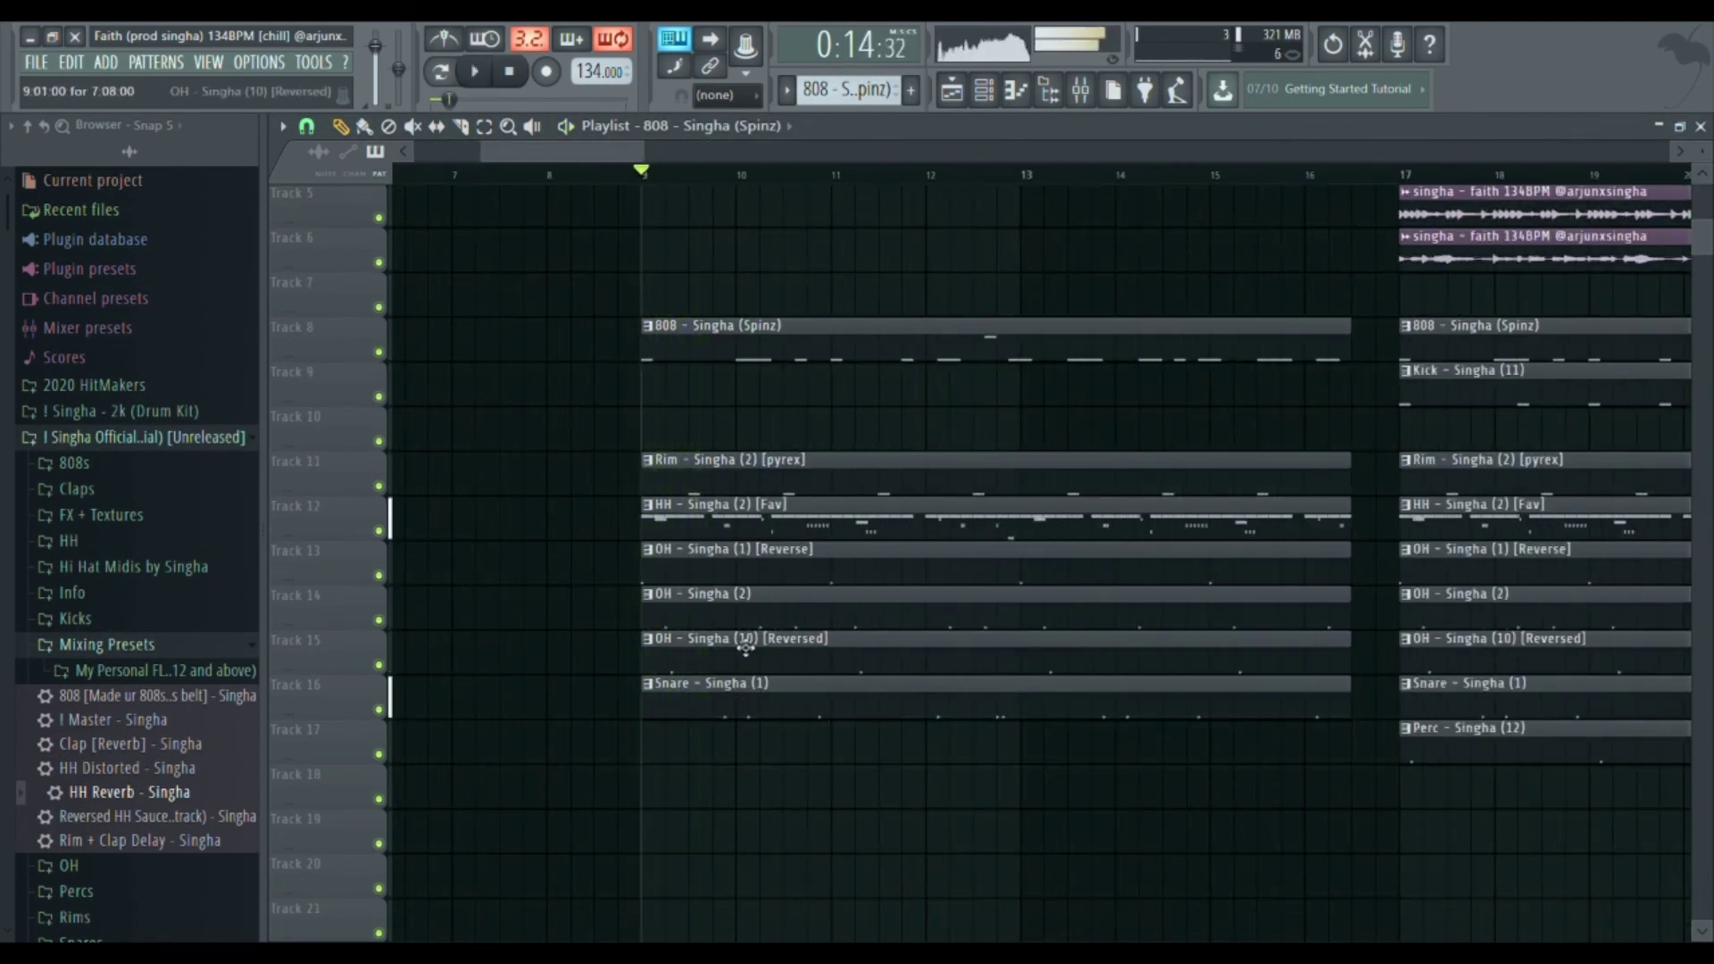
left_click_drag(1003, 658, 886, 690)
scroll(949, 635, "down", 3)
key("F9")
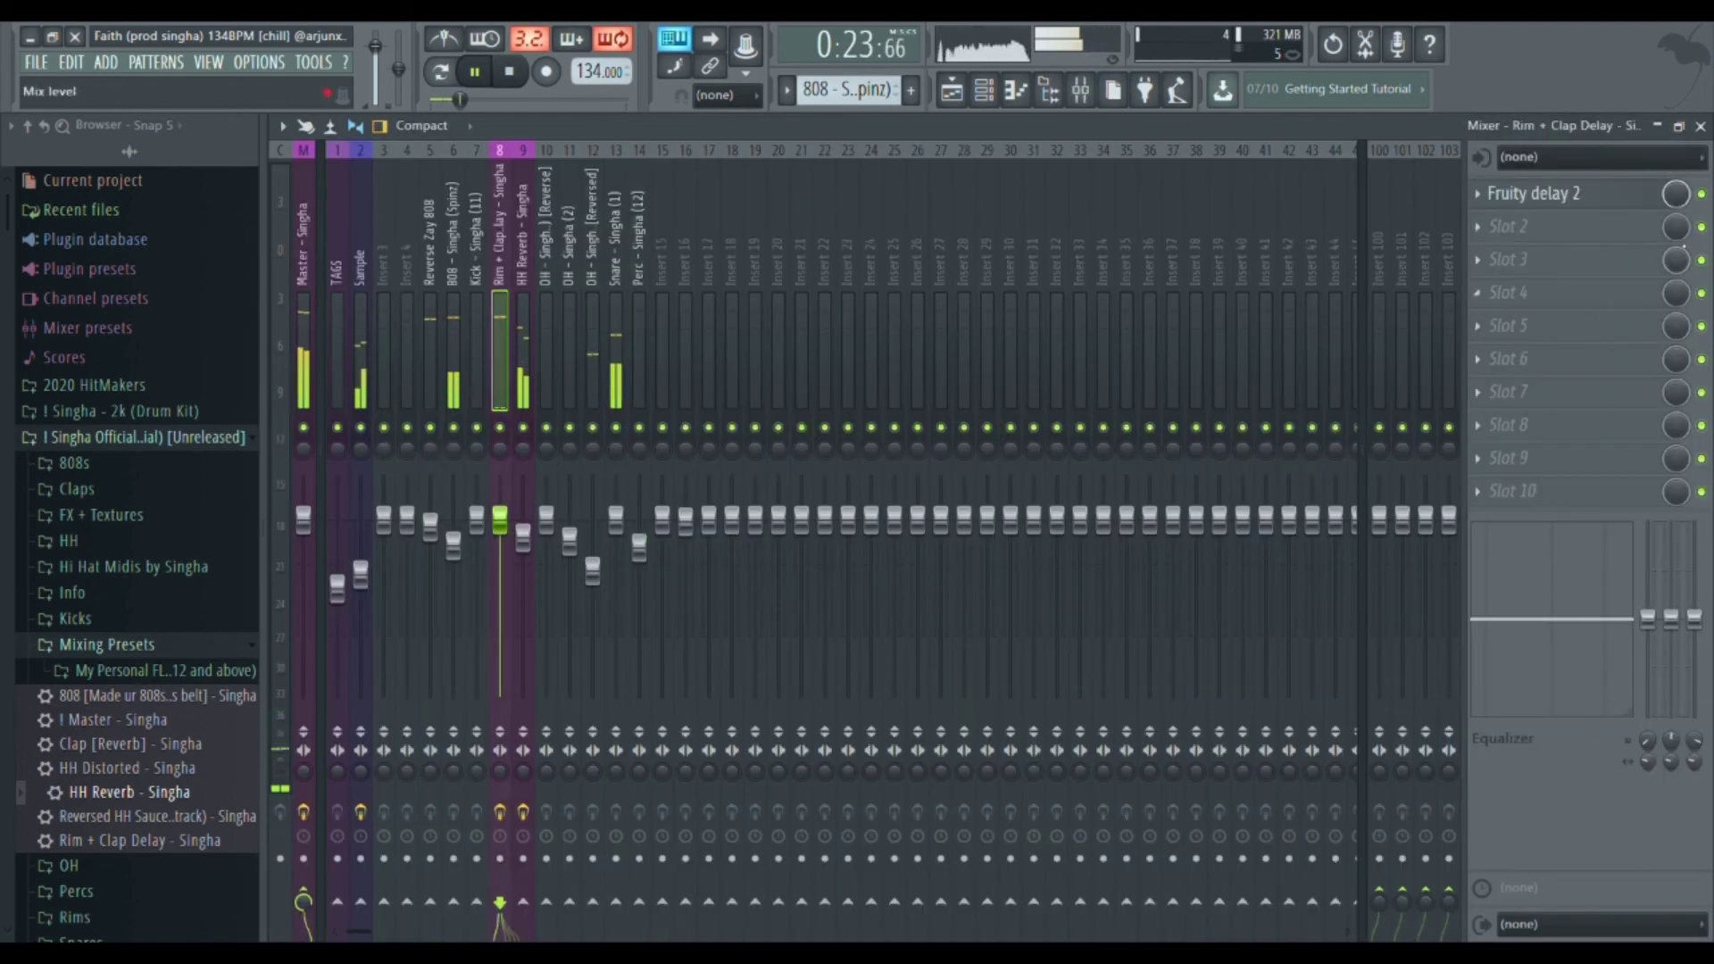
key("F9")
- Delete the sample clip on track 6 from bars 17 to 25
scroll(785, 715, "up", 2)
scroll(768, 572, "down", 3)
left_click_drag(768, 446, 723, 653)
right_click(689, 406)
key("ctrl+z")
right_click(688, 424)
scroll(678, 486, "down", 2)
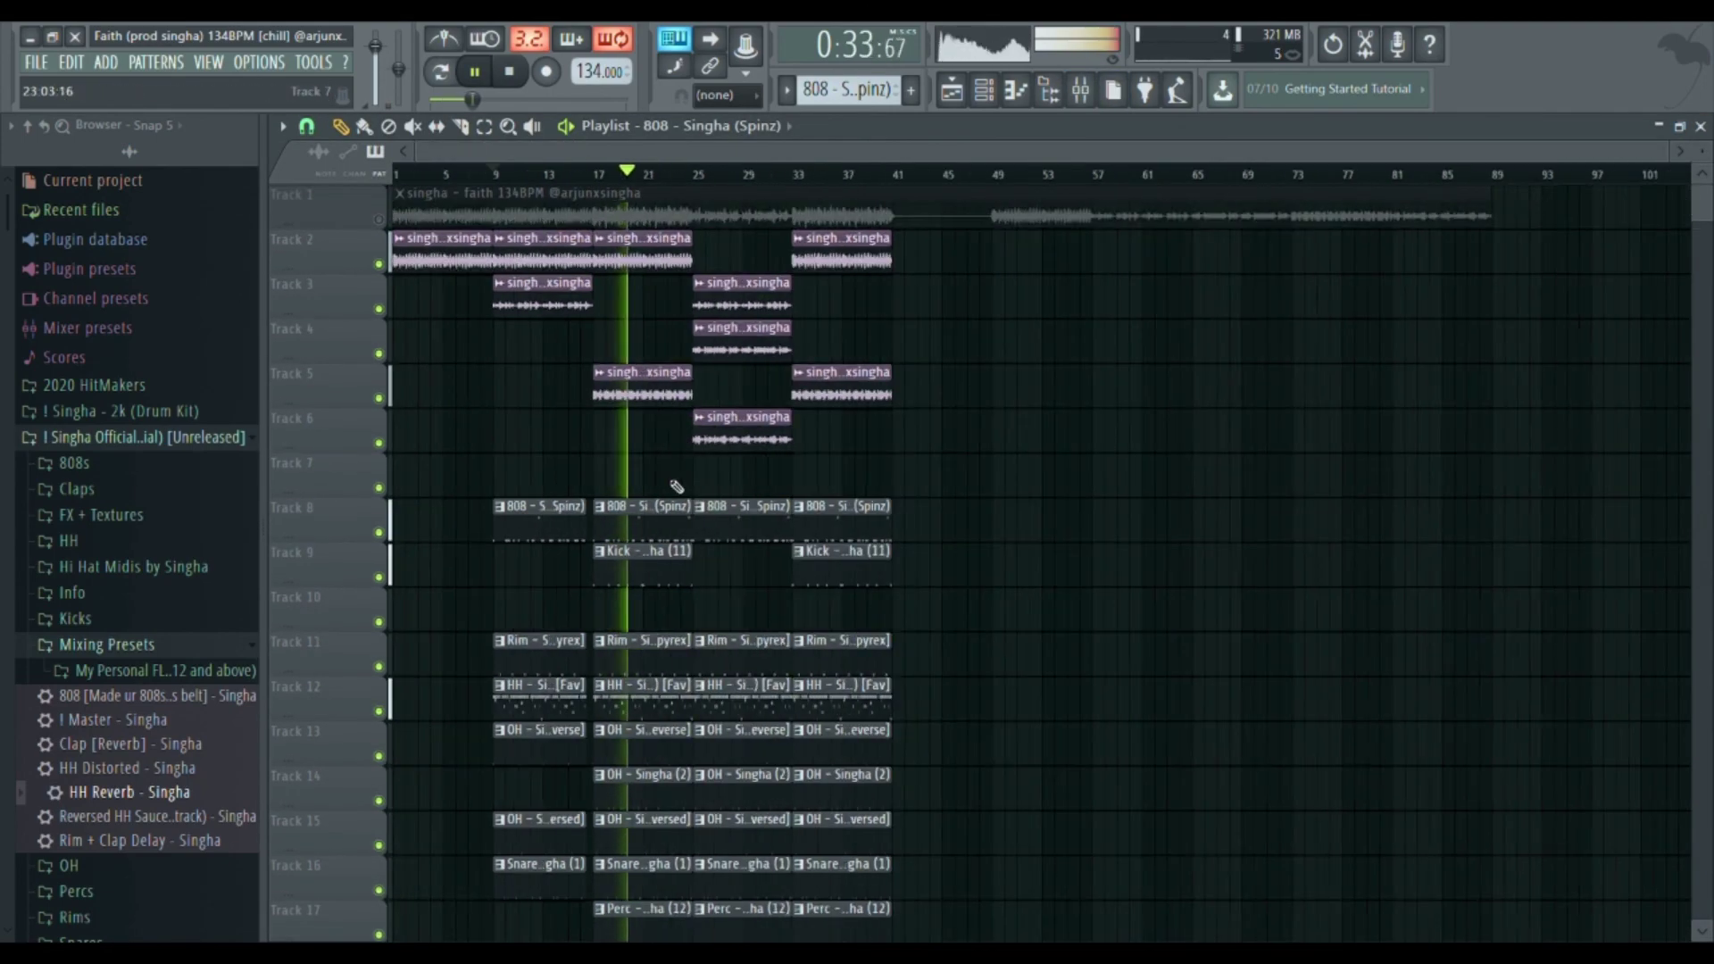
- Delete the 808 clip from bars 25 to 33
scroll(714, 571, "up", 5)
scroll(768, 625, "down", 4)
left_click_drag(938, 339, 988, 482)
left_click(920, 424)
scroll(869, 608, "down", 2)
scroll(706, 553, "up", 6)
right_click(746, 520)
- Remove OH (1) [Reverse] and OH (2) from bars 25 to 33, and OH (10) [Reversed], snare and percussion from bars 33 to 41
left_click_drag(804, 706, 991, 486)
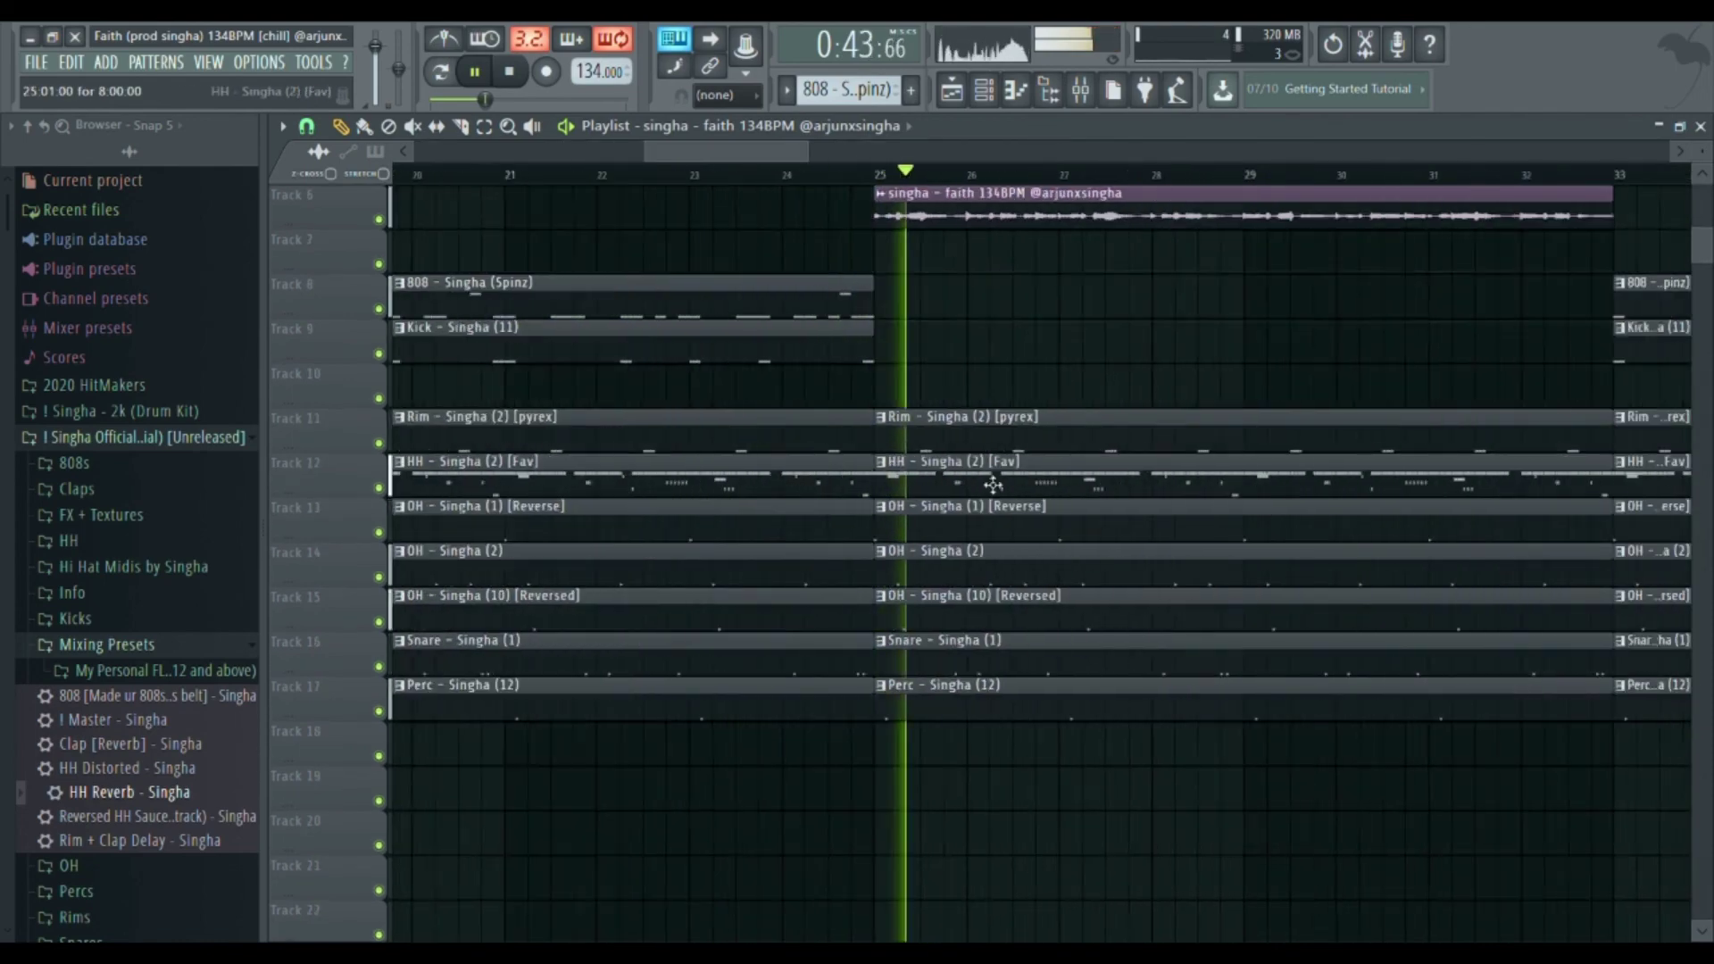
left_click_drag(1048, 593, 867, 567)
scroll(1291, 625, "down", 4)
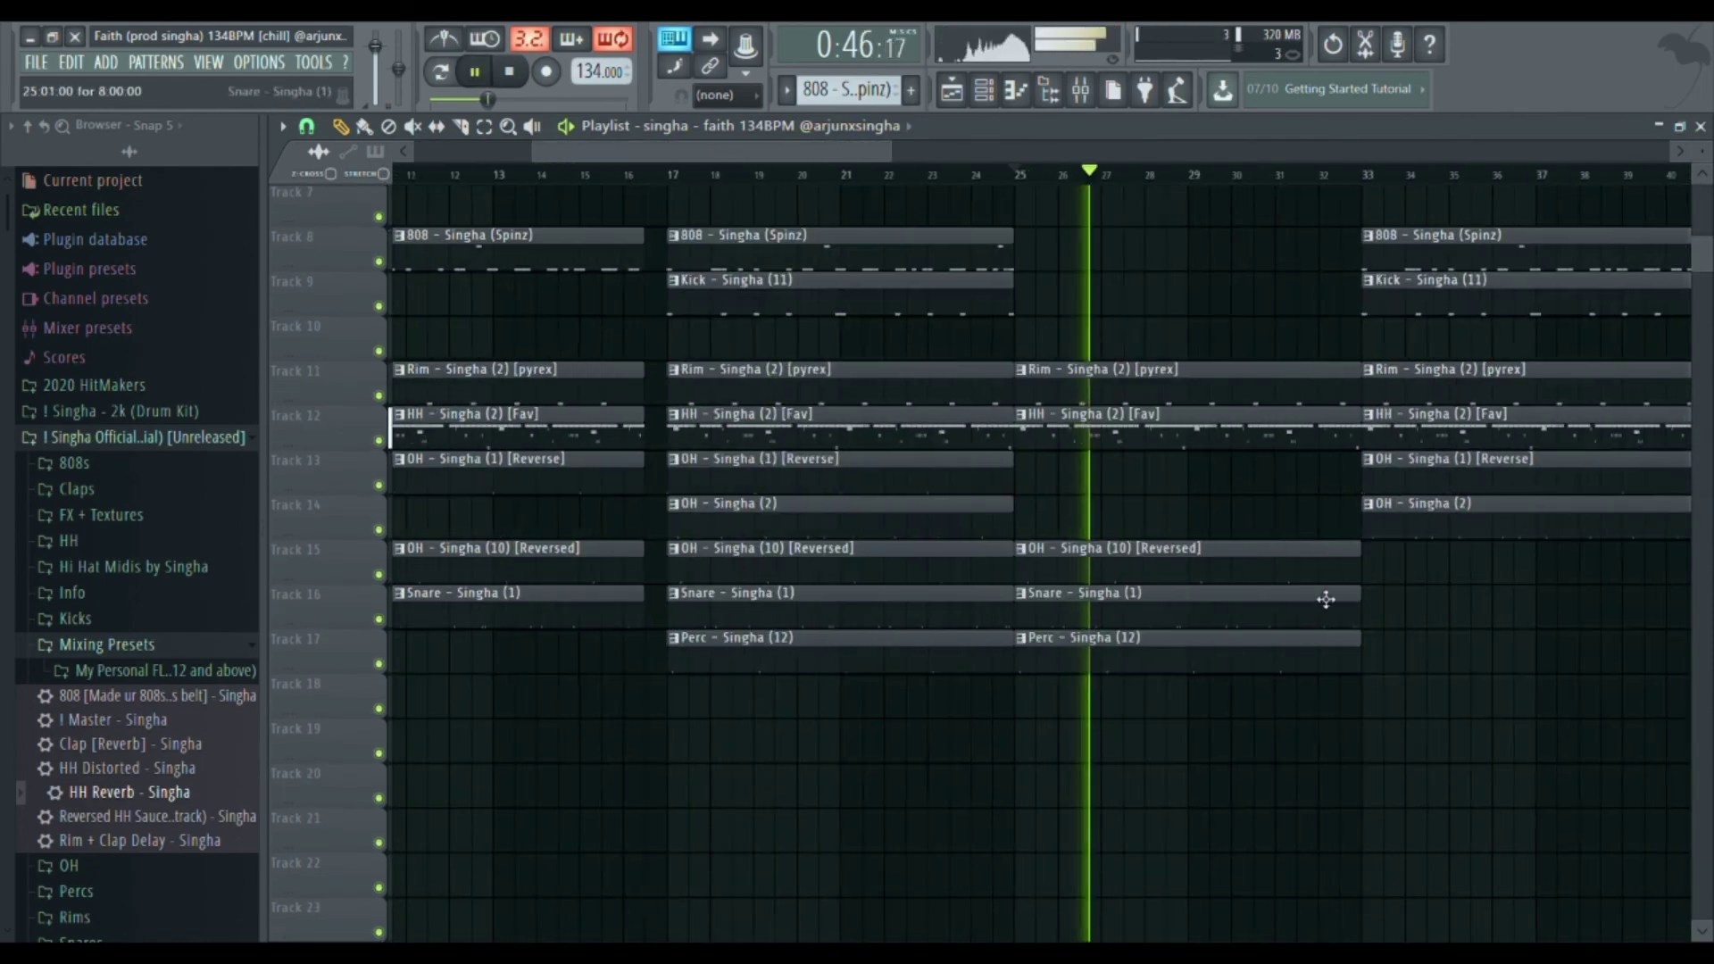
- Trim the bar 25 section's clips to end half a bar before bar 33 and put an 808 clip into that section
left_click_drag(1356, 601, 1335, 601)
scroll(1175, 696, "up", 4)
left_click(983, 434)
left_click(1080, 434)
key("space")
key("space")
- Resize the bar 25 section's 808 clip to run from about bar 27 to half a bar before bar 33
scroll(1155, 457, "up", 4)
key("space")
key("space")
mouse_move(1152, 448)
left_mouse_down()
mouse_move(1133, 456)
mouse_move(1159, 456)
left_mouse_up()
left_click_drag(1159, 496, 815, 471)
left_click_drag(1368, 420, 1321, 420)
- Try moving the drum and 808 clips from bar 25 onward down two tracks
scroll(1161, 518, "down", 7)
left_click_drag(869, 393, 754, 939)
key("shift+Down")
key("shift+Down")
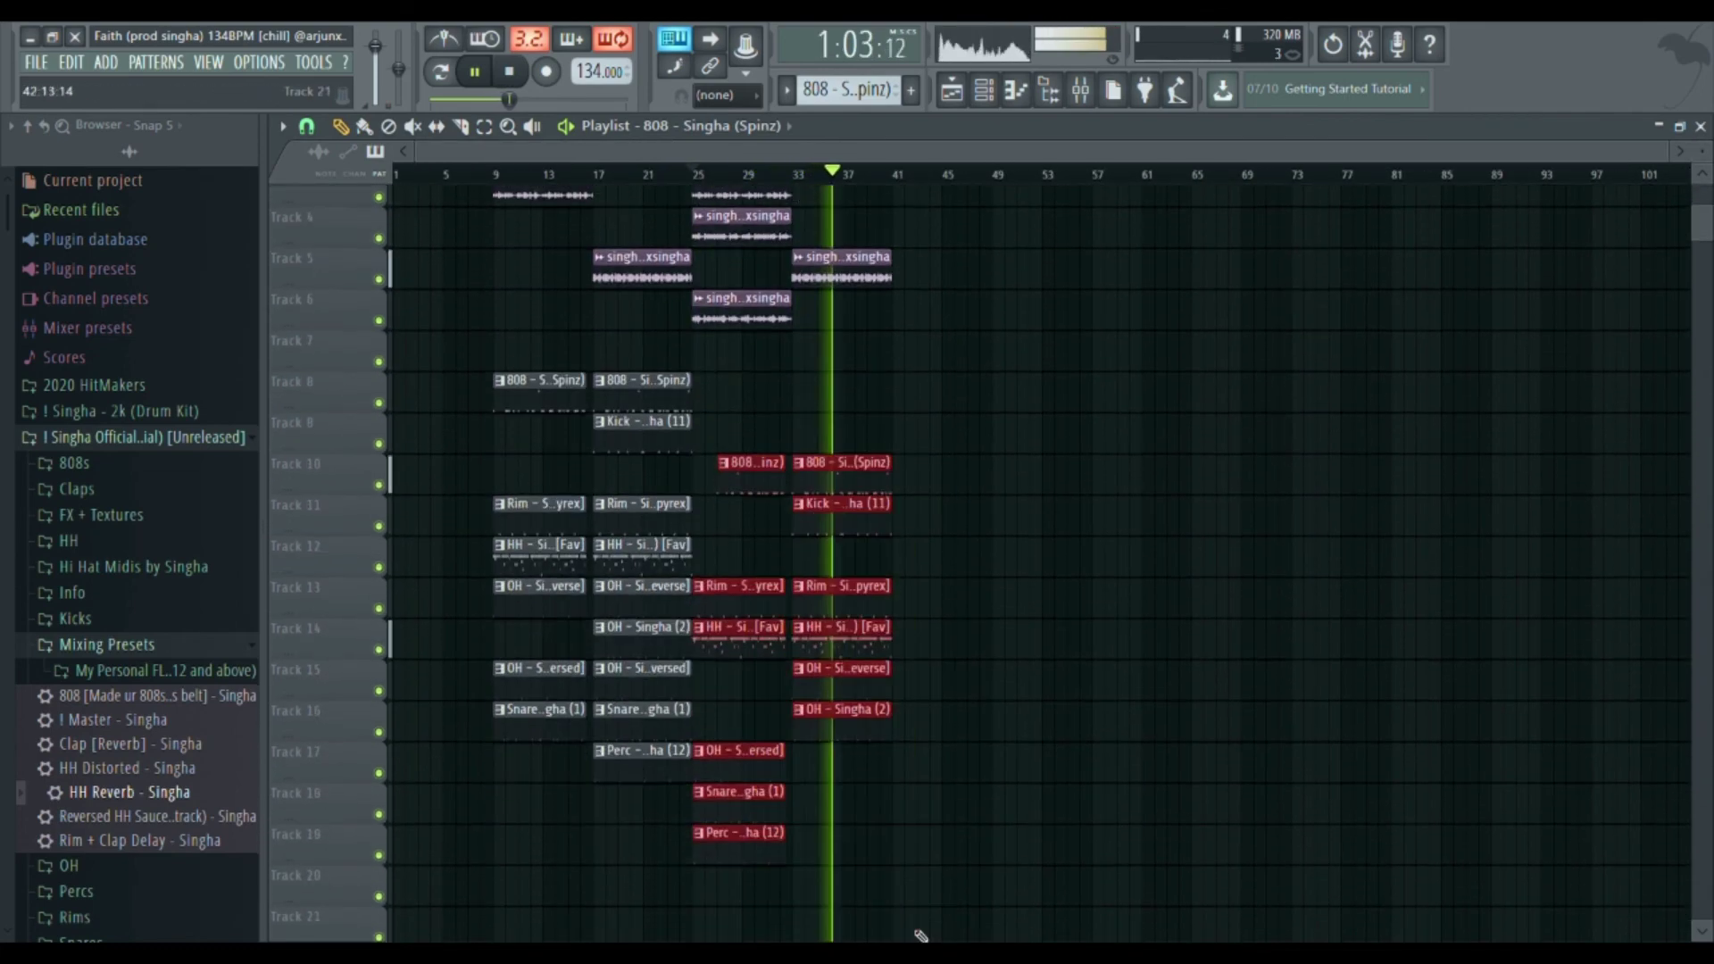
key("shift+Up")
key("shift+Up")
- Extend the arrangement with repeated sections up to bar 105 and add a Master volume envelope on track 7
scroll(946, 901, "up", 3)
left_click_drag(971, 866, 905, 866)
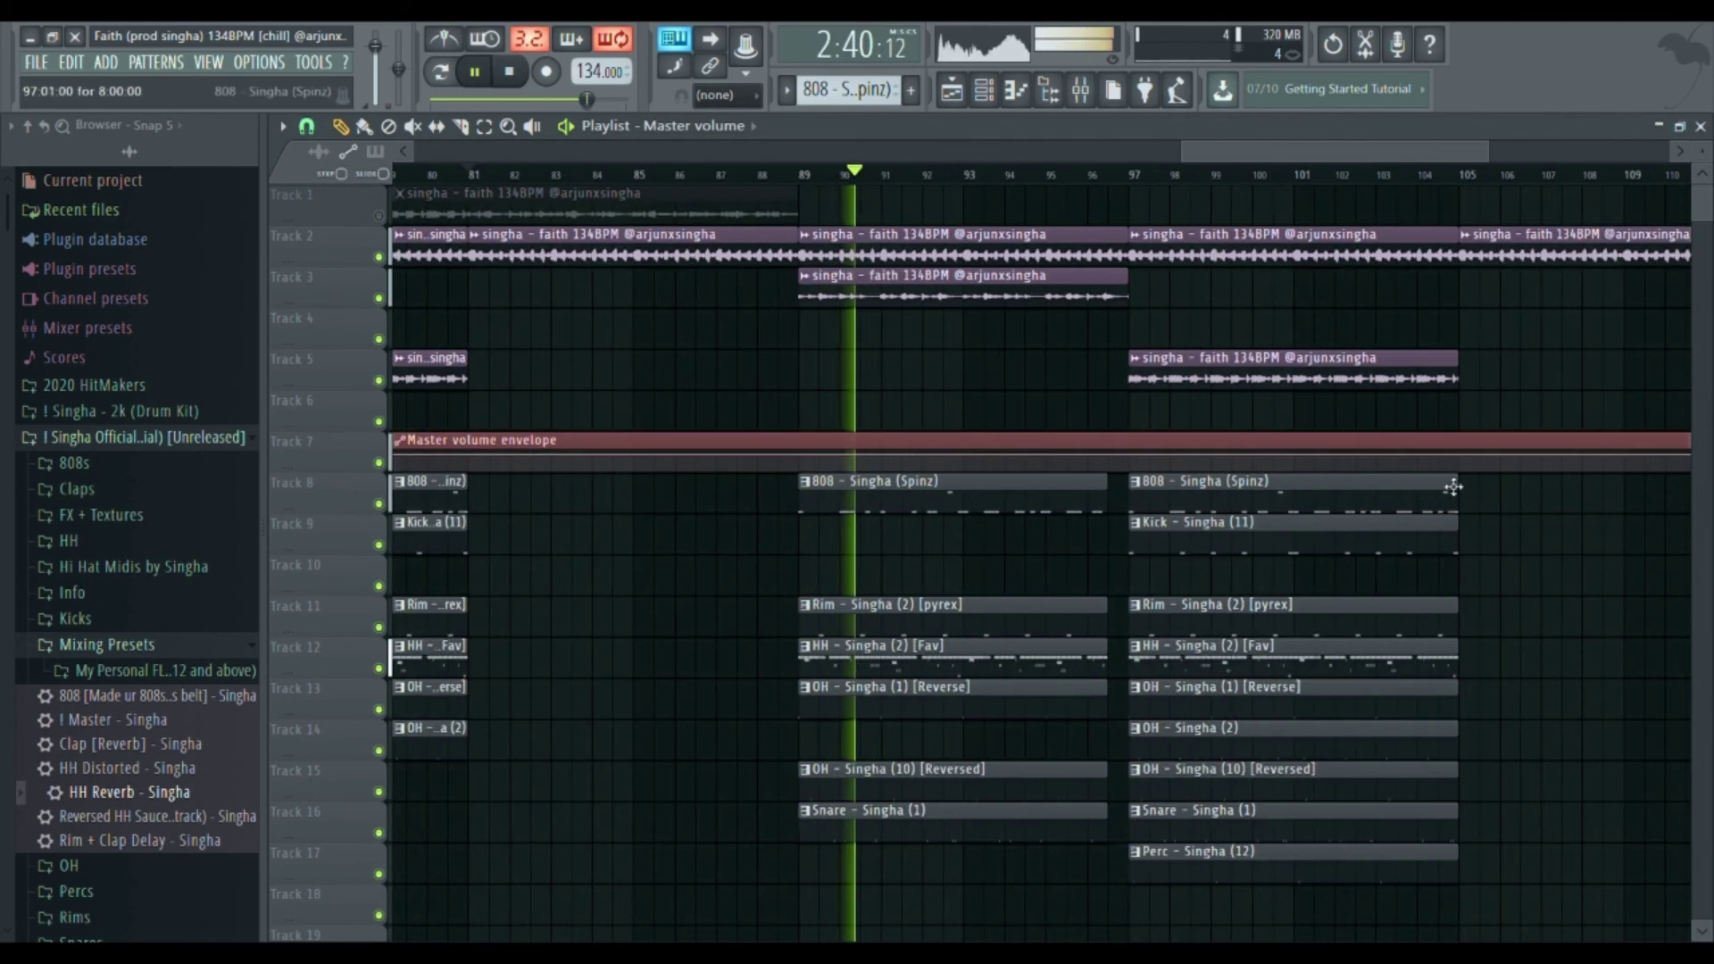
- Add the Singha TAG (AUTO) sample from the ITAGs folder to playlist track 18 at bar 3
scroll(1108, 544, "down", 3)
left_click(202, 440)
left_click(134, 515)
left_click_drag(116, 592, 424, 728)
scroll(424, 723, "up", 8)
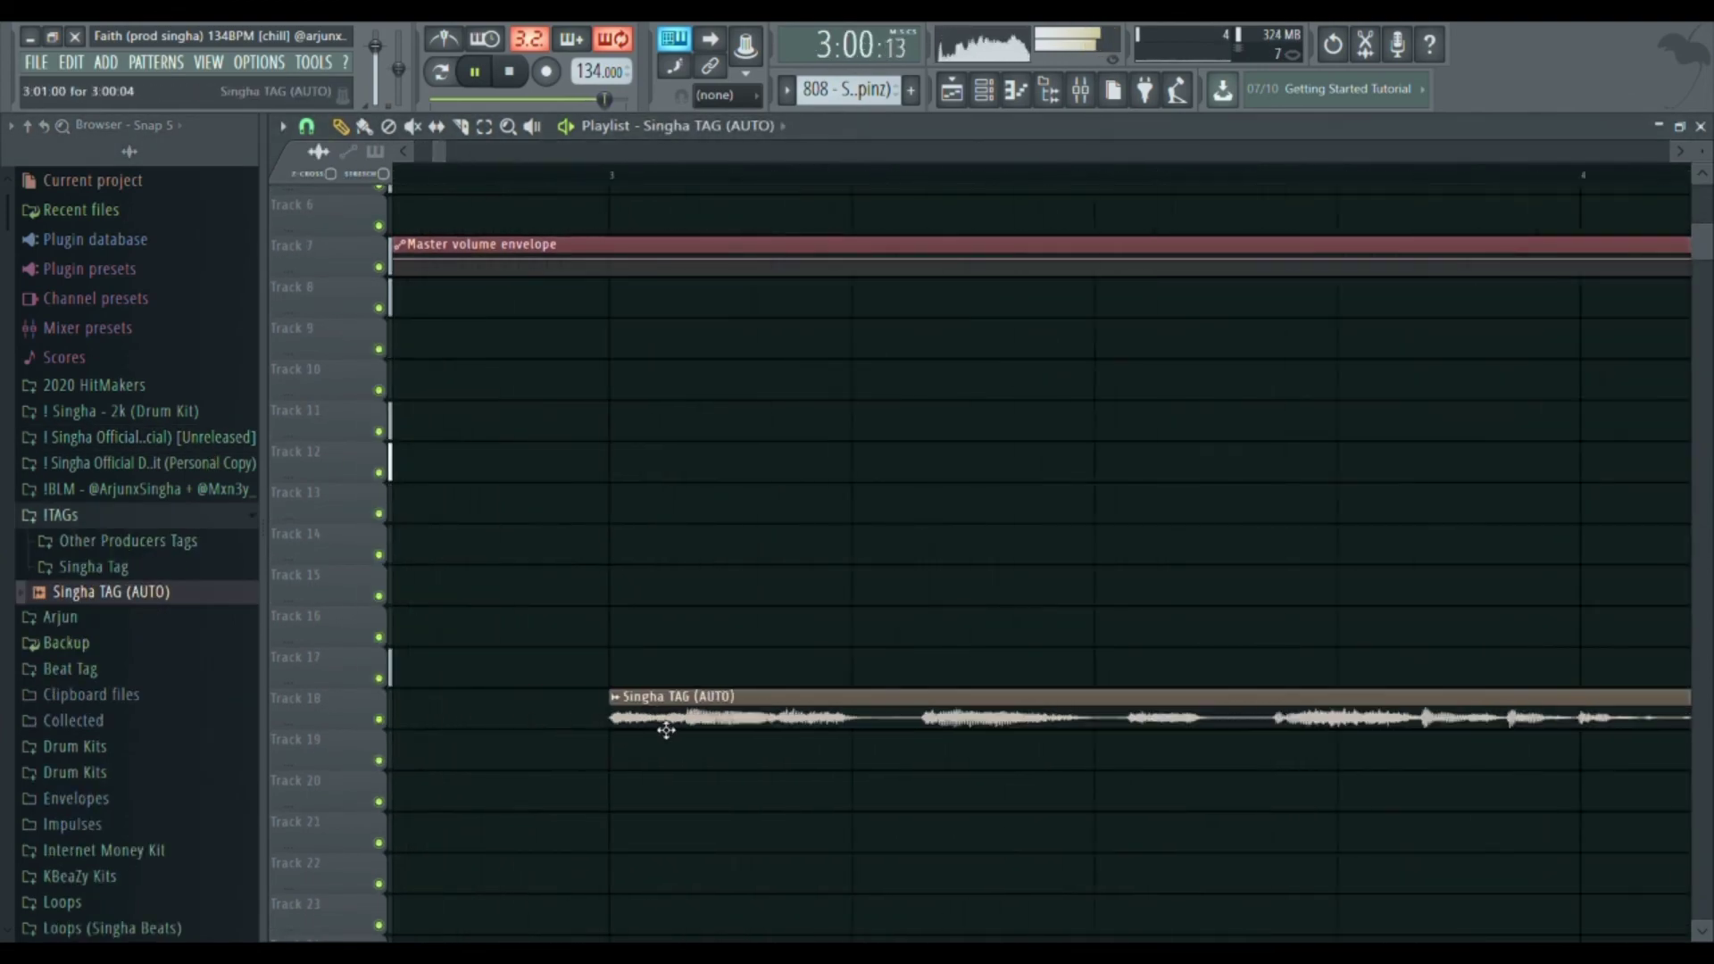